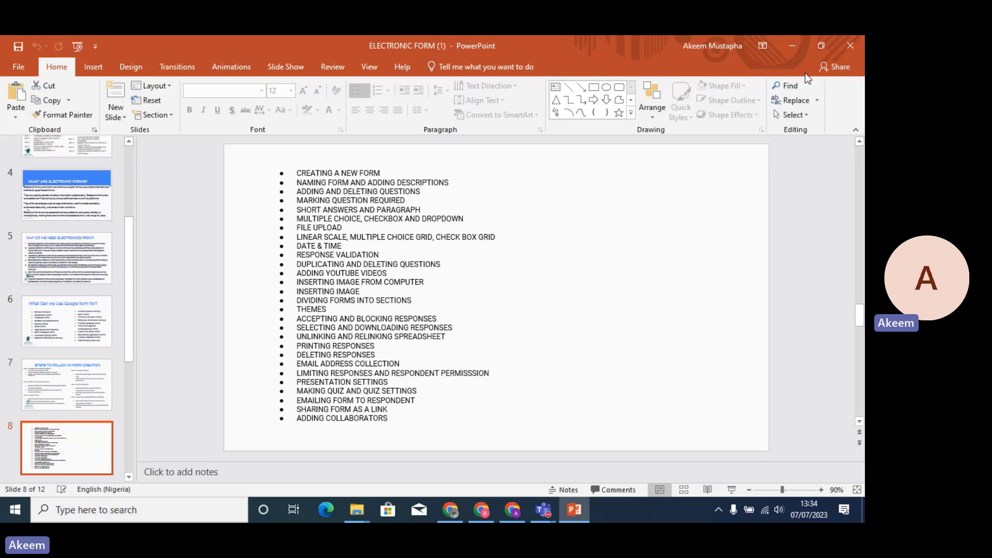
Minimize the ELECTRONIC FORM PowerPoint deck and File Explorer to reveal the Windows desktop.
left_click(790, 49)
left_click(790, 47)
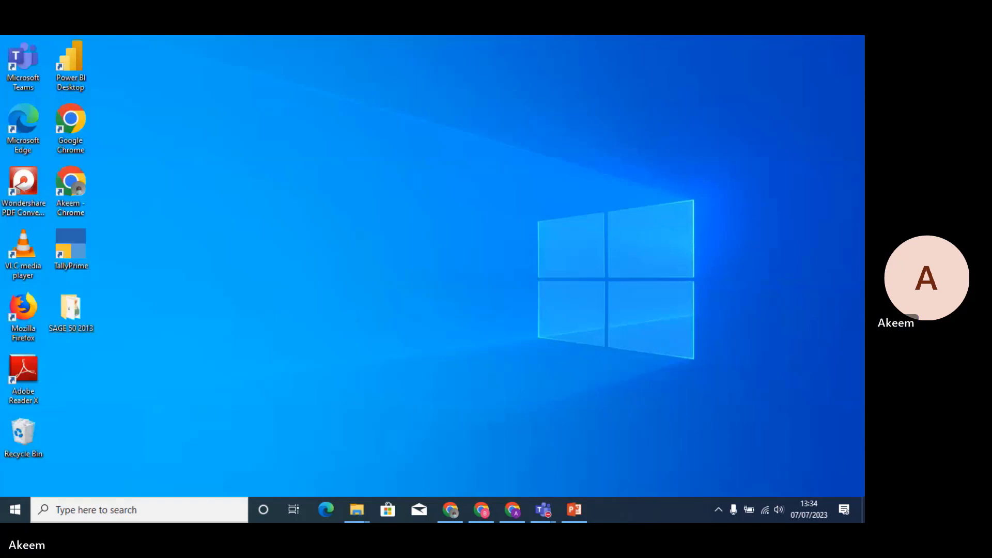
Bring up Chrome and go to forms.google.com from the address bar.
left_click(510, 512)
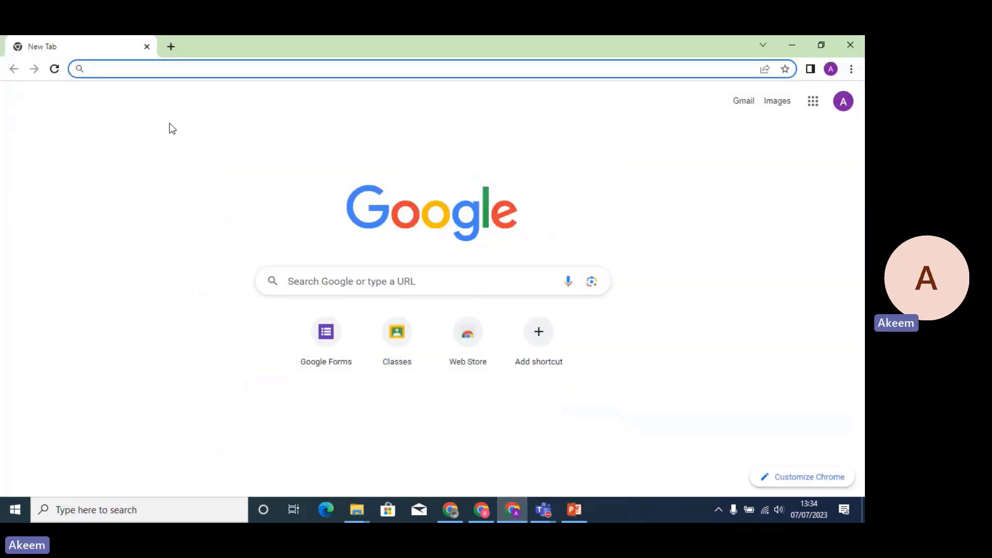
left_click(134, 69)
type("goo")
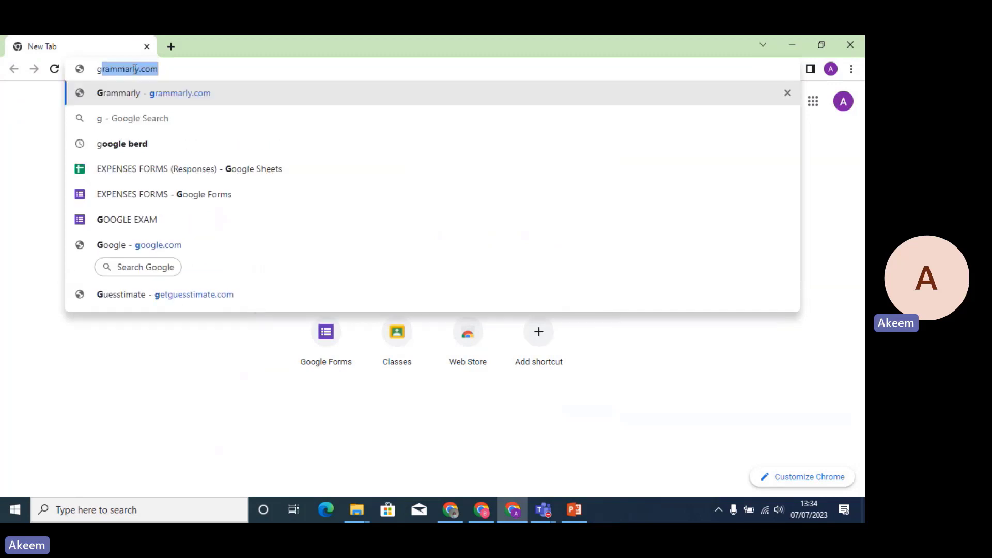
key("BackSpace")
key("BackSpace")
key("BackSpace")
key("BackSpace")
type("form")
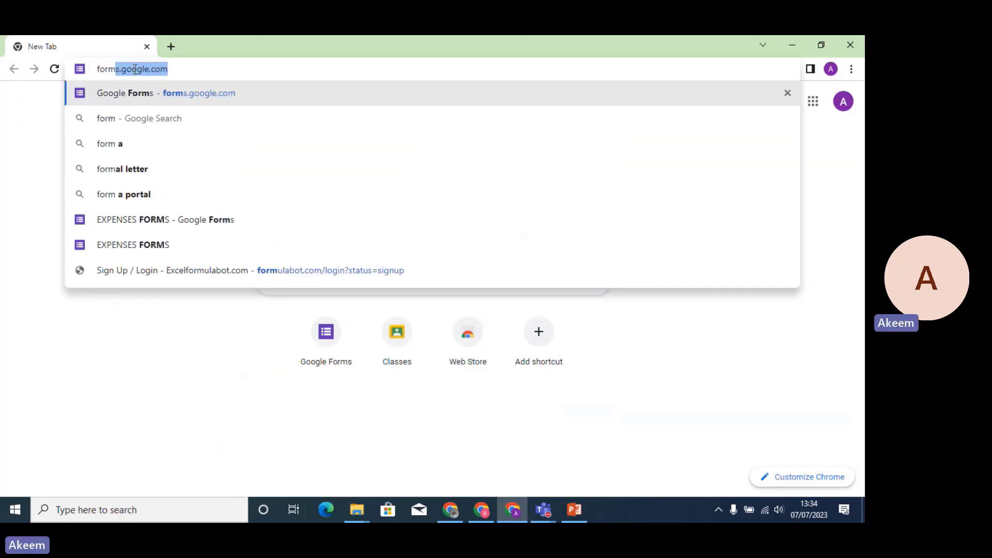
key("Return")
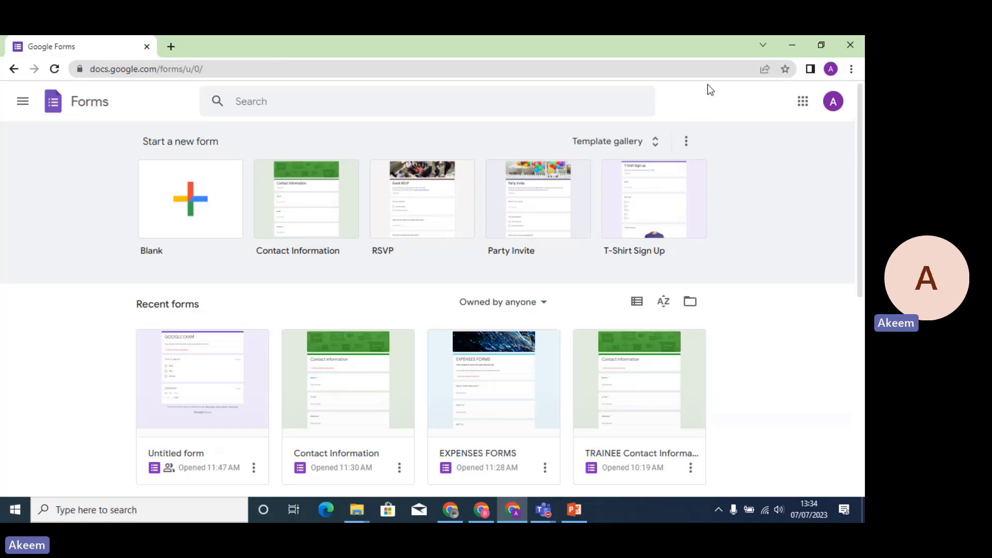
Open a second Google Forms tab from the Google apps grid, plus an empty new tab.
left_click(803, 106)
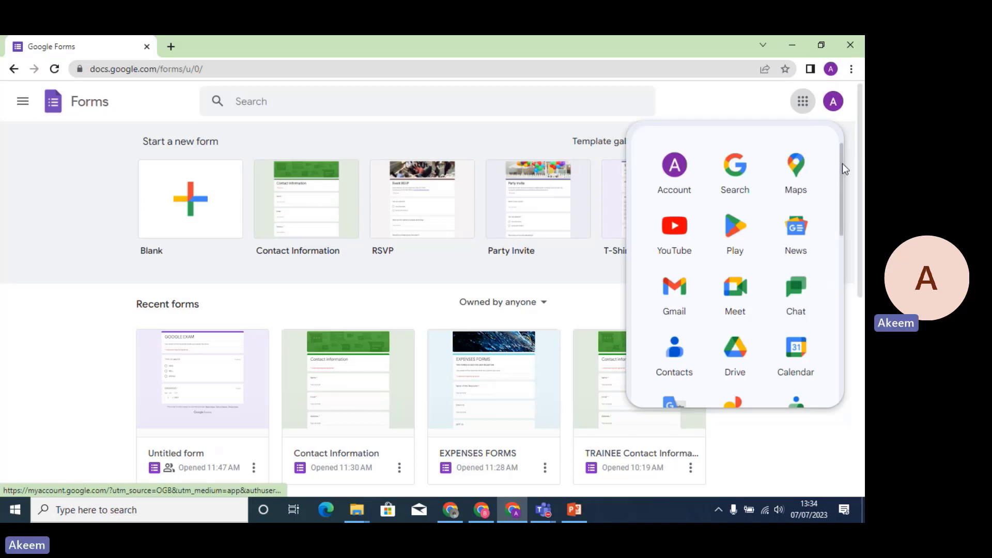
left_click_drag(842, 164, 845, 307)
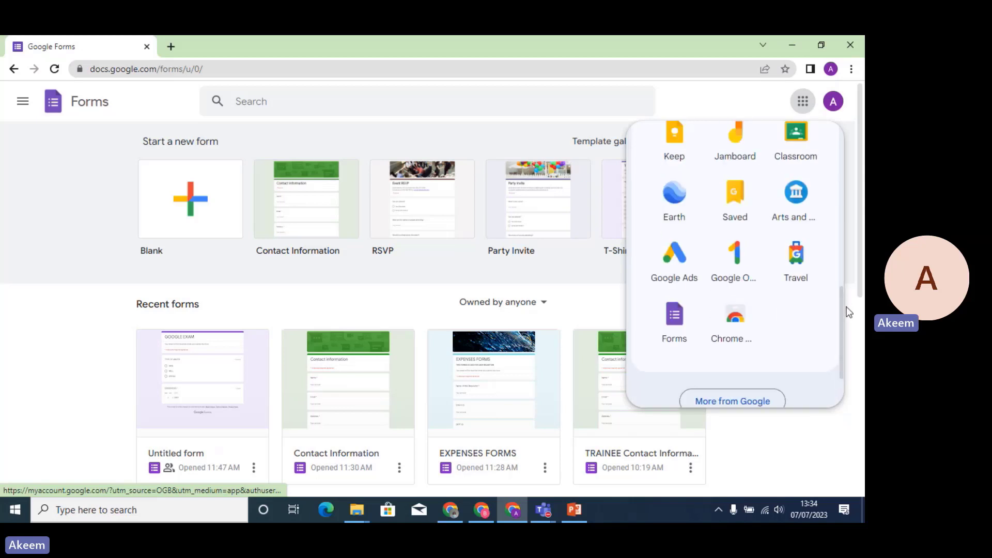
left_click(675, 332)
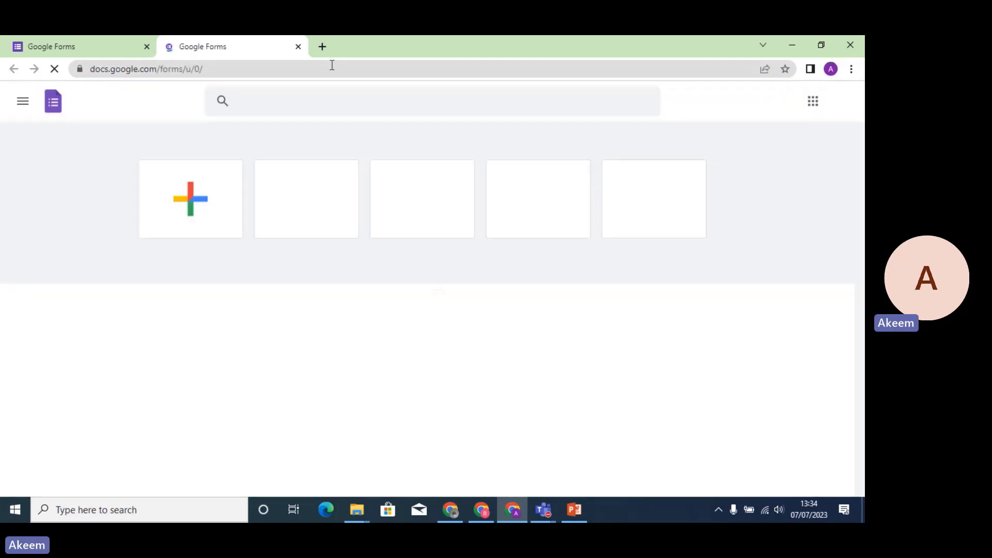
left_click(324, 48)
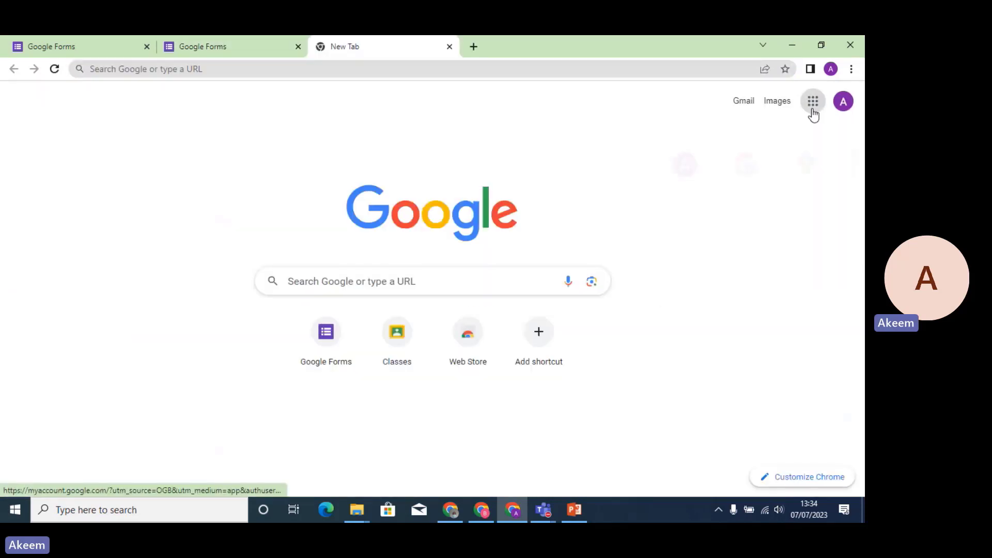
Go to My Drive through the apps grid and create a blank Google Form with New.
left_click(812, 102)
left_click(745, 356)
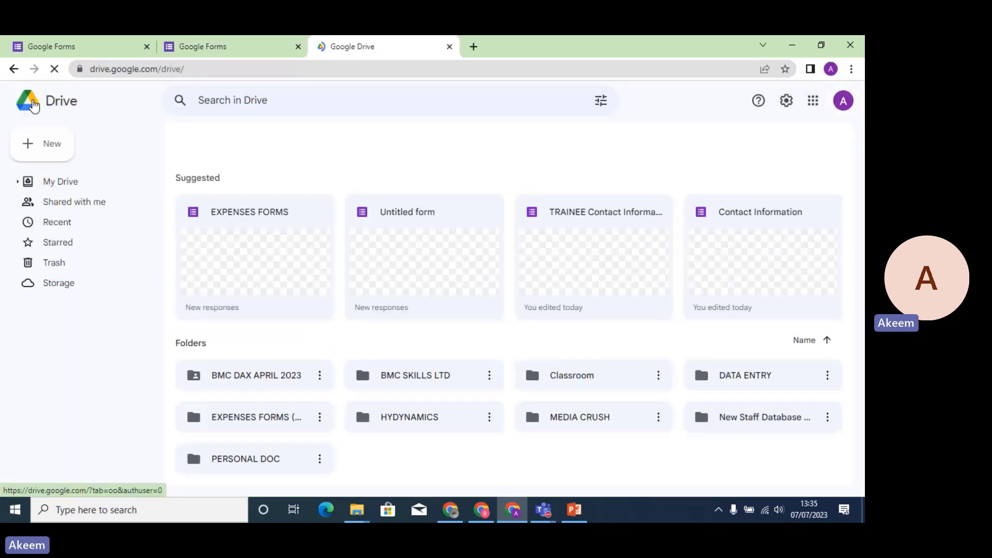
left_click(29, 105)
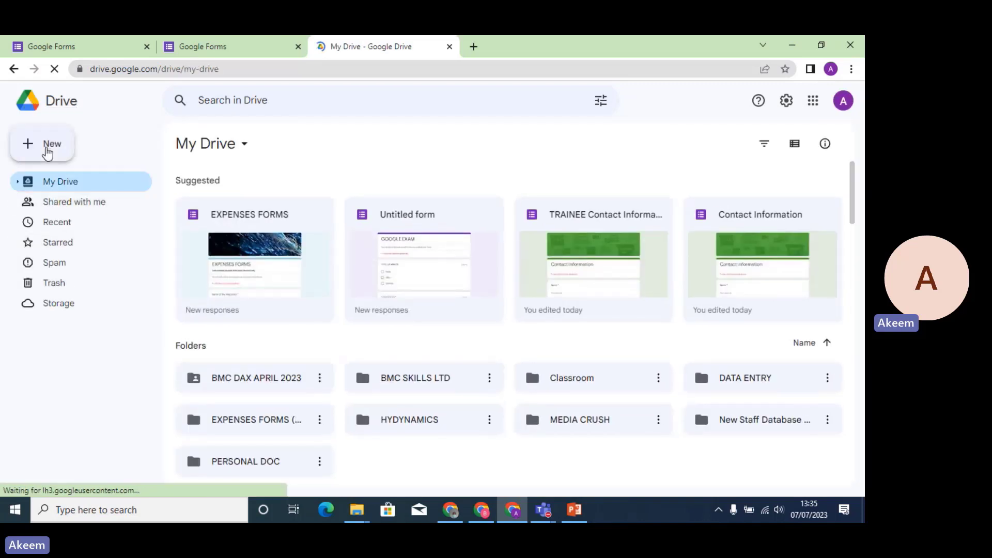
left_click(48, 150)
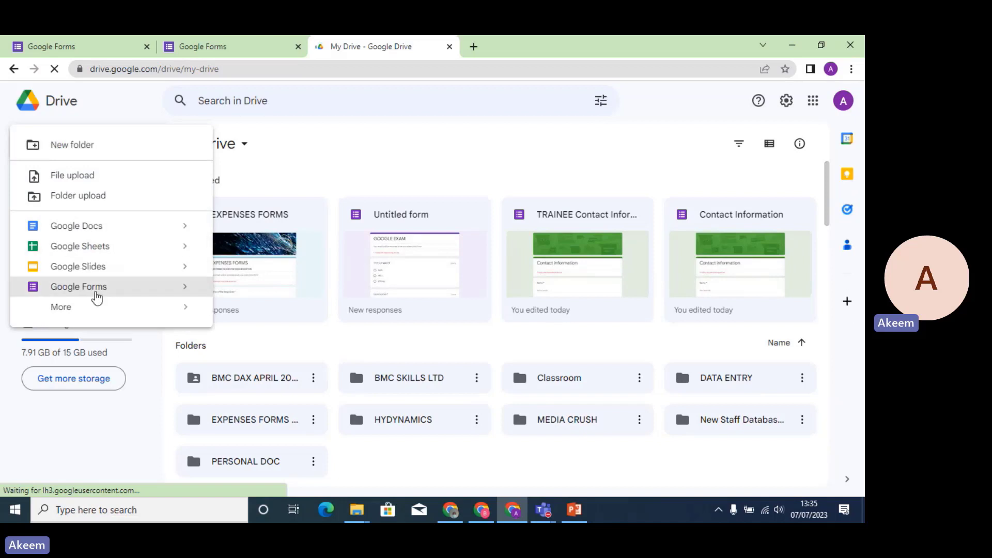
left_click(95, 289)
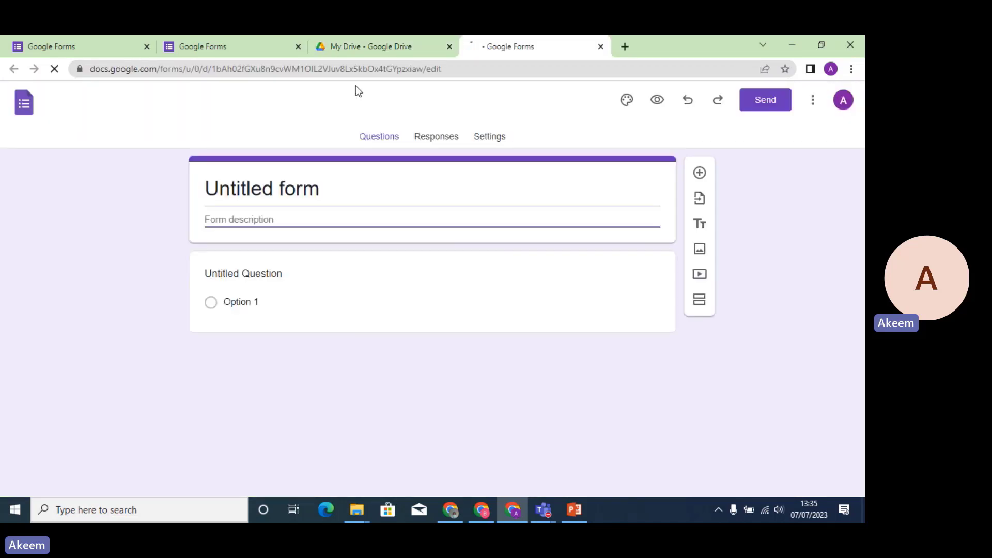
Close the My Drive tab and switch back to the first Google Forms home tab.
left_click(448, 47)
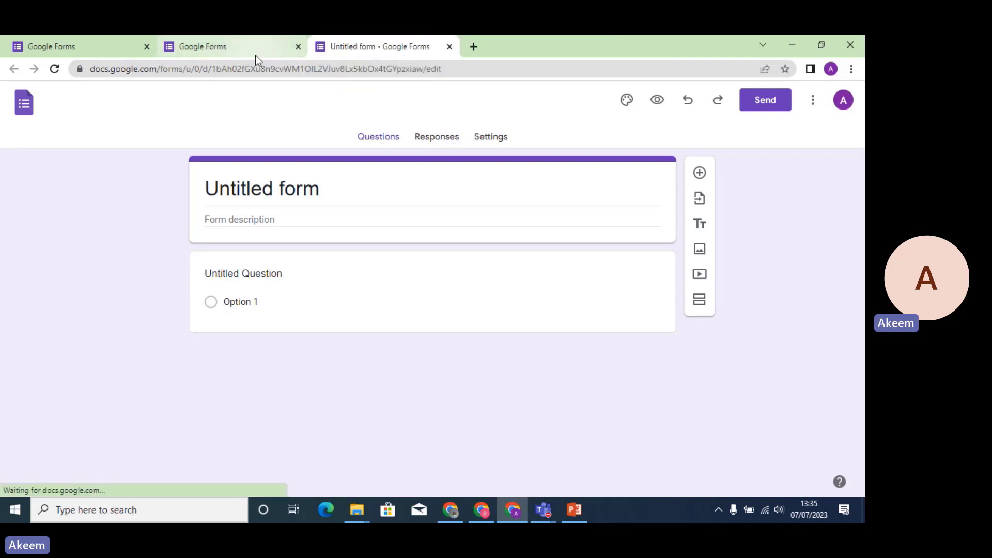
left_click(100, 54)
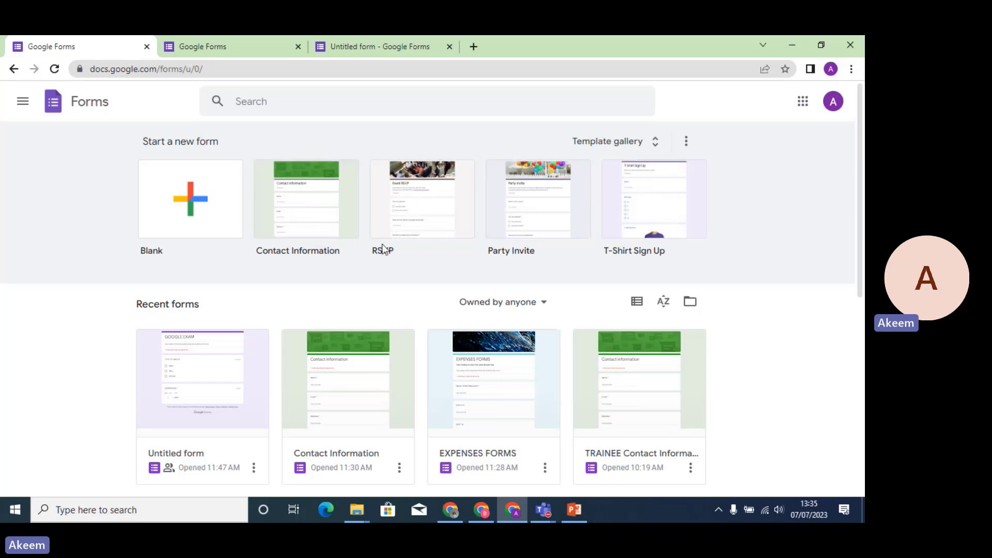
Start a form from the Contact Information template and change its file name to 'Contact Form'.
left_click(311, 213)
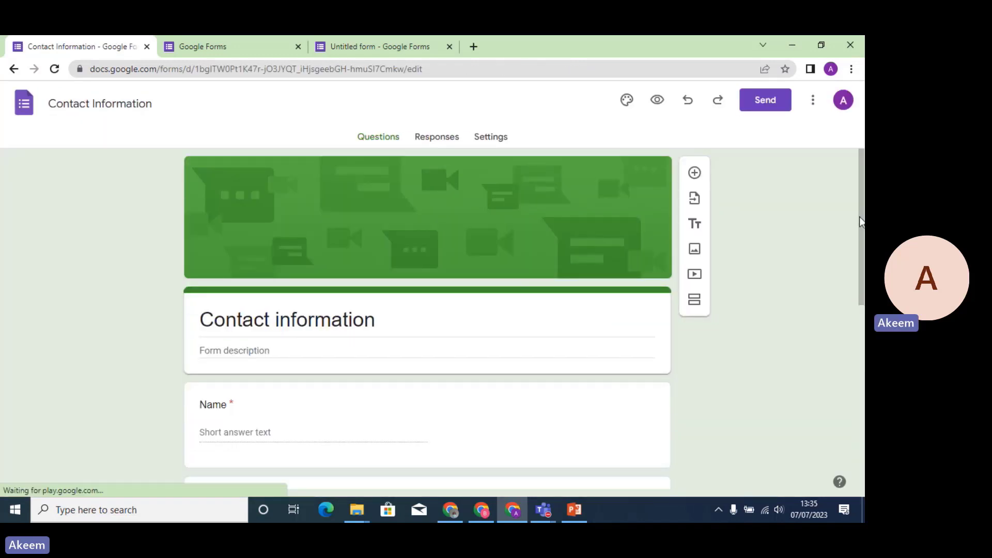
left_click_drag(861, 219, 856, 193)
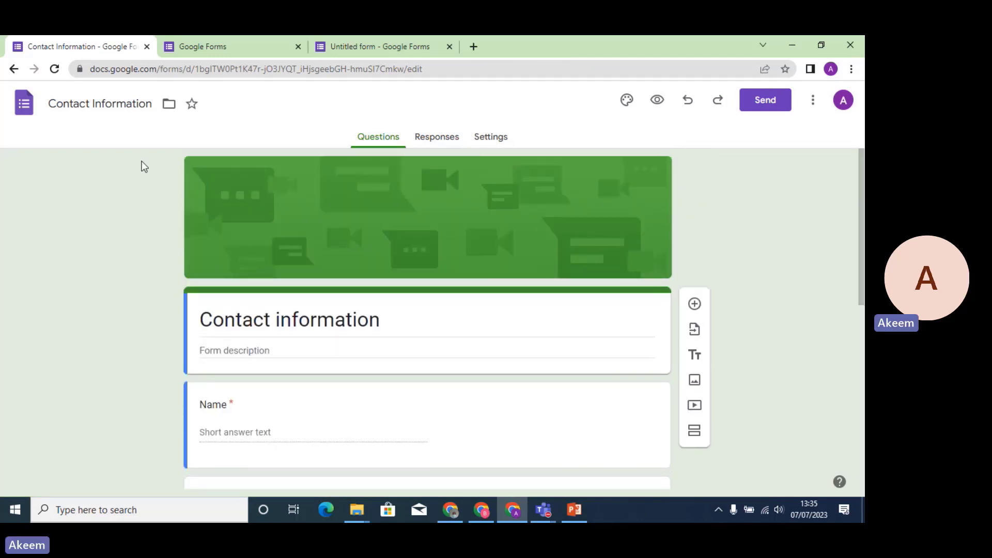
left_click(101, 107)
left_click(117, 108)
key("BackSpace")
key("BackSpace")
key("BackSpace")
key("Delete")
key("Delete")
key("Delete")
key("Delete")
key("Delete")
key("Delete")
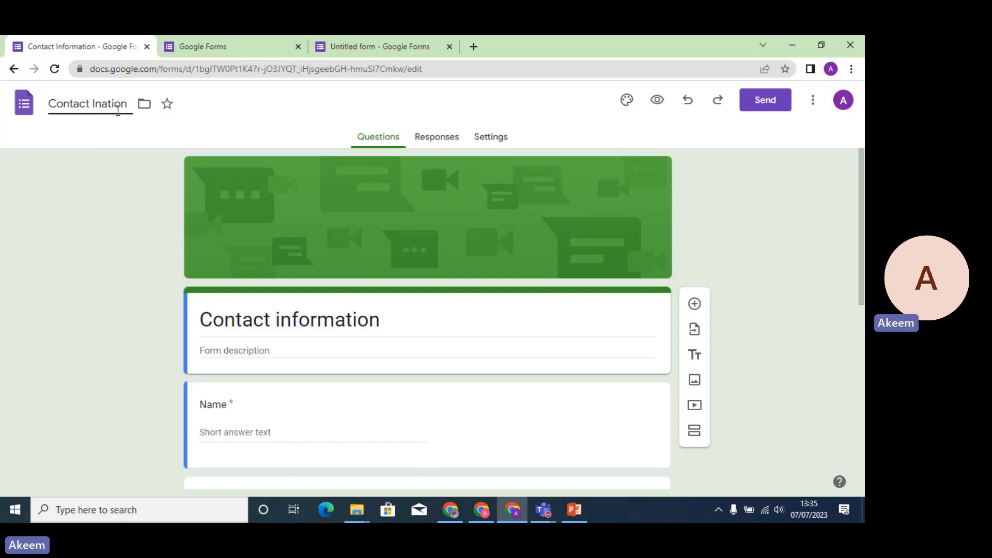
key("BackSpace")
key("BackSpace")
key("BackSpace")
type("Form")
left_click(310, 320)
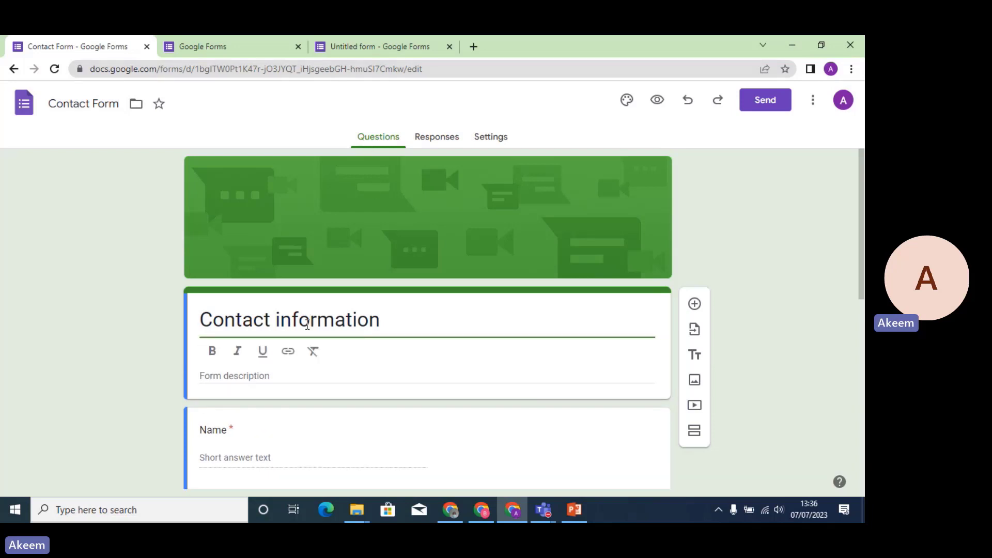
left_click(291, 367)
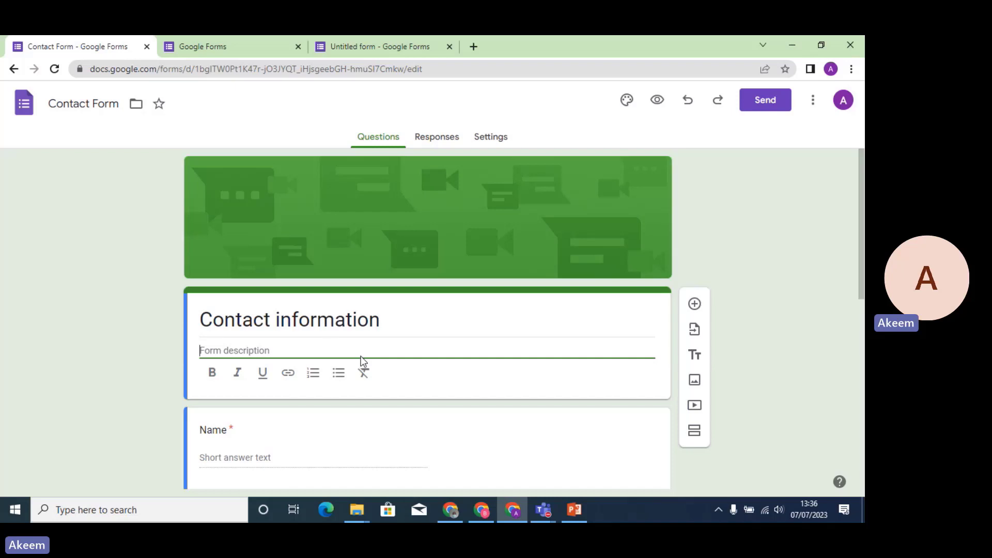
left_click(657, 100)
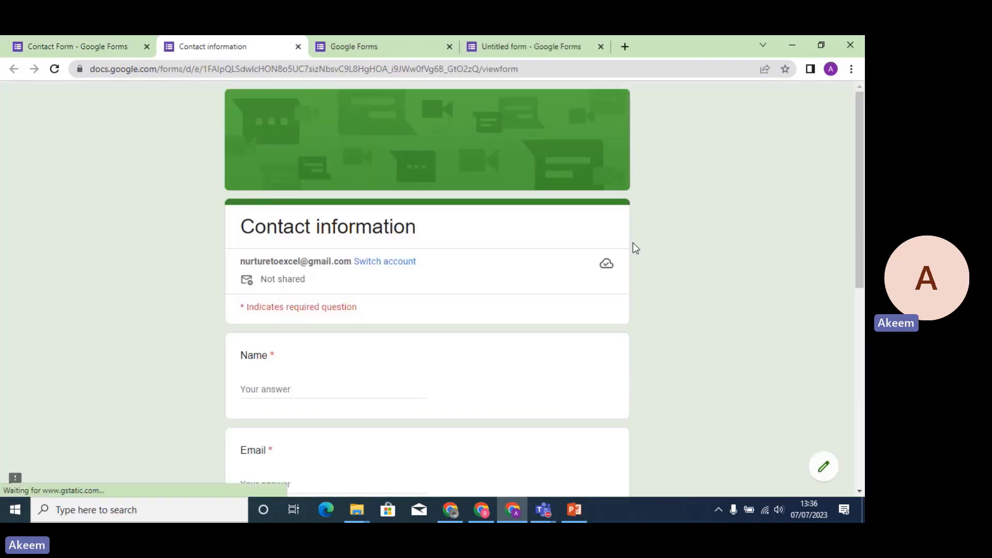
left_click_drag(857, 226, 863, 206)
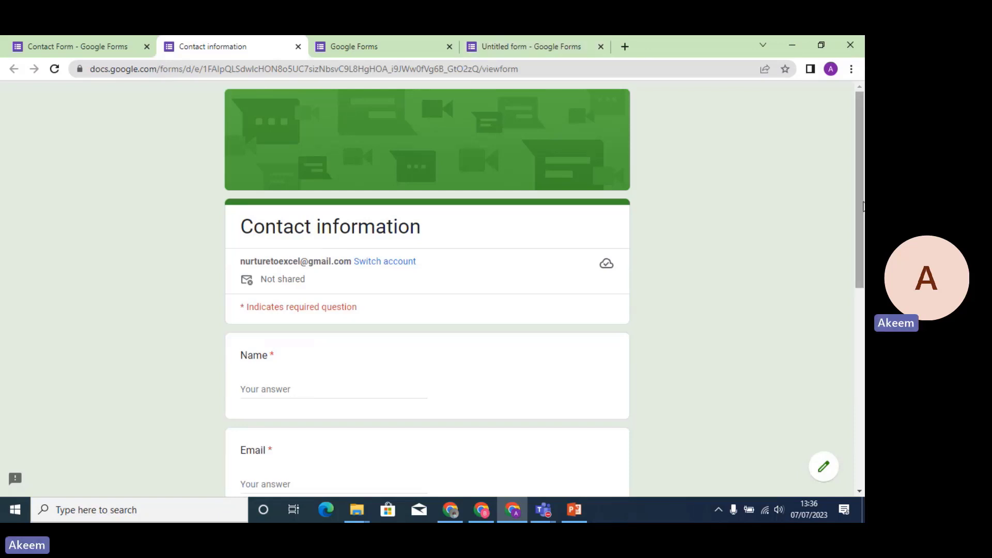
left_click_drag(856, 197, 849, 149)
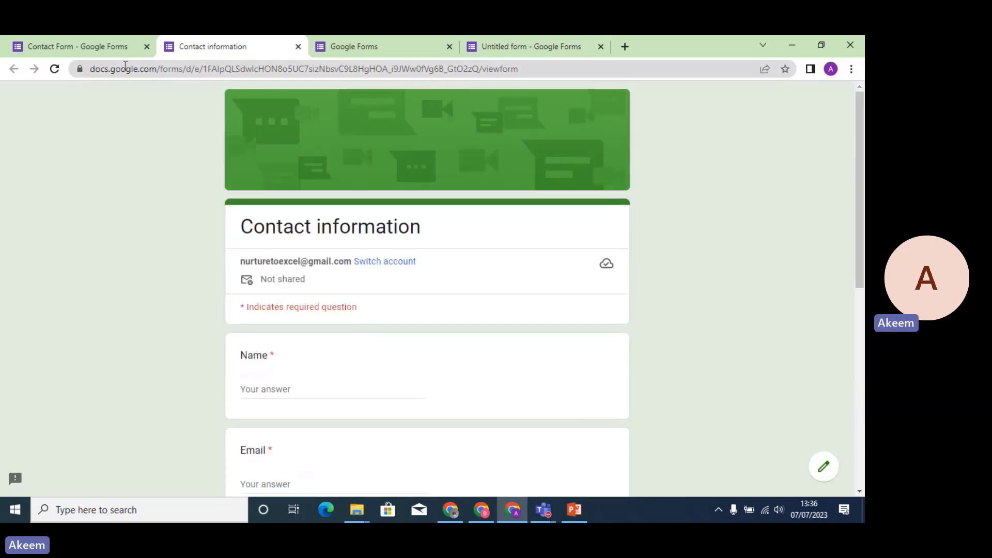
left_click(115, 52)
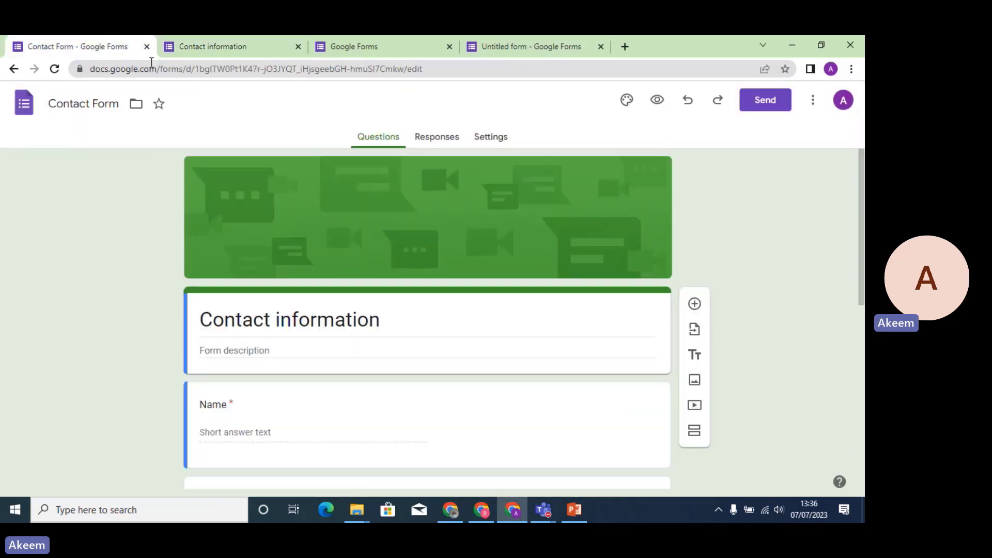
left_click(298, 47)
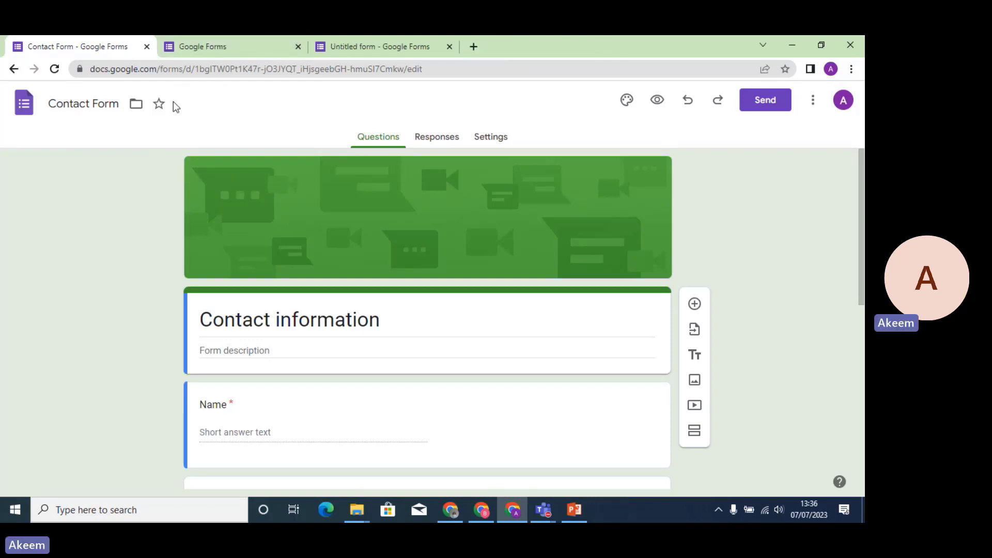
Create a blank form and rename 'Untitled form' to 'New Expense Form', matching its heading.
left_click(225, 53)
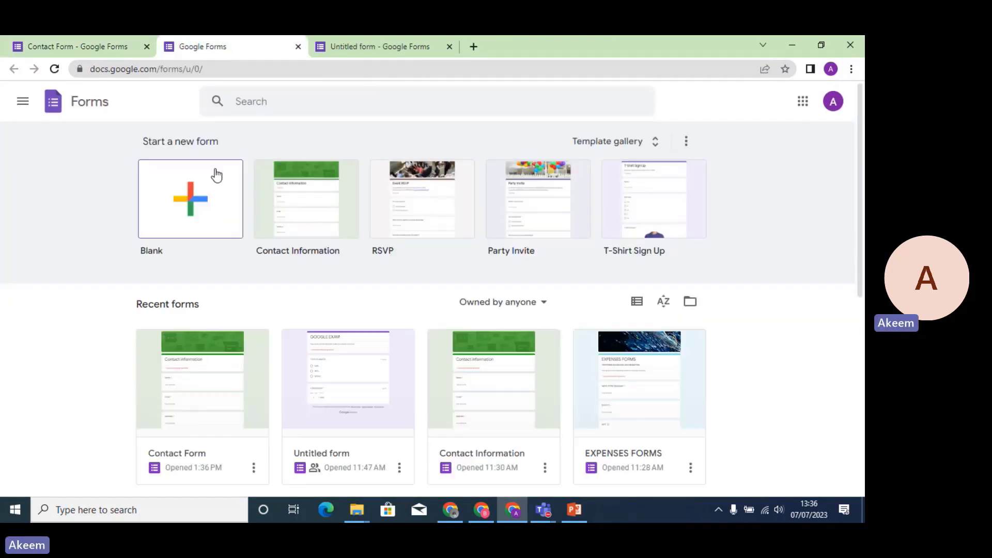
left_click(184, 205)
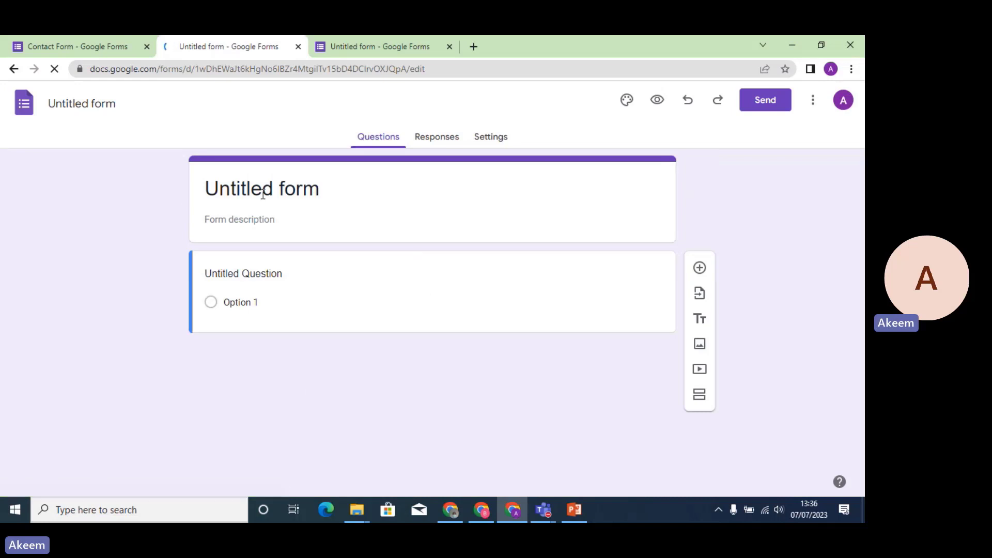
left_click(106, 103)
key("BackSpace")
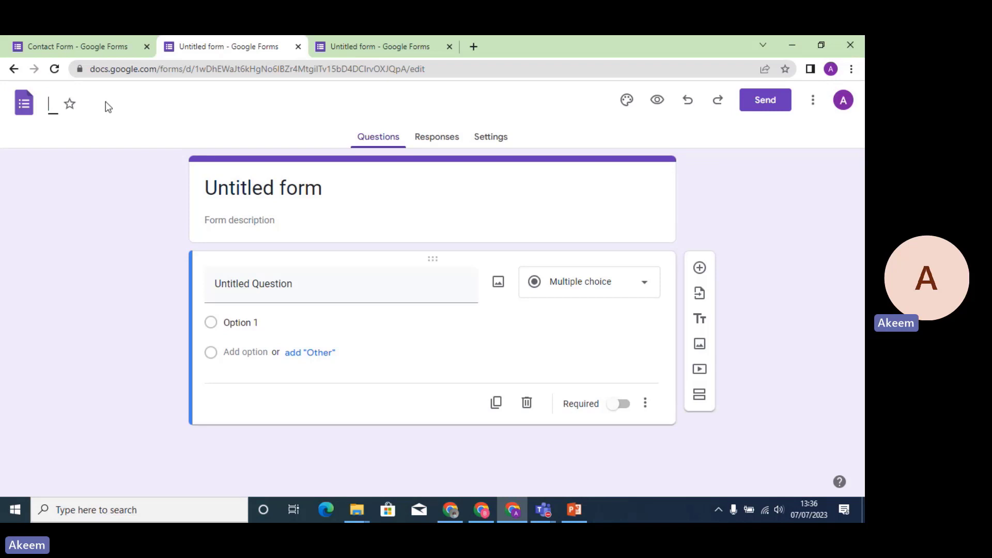
type("new Expense Form")
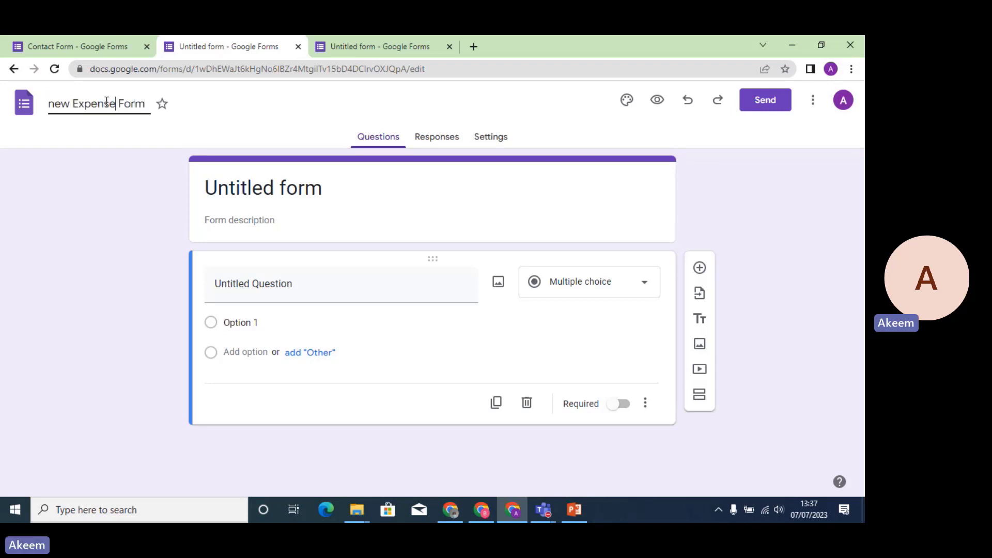
key("BackSpace")
type("N")
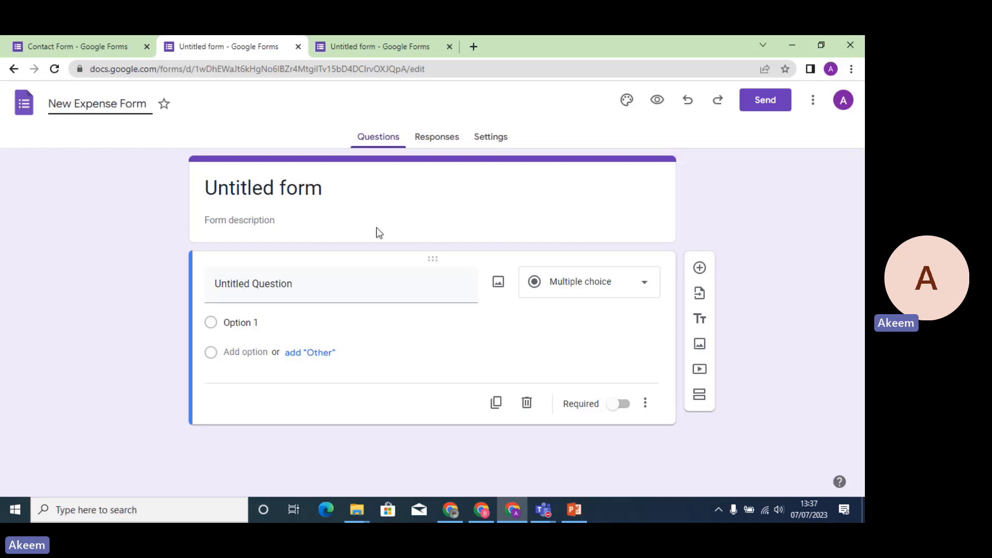
left_click(444, 217)
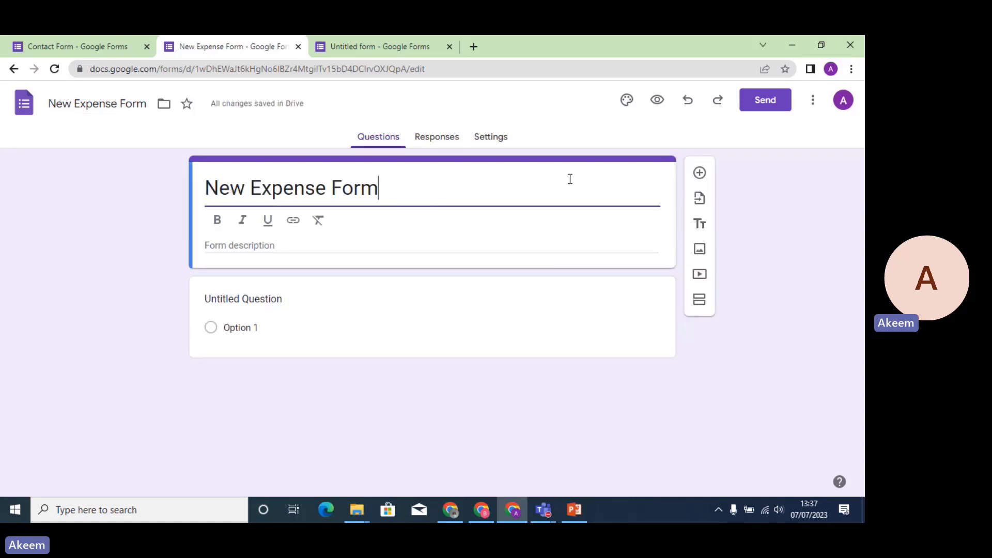
Use the Rad Dad image from Theme's Illustrations as the header and preview the form.
left_click(626, 102)
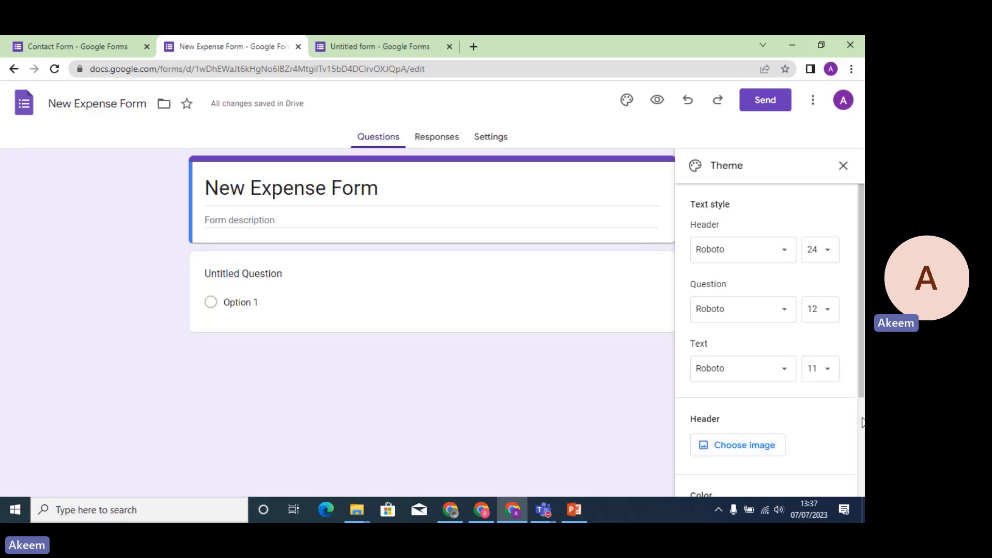
left_click_drag(861, 422, 860, 399)
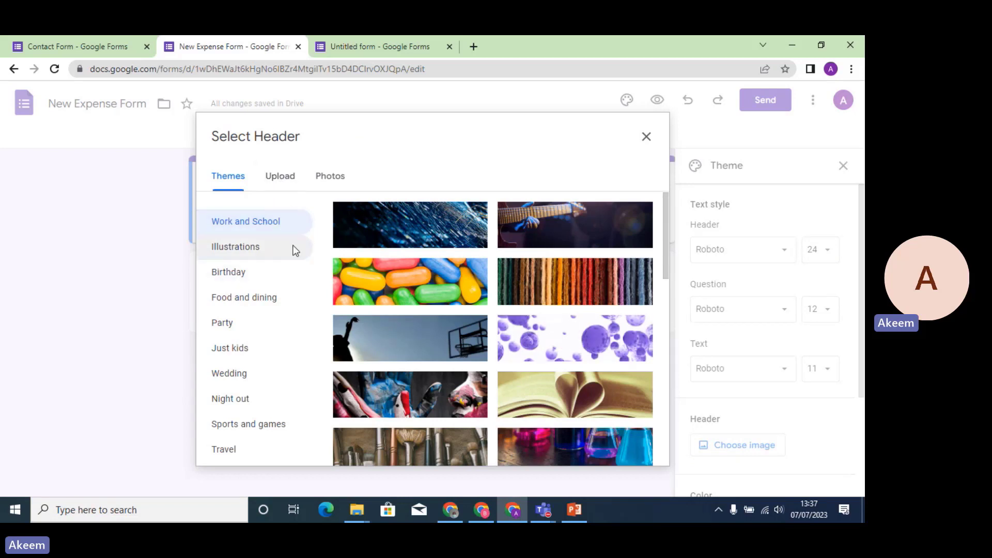
left_click(249, 255)
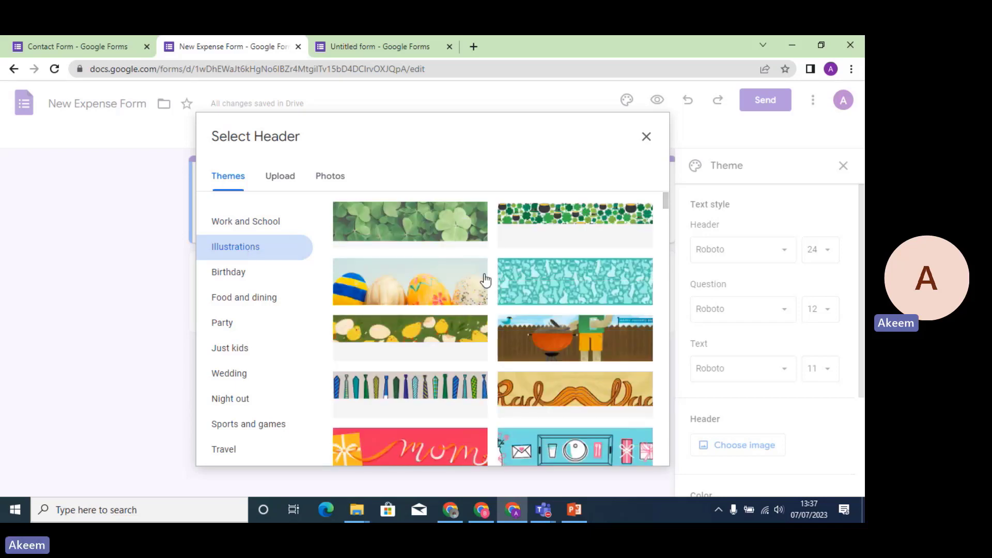
left_click(570, 401)
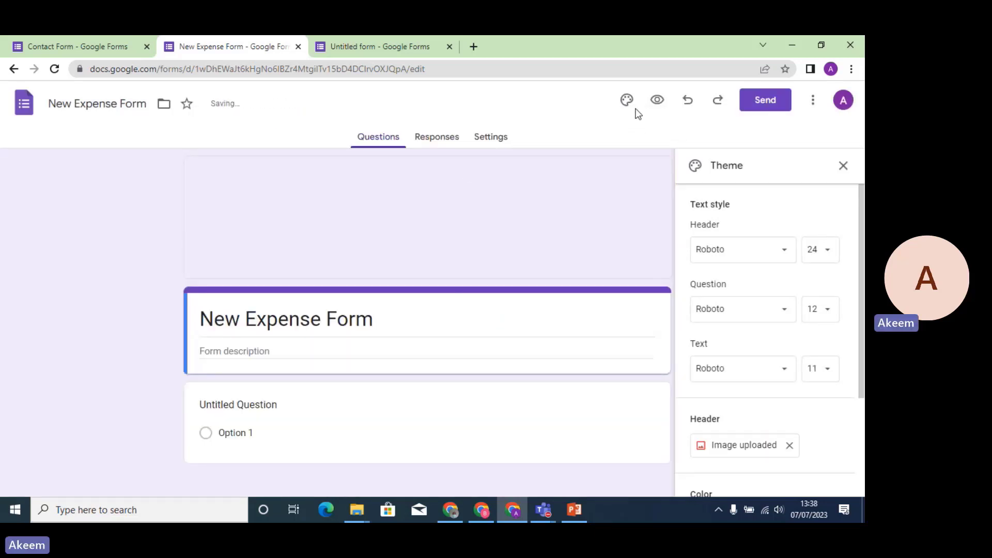
left_click(657, 99)
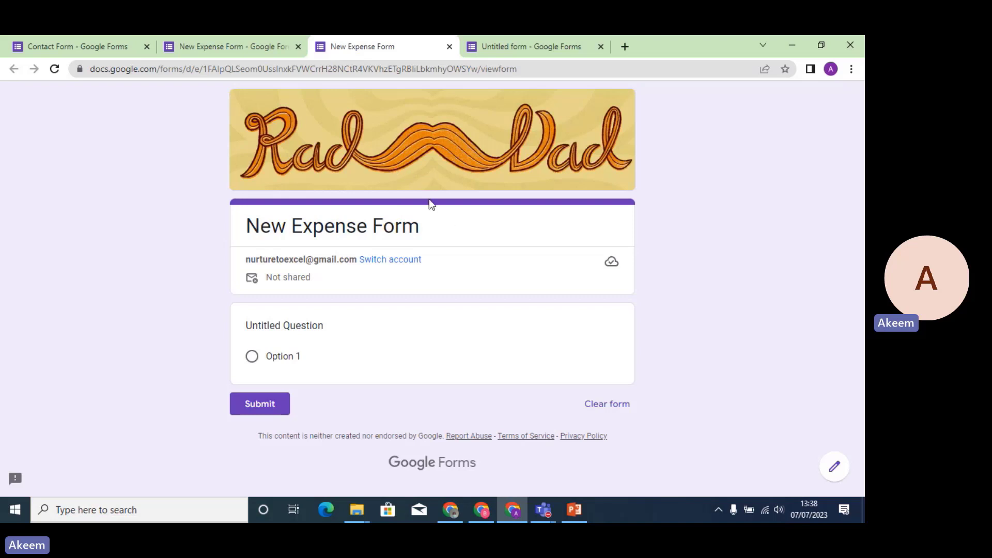
Return to the editor and start the description 'THIS FORMS IS USED FOR REQUISITION PURPOSE'.
left_click(450, 46)
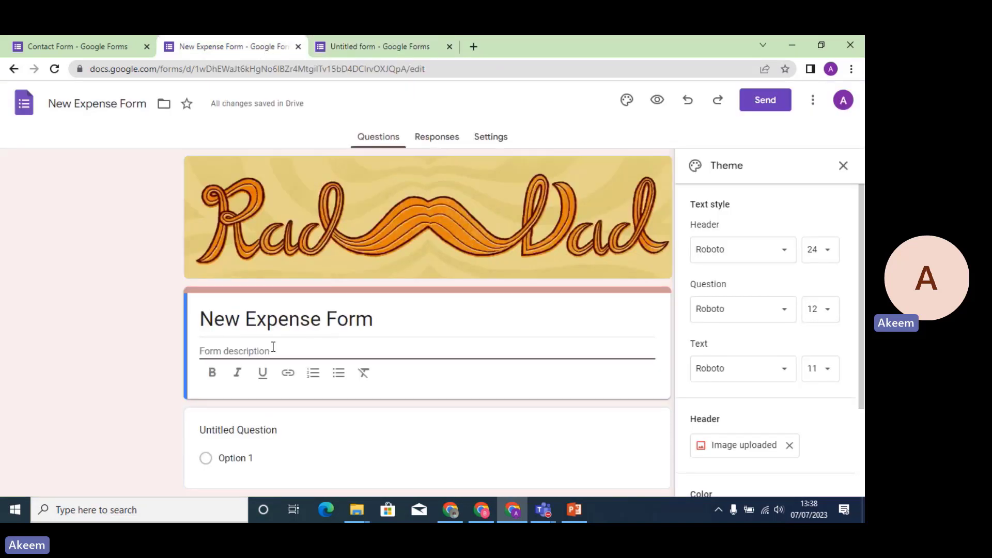
type("this")
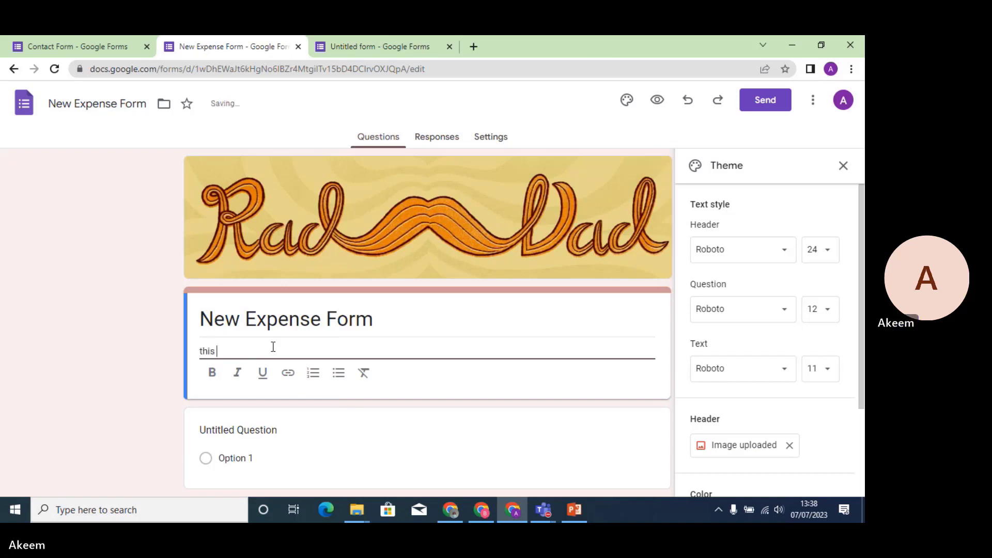
key("BackSpace")
key("BackSpace")
key("BackSpace")
type("THIS FORMS IS U")
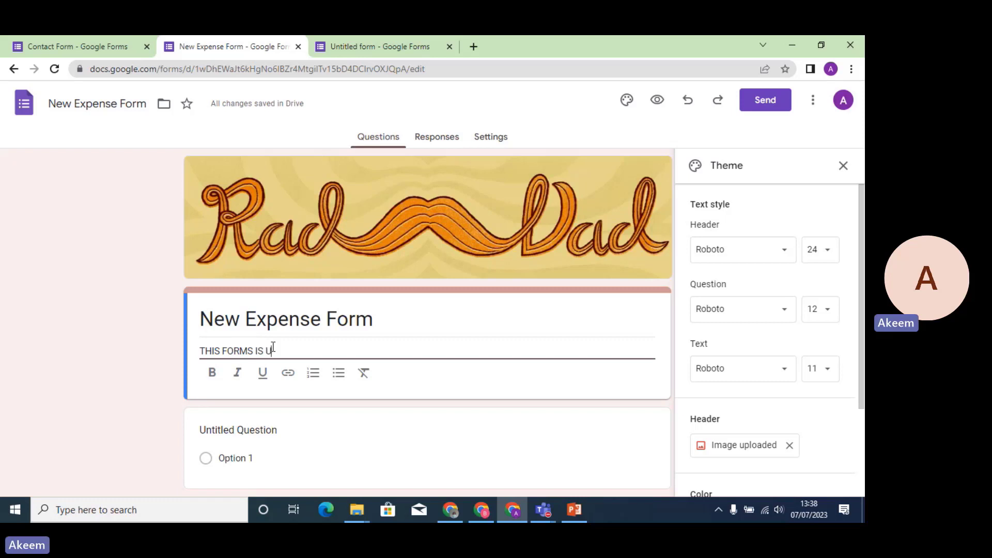
type("SED FOR REQU")
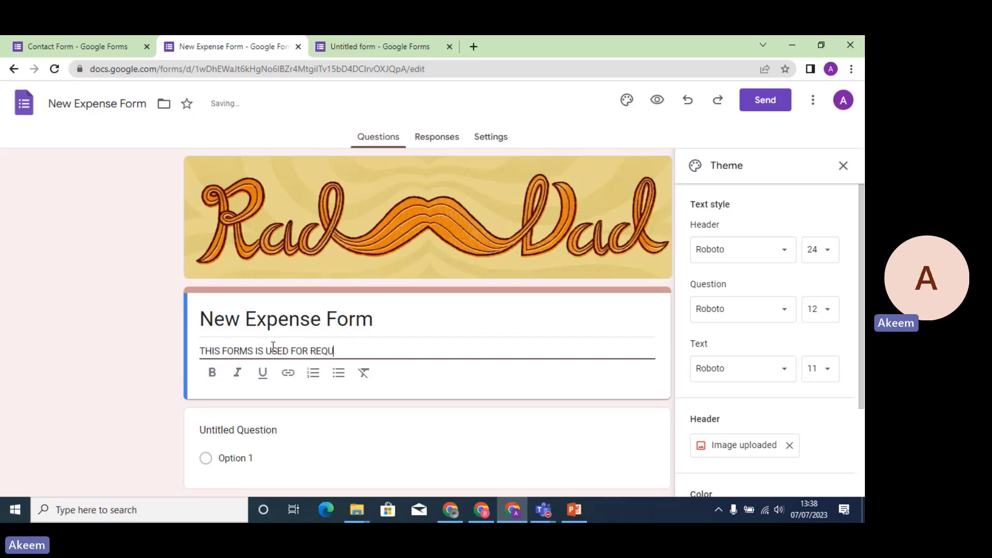
type("ISITIN")
key("BackSpace")
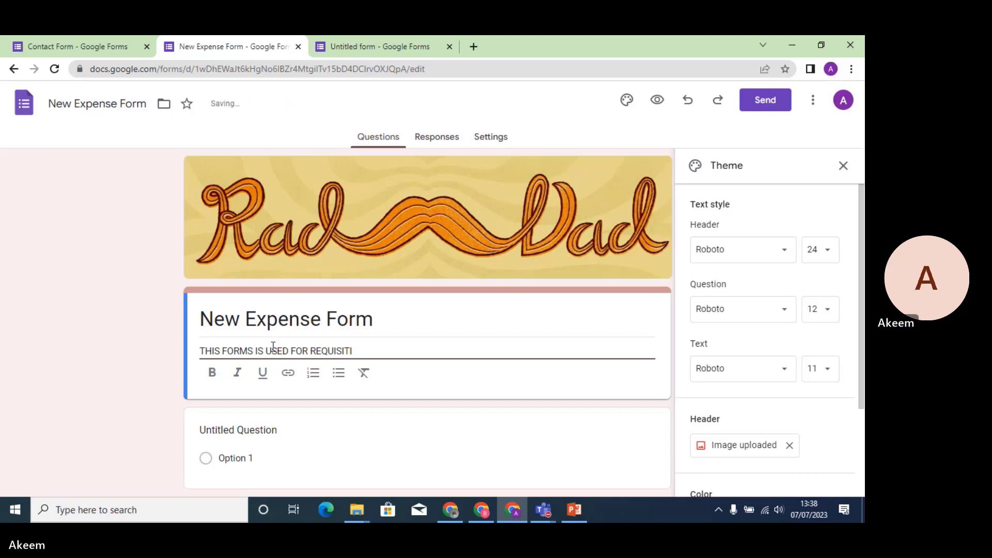
type("ON PUR")
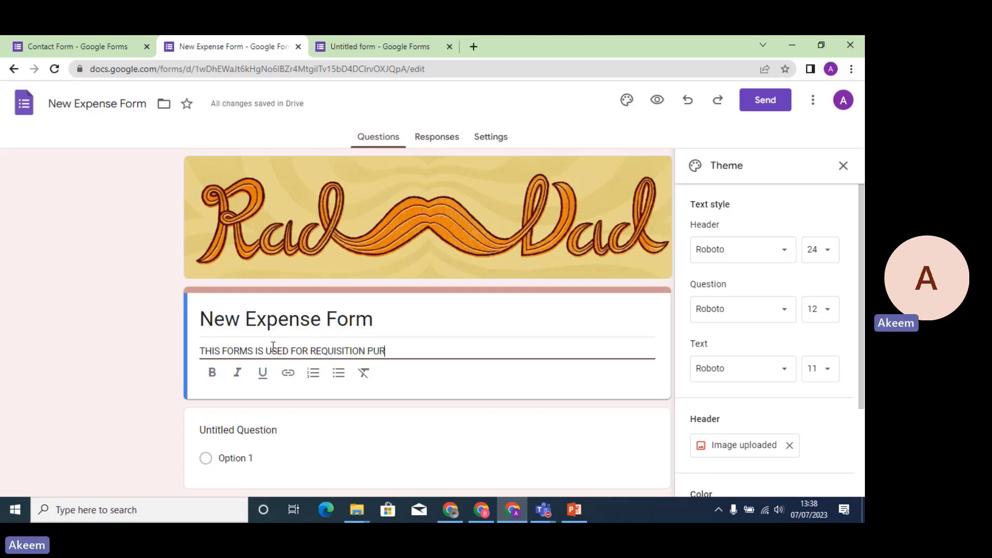
type("POSE")
Select the description 'THIS FORMS IS USED FOR REQUISITION PURPOSE' and make it bold and italic.
left_click(341, 415)
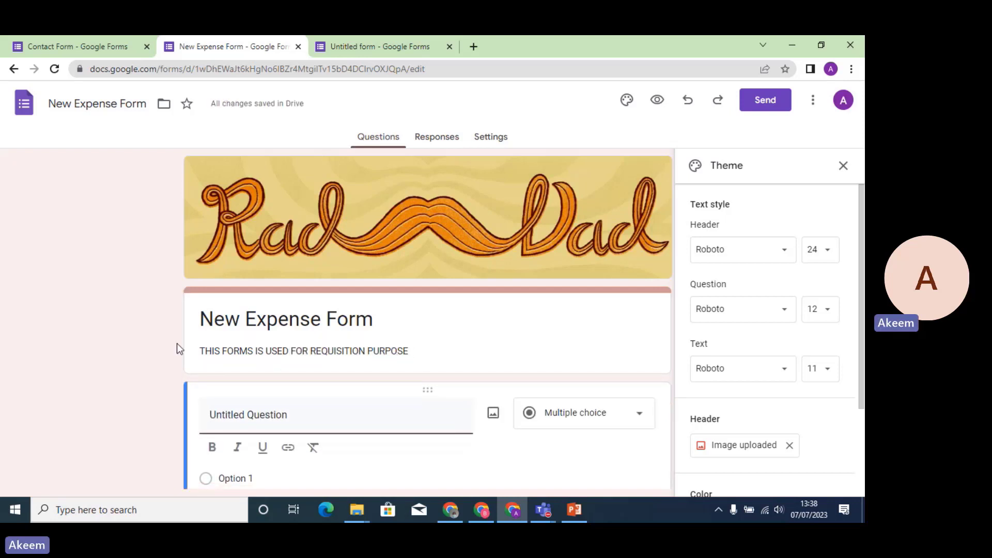
triple_click(209, 352)
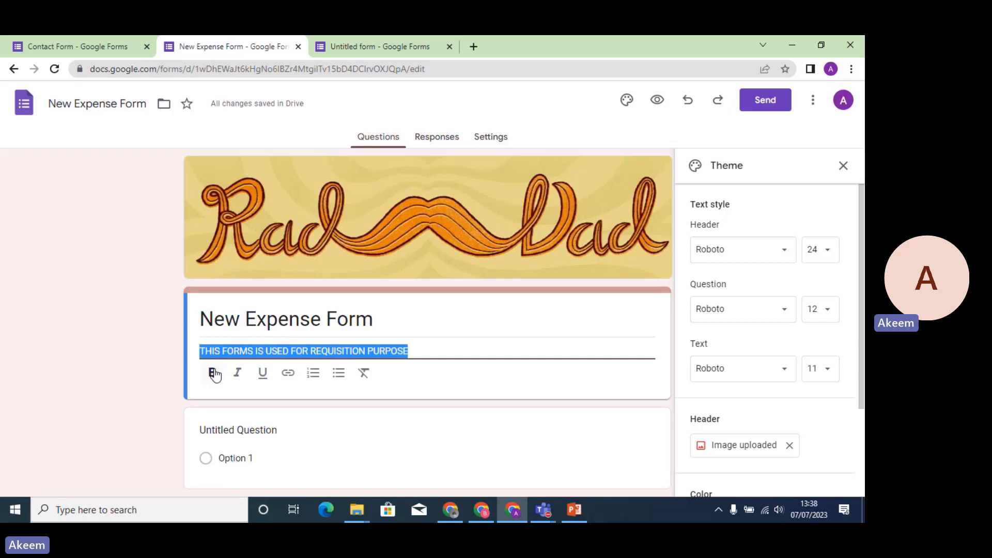
left_click(212, 372)
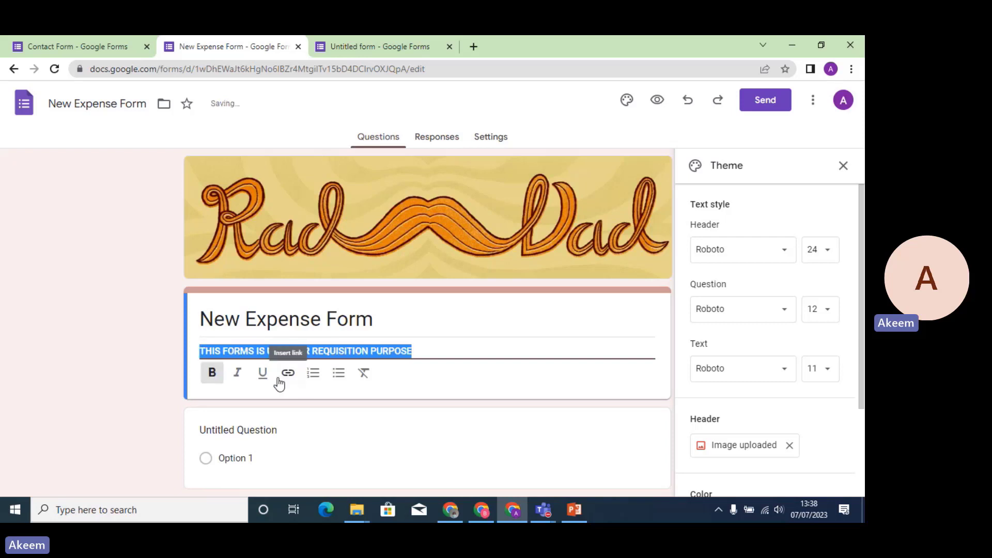
left_click(237, 374)
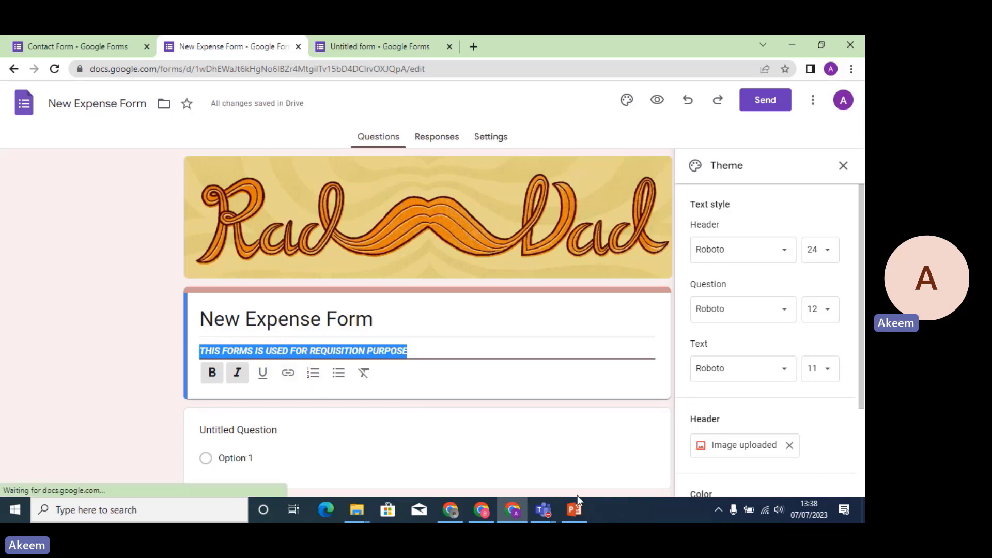
left_click(334, 436)
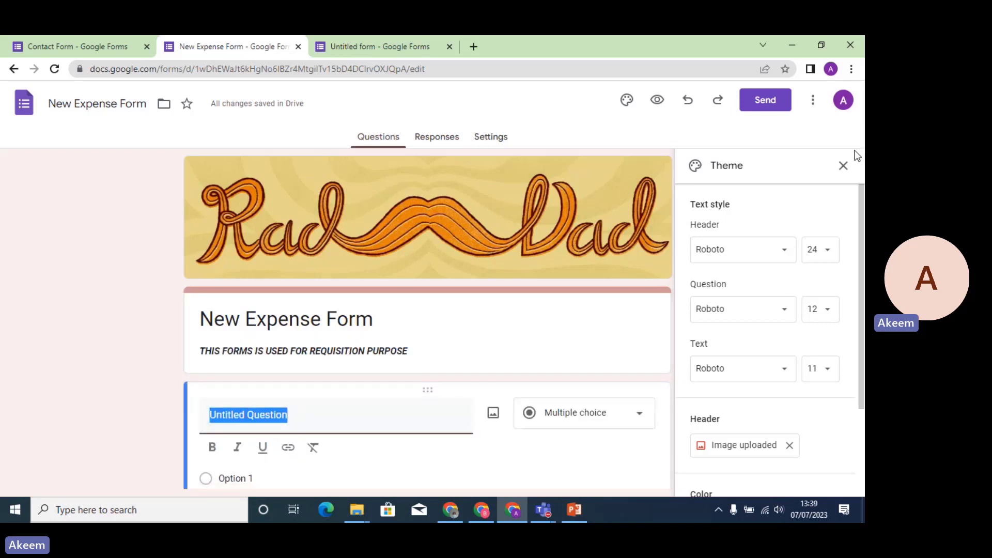
Close the theme panel and retitle the first question as NAME.
left_click(844, 166)
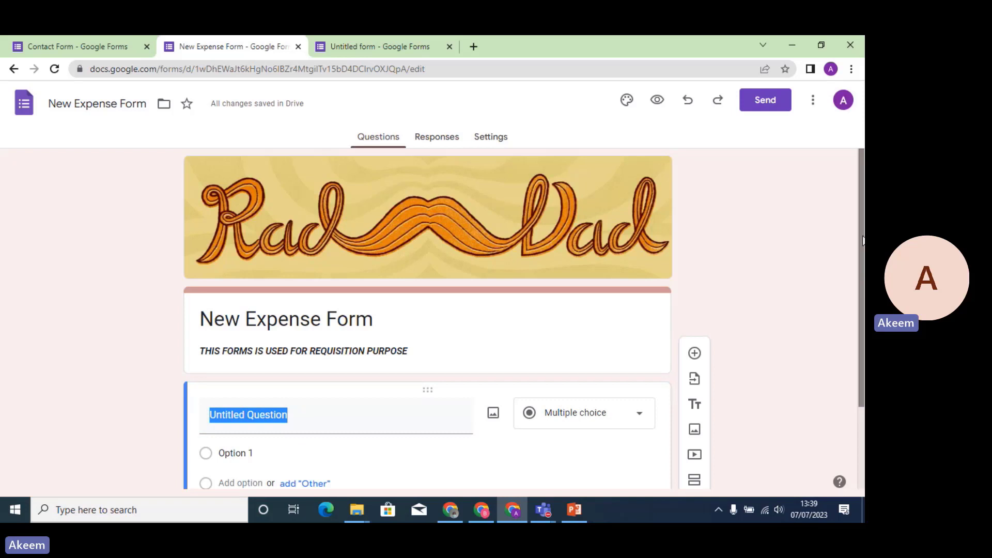
left_click_drag(863, 240, 862, 324)
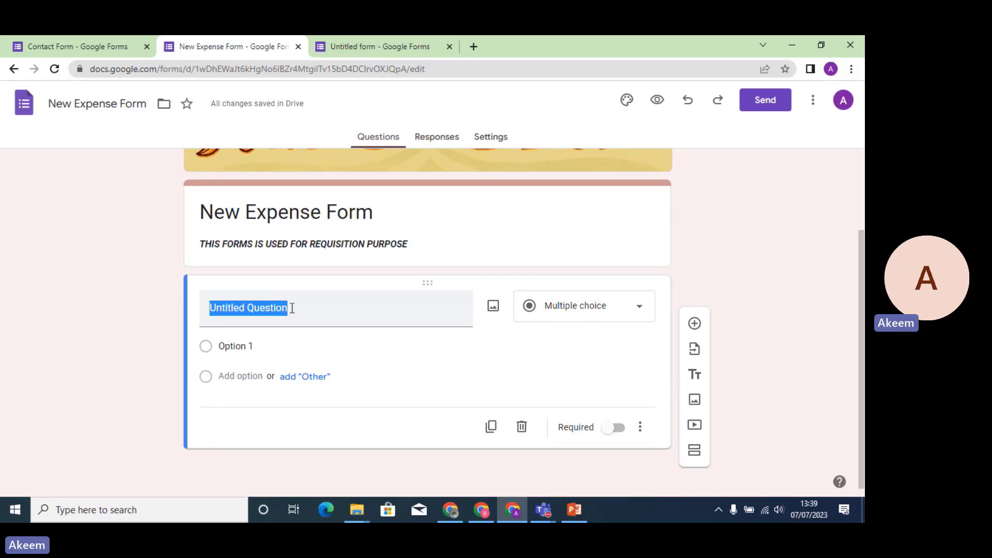
key("BackSpace")
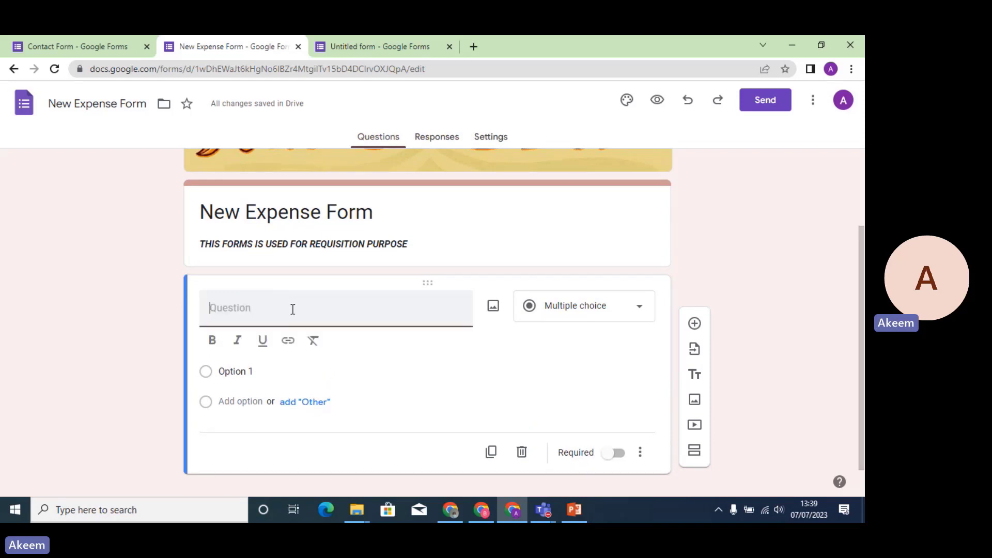
type("n")
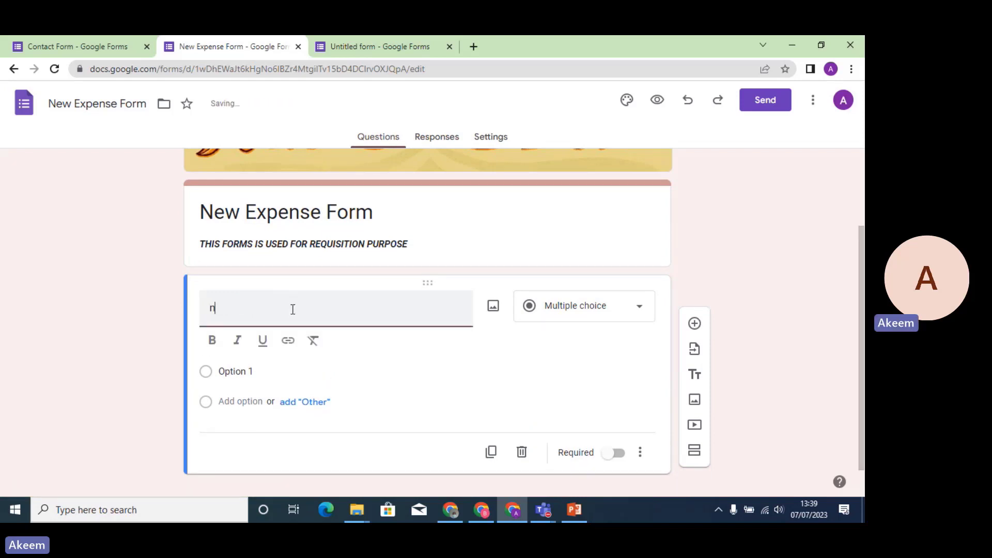
type("AME")
key("BackSpace")
key("BackSpace")
key("BackSpace")
key("BackSpace")
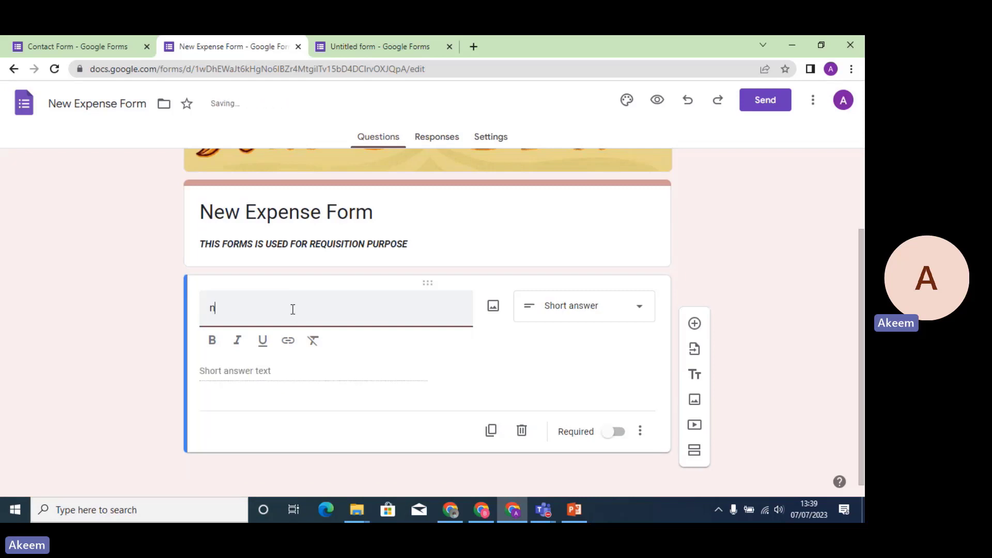
type("NAME")
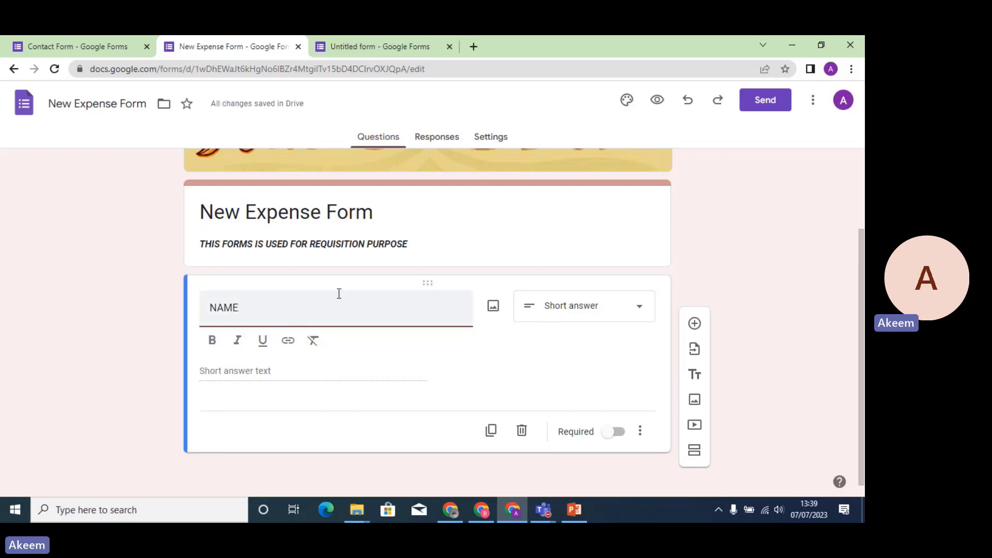
Make NAME a Paragraph question and add a new blank question below it.
left_click(641, 312)
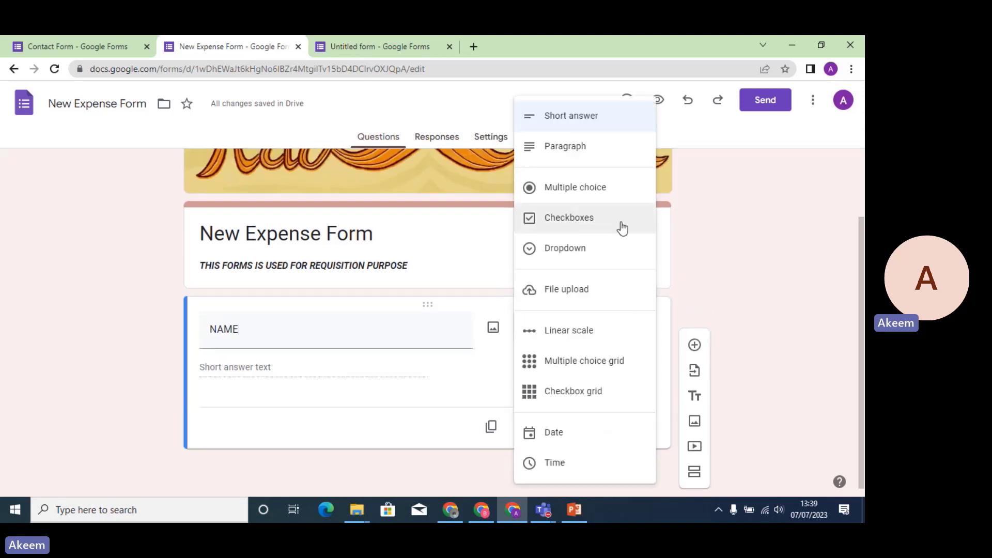
left_click(582, 117)
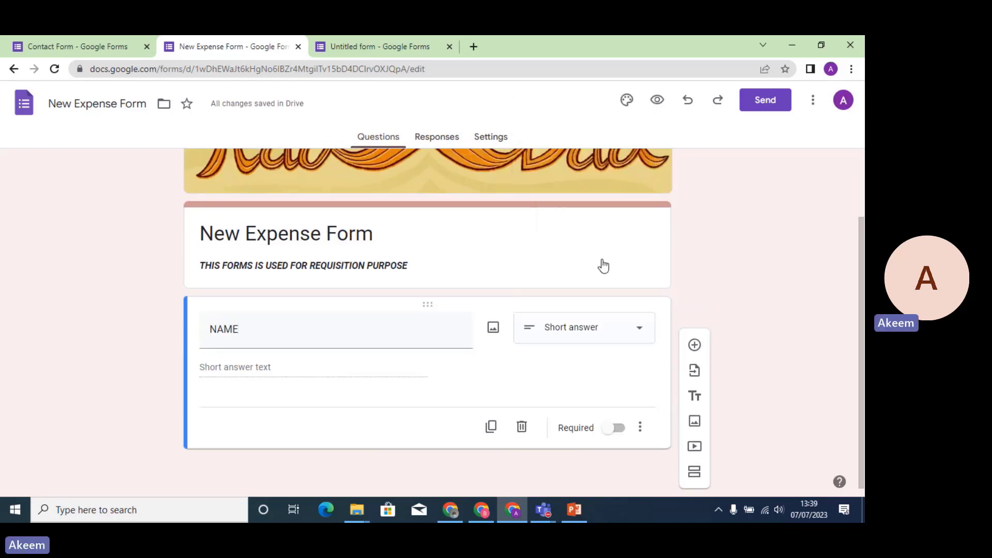
left_click(615, 335)
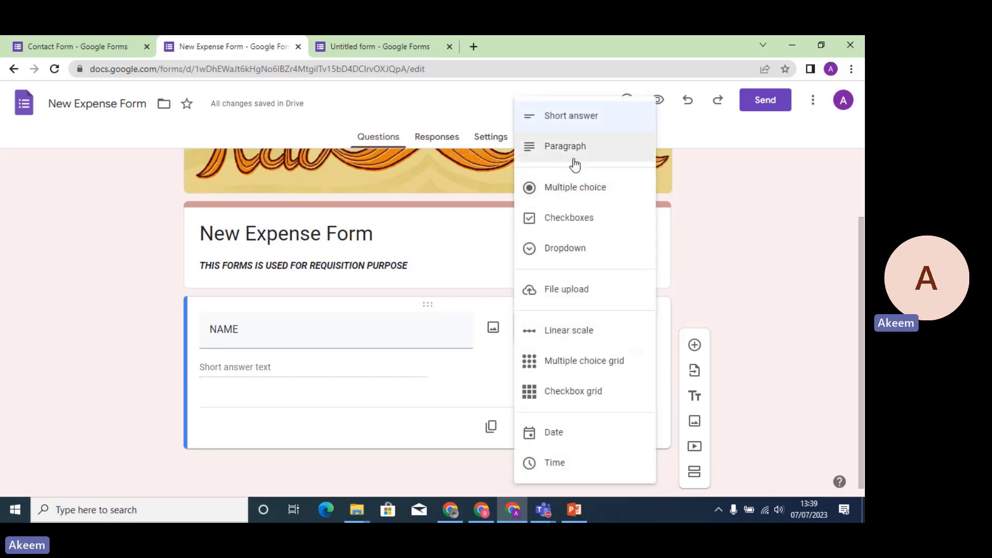
left_click(575, 147)
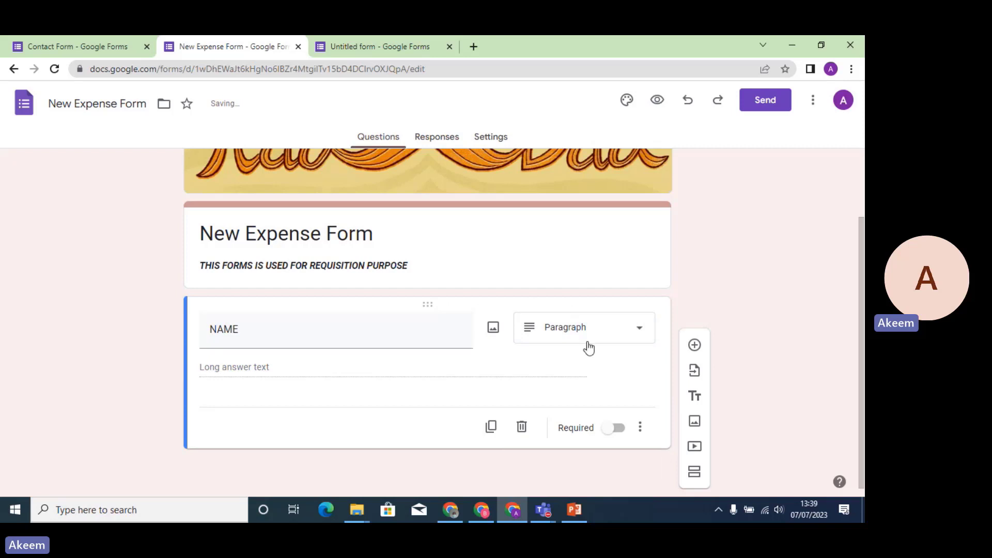
left_click(631, 339)
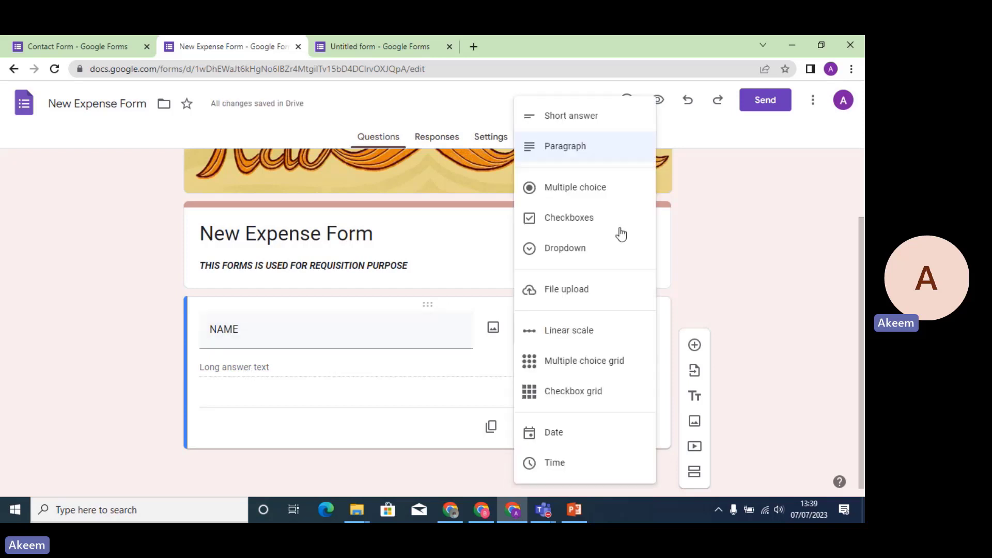
left_click(581, 116)
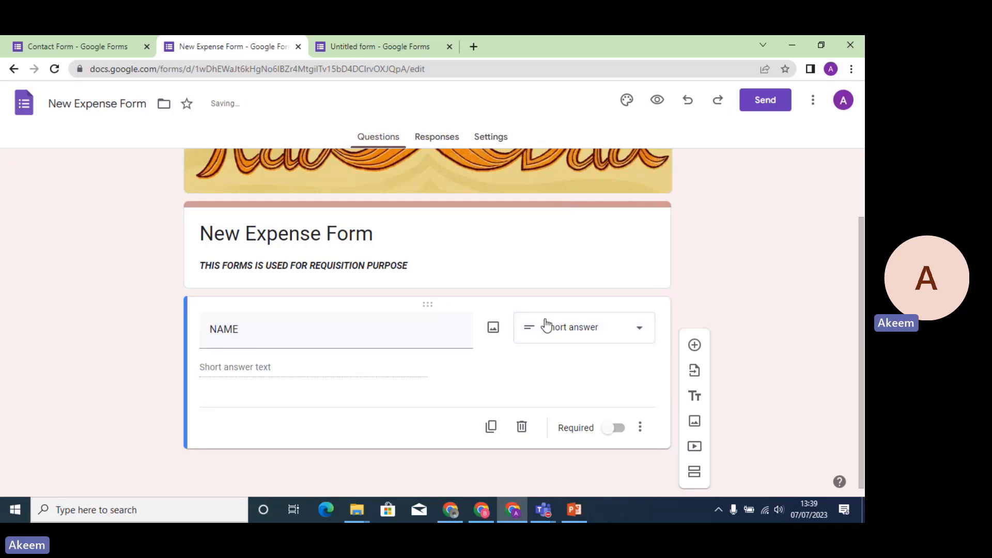
left_click(587, 335)
left_click(573, 158)
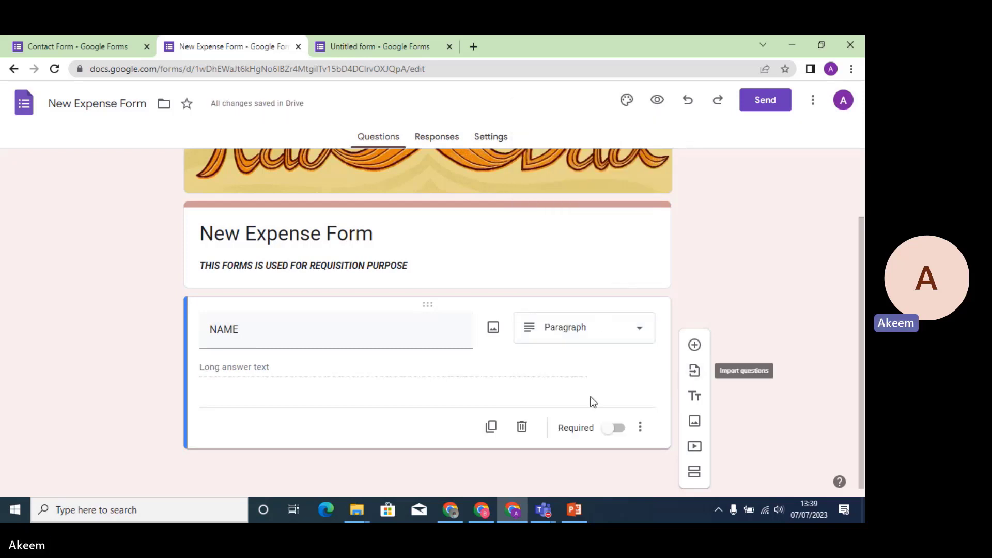
left_click(695, 346)
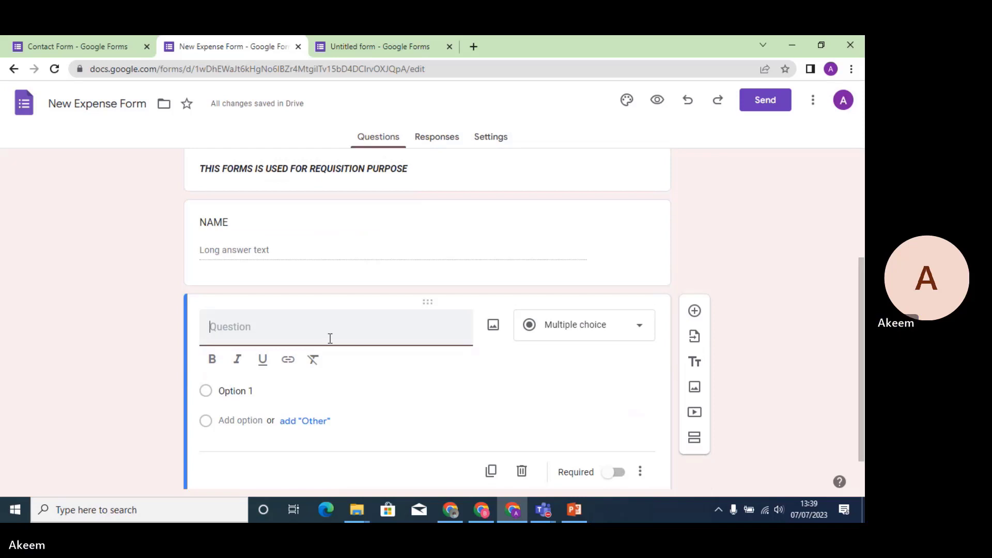
Title the new question DEPARTMENT and make it multiple choice.
type("dEPART")
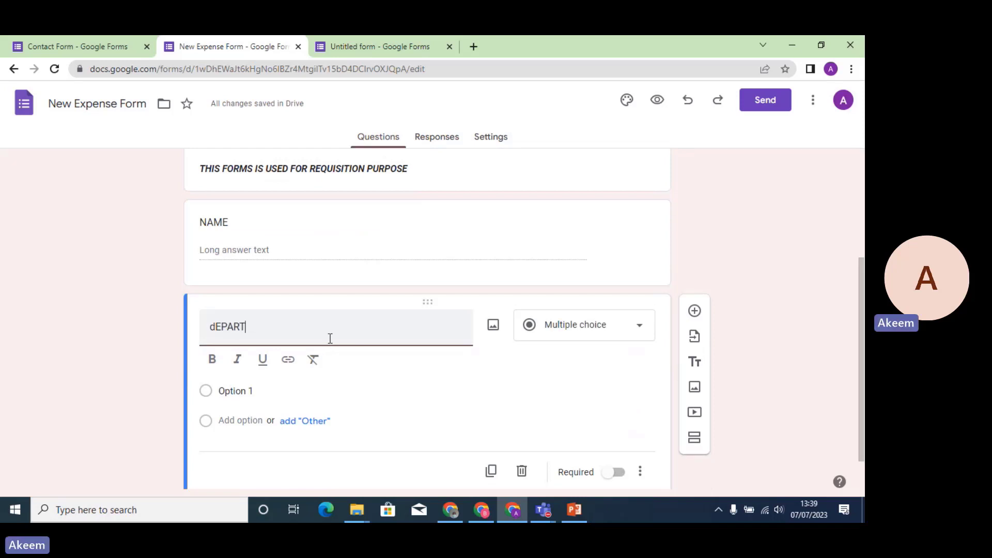
type("MENT")
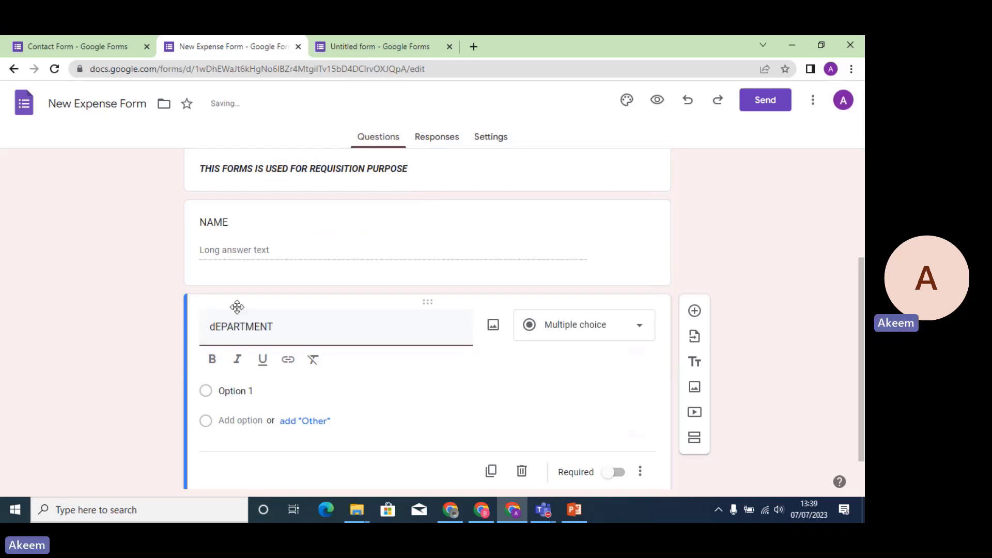
left_click(216, 326)
key("BackSpace")
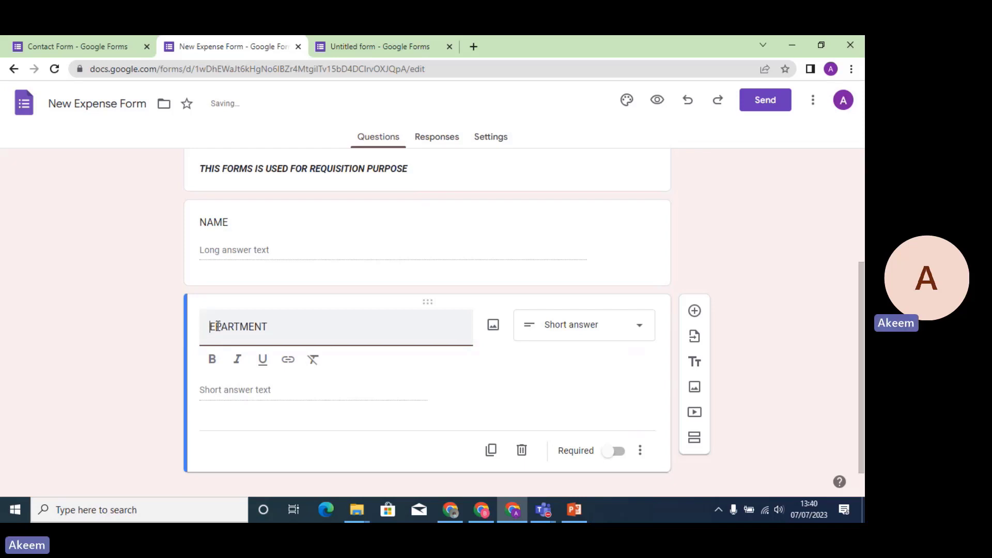
type("D")
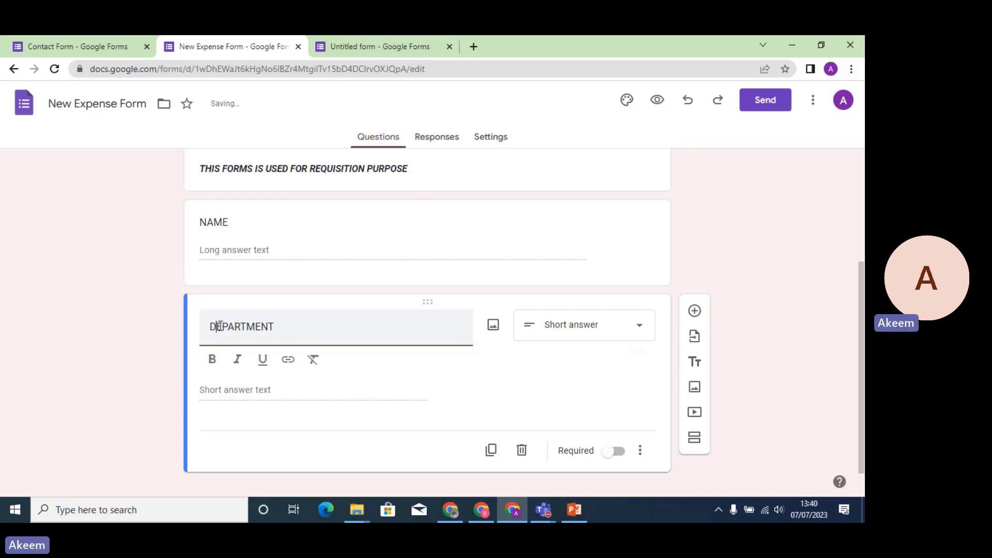
left_click(625, 333)
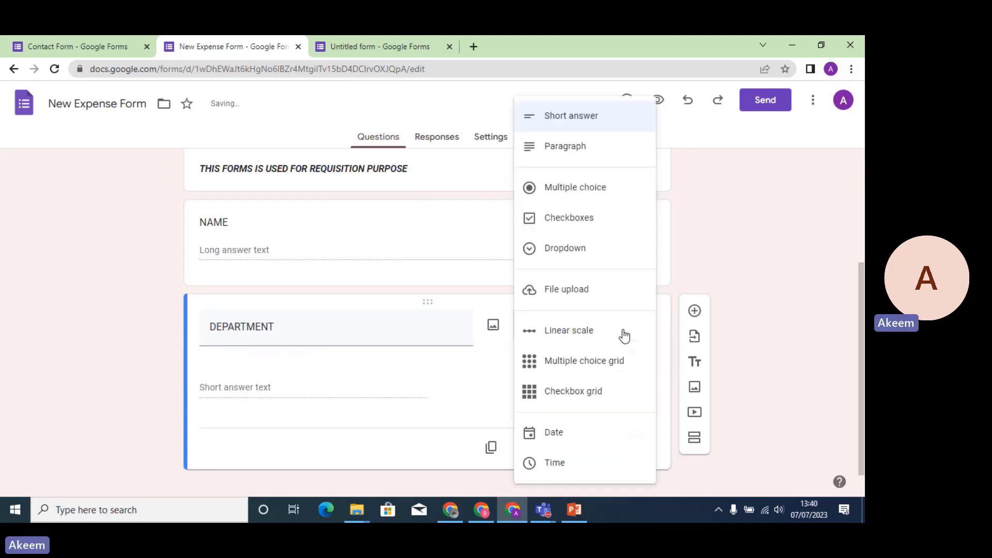
left_click(580, 189)
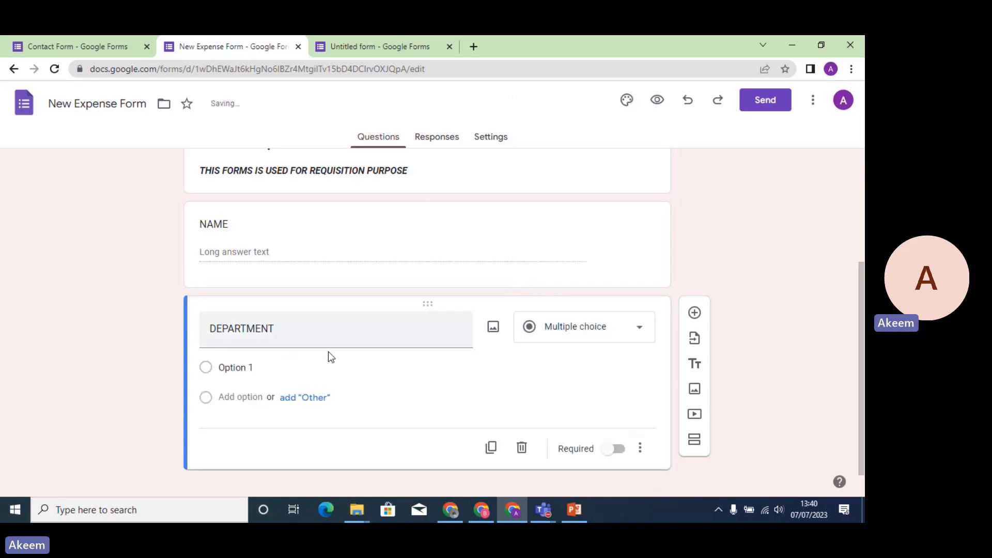
Give DEPARTMENT the options ACCOUNT, ADMIN and SALES plus an Other choice.
left_click(264, 368)
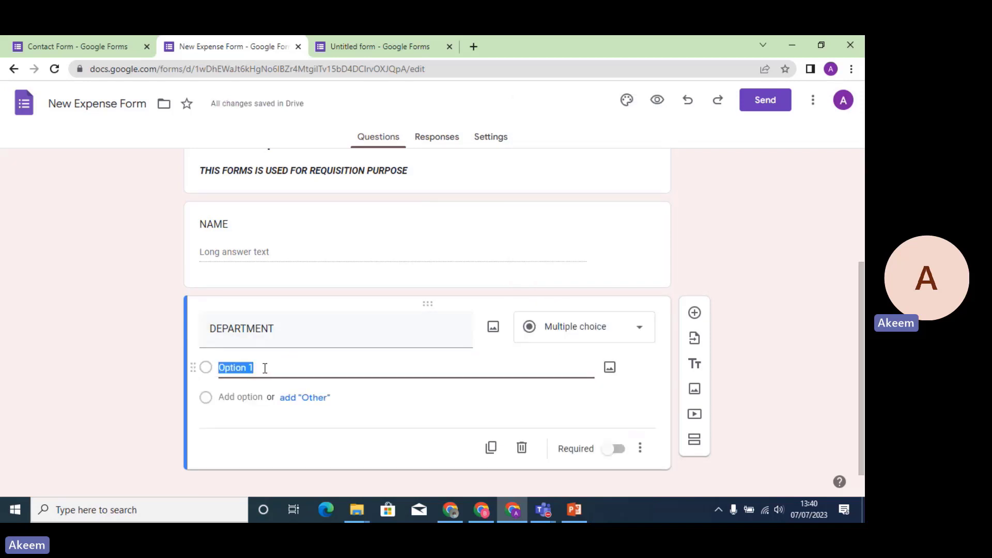
type("ACCOUNT")
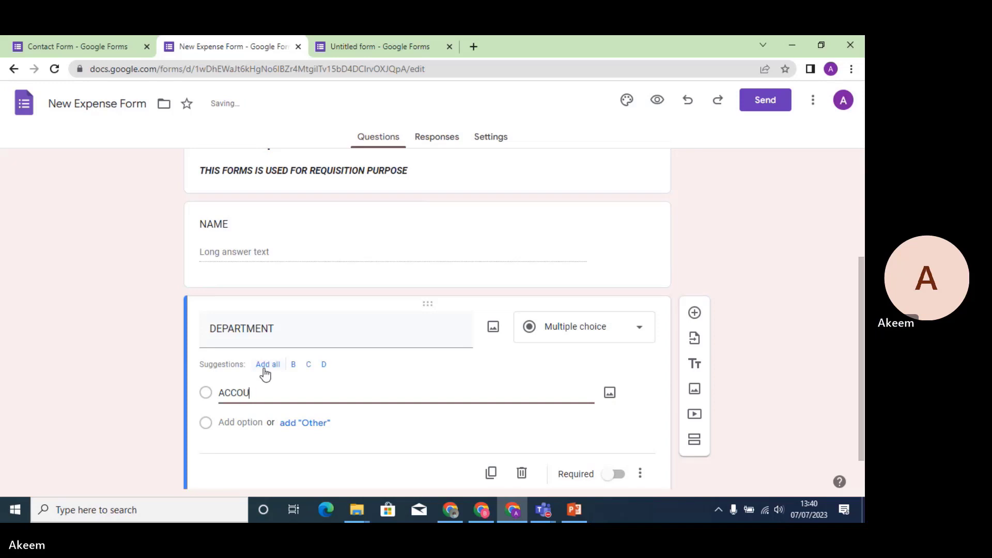
left_click(234, 422)
type("ADMIN")
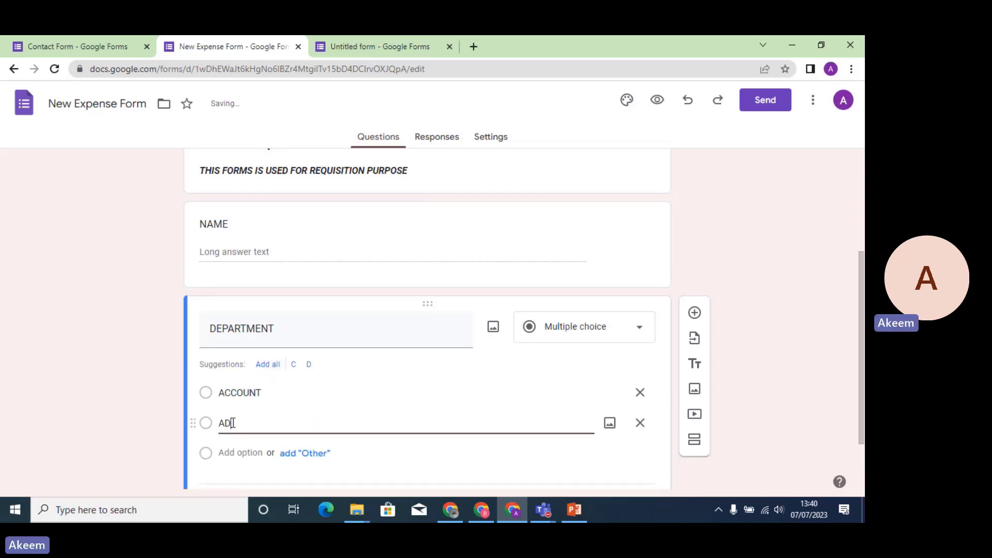
left_click(233, 452)
type("SA")
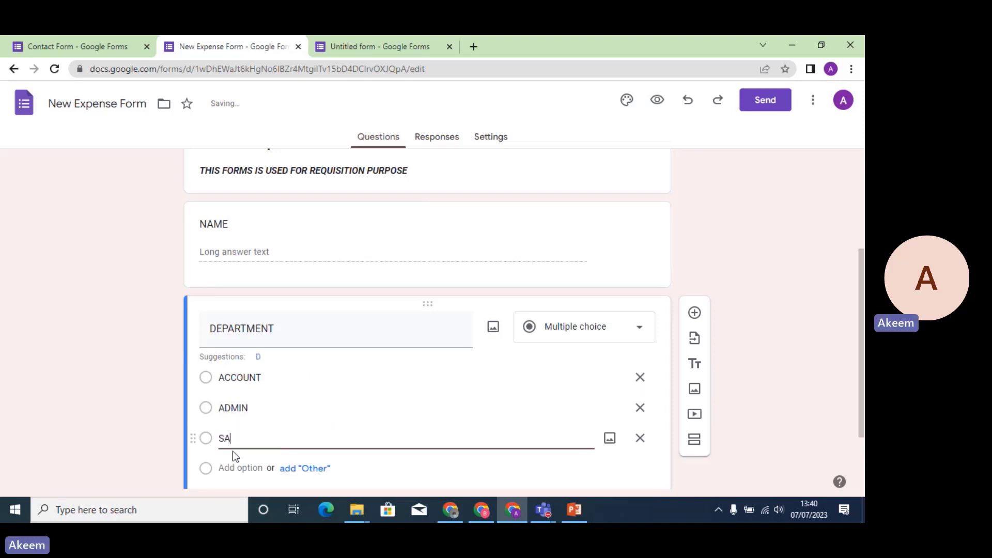
type("LES")
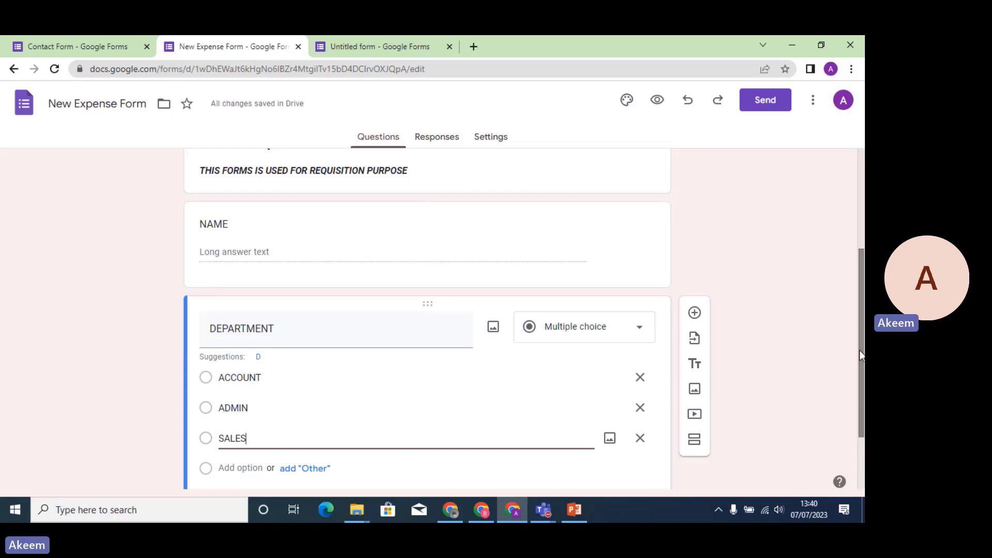
scroll(328, 377, "down", 2)
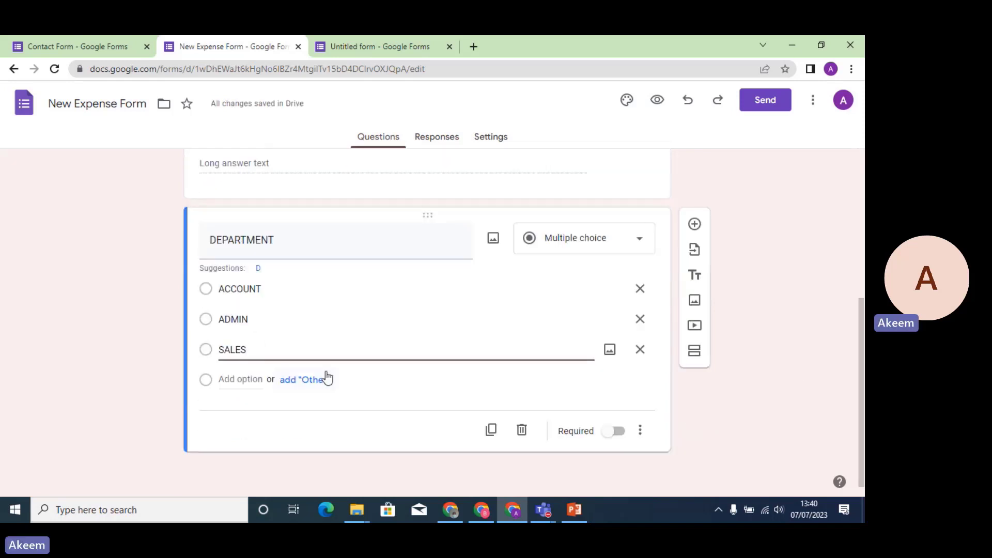
left_click(302, 382)
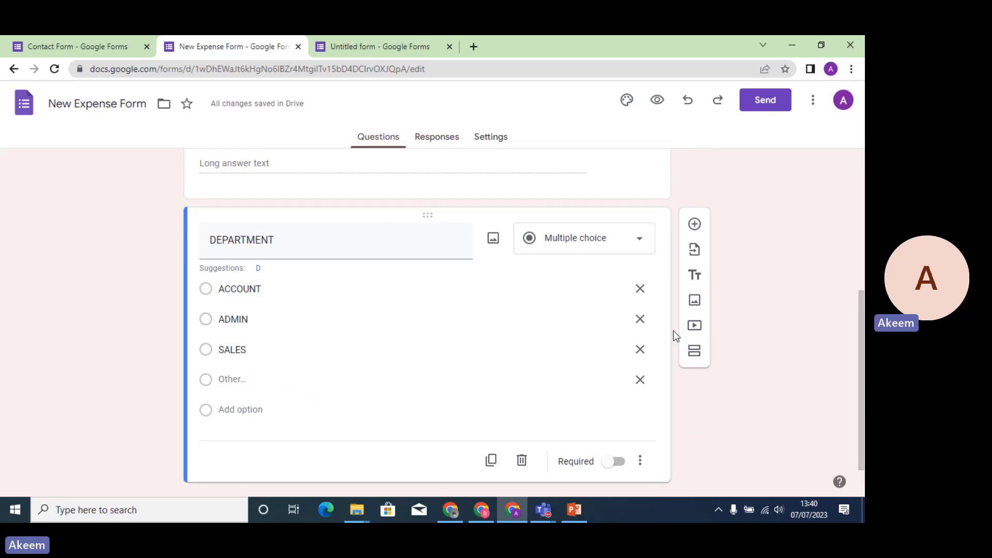
In the live form preview, submit a response with a name and ACCOUNT as department.
left_click(657, 101)
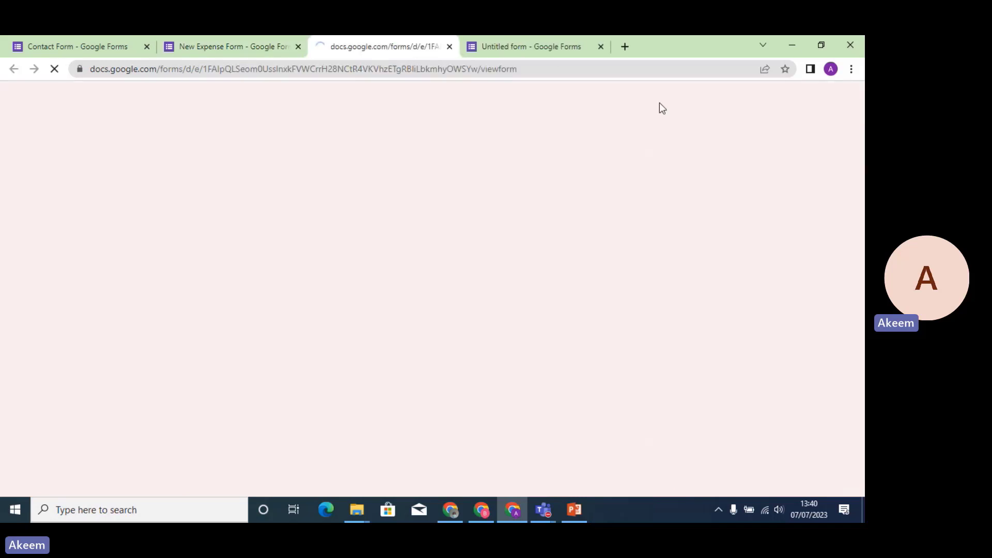
left_click_drag(861, 225, 861, 316)
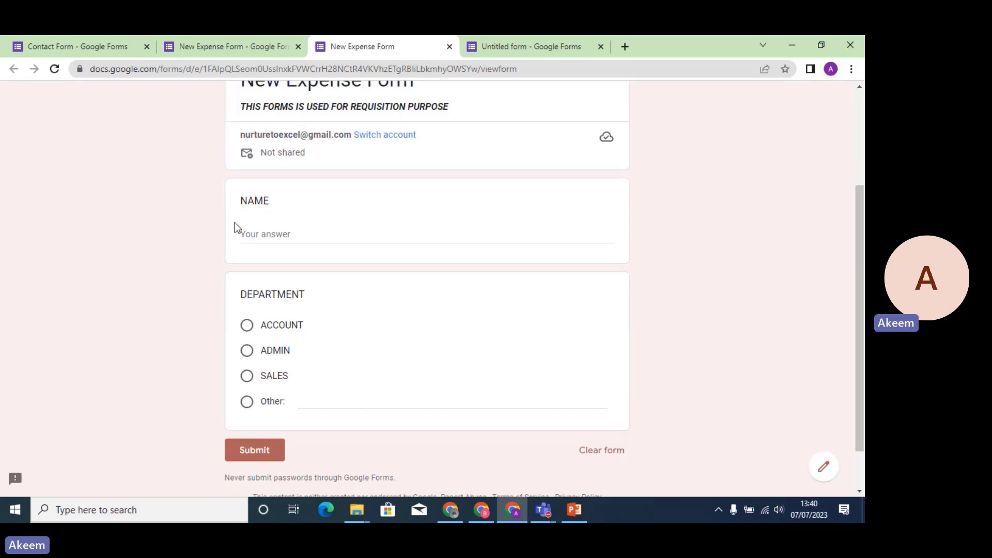
left_click(255, 231)
type("AHEED")
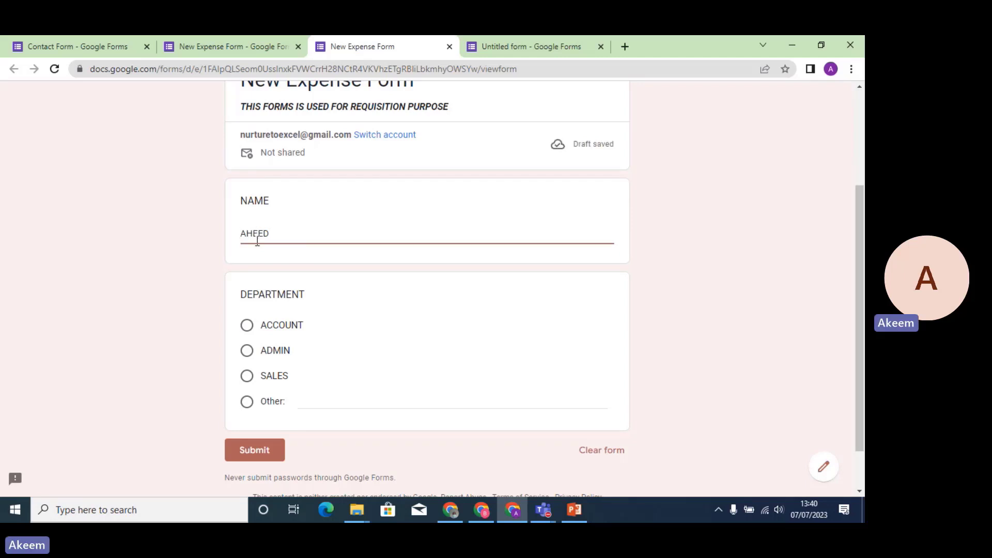
type("W")
left_click(248, 327)
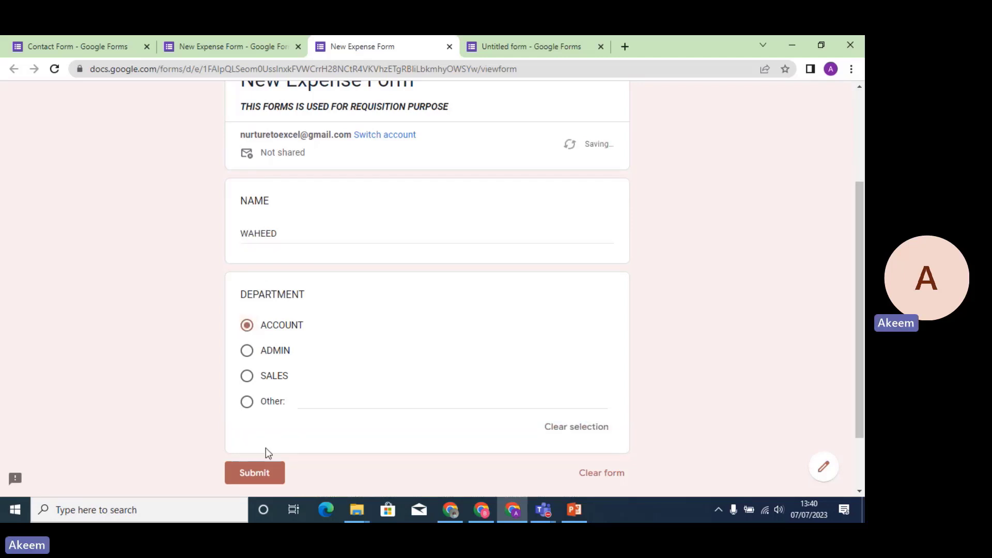
left_click(264, 479)
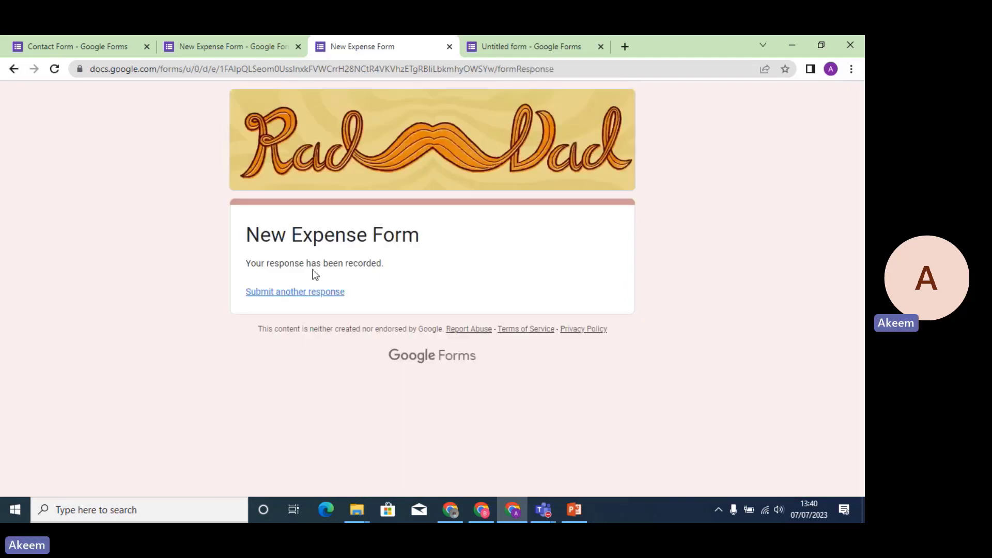
left_click(260, 49)
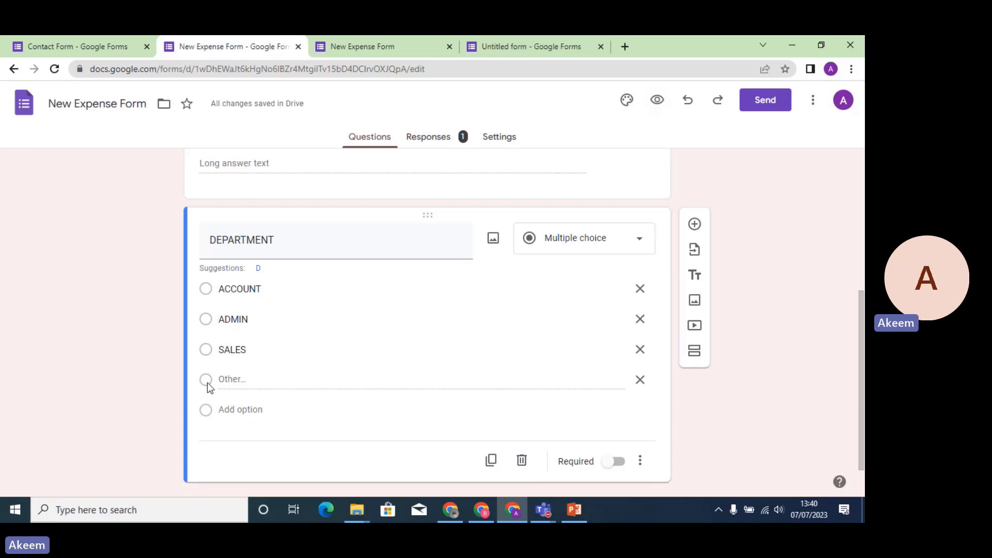
left_click(381, 48)
Submit a second response with a name and Other: OPERATION as the department.
left_click(307, 292)
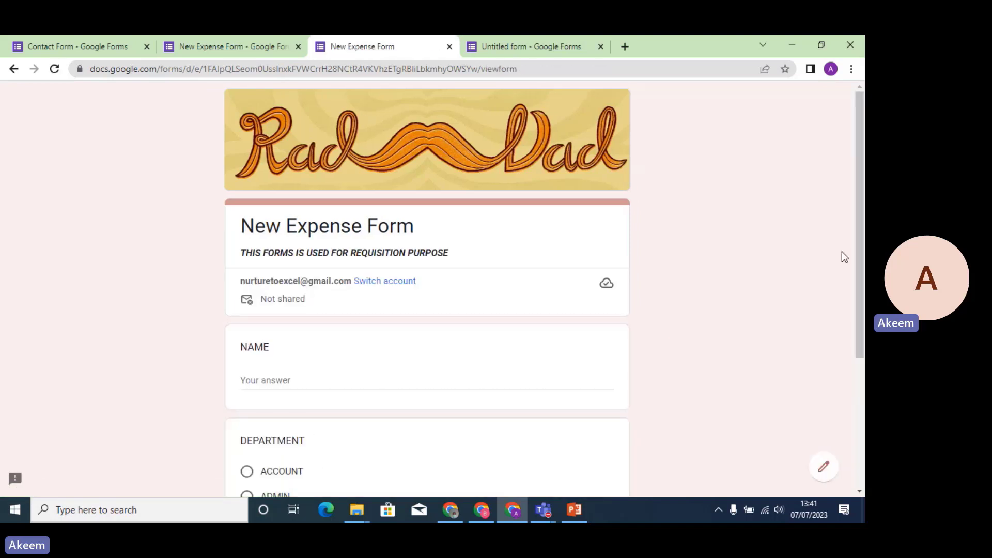
scroll(860, 259, "down", 4)
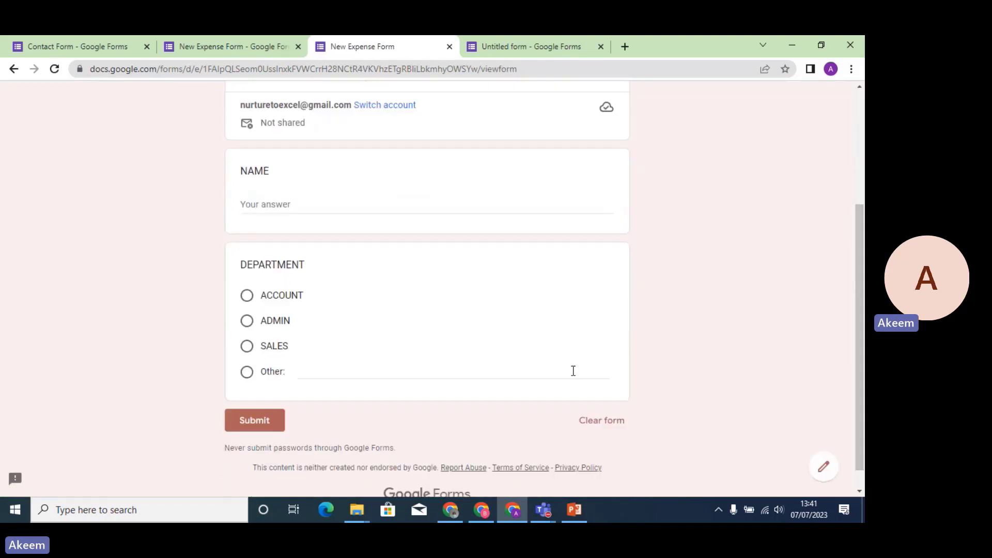
left_click(248, 374)
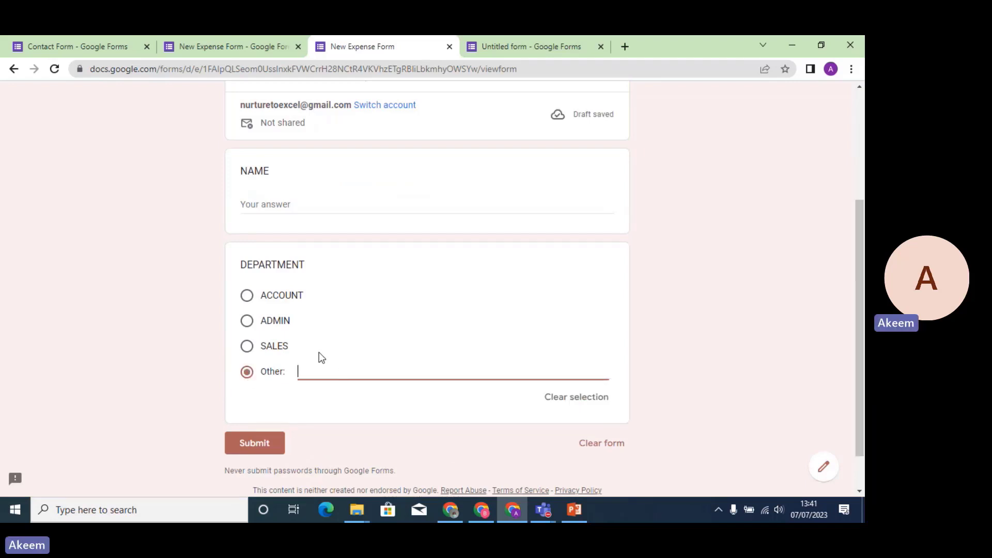
left_click(291, 202)
type("o")
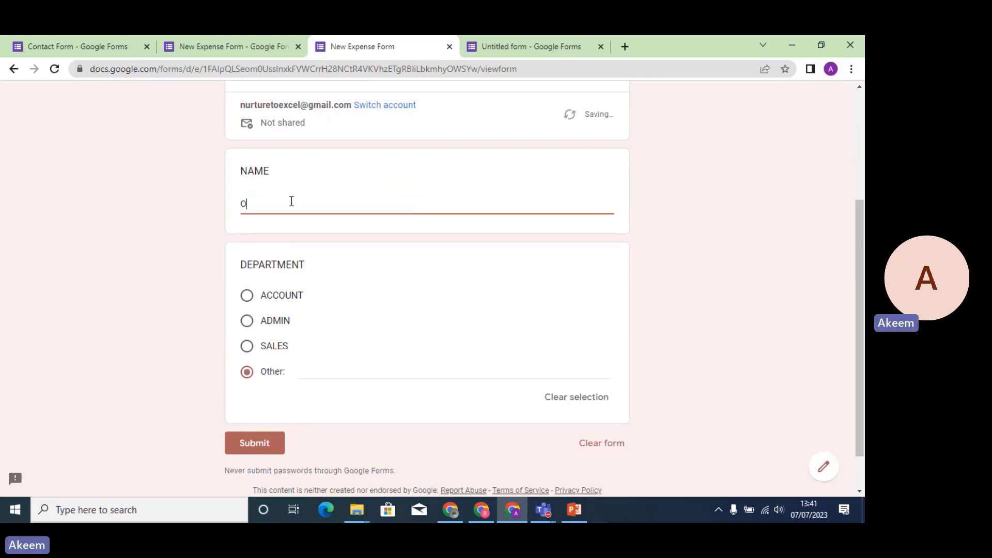
type("JO")
left_click(319, 373)
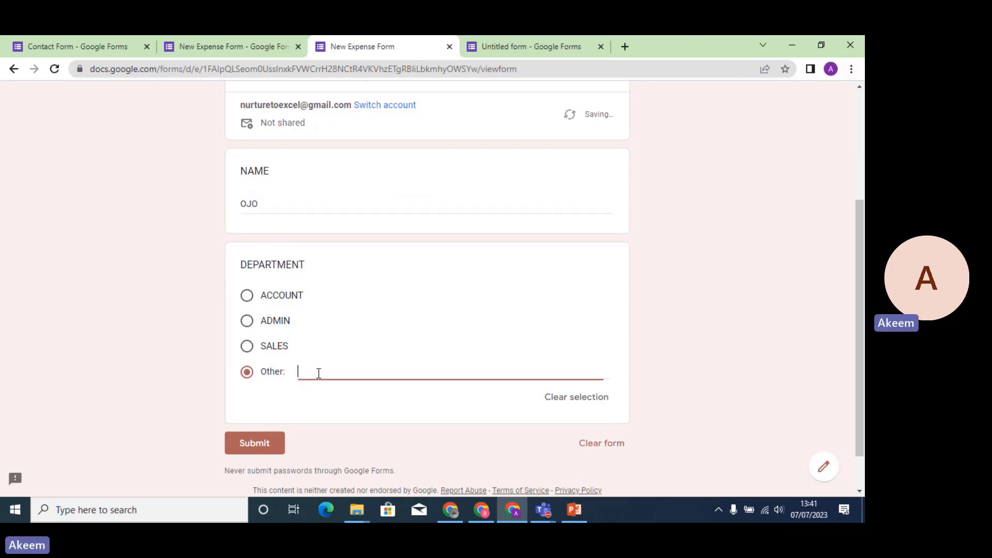
type("OP")
type("ERAR")
type("TION")
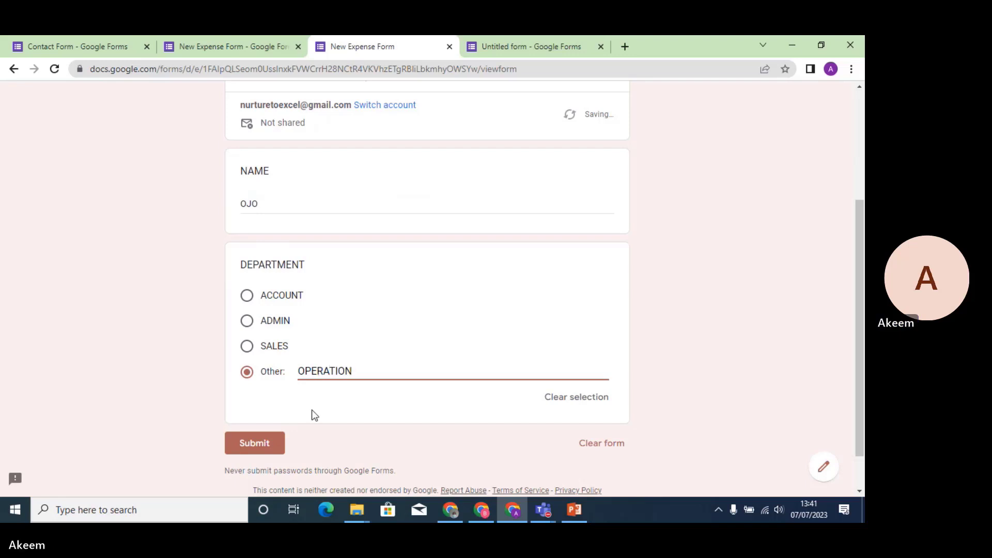
left_click(270, 443)
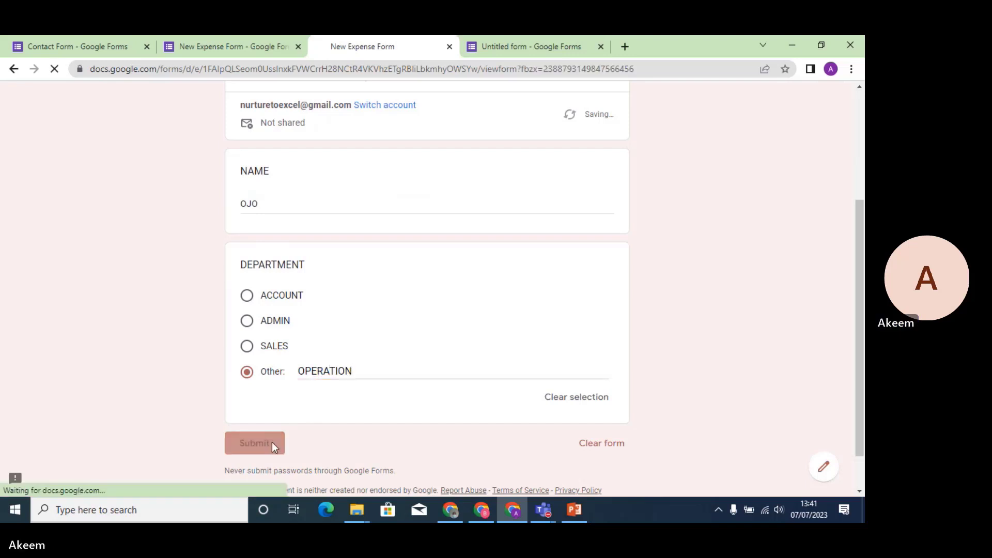
left_click(224, 42)
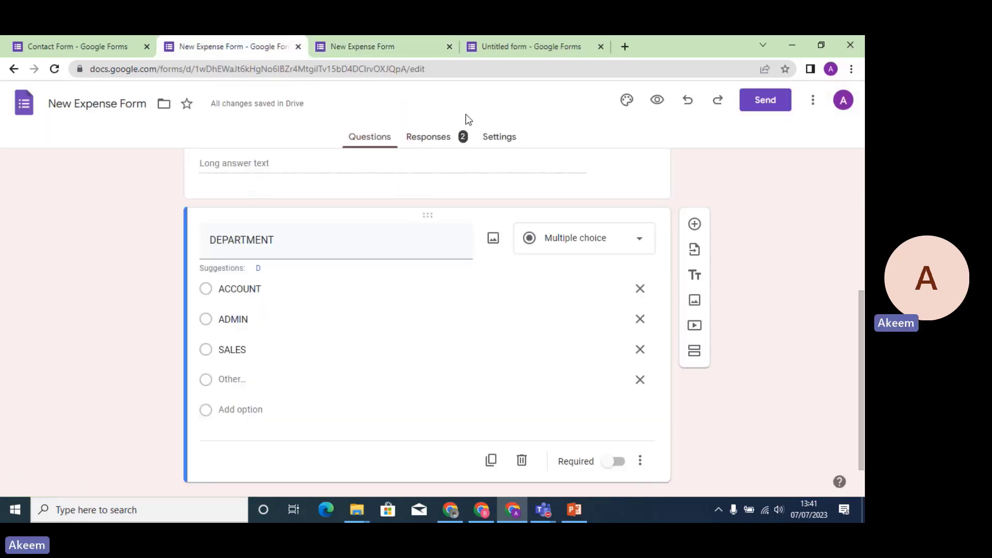
left_click(437, 145)
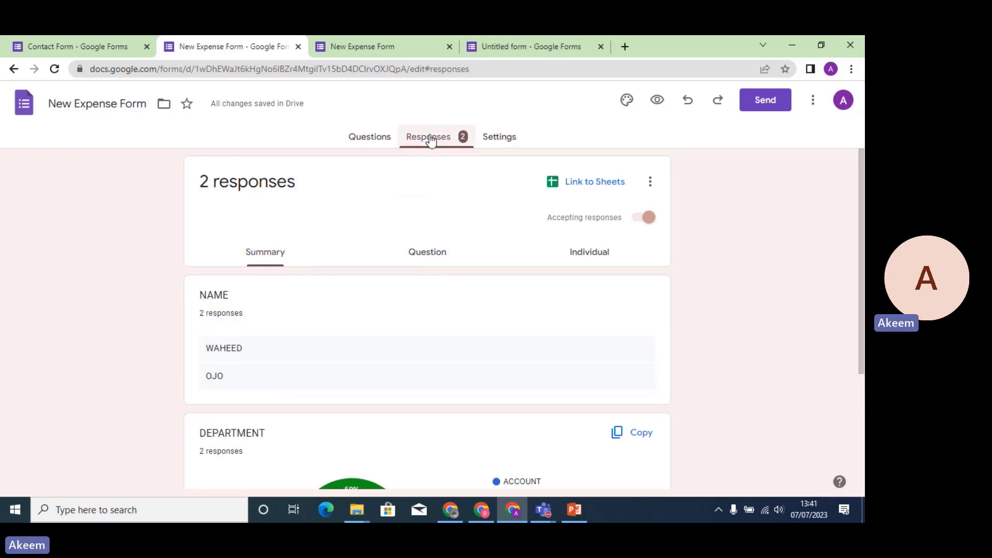
scroll(860, 210, "down", 3)
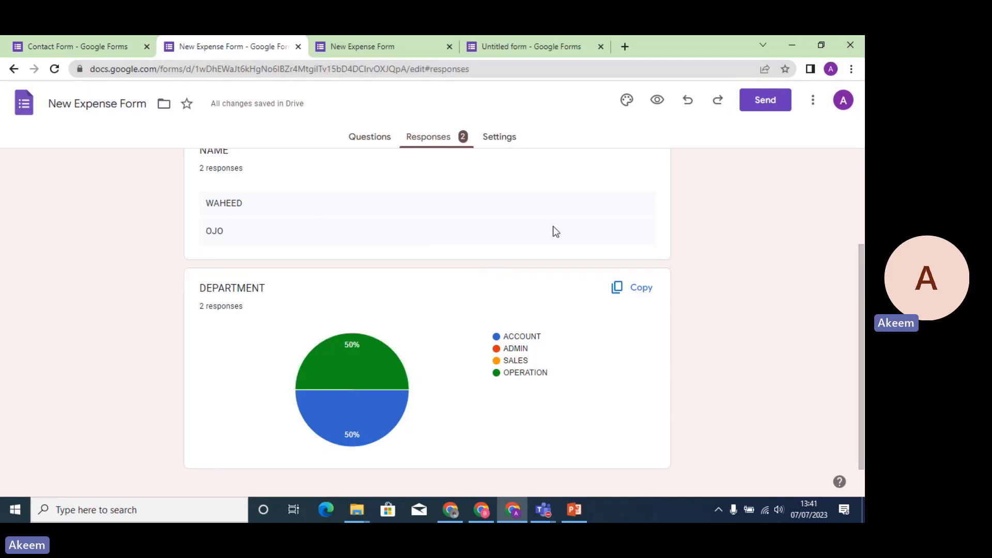
scroll(863, 293, "up", 3)
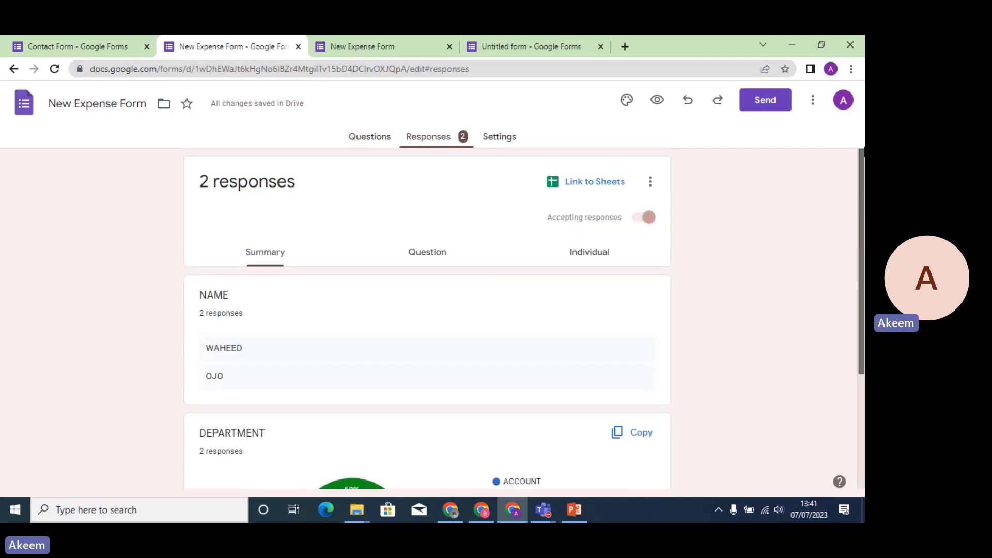
left_click(367, 137)
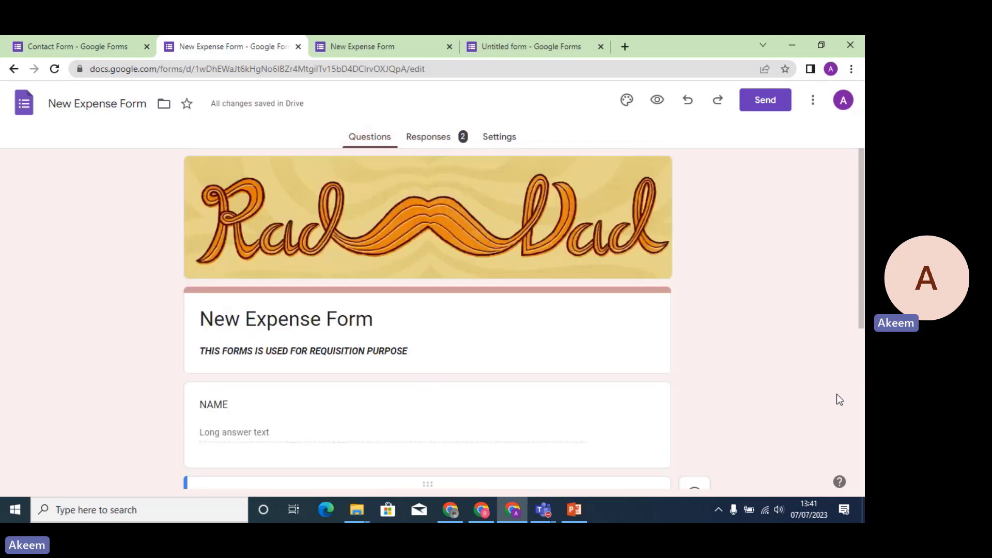
scroll(861, 444, "down", 5)
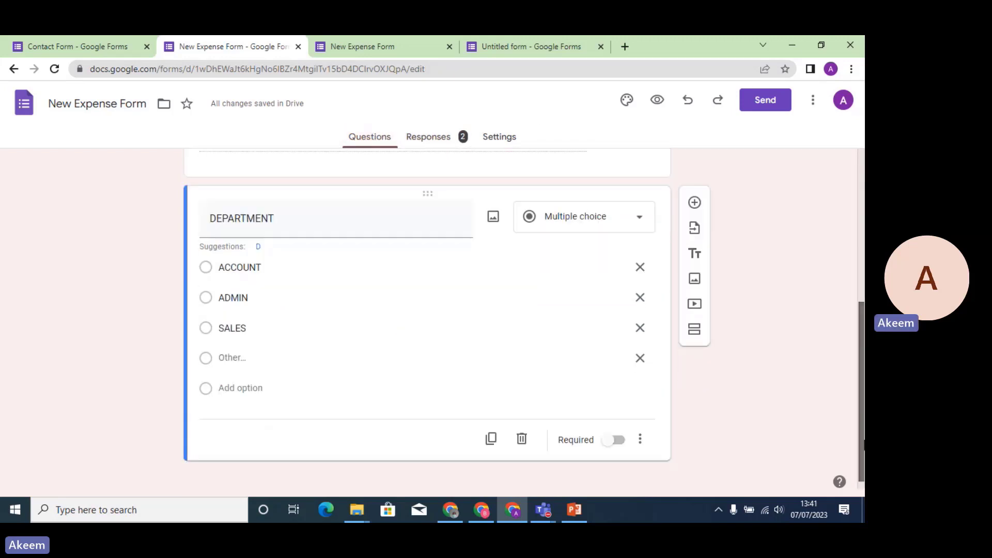
Change DEPARTMENT to a Dropdown question and check ACCOUNT can be picked in the live form.
left_click(639, 229)
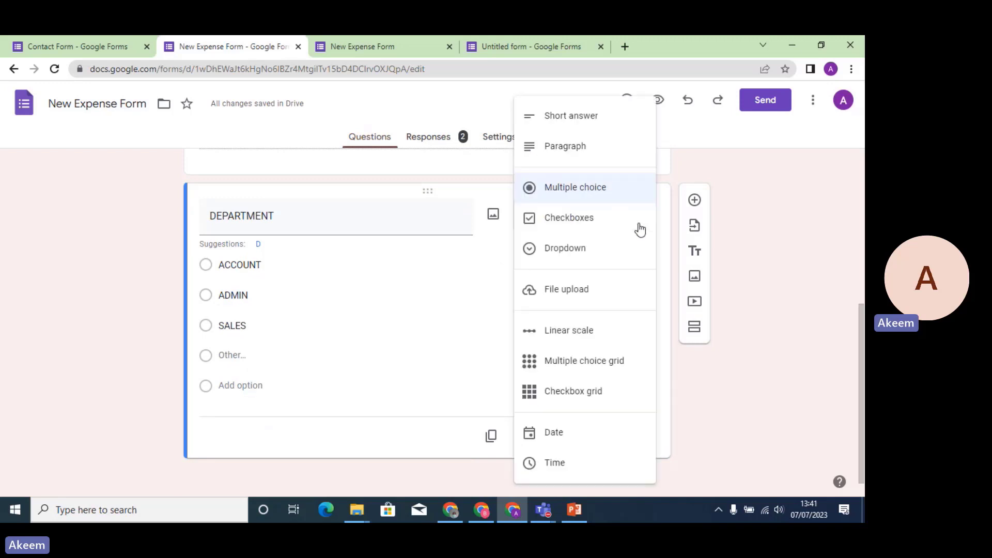
left_click(581, 252)
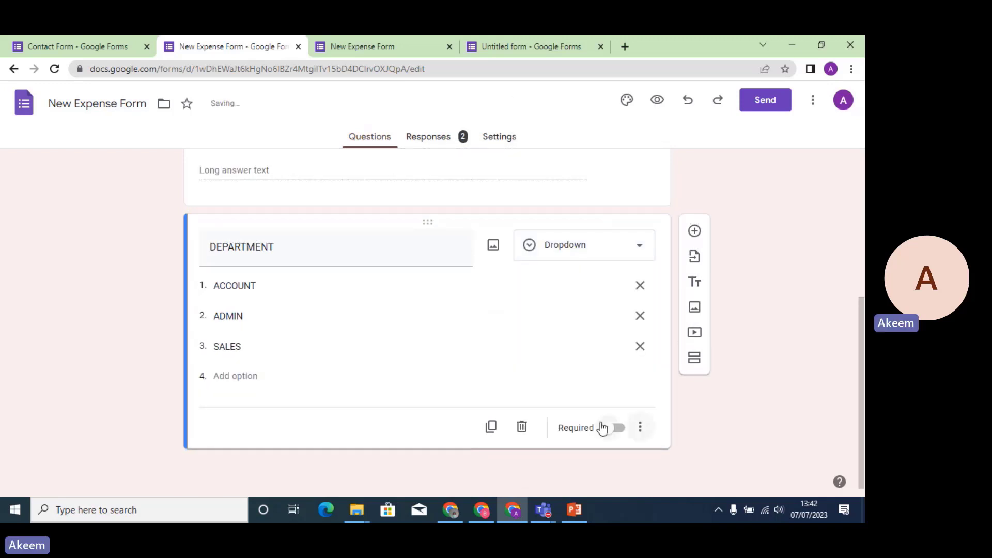
left_click(380, 51)
left_click(298, 295)
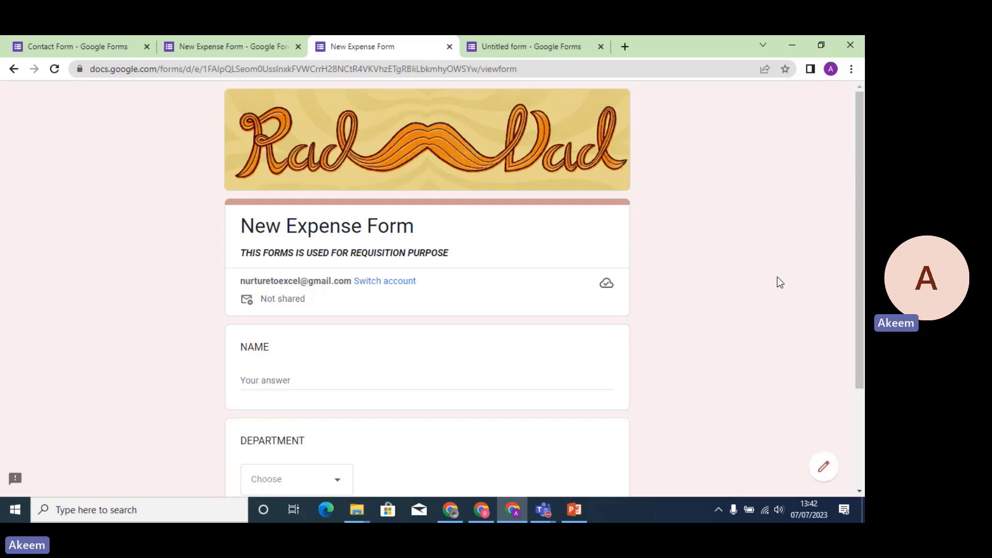
scroll(861, 255, "down", 3)
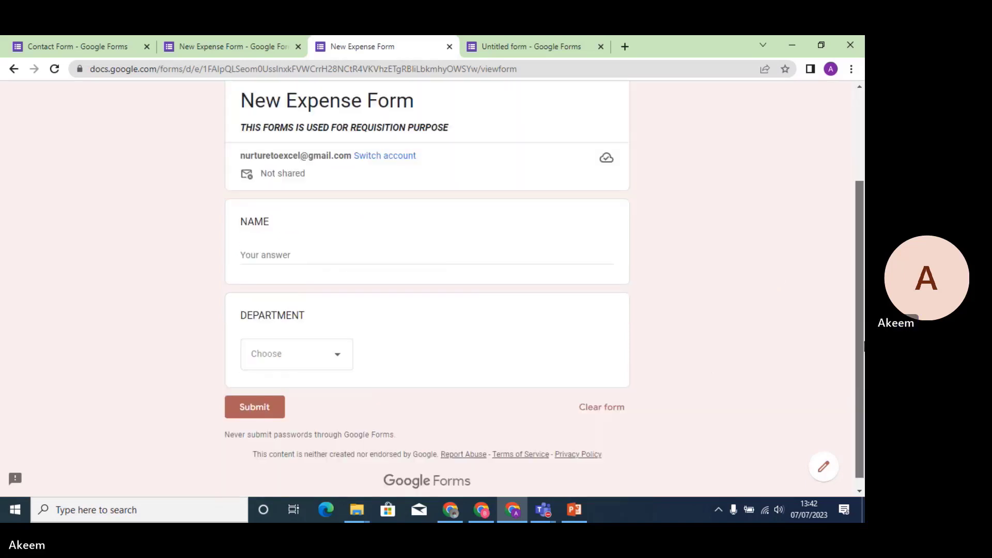
left_click(346, 361)
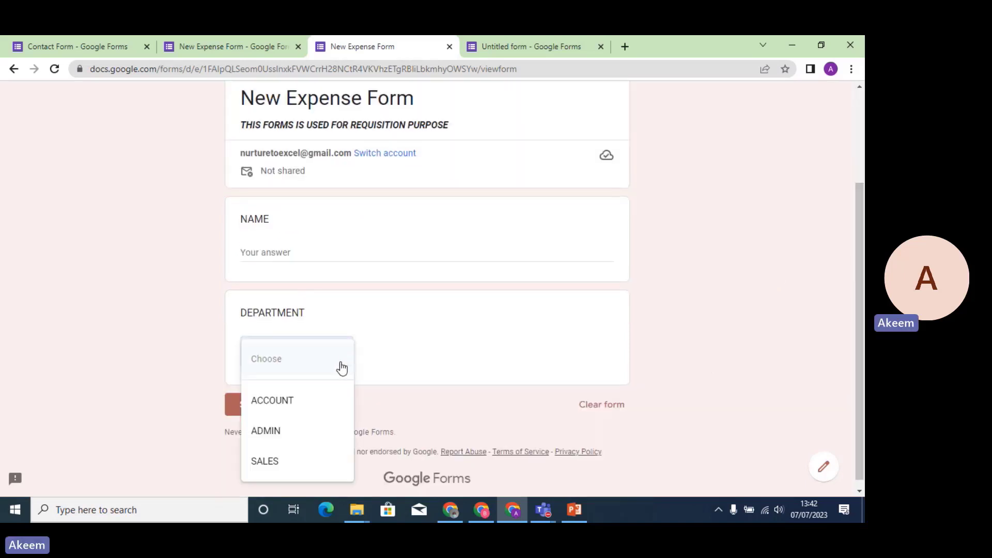
left_click(308, 407)
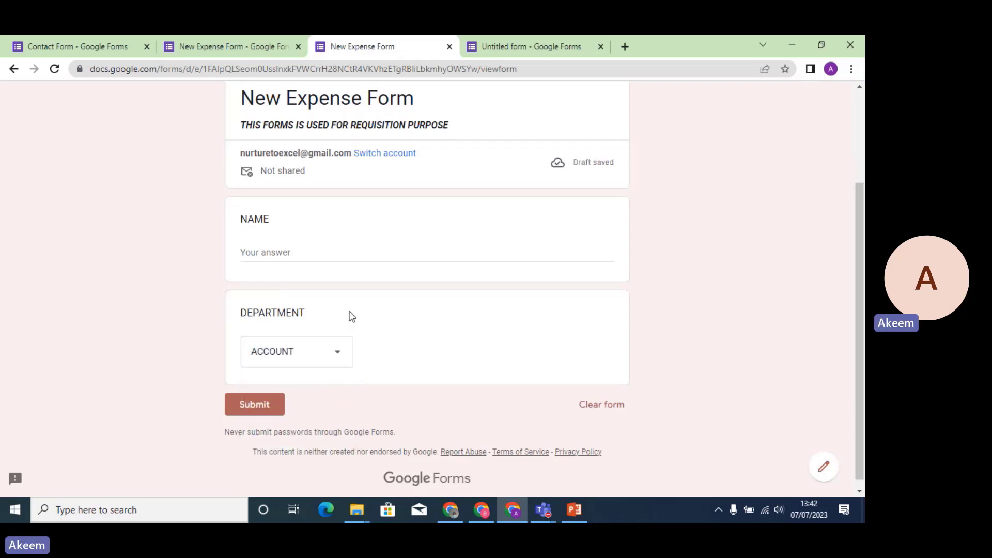
left_click(270, 57)
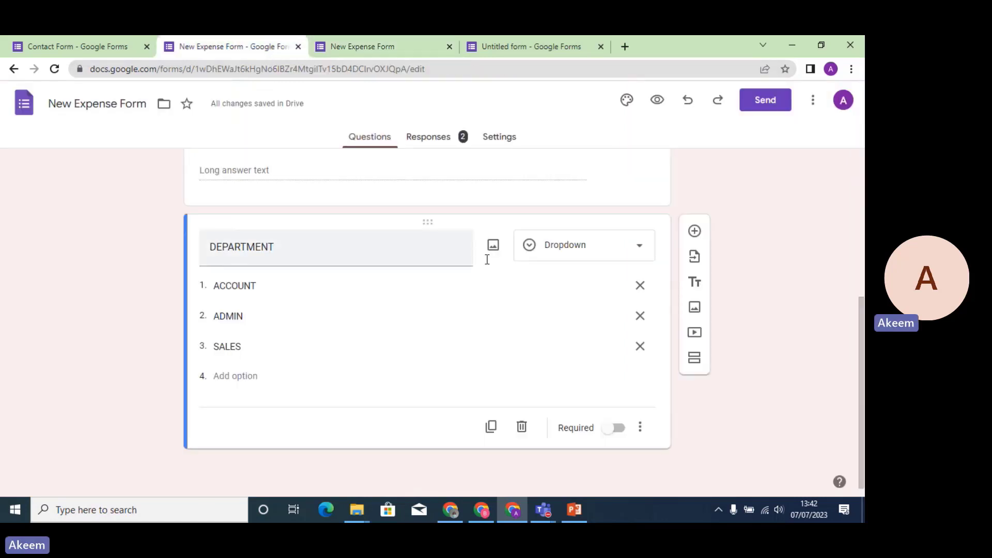
Switch DEPARTMENT to Checkboxes and submit a test response with a name and ACCOUNT and ADMIN ticked.
left_click(641, 241)
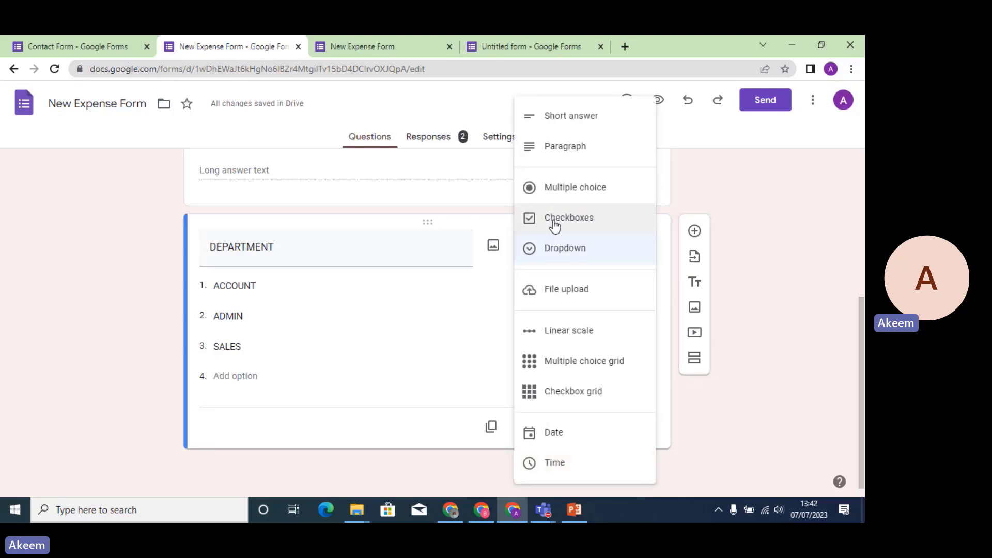
left_click(554, 223)
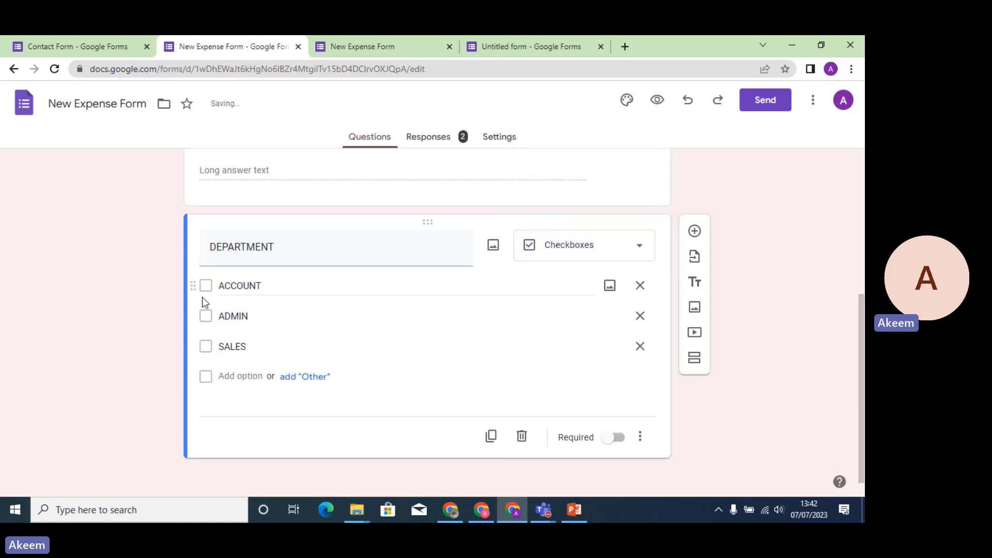
left_click(657, 100)
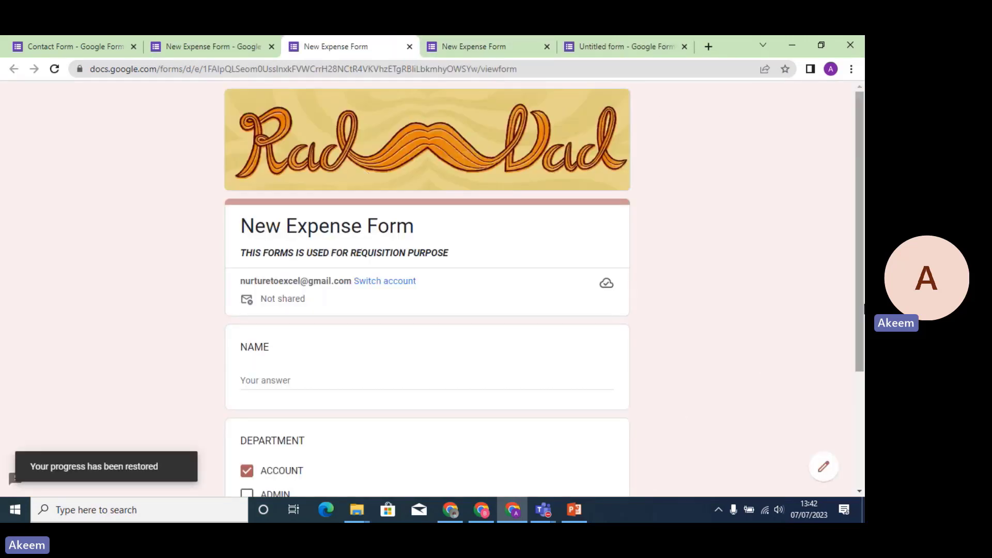
scroll(861, 307, "down", 3)
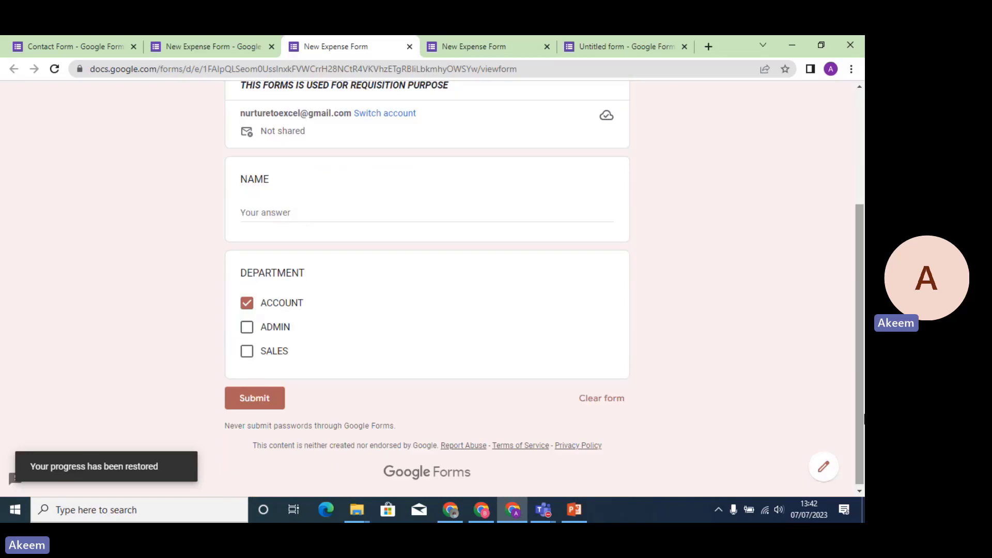
left_click(248, 330)
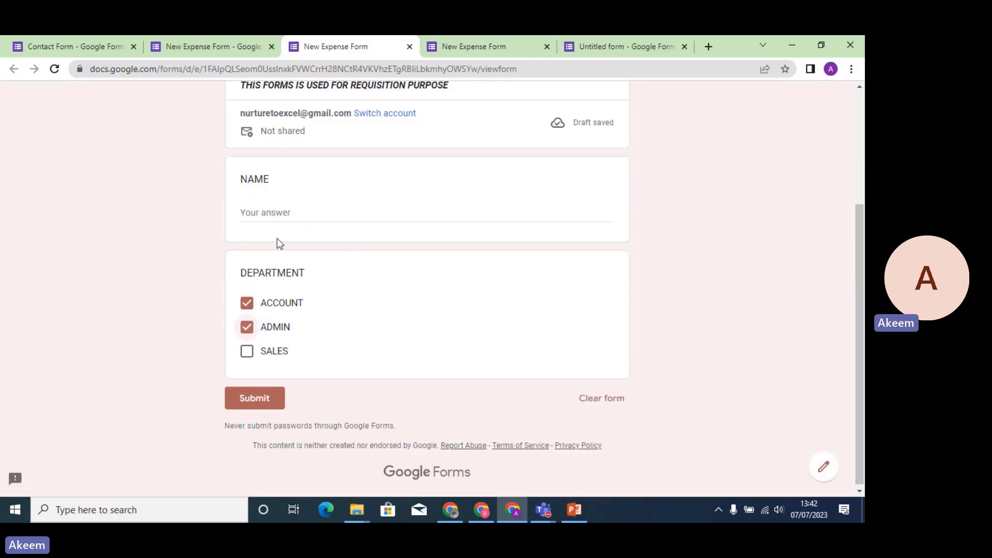
left_click(275, 216)
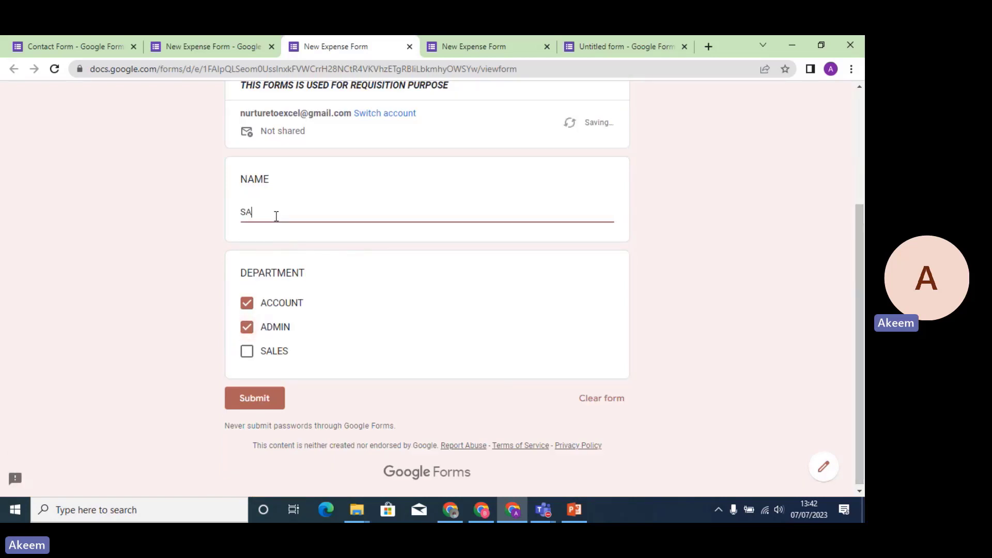
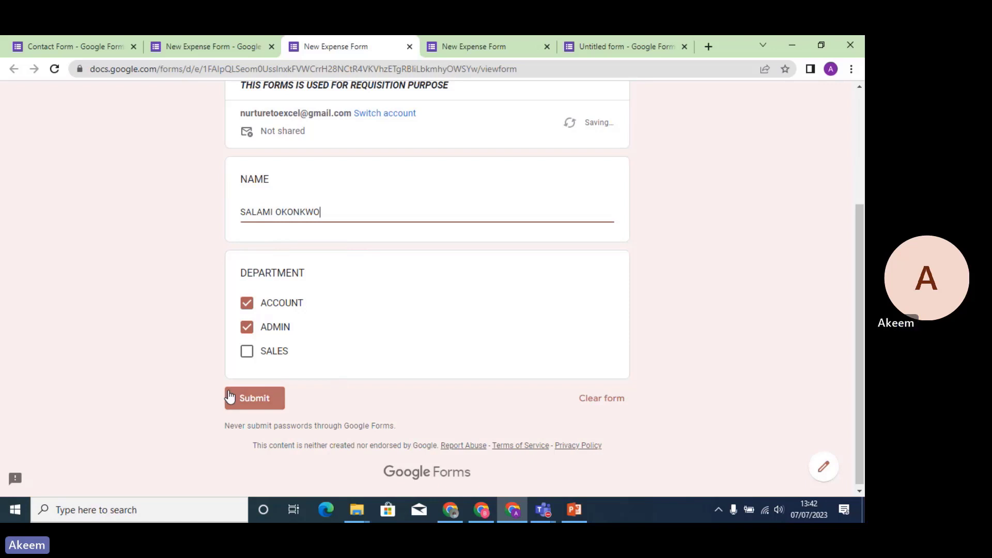
left_click(249, 403)
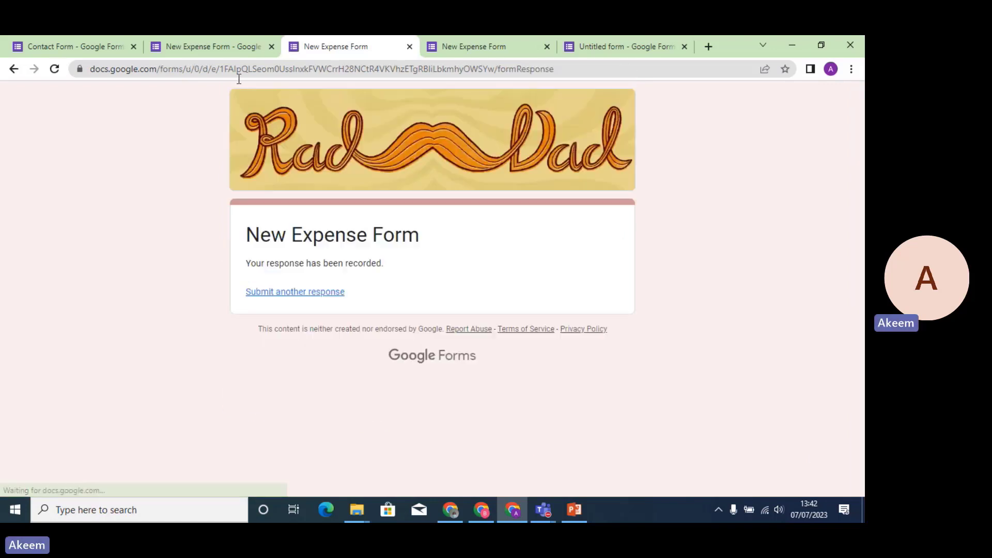
left_click(229, 46)
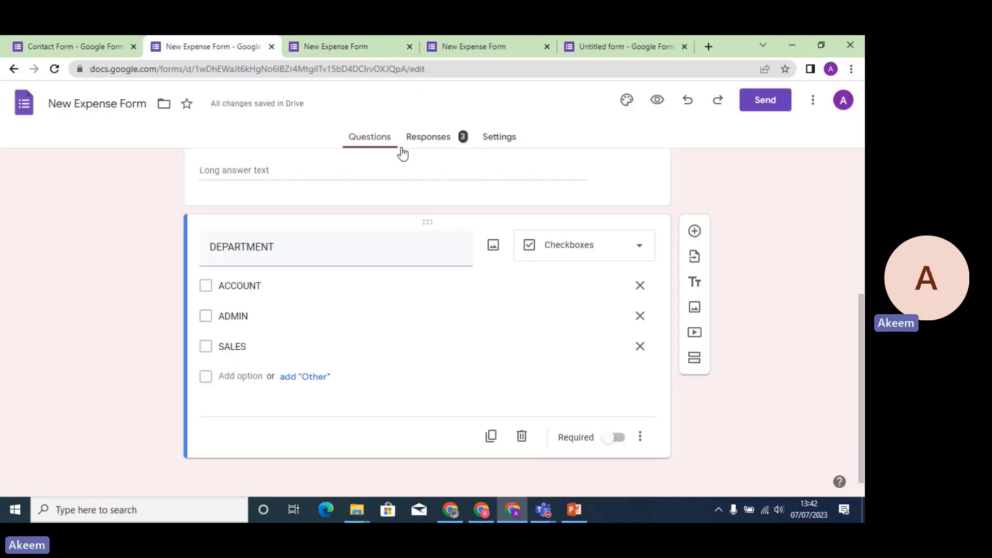
Confirm the Responses summary shows 3 responses, close both preview tabs, and return to Questions.
left_click(432, 145)
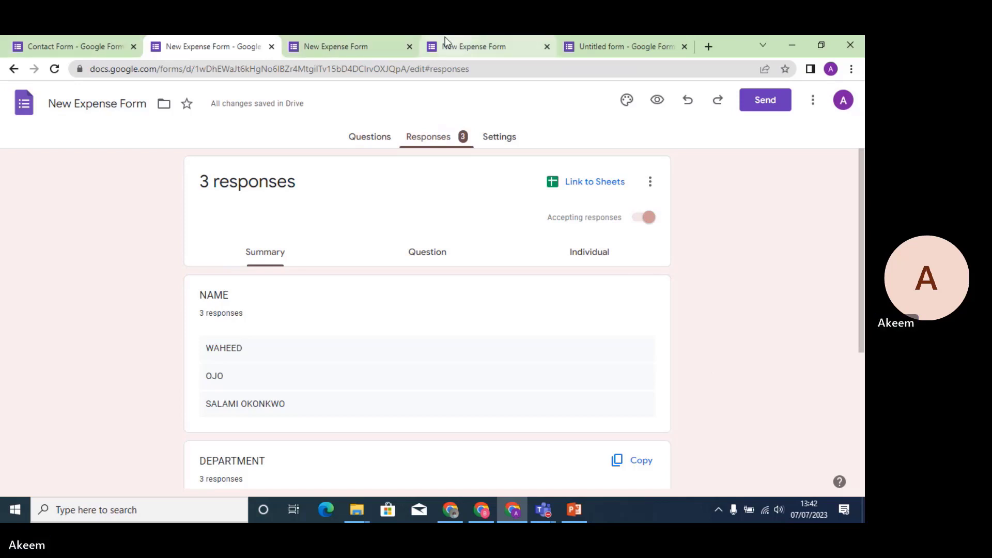
left_click(412, 46)
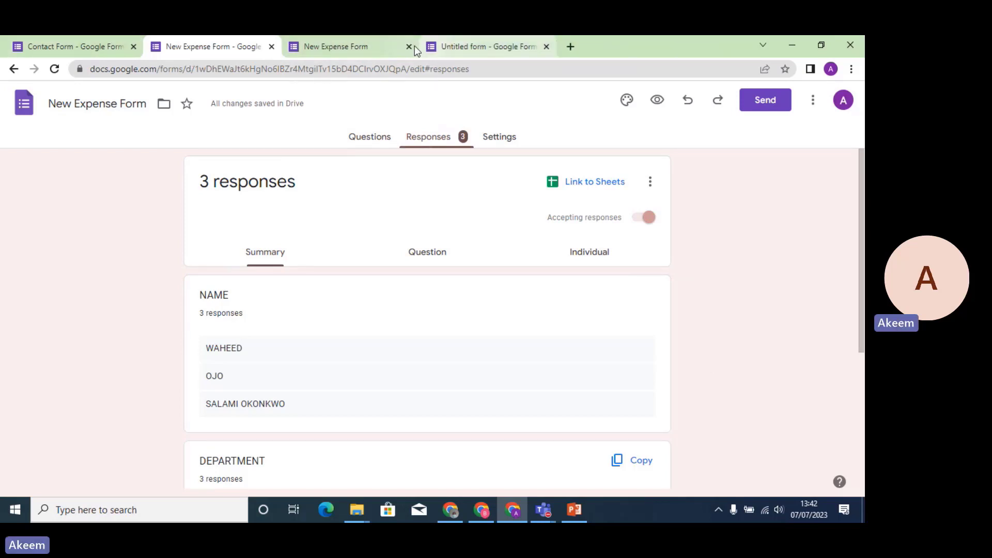
left_click(410, 46)
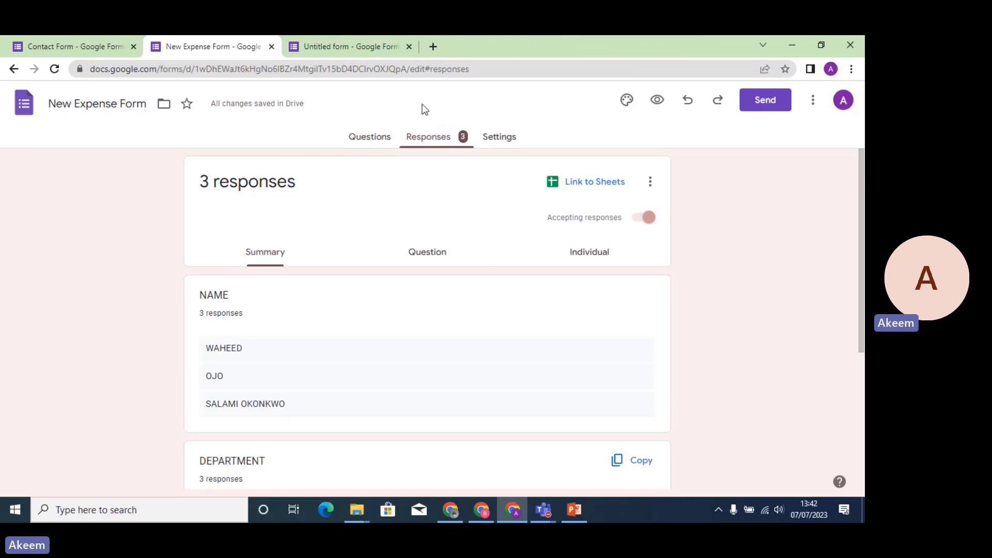
left_click(357, 147)
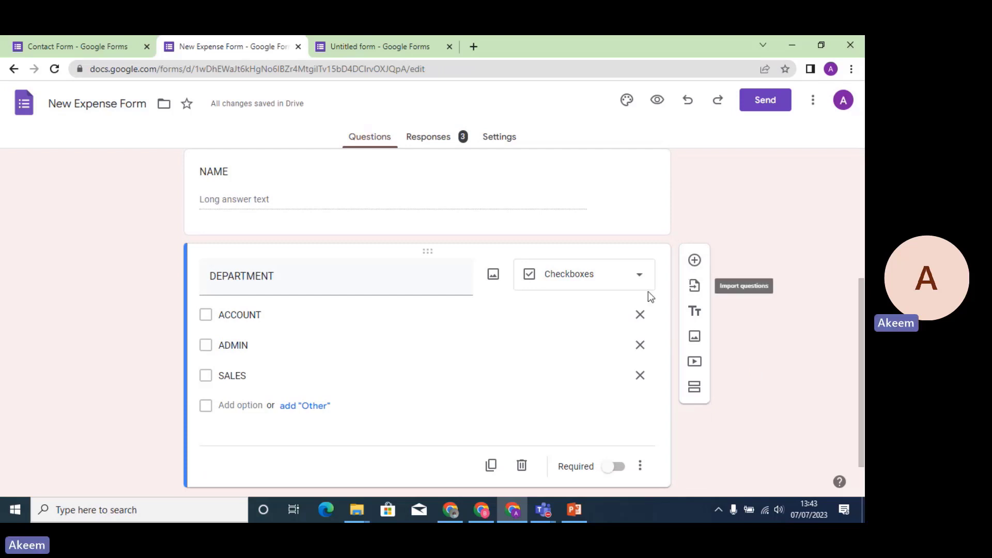
left_click(639, 279)
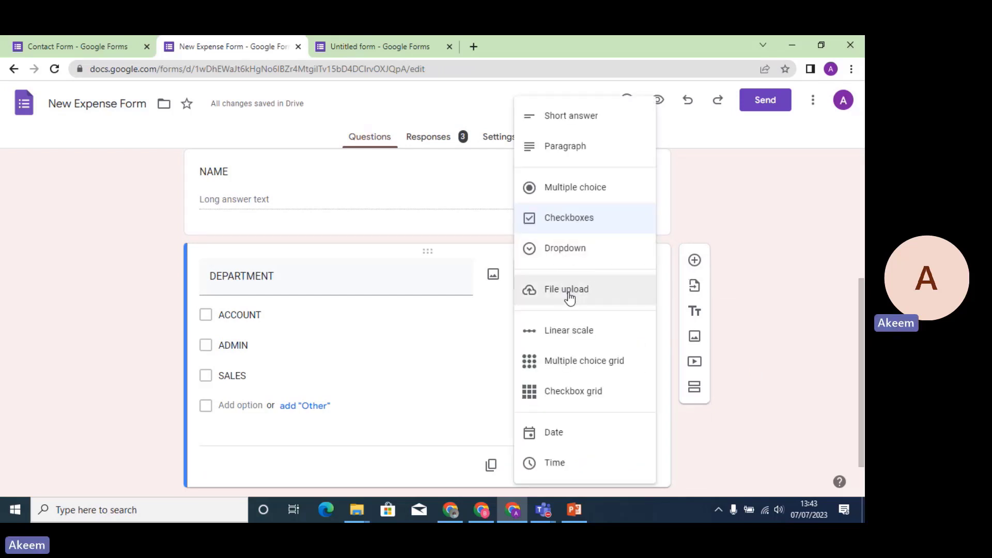
left_click(751, 320)
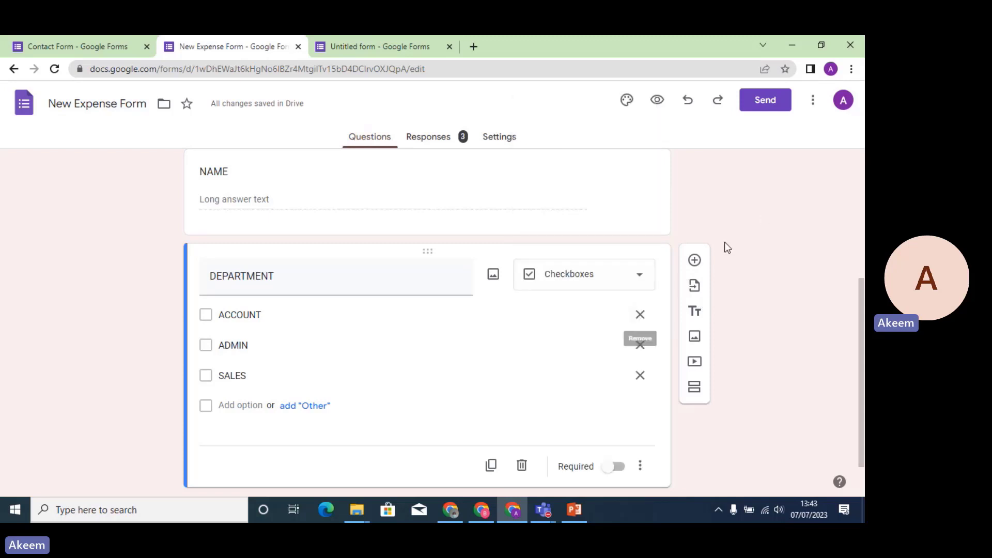
Add a PAYMENT EVIDENCE file upload question after DEPARTMENT.
left_click(695, 261)
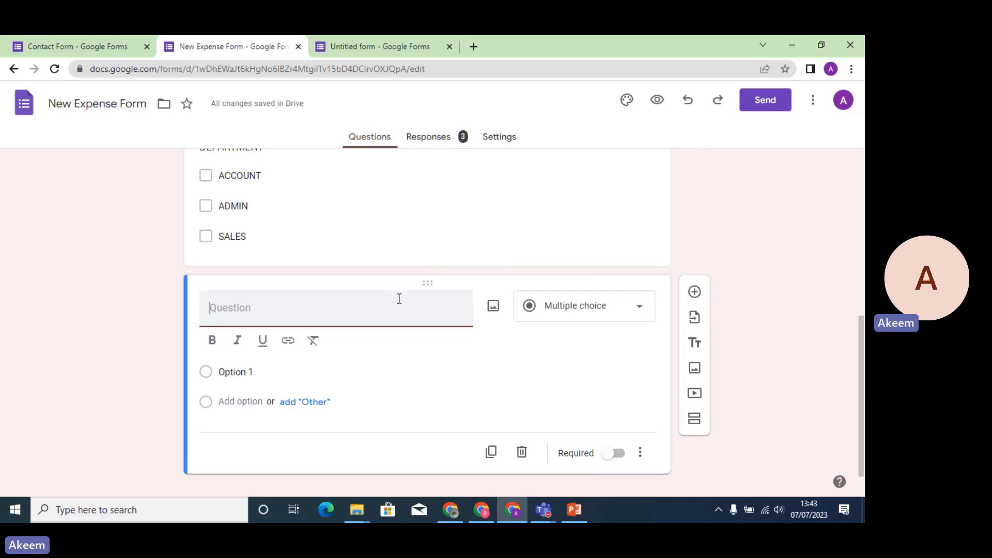
type("PAYMENT EV")
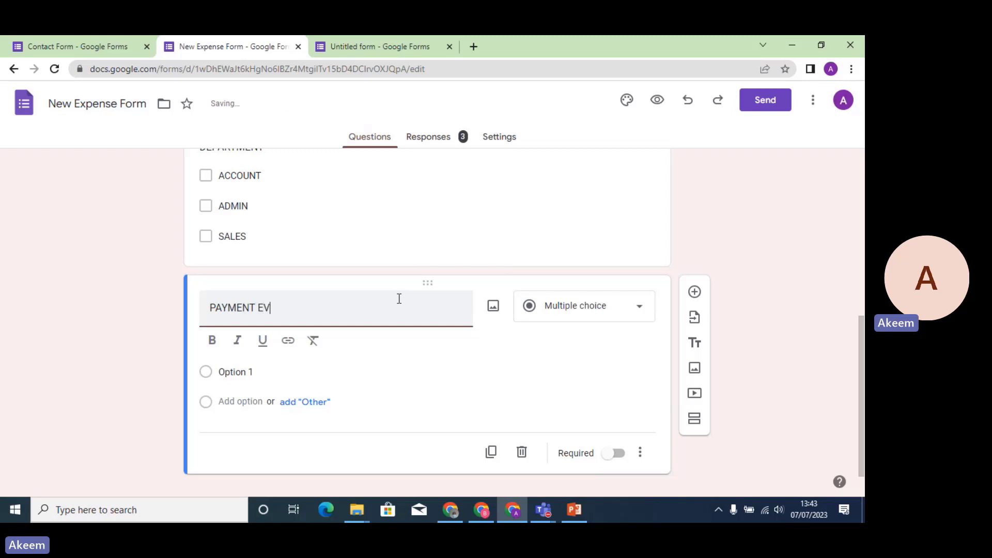
type("IDENCE")
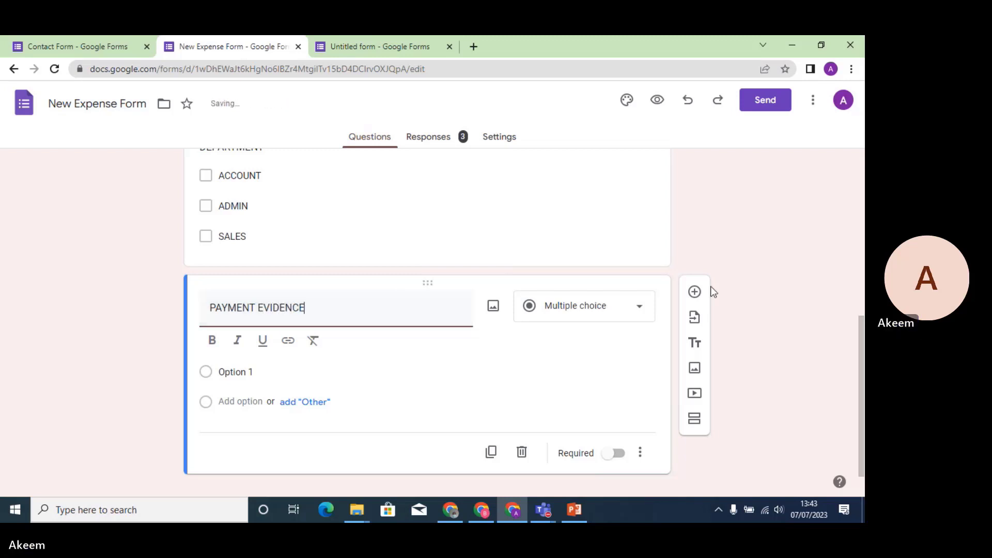
left_click(643, 322)
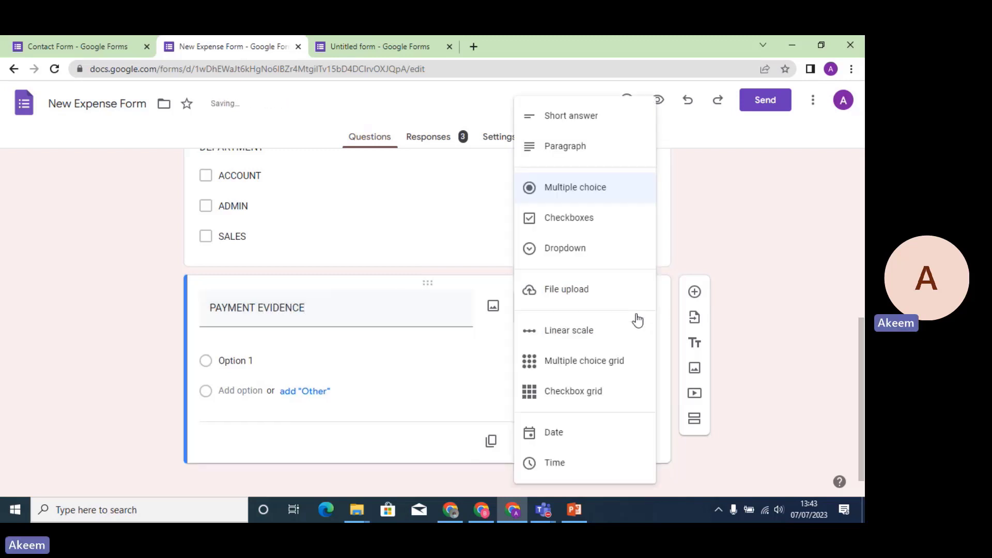
left_click(572, 298)
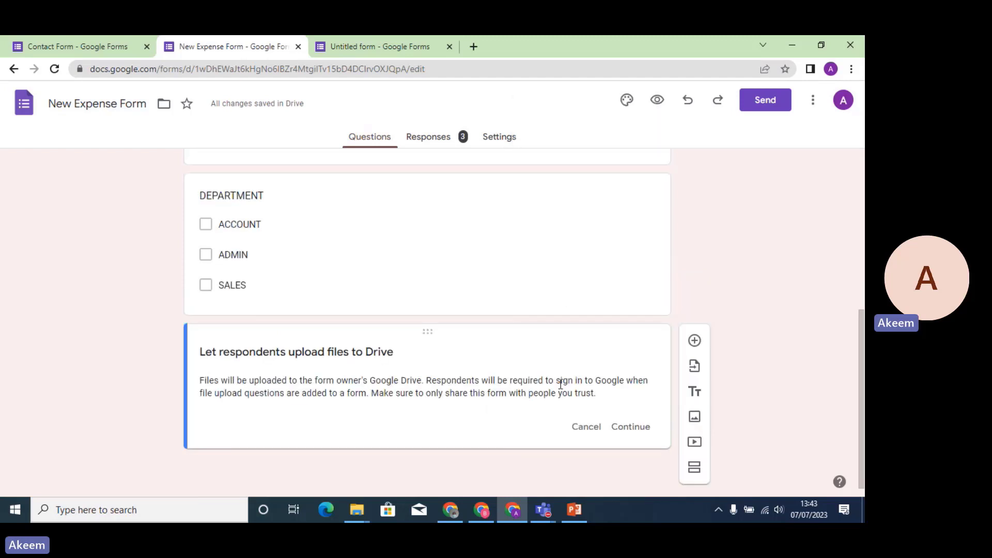
left_click(627, 427)
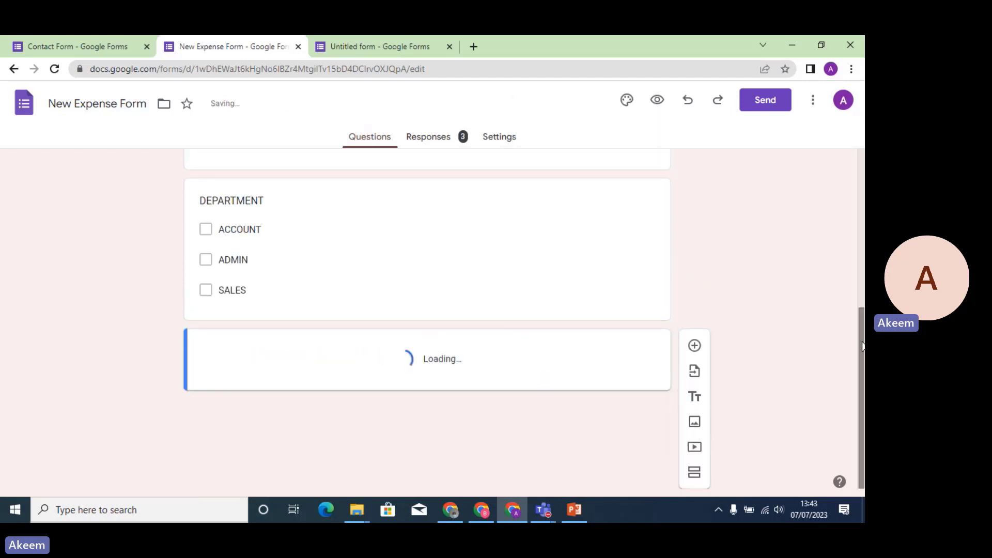
Limit PAYMENT EVIDENCE uploads to PDF files, at most 5 files, keeping the 10 MB size limit.
left_click_drag(862, 346, 865, 404)
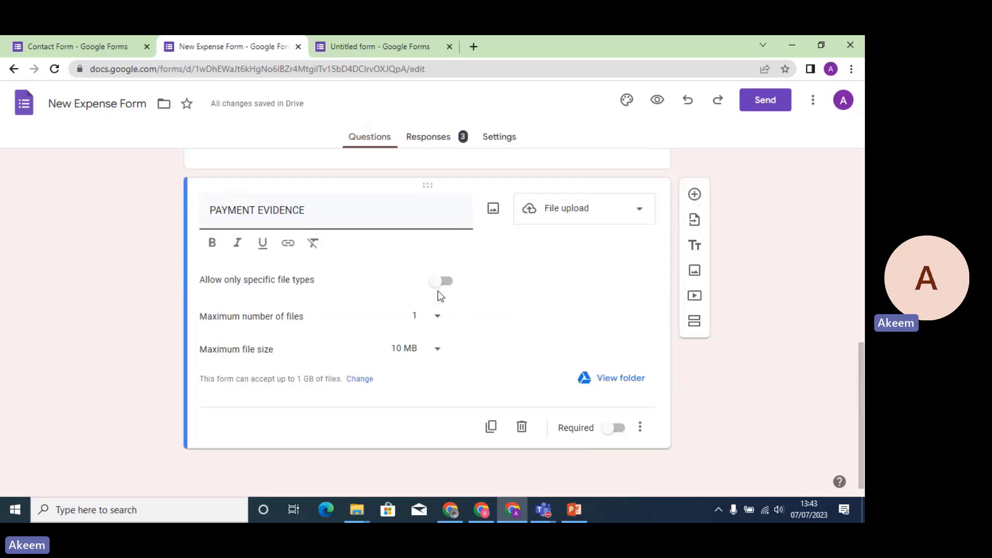
left_click(456, 282)
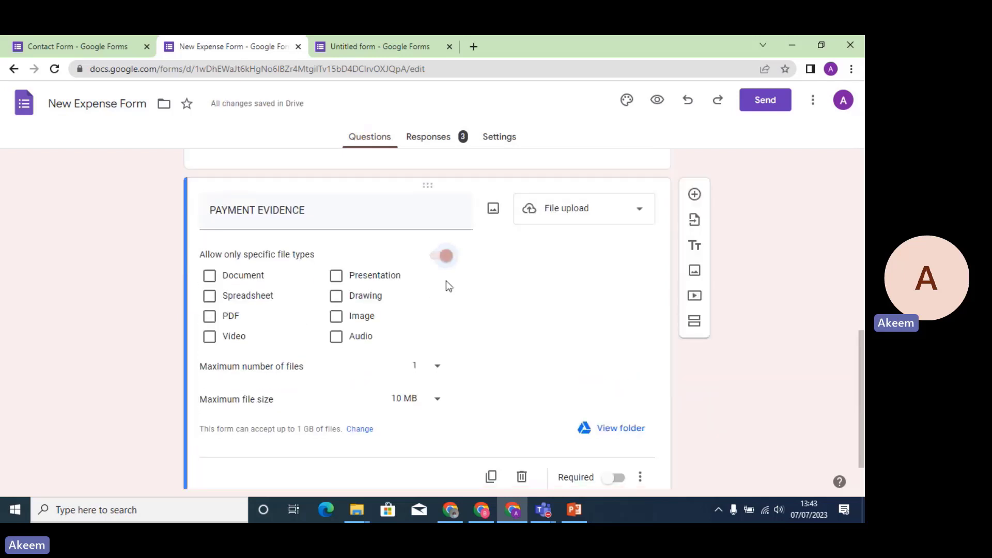
left_click(212, 319)
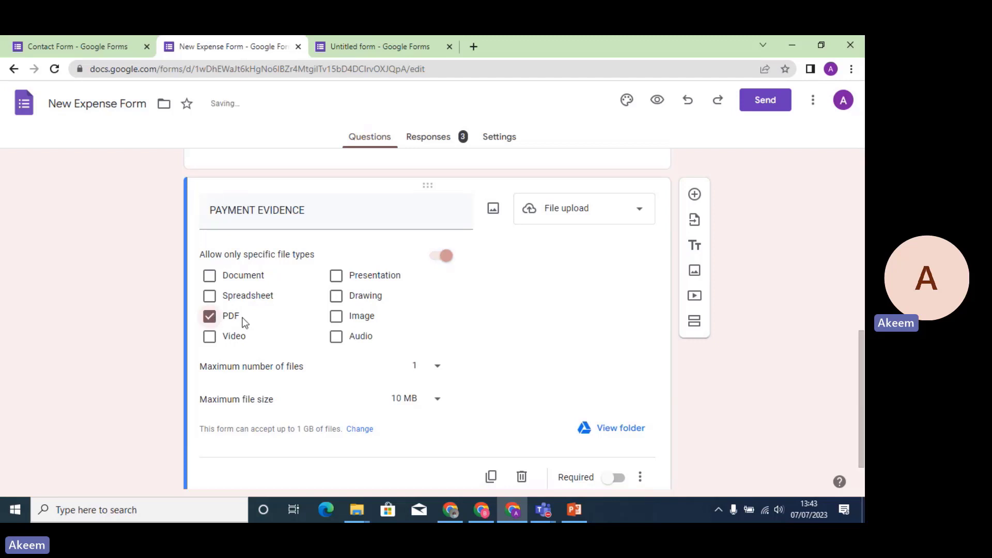
left_click(438, 368)
left_click(426, 398)
left_click(435, 406)
left_click(411, 378)
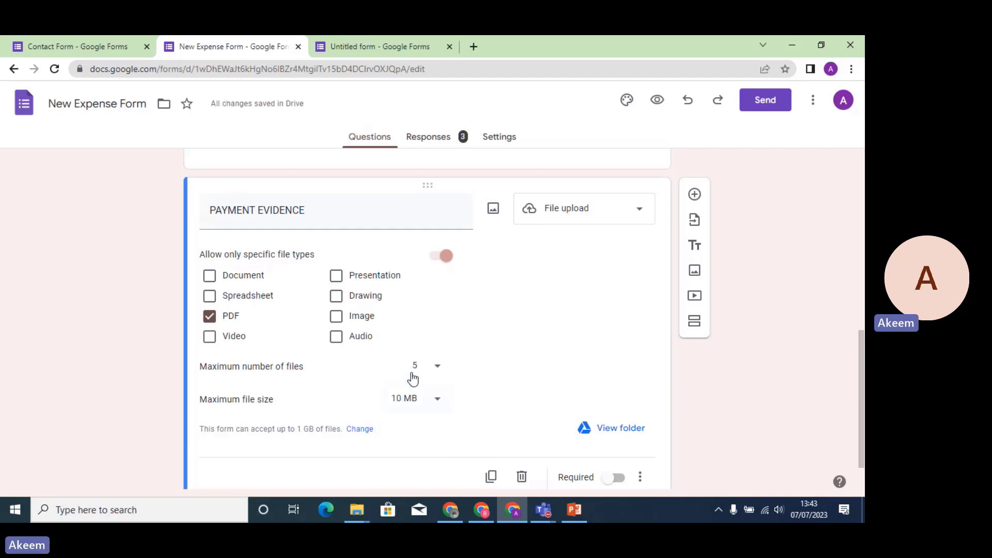
left_click(430, 402)
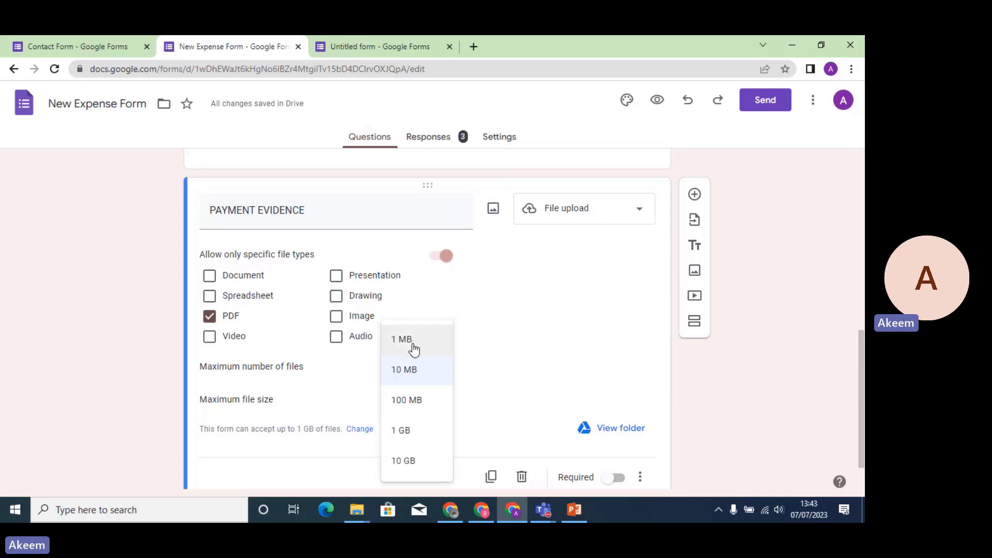
left_click(515, 355)
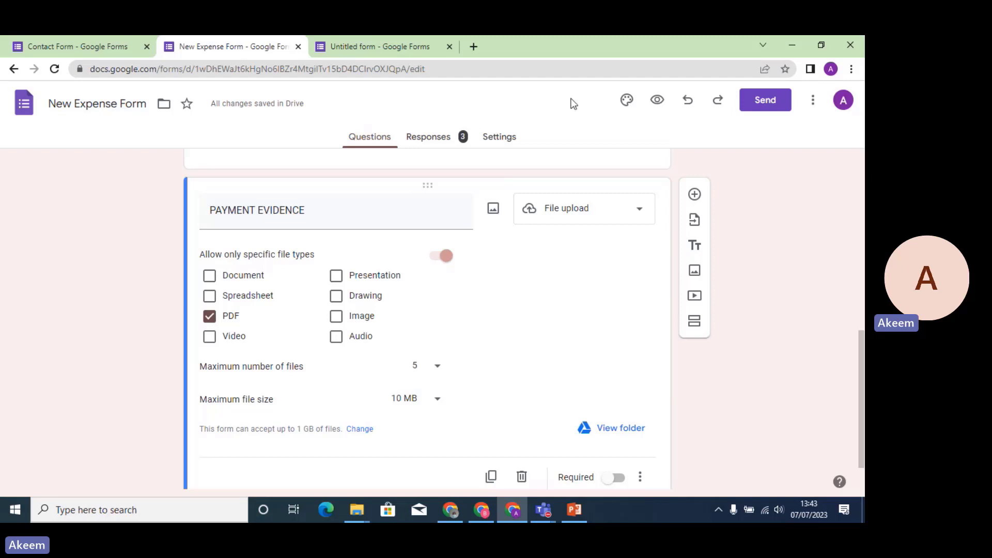
Preview the form and open the PAYMENT EVIDENCE file picker in My Drive, closing it without attaching.
left_click(657, 100)
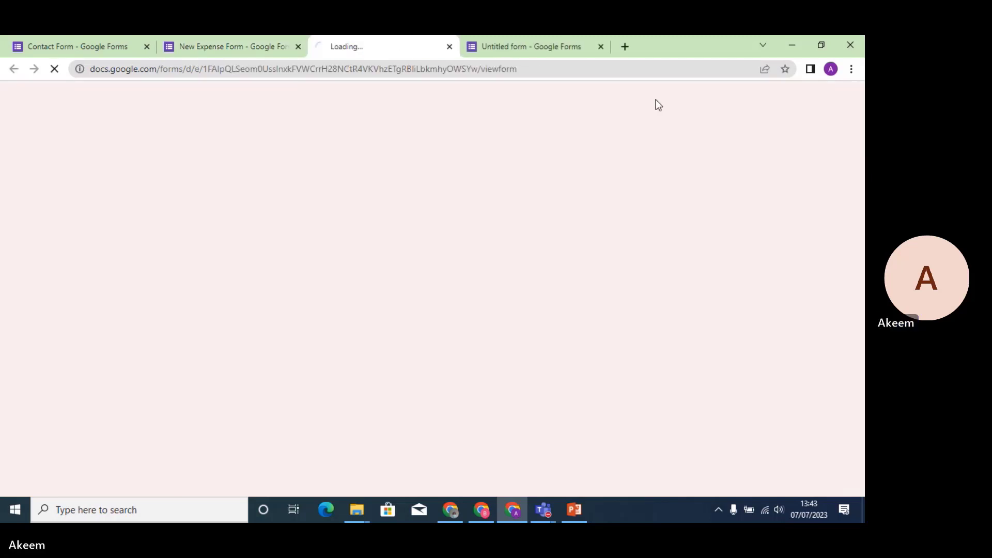
left_click_drag(860, 191, 860, 350)
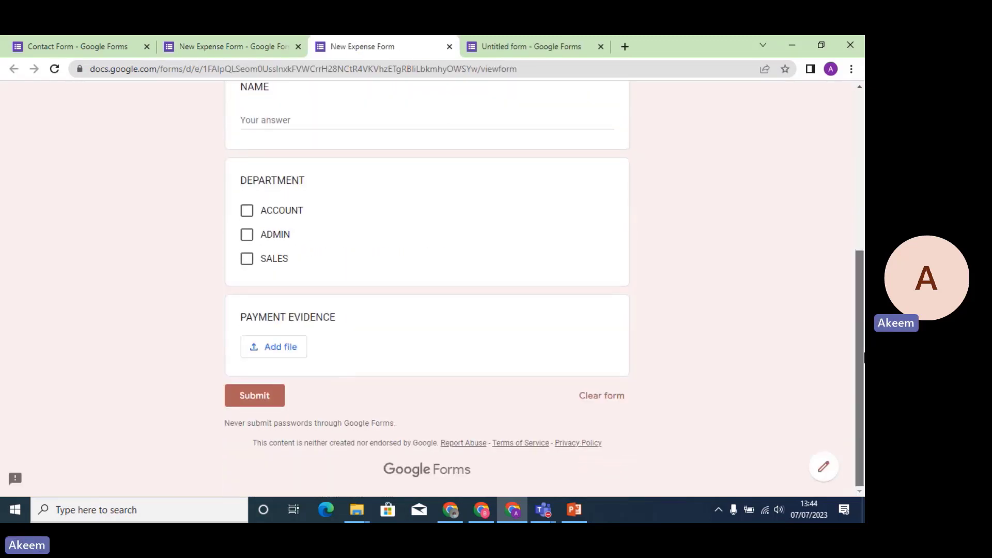
left_click(286, 353)
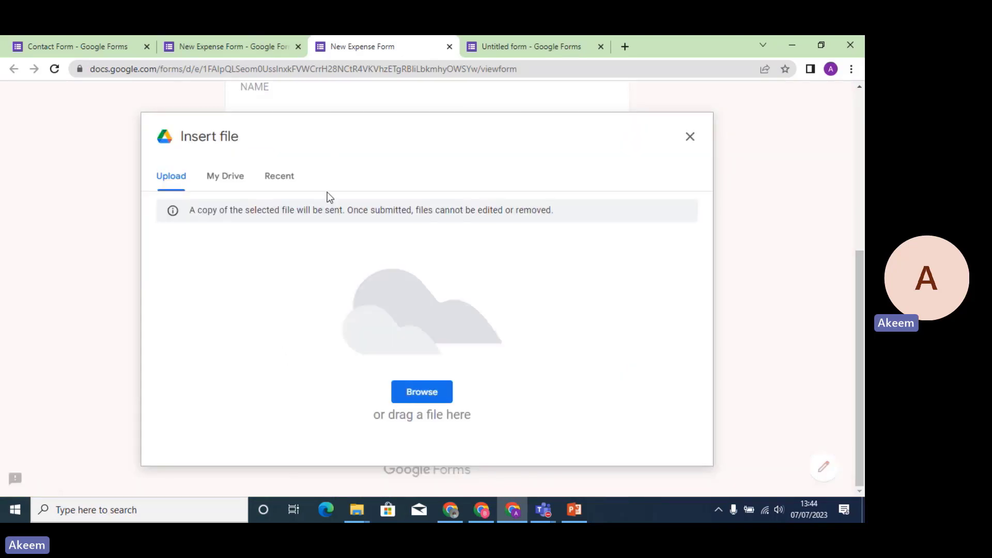
left_click(232, 179)
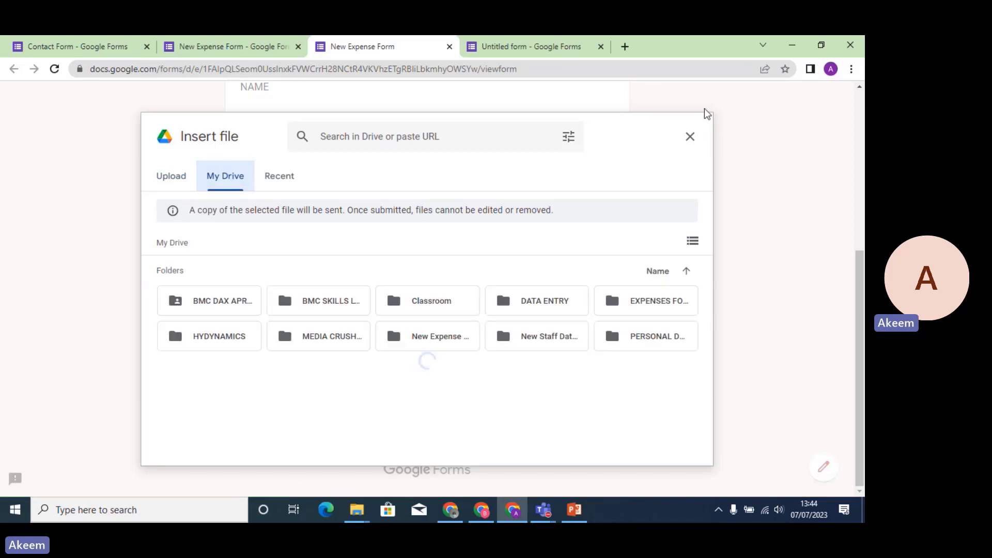
left_click(690, 138)
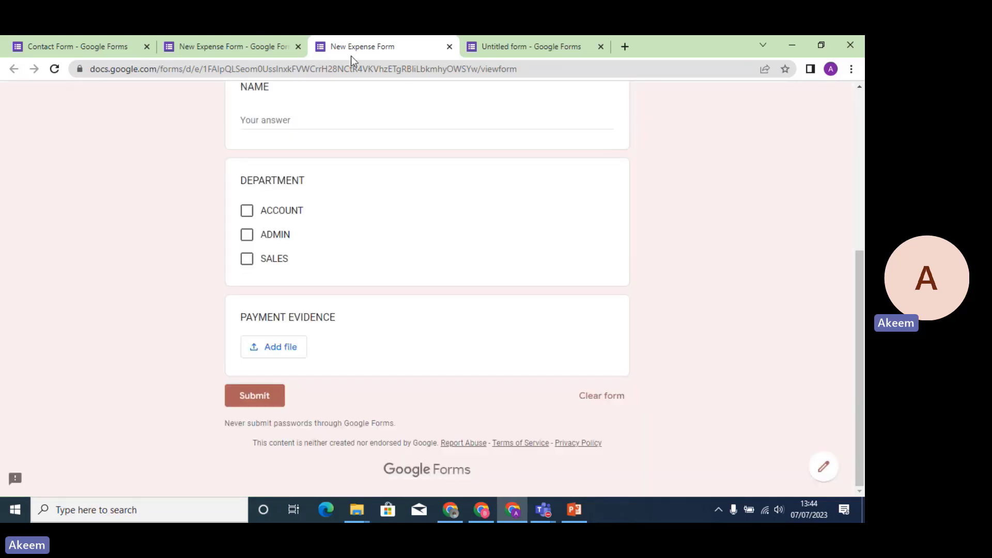
left_click(248, 48)
left_click(378, 139)
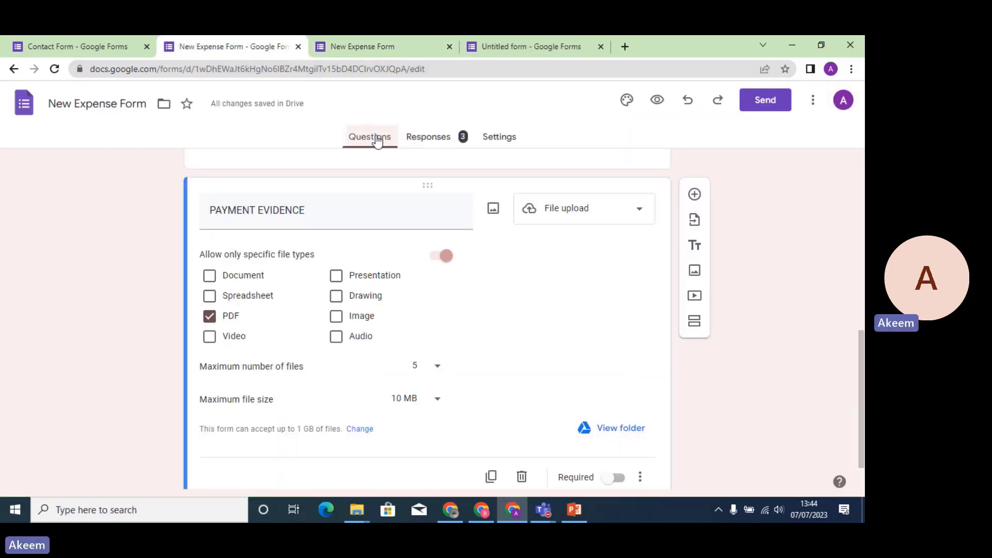
left_click(436, 142)
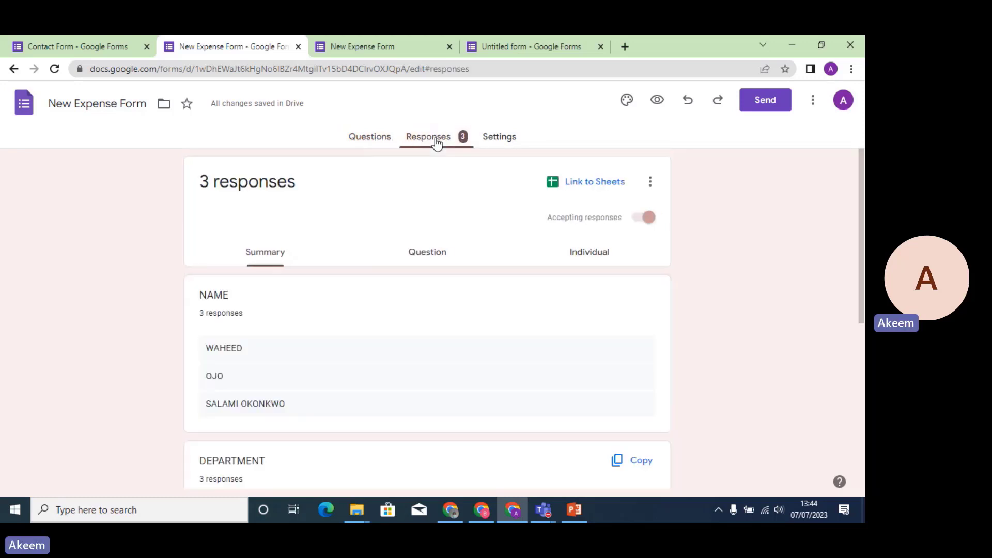
left_click(356, 138)
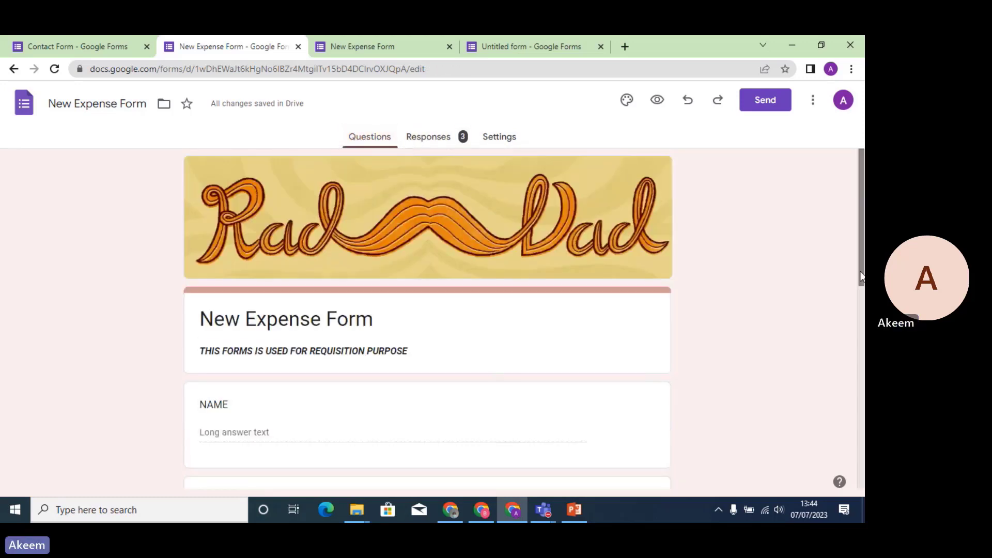
scroll(859, 271, "down", 2)
scroll(863, 349, "down", 7)
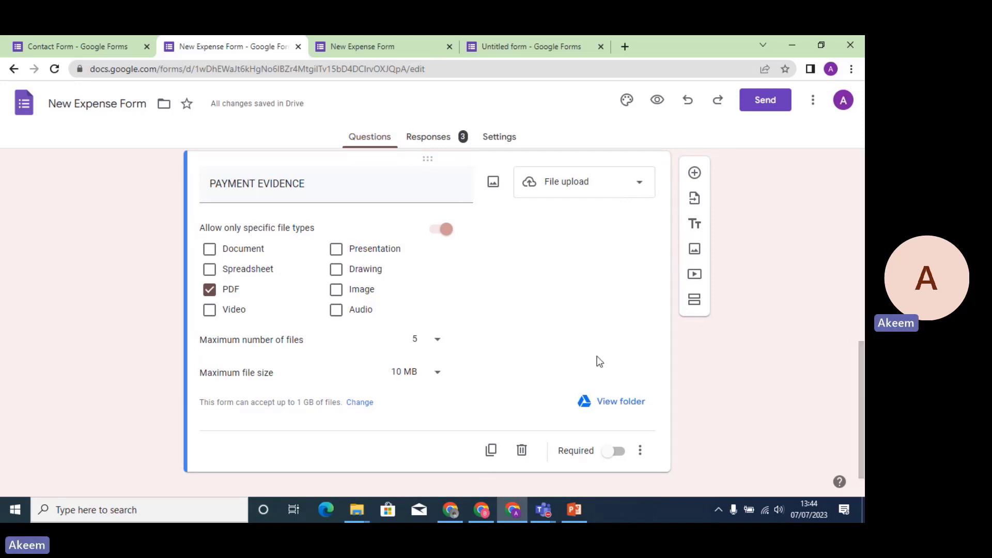
Add a linear scale question titled RATE OUR SERVICE below PAYMENT EVIDENCE.
left_click(694, 172)
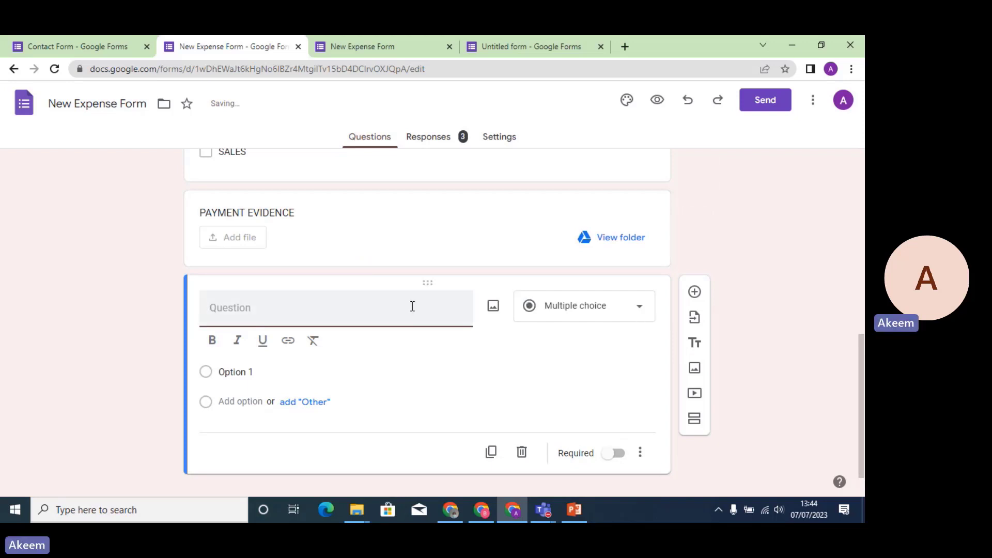
left_click(641, 309)
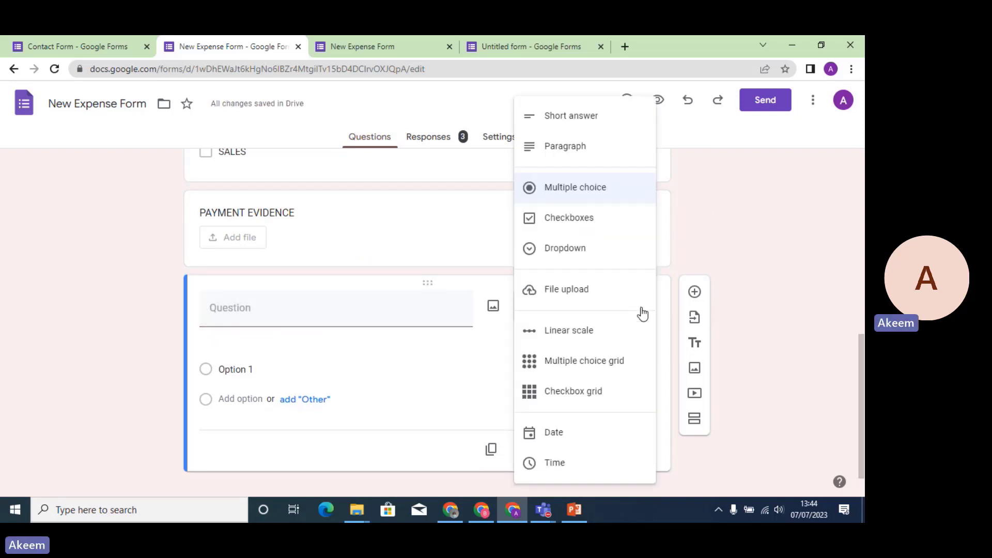
left_click(601, 333)
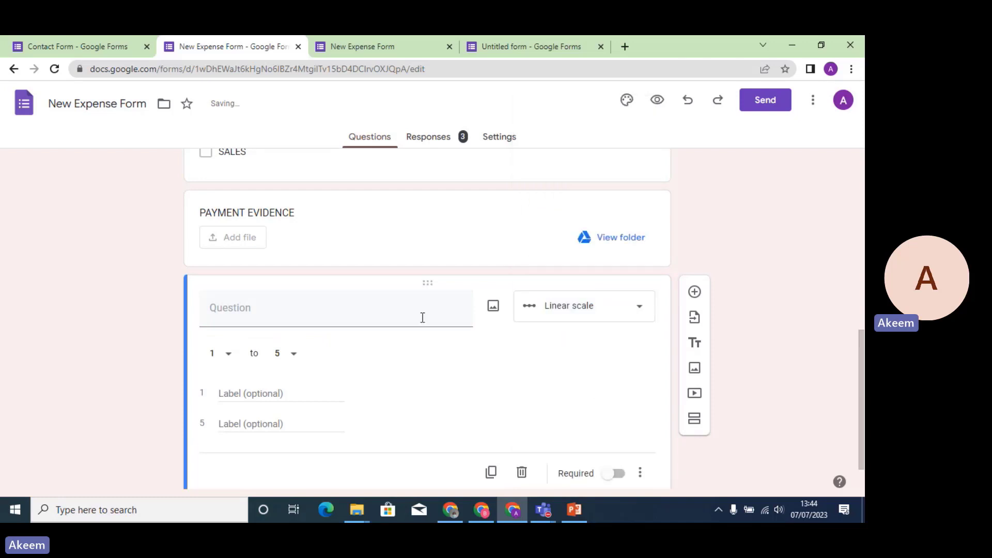
left_click(278, 317)
type("R")
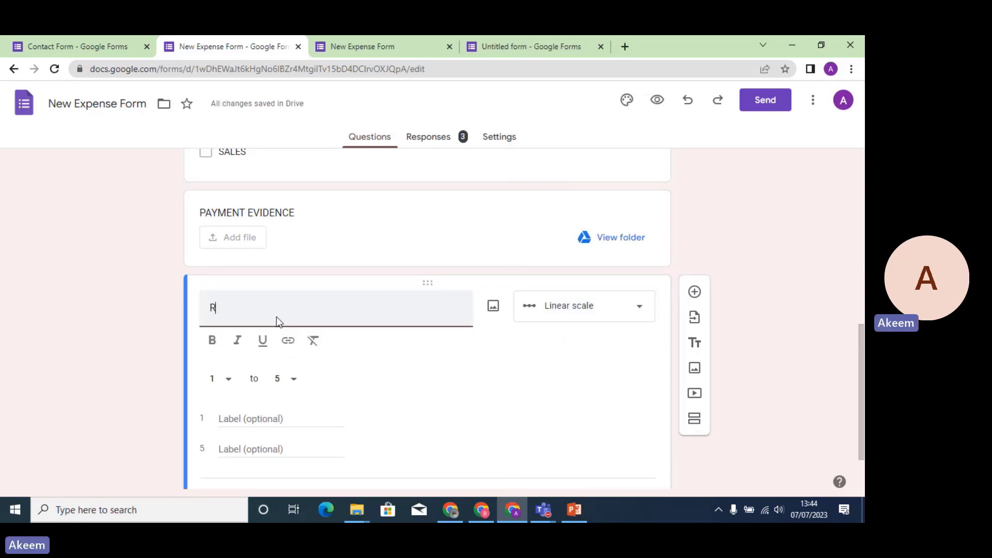
type("AT")
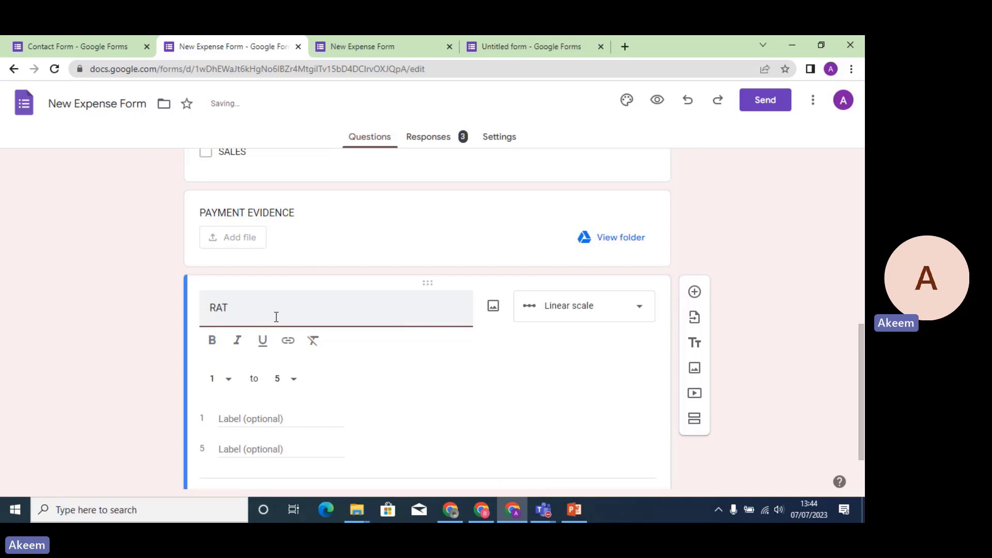
type("I OUR SERVICE")
Extend the scale to run 1 to 10, labelling 1 GOOD and 10 BAD.
left_click(291, 382)
left_click(290, 471)
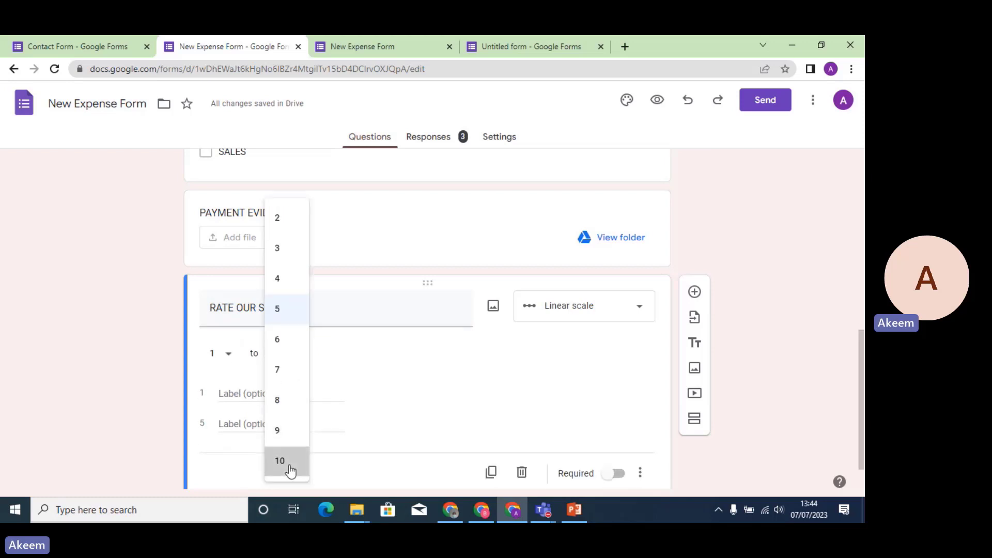
type("GOOD")
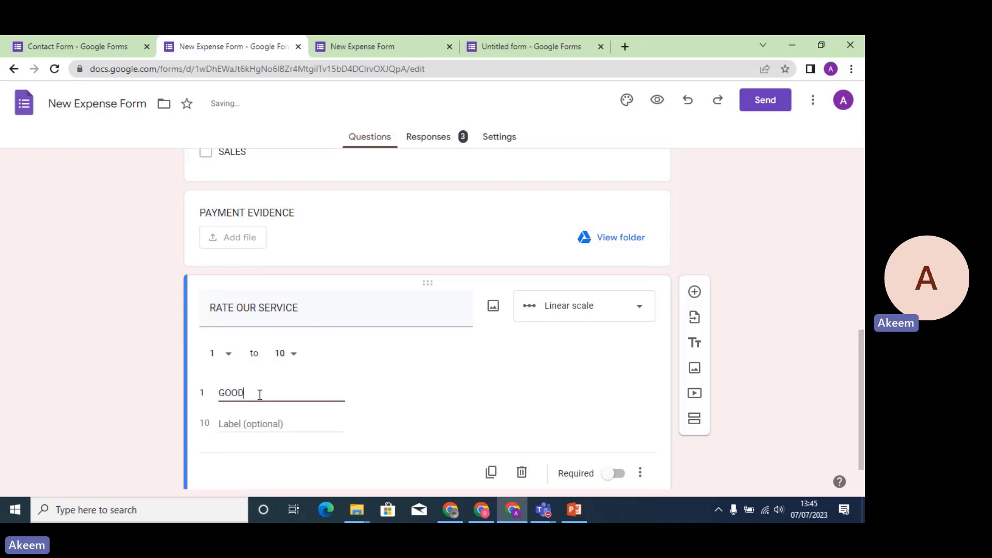
left_click(257, 422)
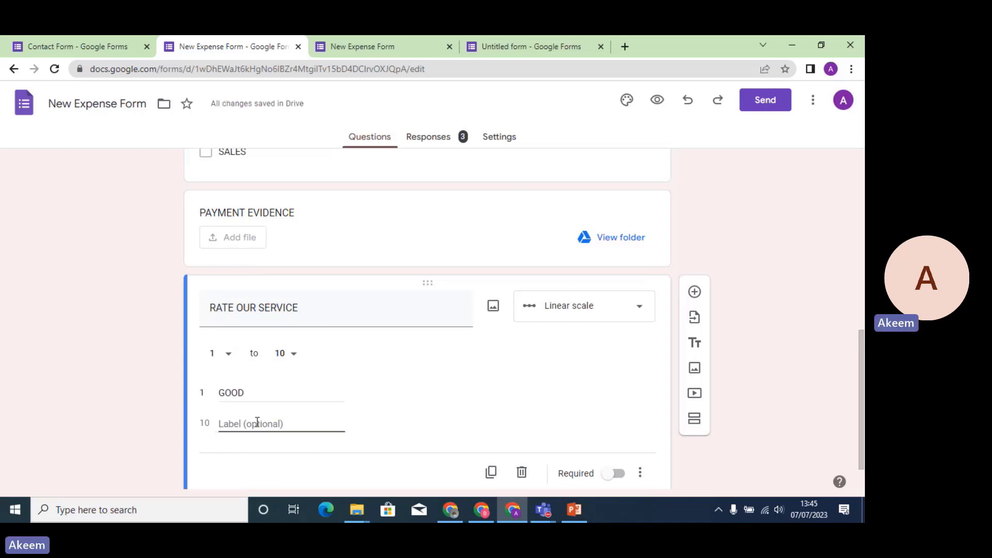
type("BAD")
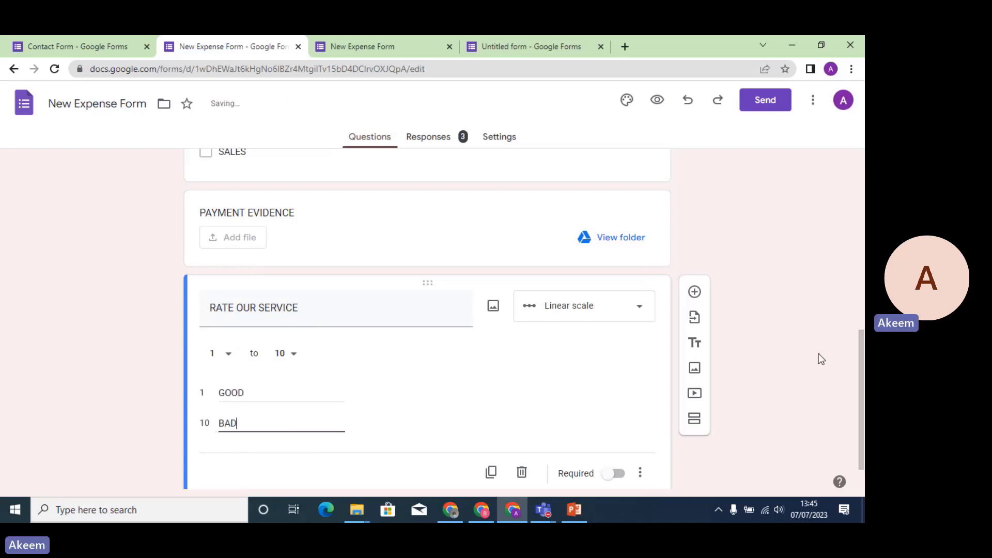
scroll(858, 357, "down", 2)
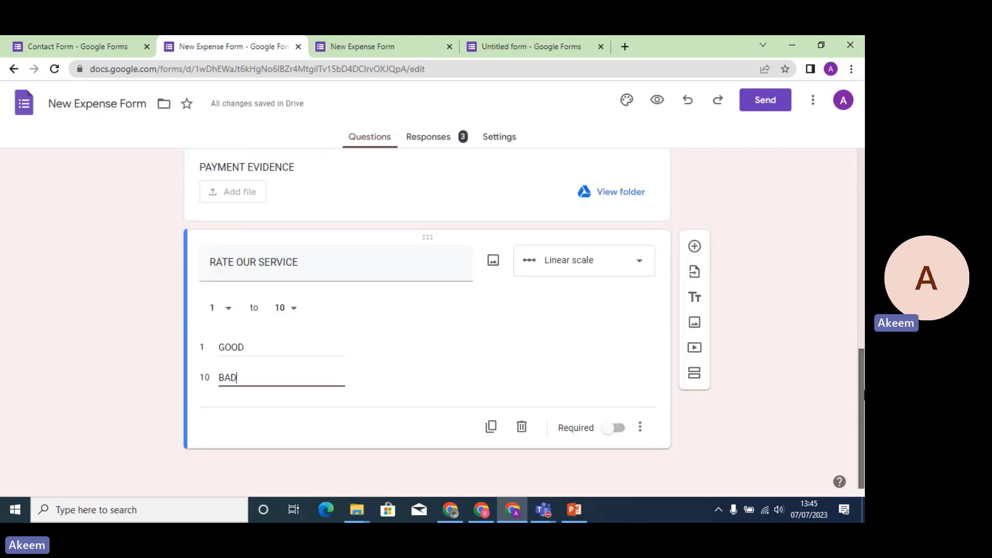
left_click(519, 331)
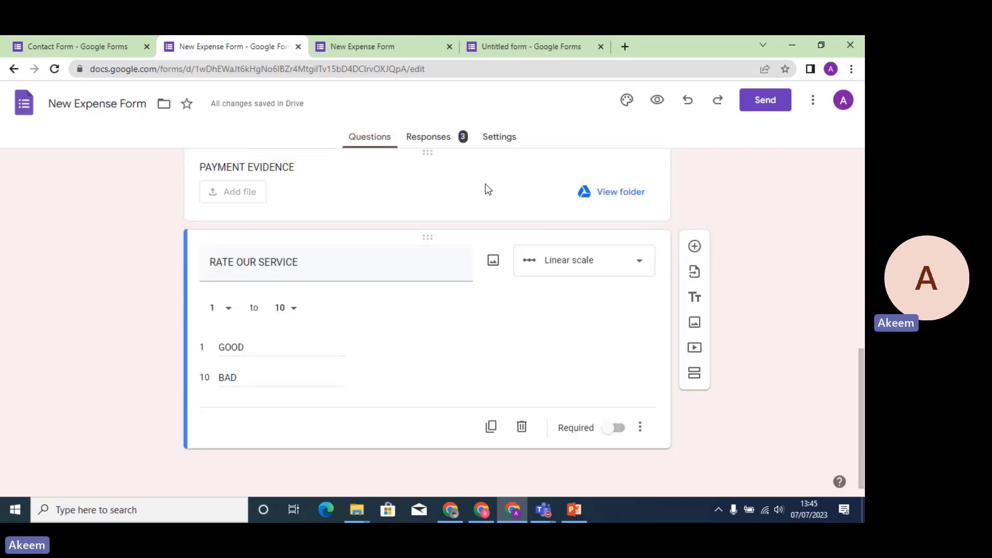
Preview the form to view the 1–10 RATE OUR SERVICE scale, then close both preview tabs.
left_click(658, 100)
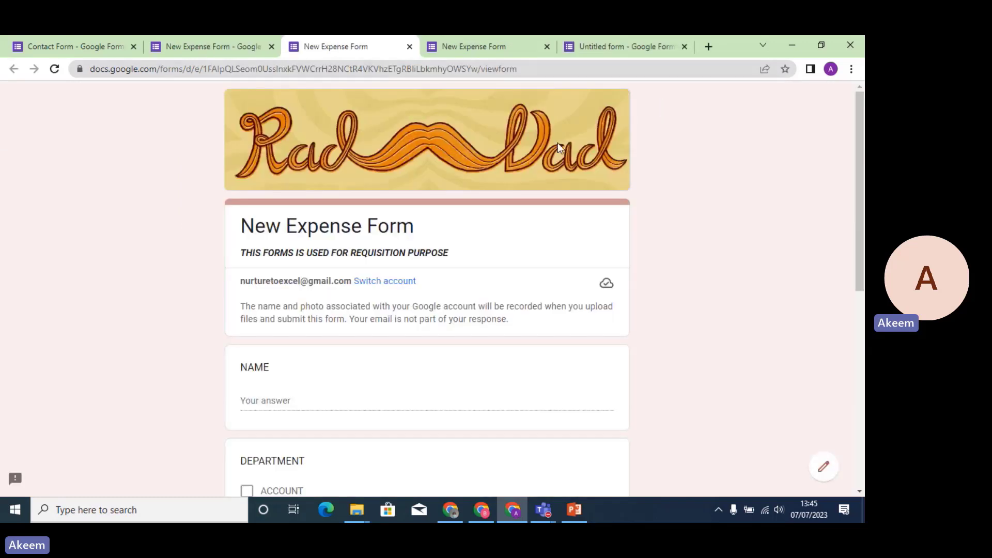
left_click_drag(857, 166, 857, 352)
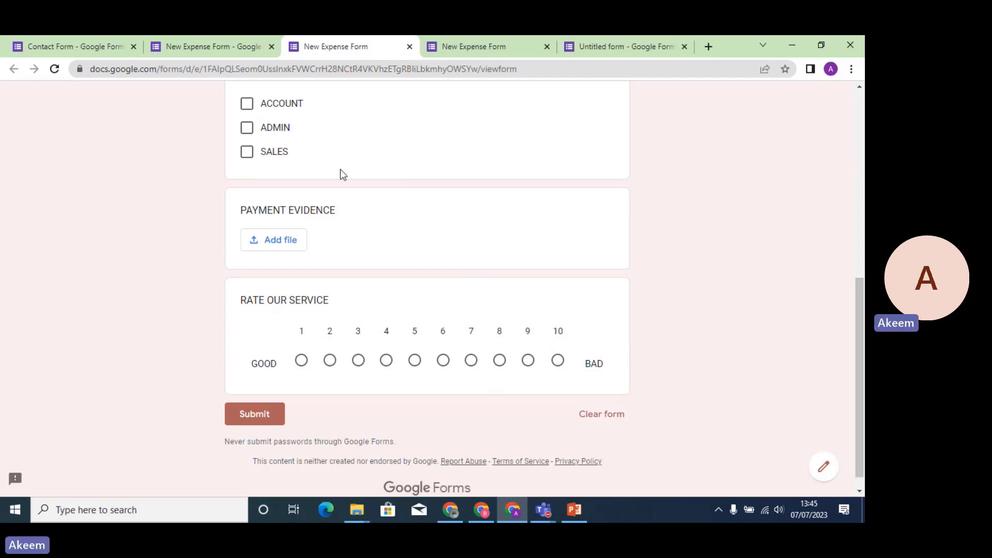
left_click_drag(859, 372, 859, 175)
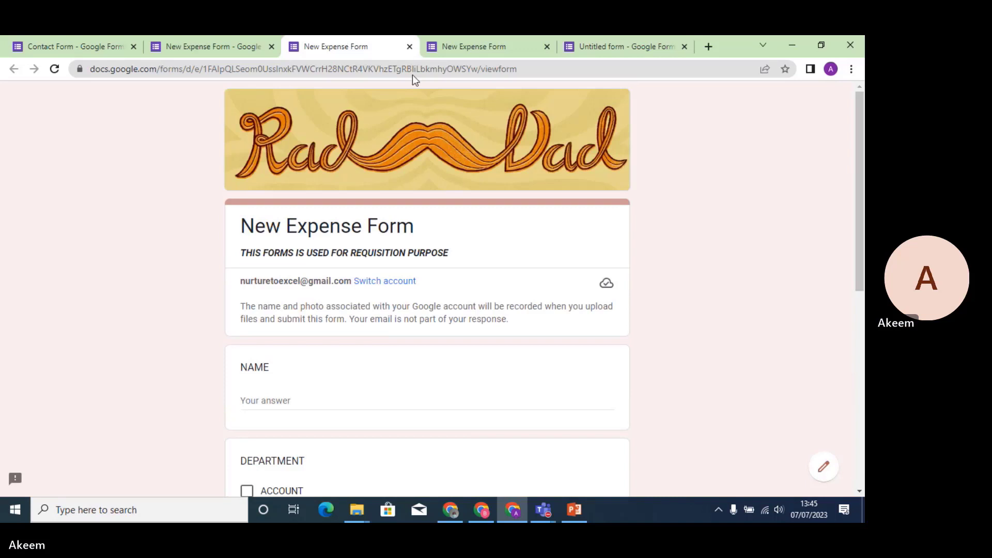
left_click(409, 46)
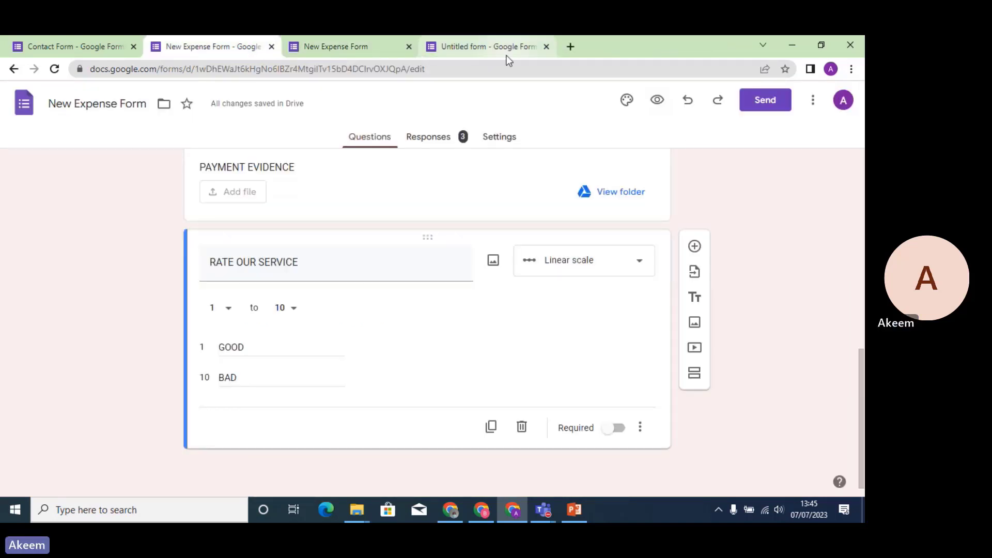
left_click(409, 47)
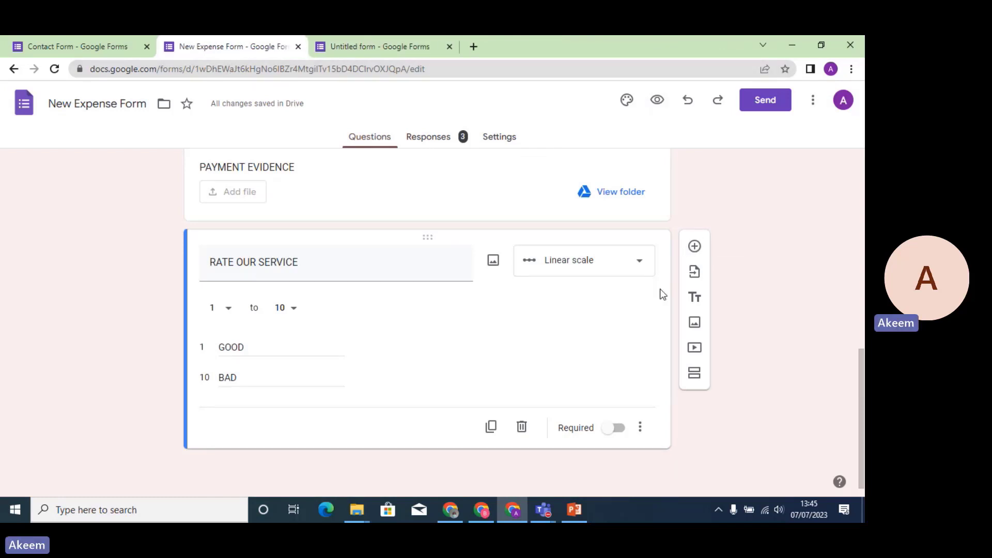
Add a new question titled ITEM DESCRIPTION and make it a Multiple choice grid.
left_click(695, 248)
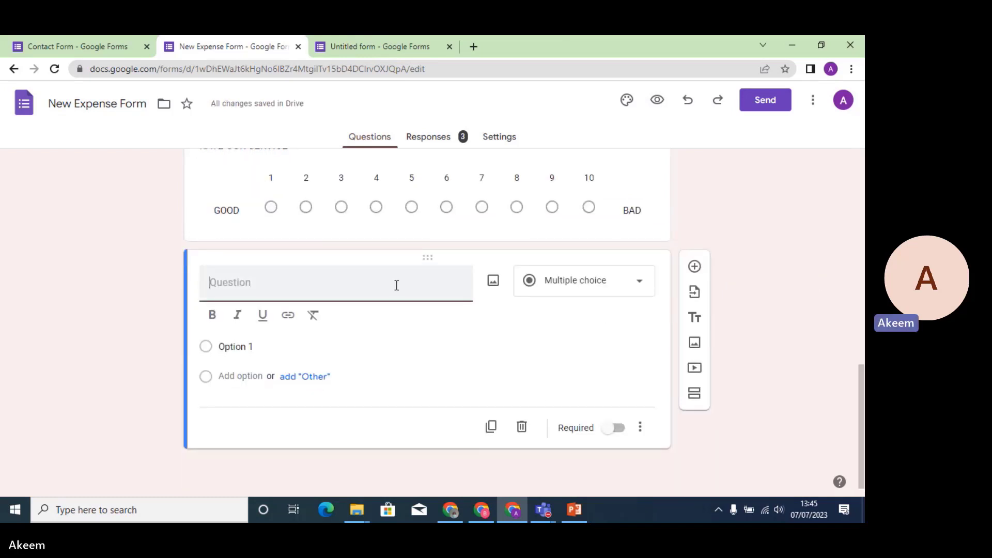
type("DES")
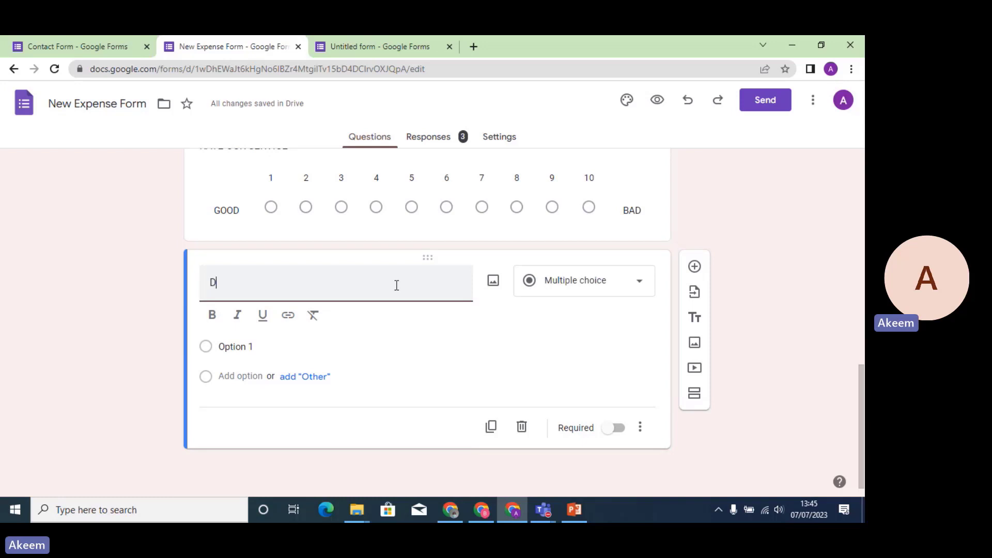
key("BackSpace")
key("BackSpace")
type("ITEM DESCR")
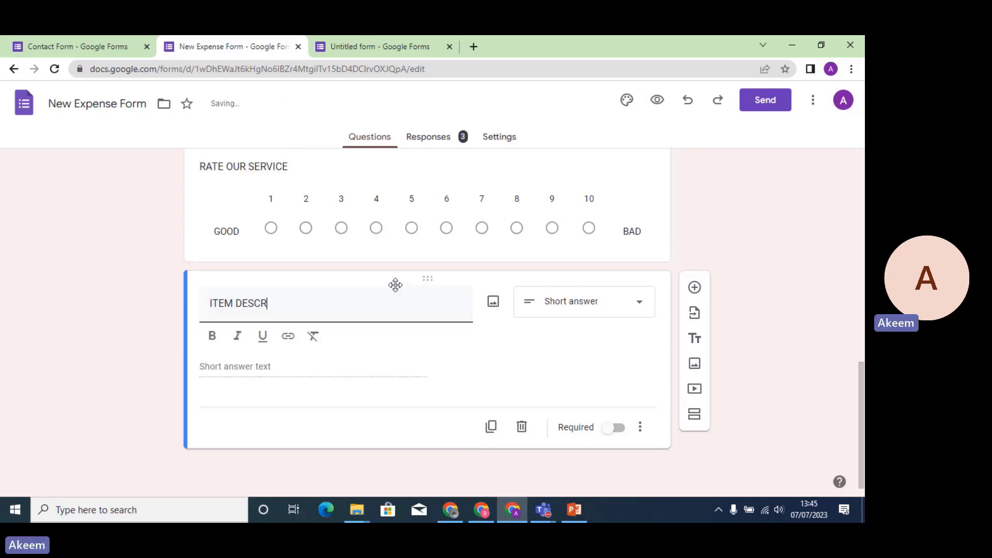
type("TIO")
left_click(642, 303)
left_click(599, 371)
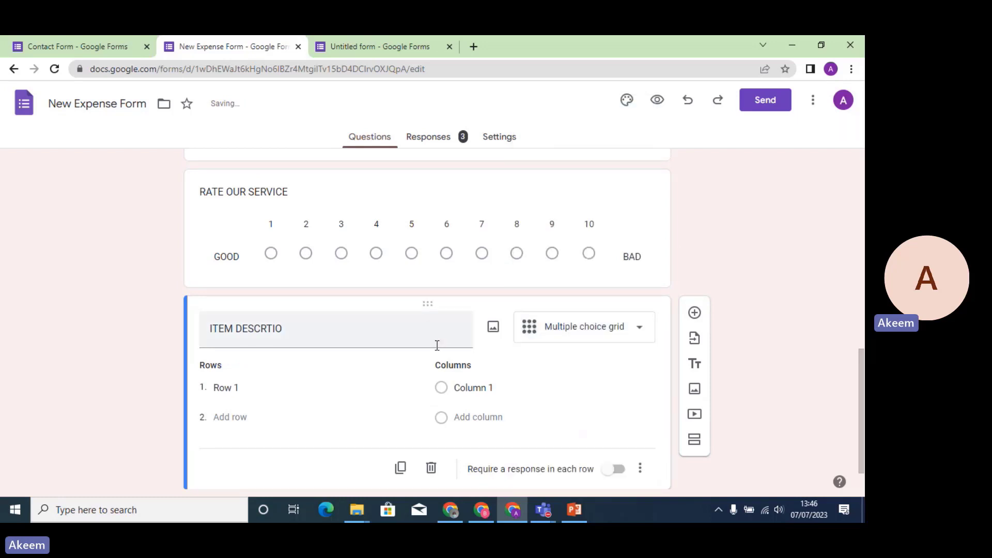
left_click(287, 337)
left_click(288, 331)
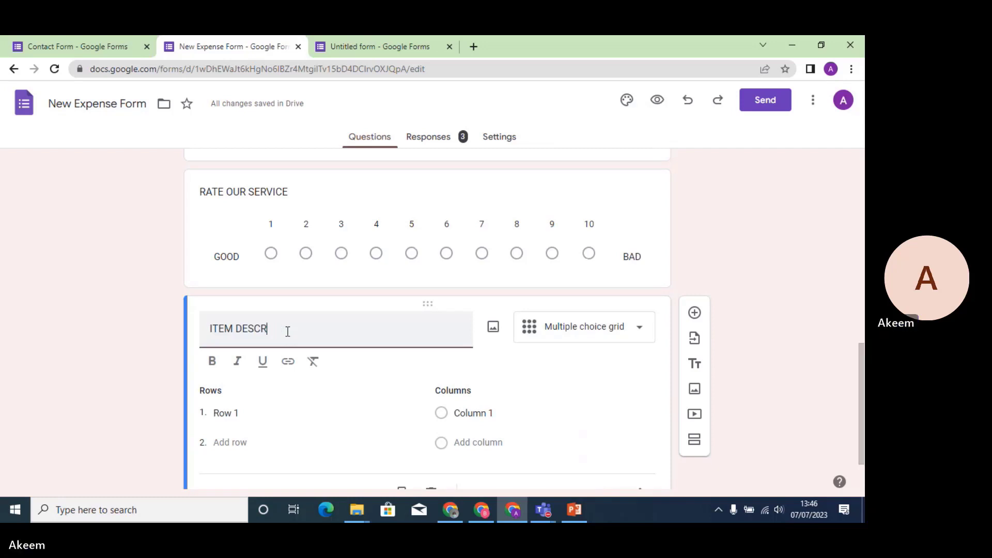
type("RI")
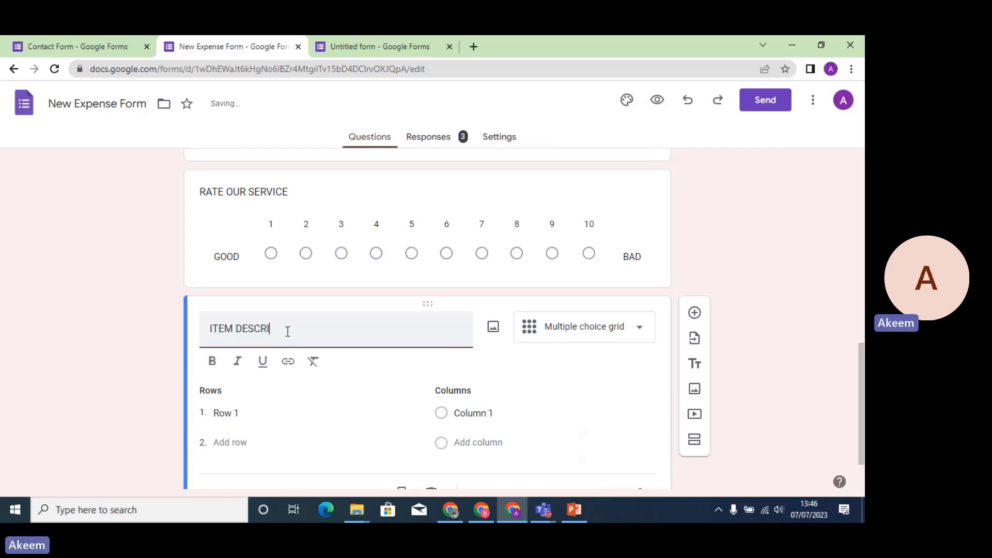
type("PTION")
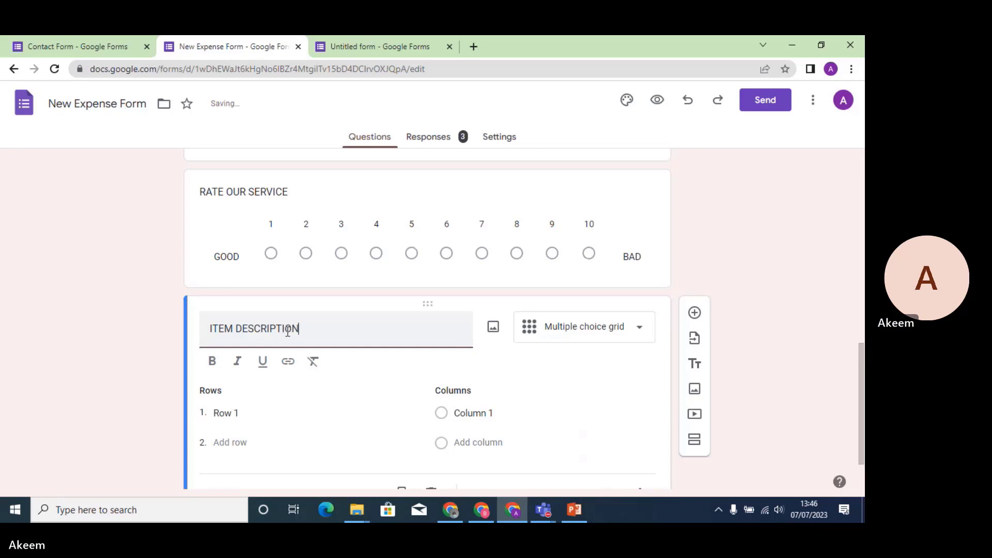
Fill the grid with rows MACHINERIES and MOTOR VEHICLE and columns NEW, FAIRLY USED, OLD.
left_click(226, 412)
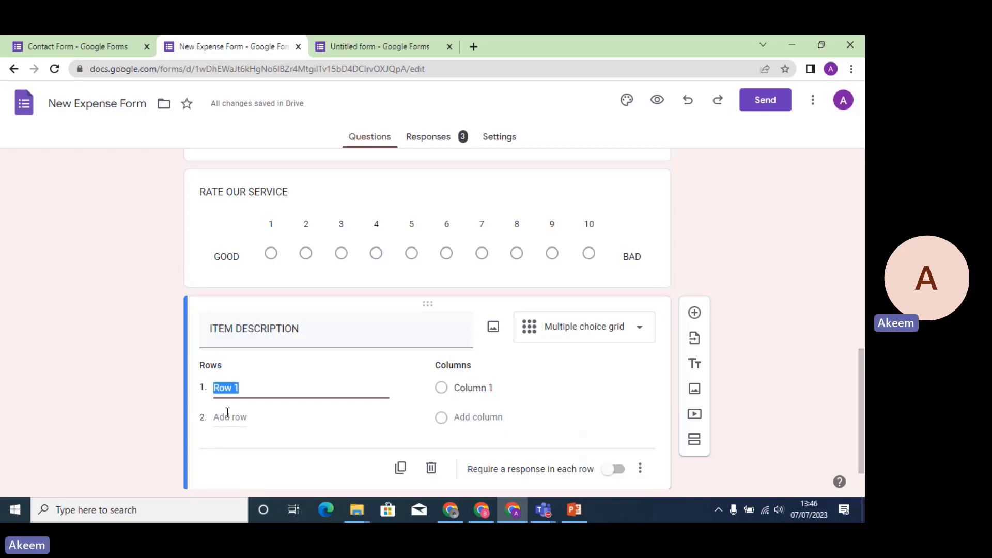
type("MACHI")
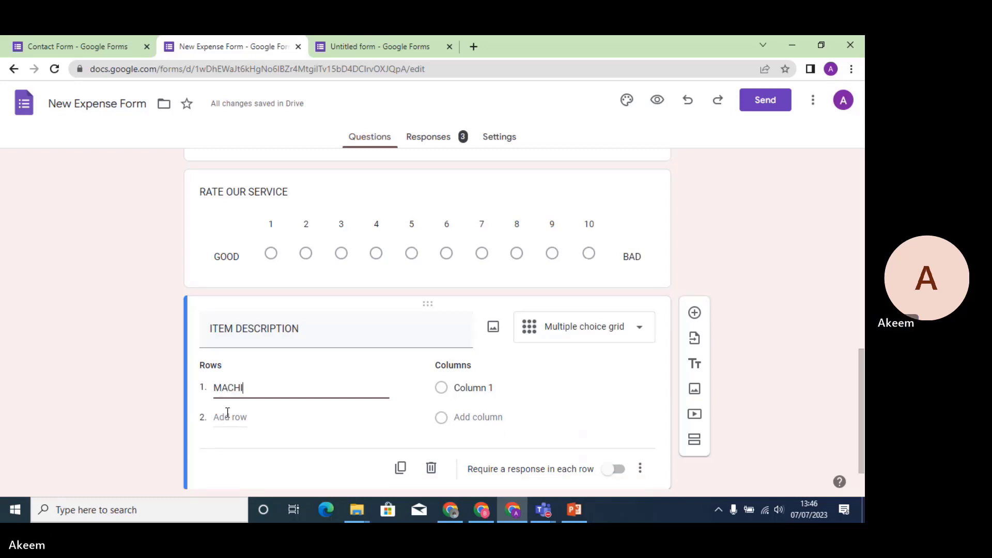
type("NERI")
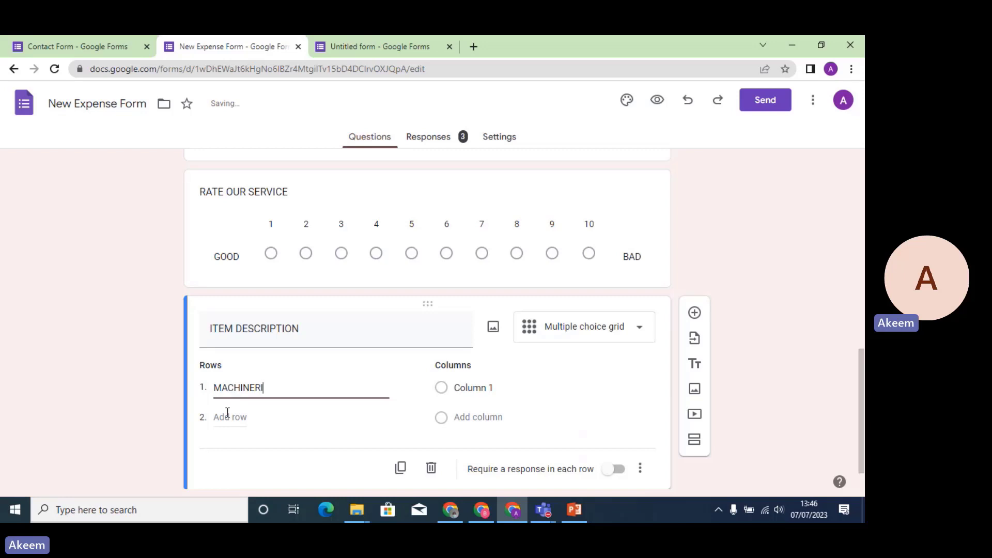
type("ES")
left_click(227, 416)
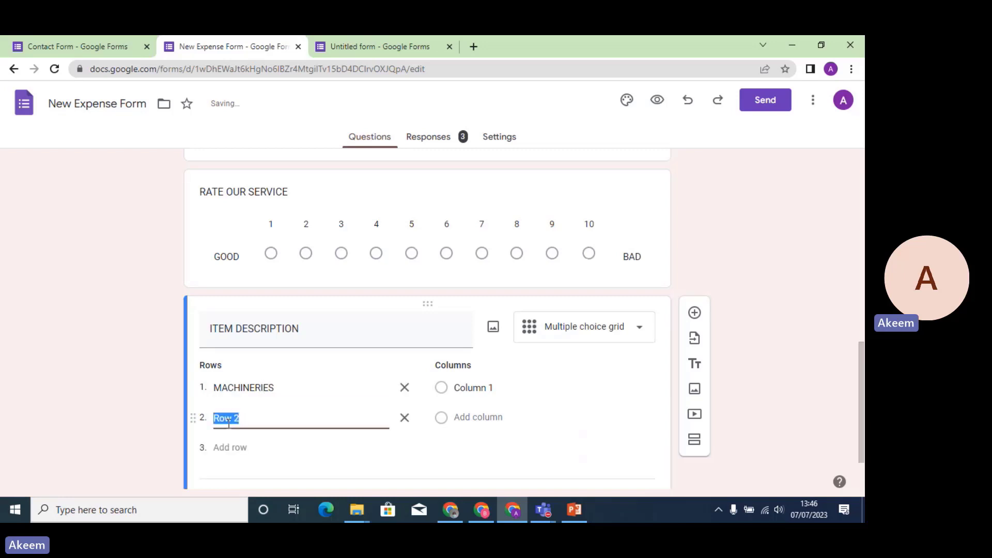
type("MOTOR VEHICLE")
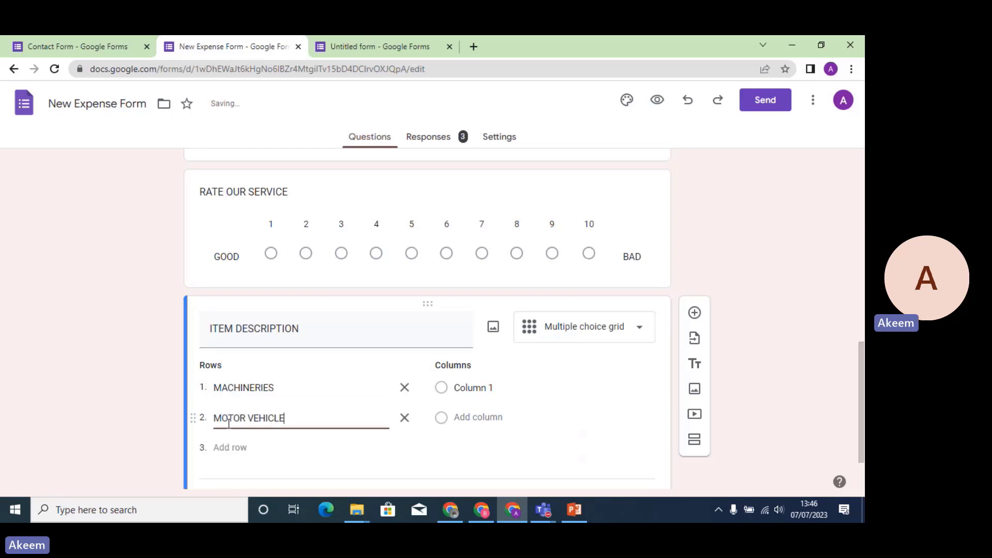
left_click(465, 388)
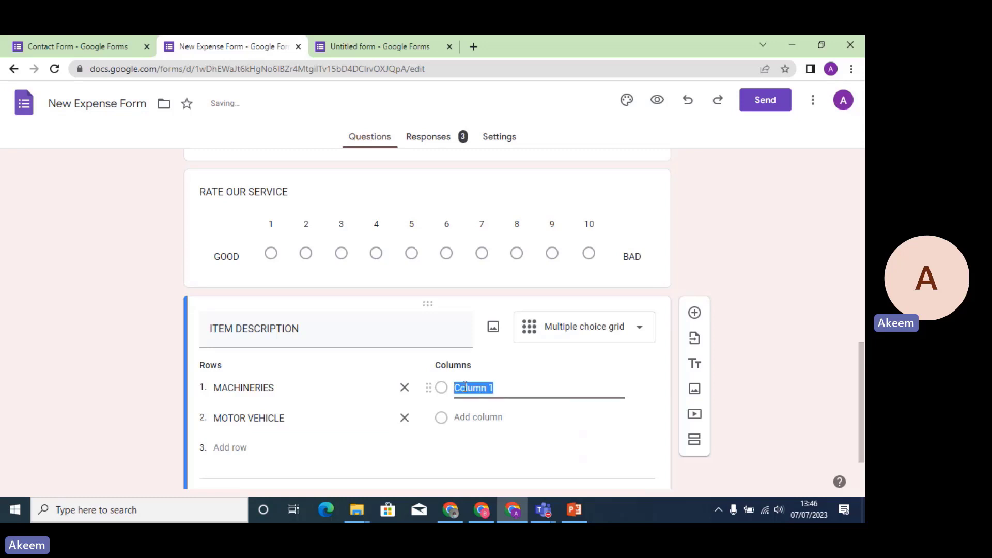
type("NEW")
left_click(473, 416)
type("FAI")
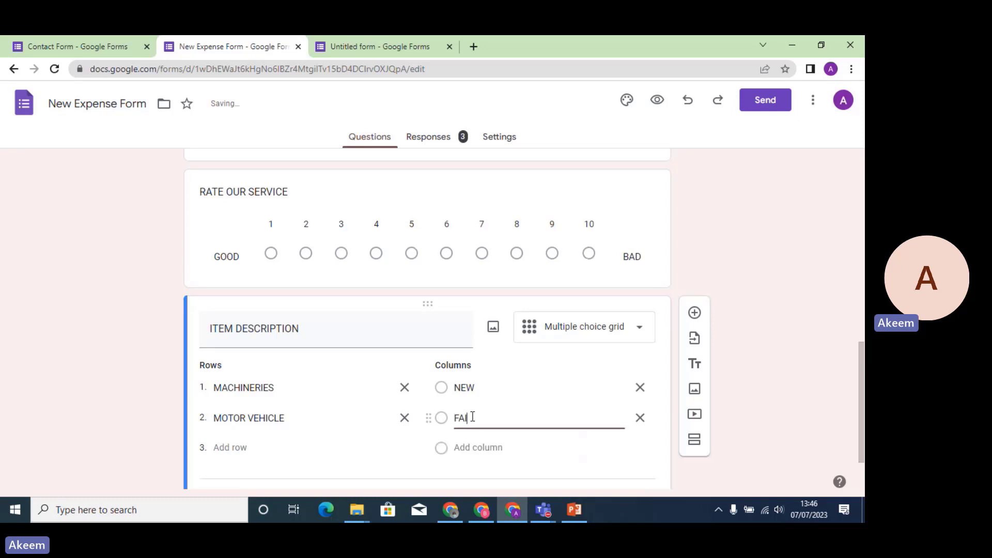
type("RLY USED")
left_click(479, 447)
type("O")
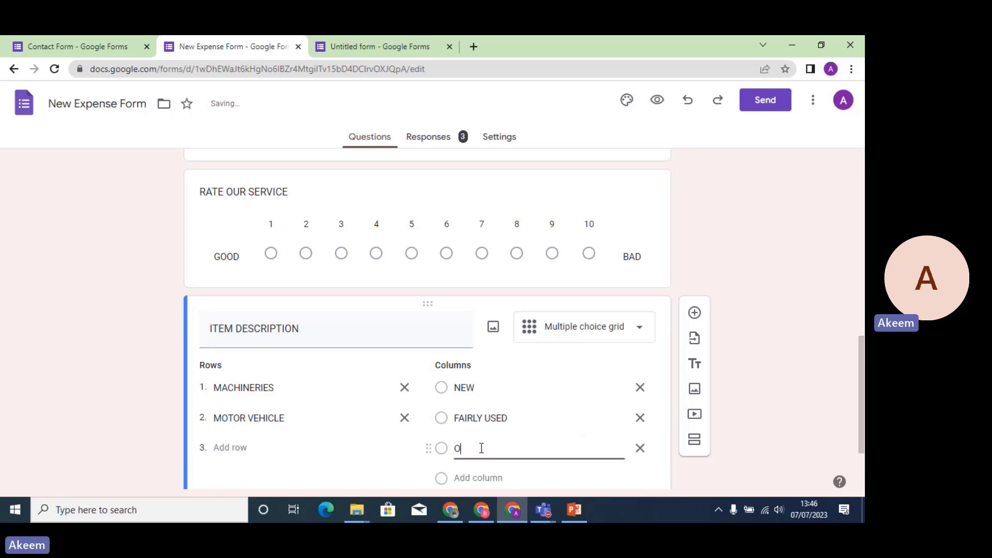
type("LD")
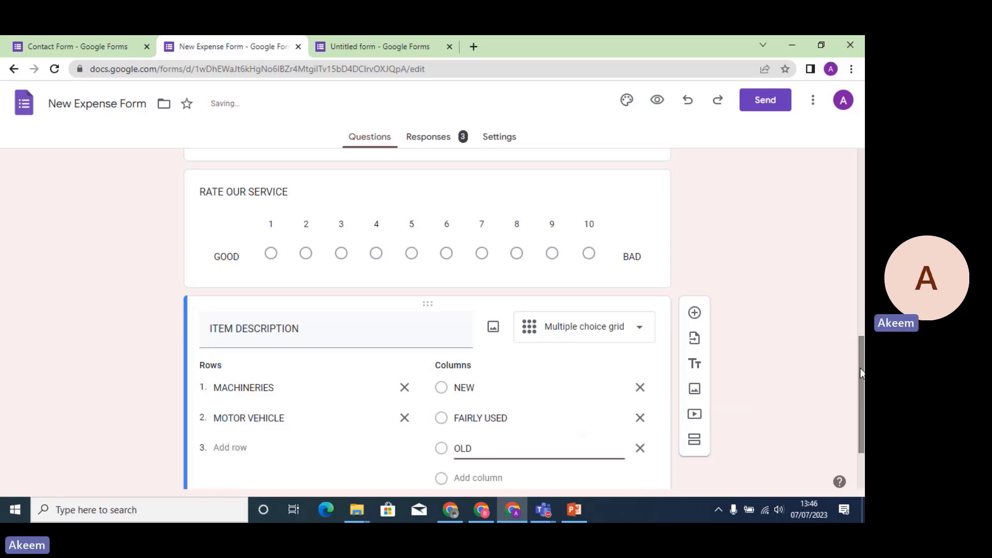
left_click_drag(861, 371, 861, 406)
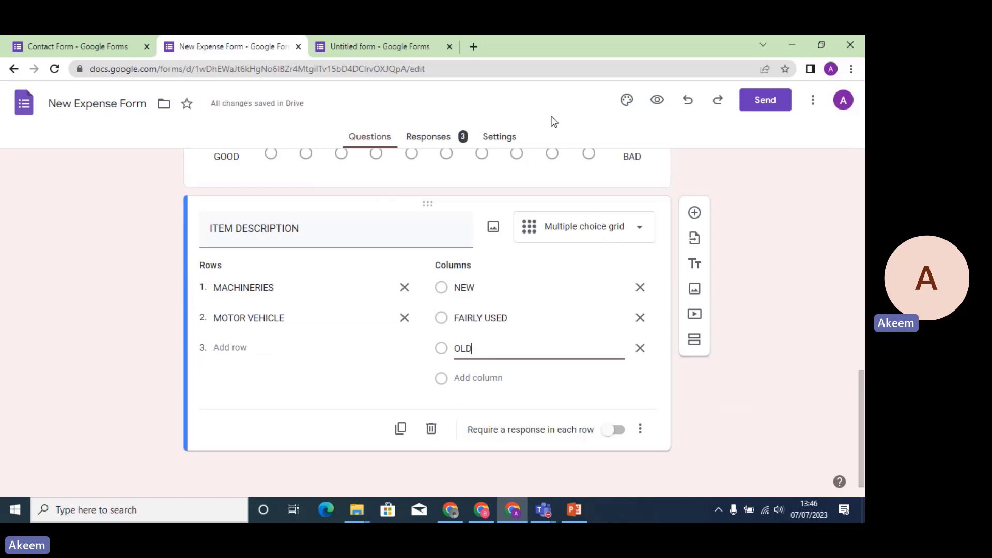
In the preview, answer NEW for MACHINERIES, rate the service 5 and choose ADMIN.
left_click(656, 100)
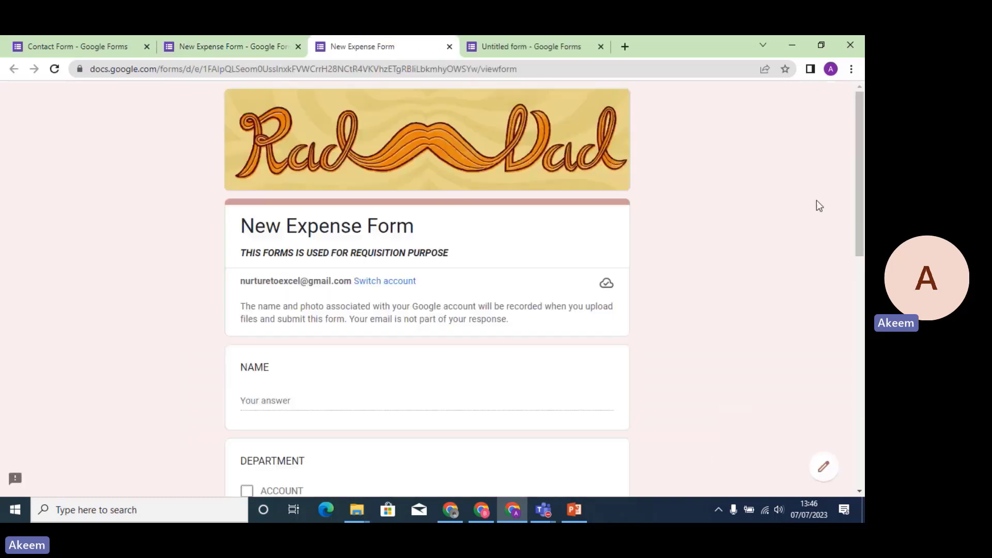
left_click_drag(864, 204, 864, 408)
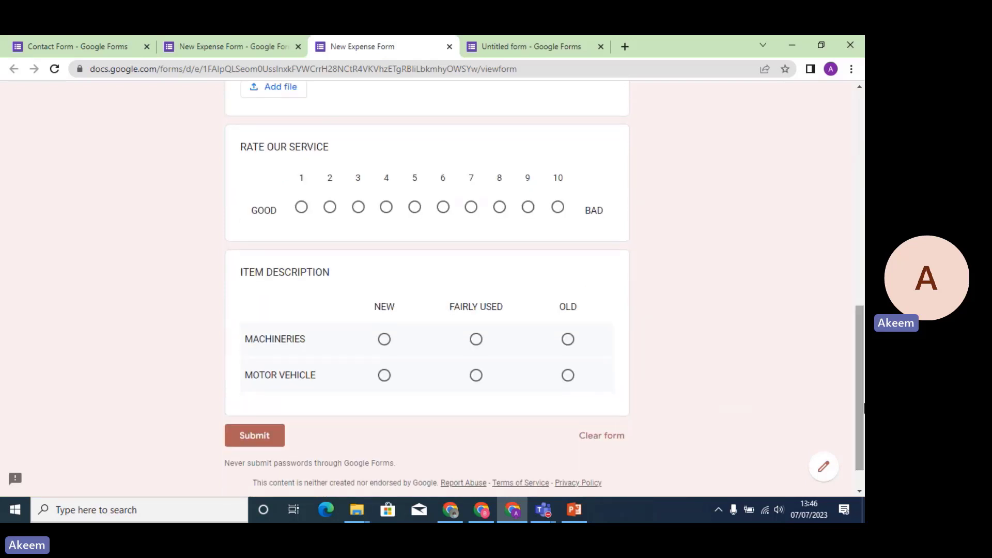
left_click(386, 345)
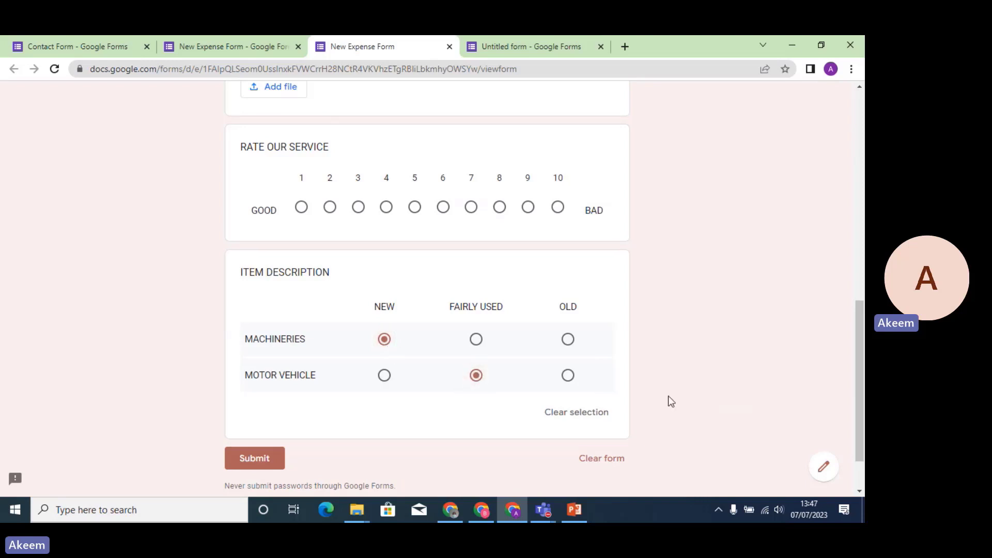
left_click(414, 207)
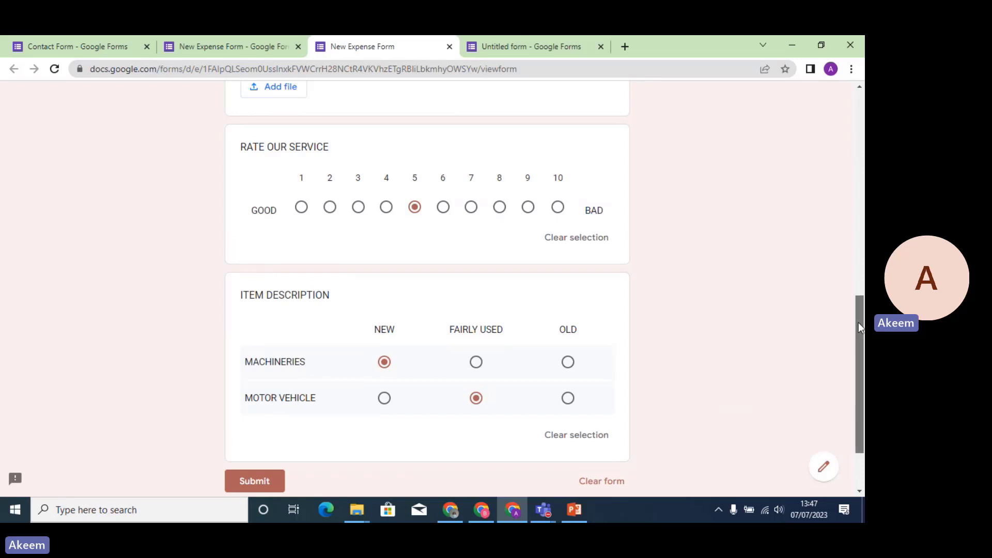
left_click_drag(858, 322, 802, 214)
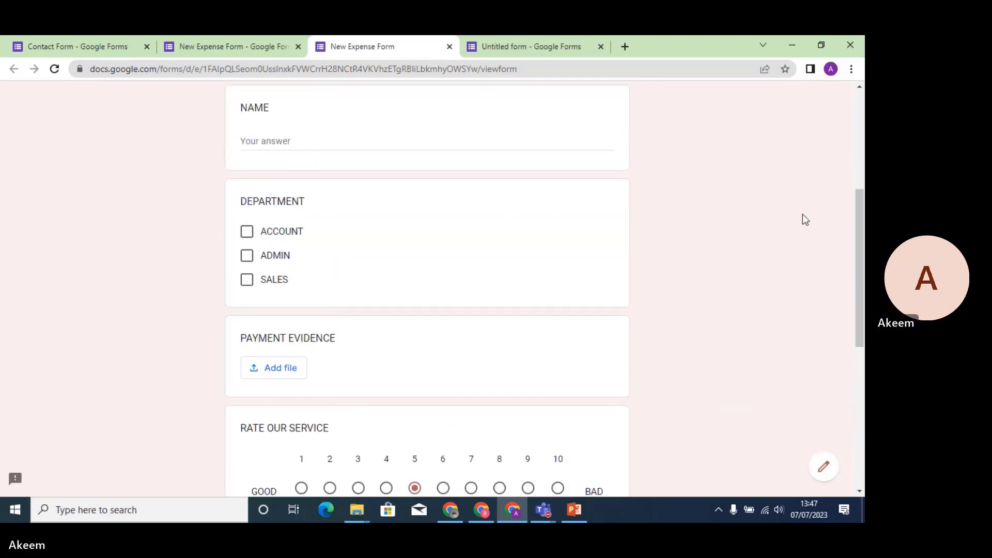
left_click(246, 256)
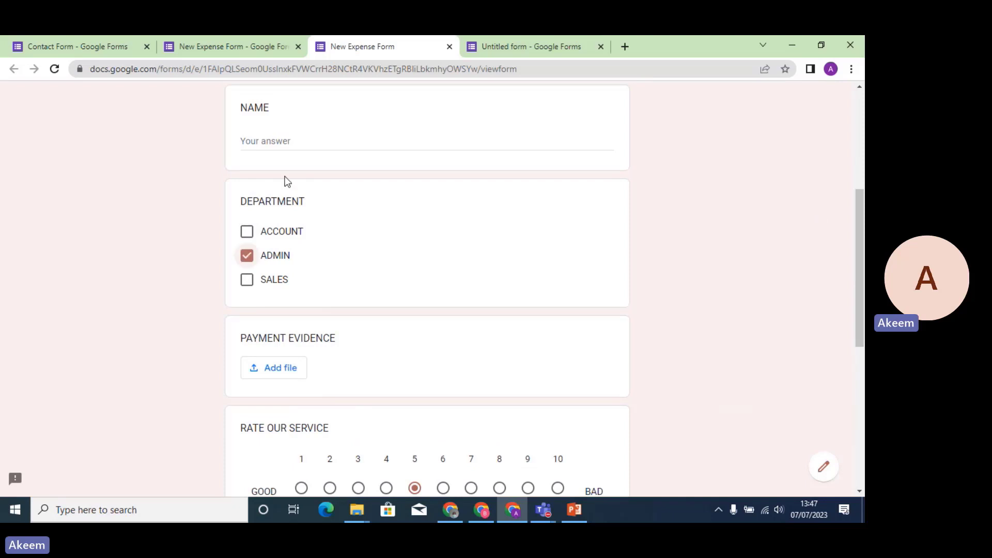
Enter the respondent's name, submit the response and return to the editor.
left_click(278, 139)
type("DAV")
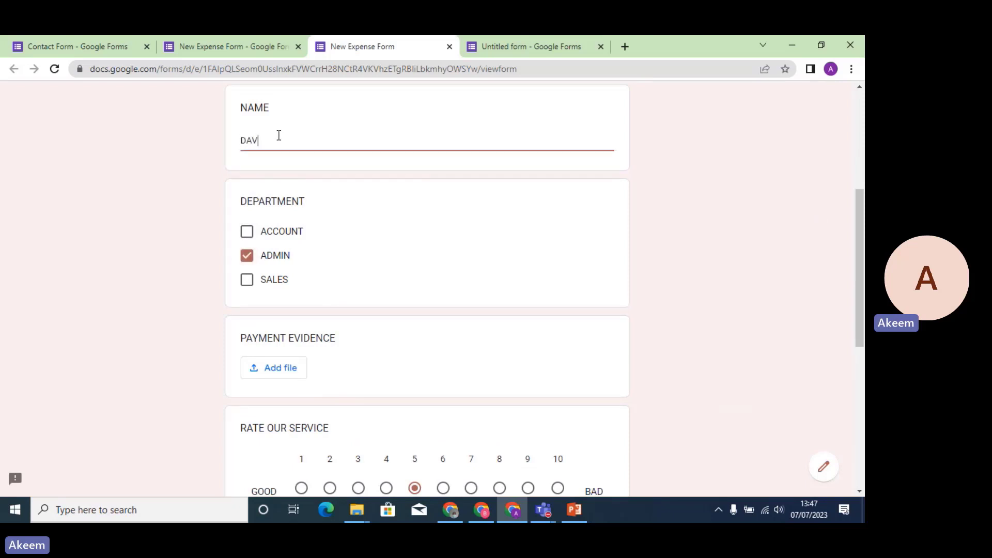
type("ID")
key("Return")
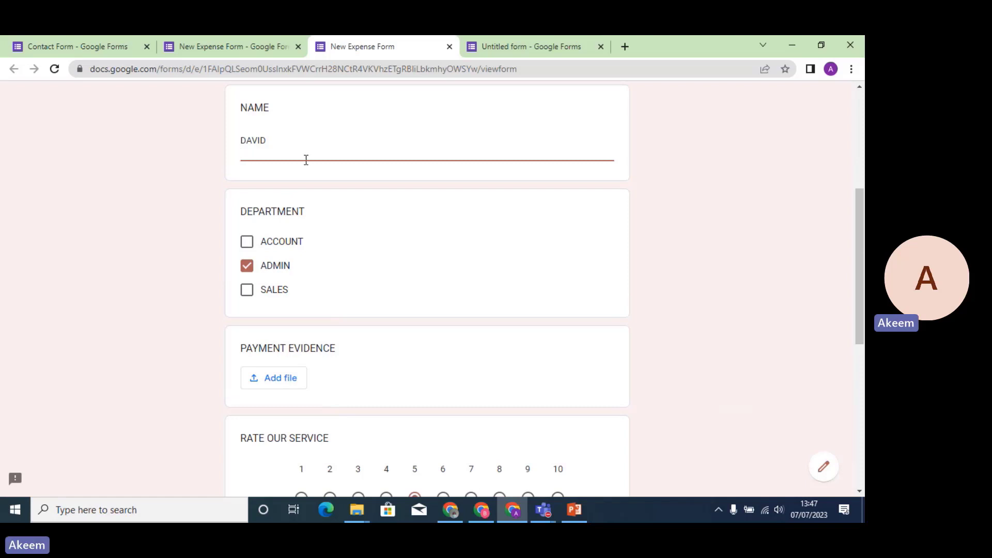
left_click_drag(858, 256, 860, 388)
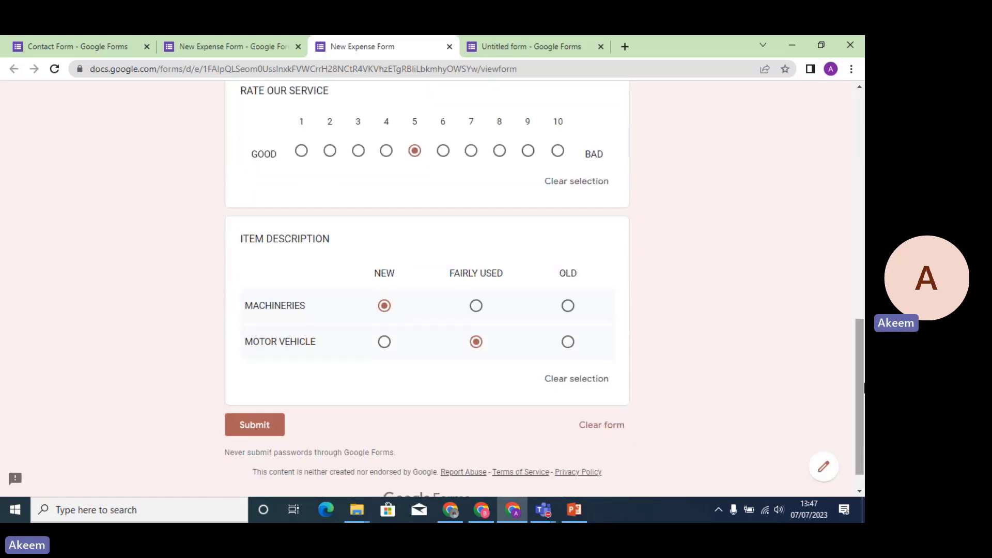
left_click(256, 427)
left_click(243, 42)
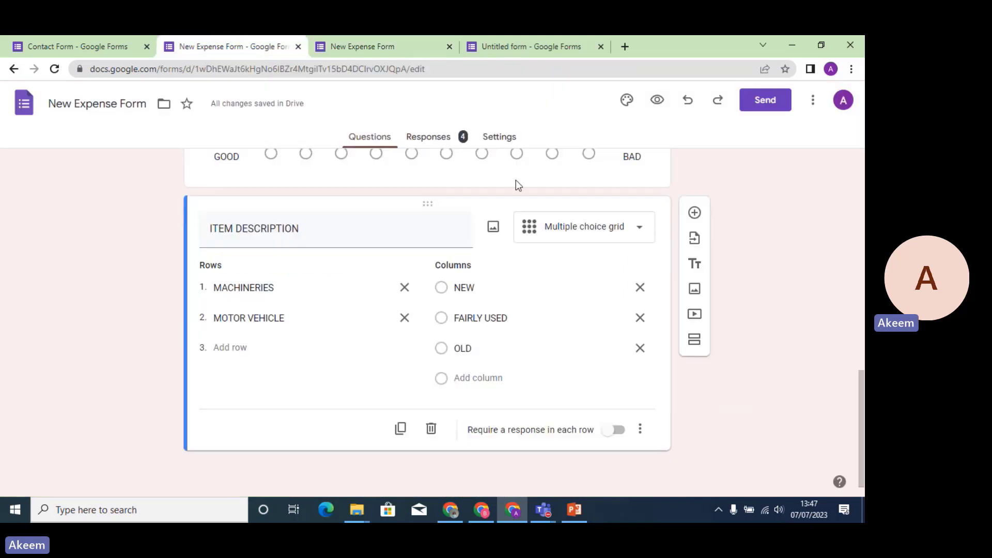
left_click(447, 138)
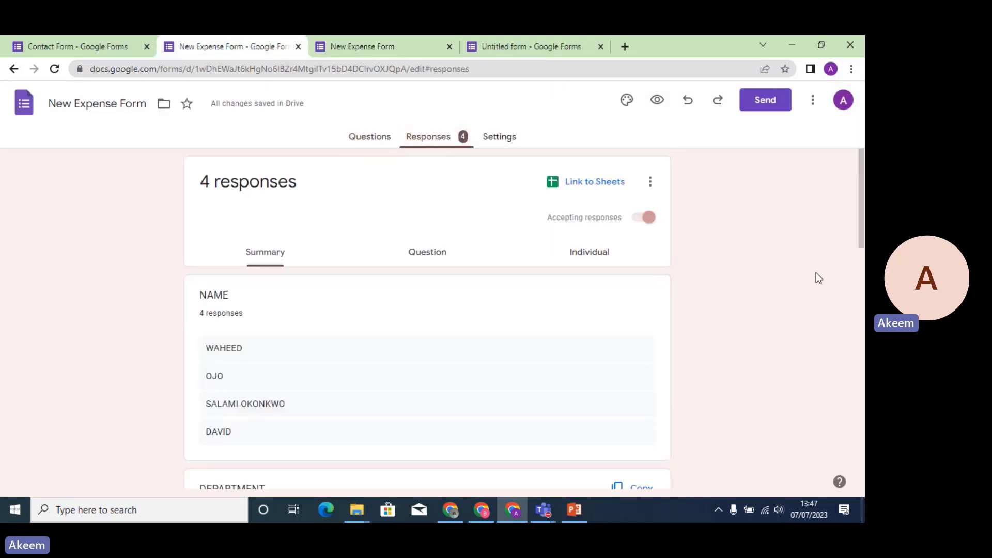
left_click_drag(859, 228, 859, 349)
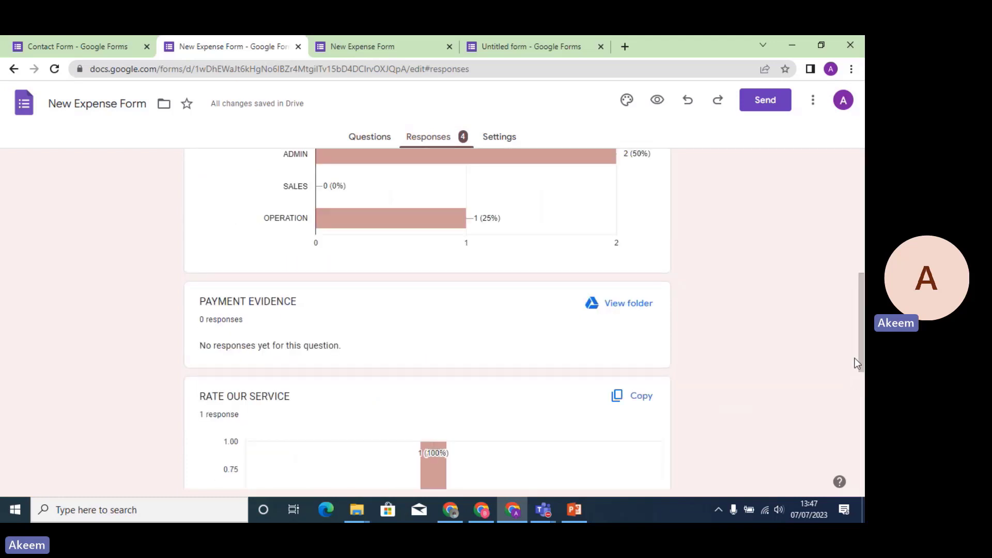
scroll(844, 237, "up", 7)
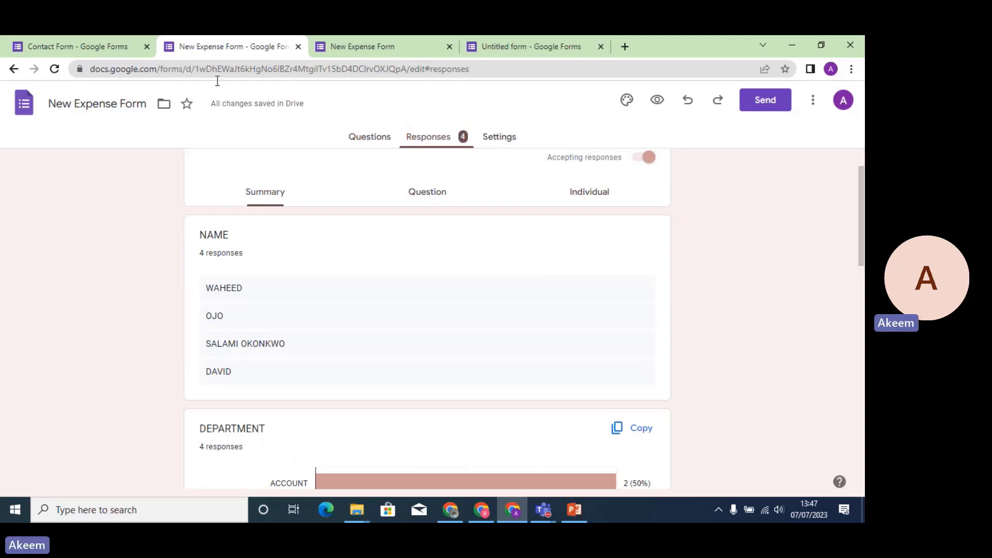
left_click(359, 145)
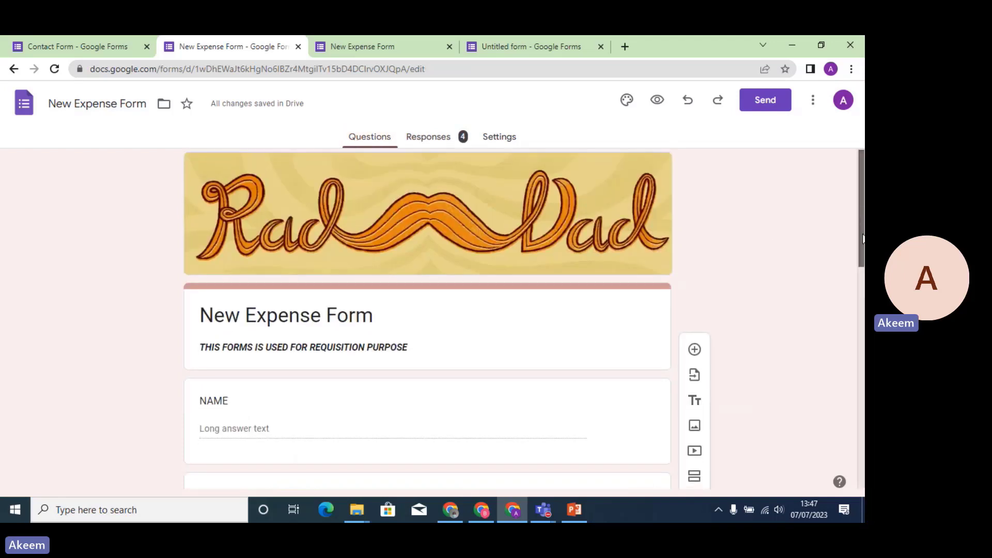
Change ITEM DESCRIPTION's question type from Multiple choice grid to Checkbox grid.
left_click_drag(861, 213, 863, 443)
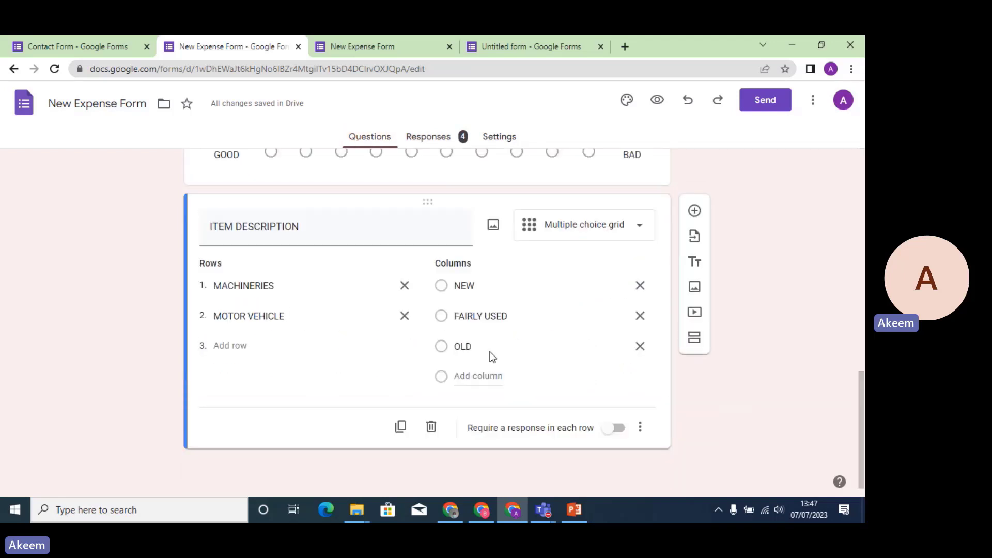
left_click(640, 233)
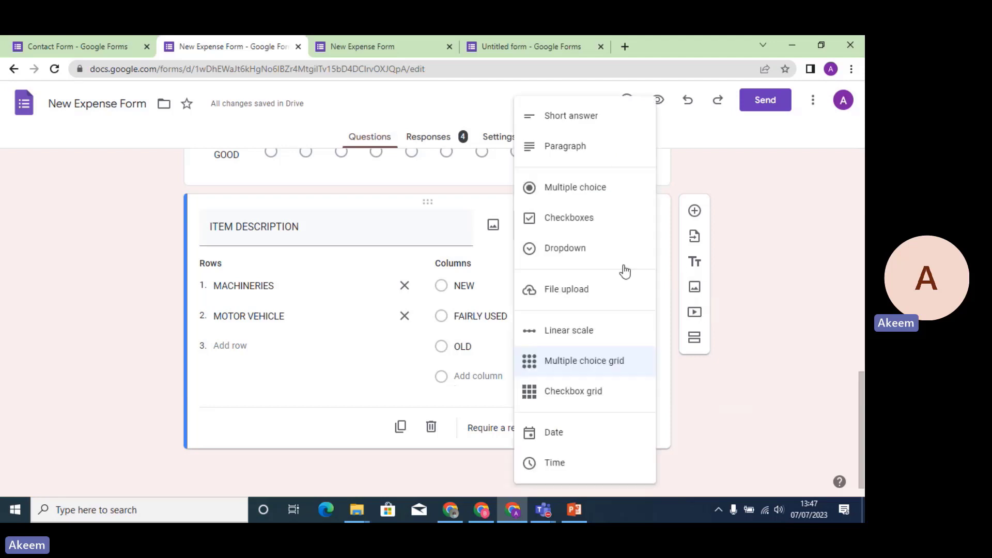
left_click(592, 394)
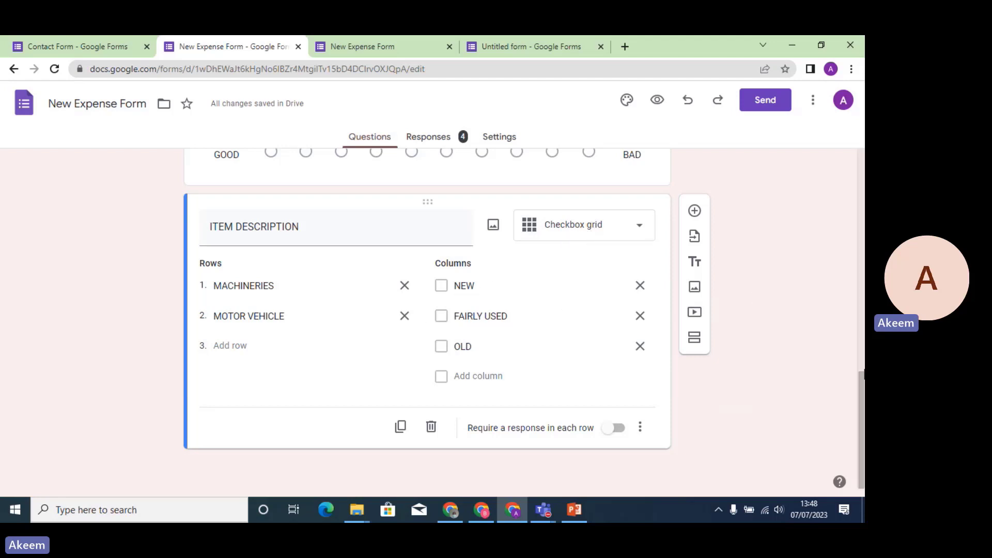
left_click_drag(860, 385, 854, 295)
scroll(853, 295, "down", 5)
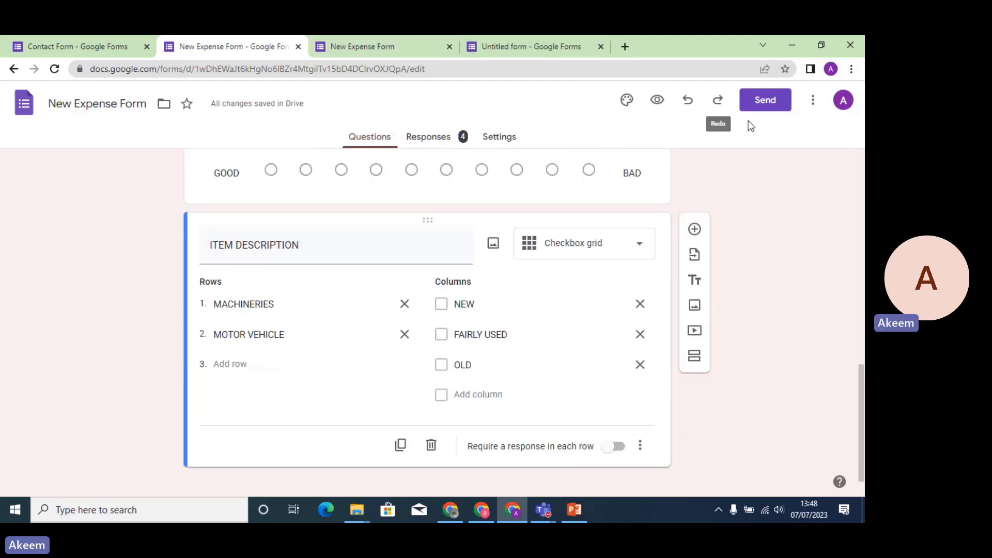
In the preview grid, tick MACHINERIES: NEW, FAIRLY USED and MOTOR VEHICLE: FAIRLY USED, OLD.
left_click(657, 100)
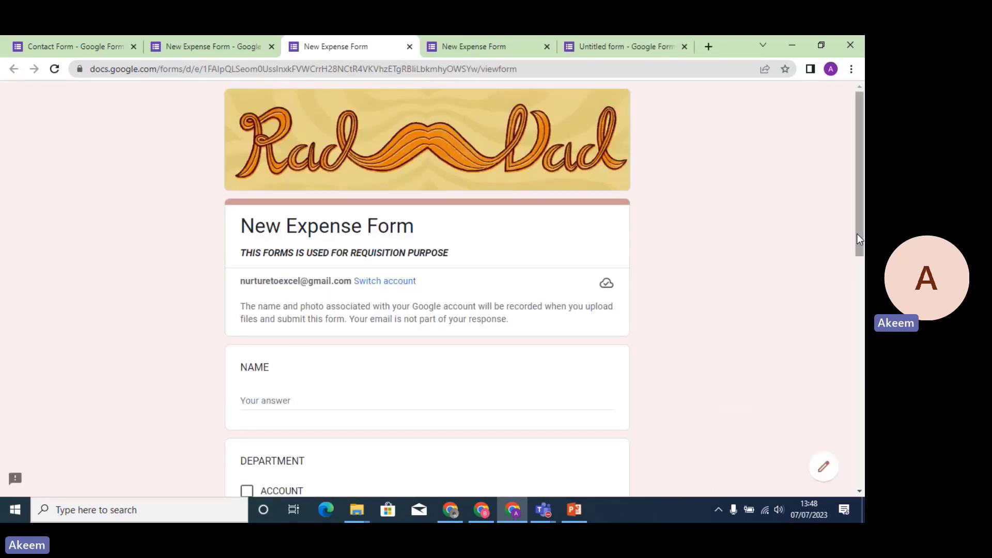
scroll(857, 234, "down", 4)
left_click_drag(863, 330, 863, 368)
scroll(427, 290, "down", 2)
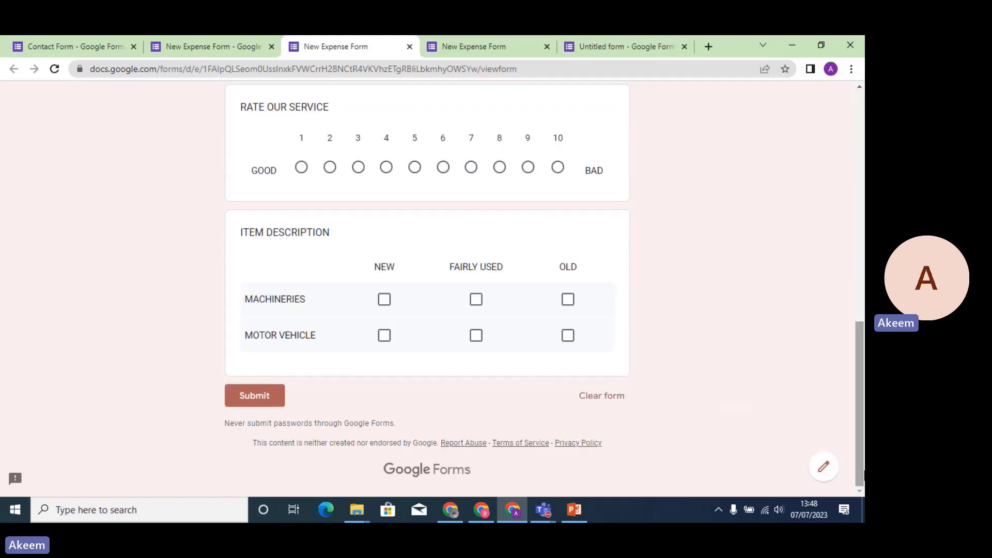
left_click(384, 300)
left_click(477, 302)
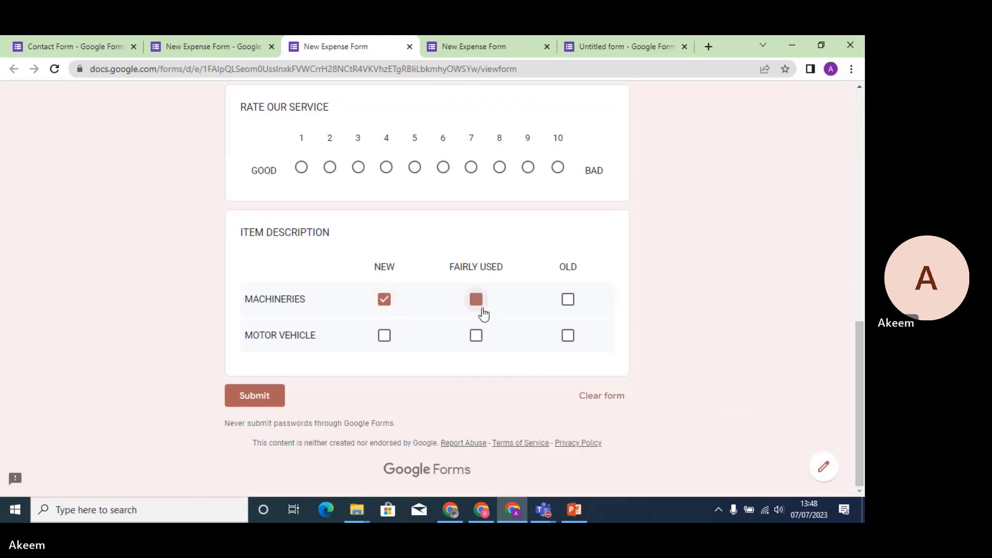
left_click(476, 341)
left_click(567, 341)
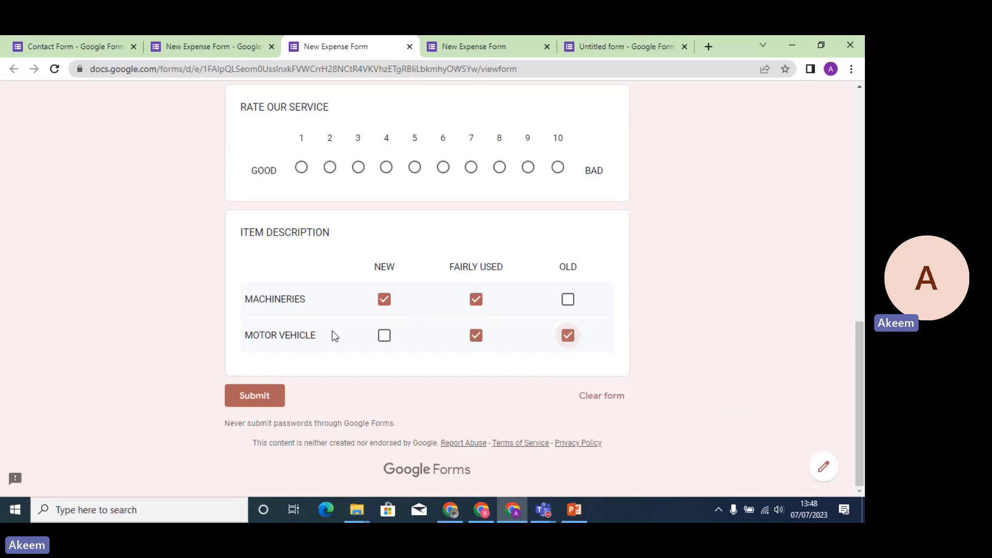
Add a Date-type question titled DATE below ITEM DESCRIPTION.
left_click(408, 48)
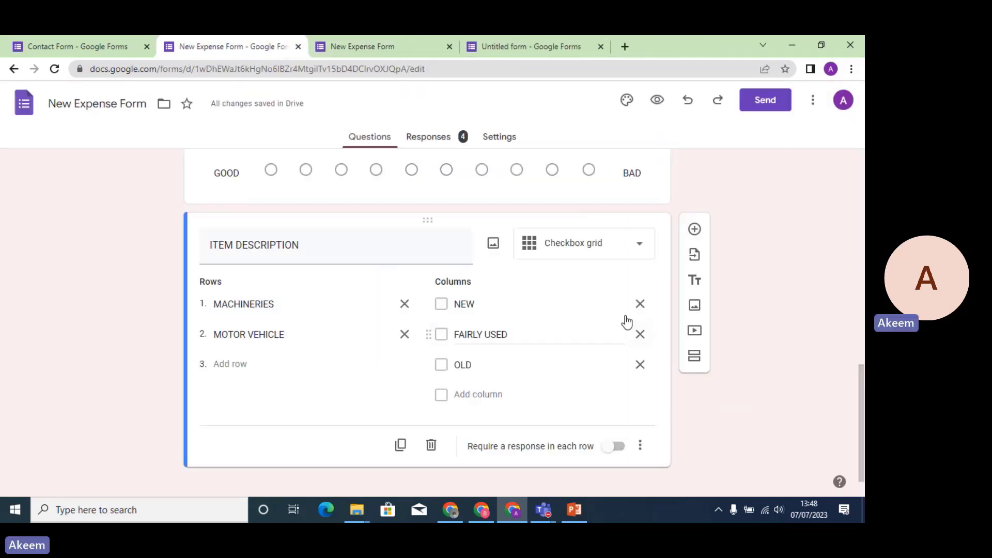
left_click(645, 258)
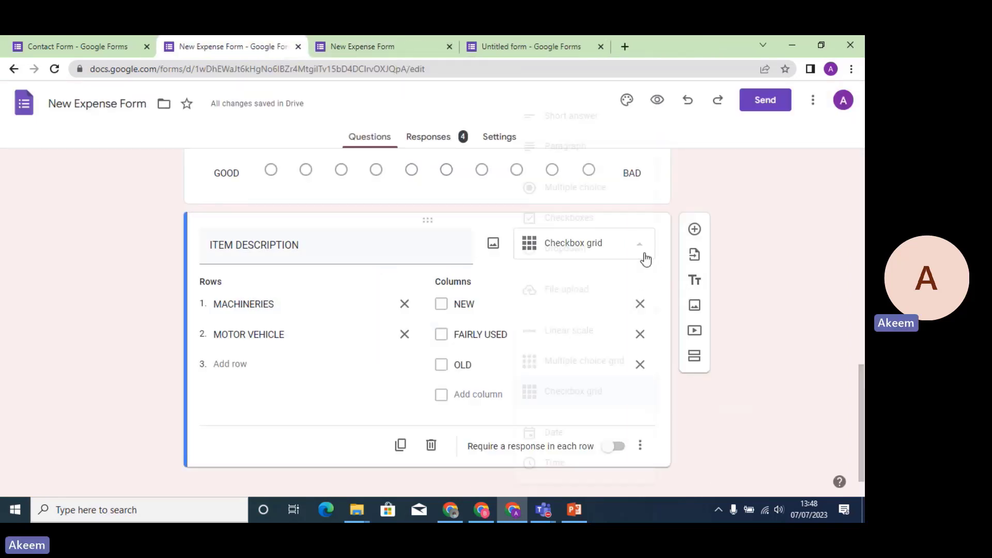
left_click(361, 425)
left_click(703, 227)
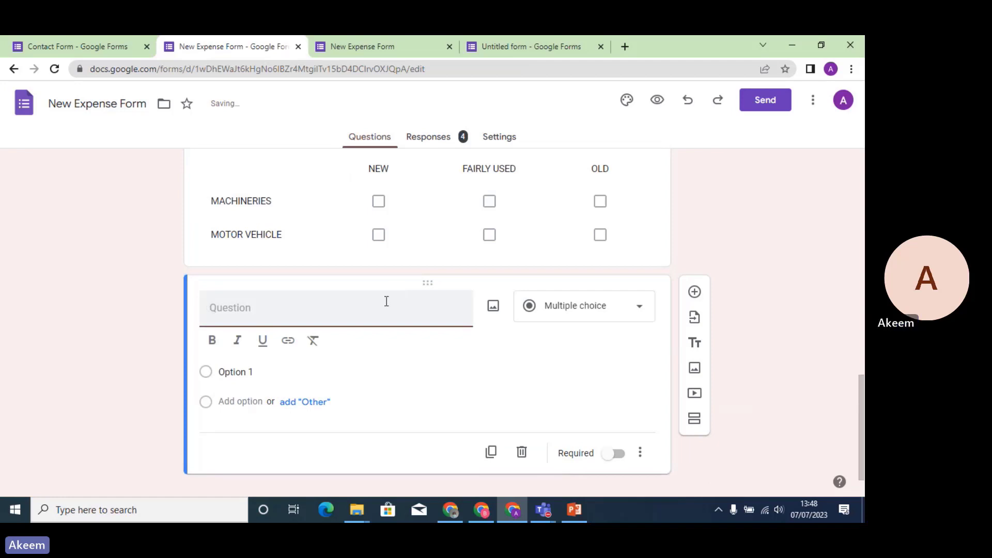
type("DATE")
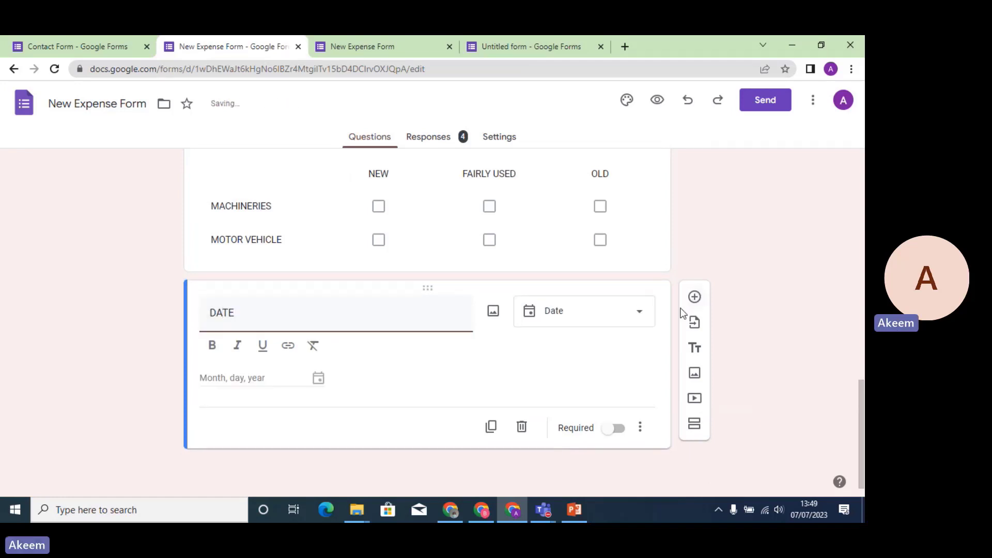
left_click(640, 312)
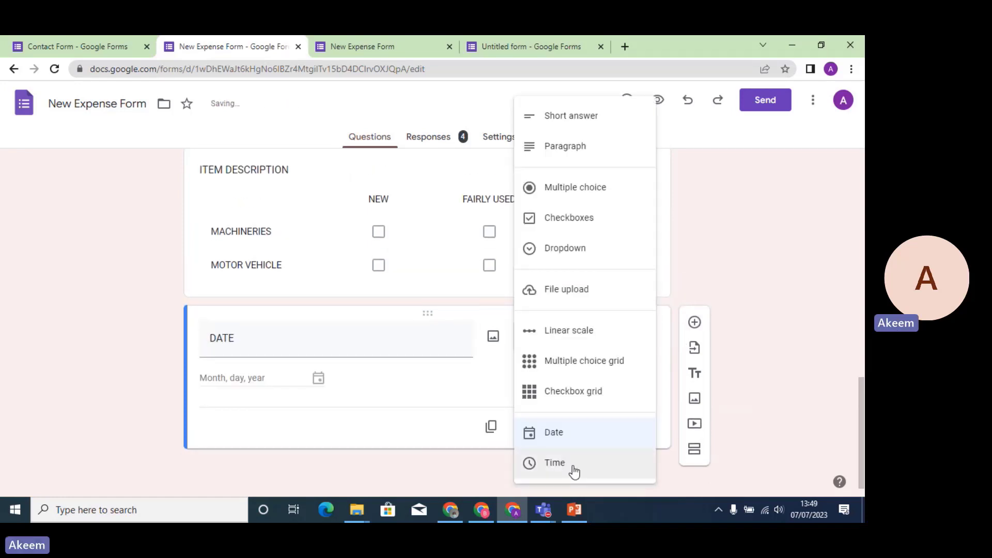
left_click(570, 438)
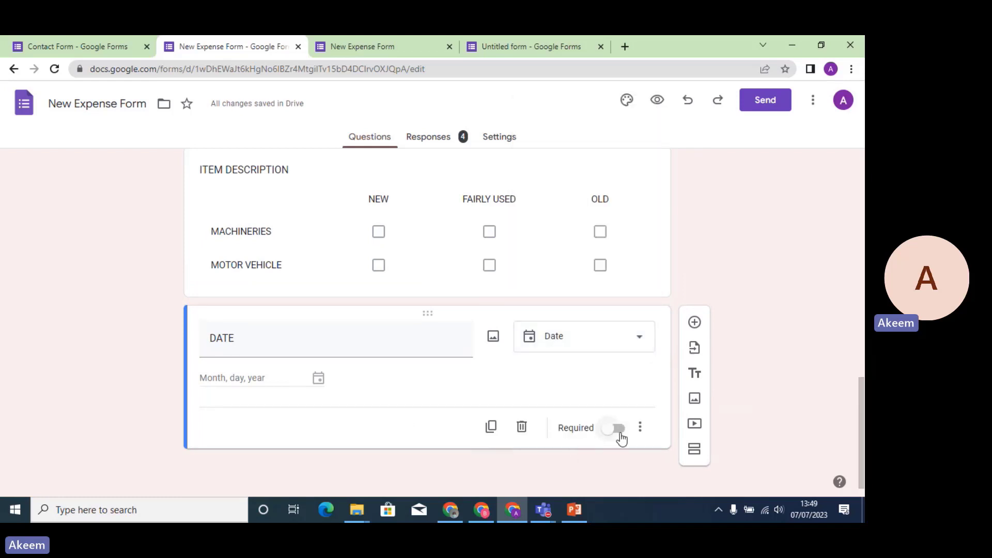
Turn off Include year and turn on Include time for the DATE question.
left_click(639, 427)
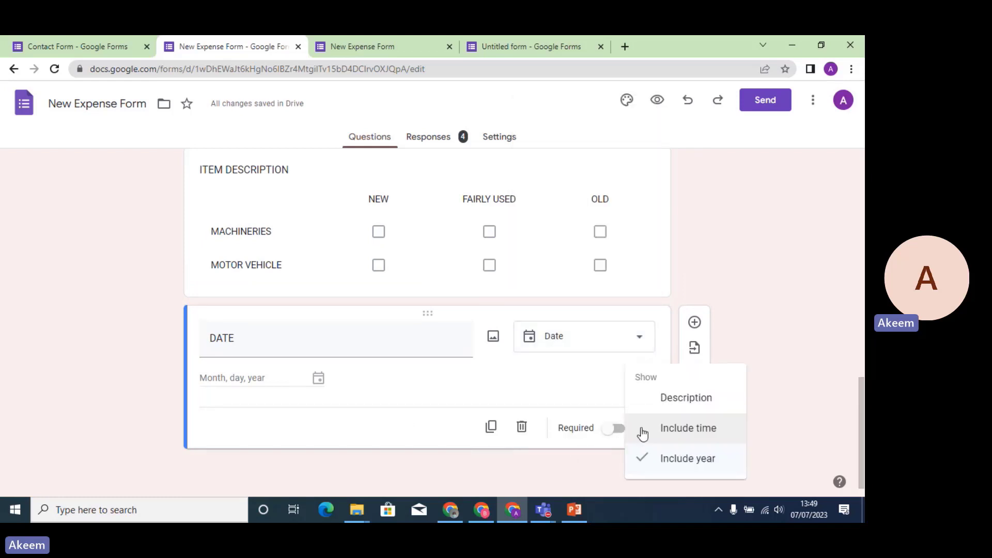
left_click(680, 461)
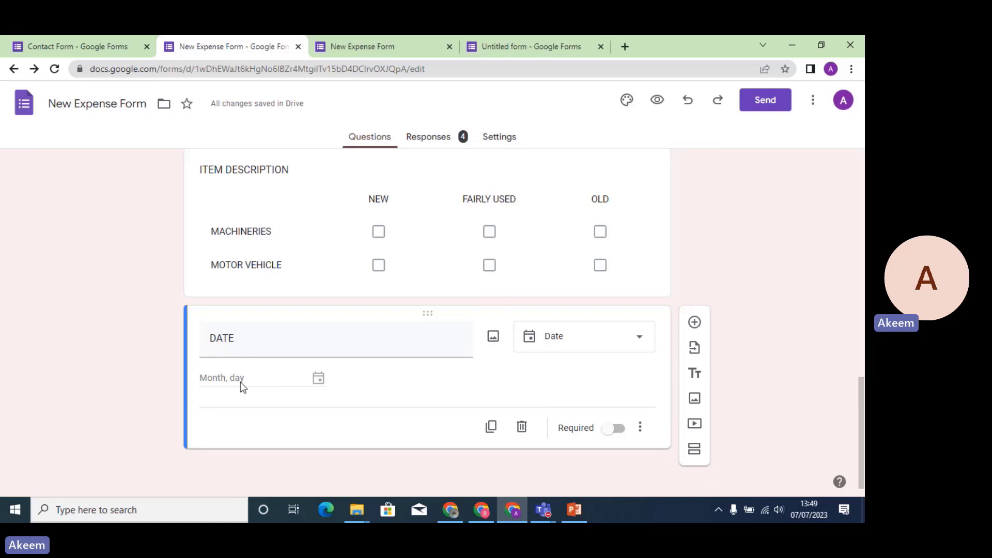
left_click(640, 426)
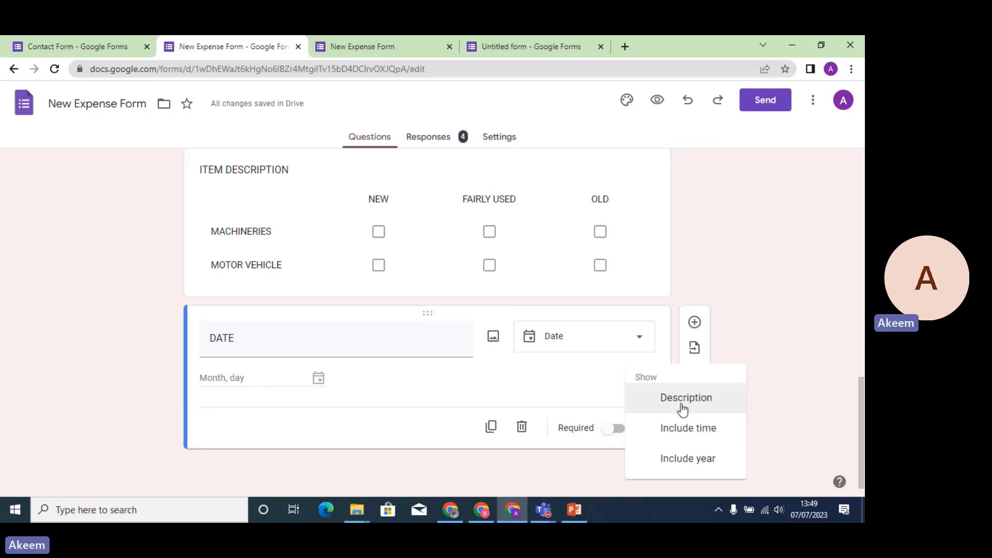
left_click(681, 429)
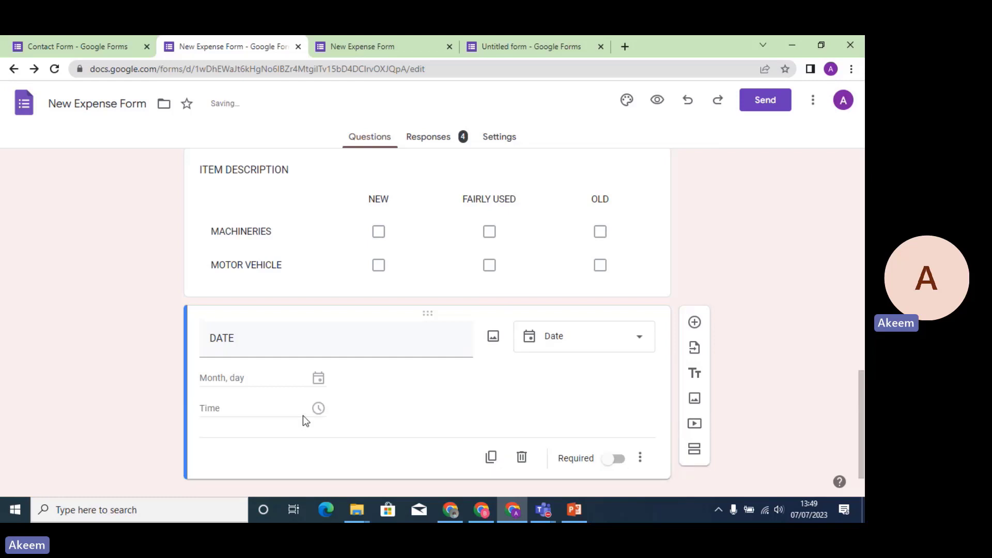
left_click(657, 99)
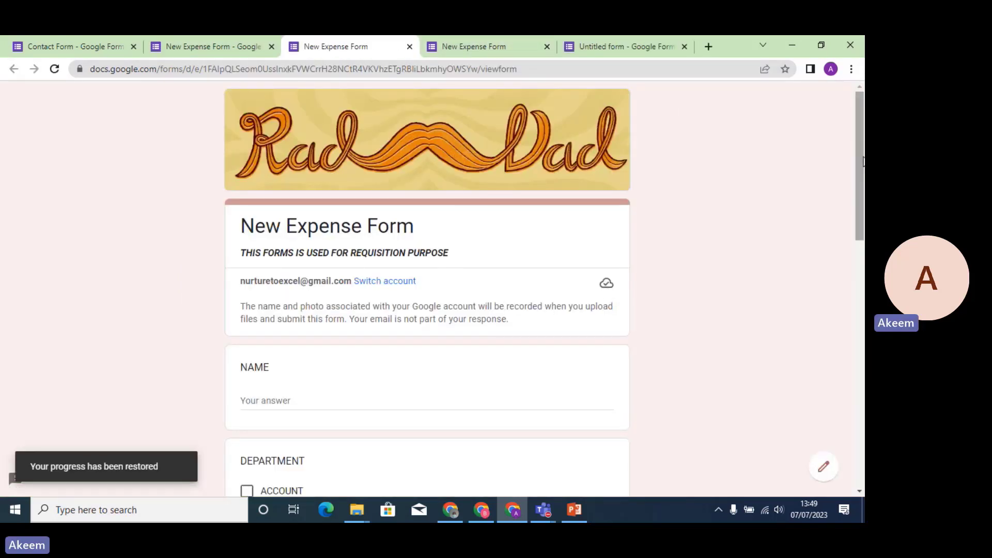
Choose PM for the DATE question's time in the preview.
left_click_drag(862, 161, 862, 413)
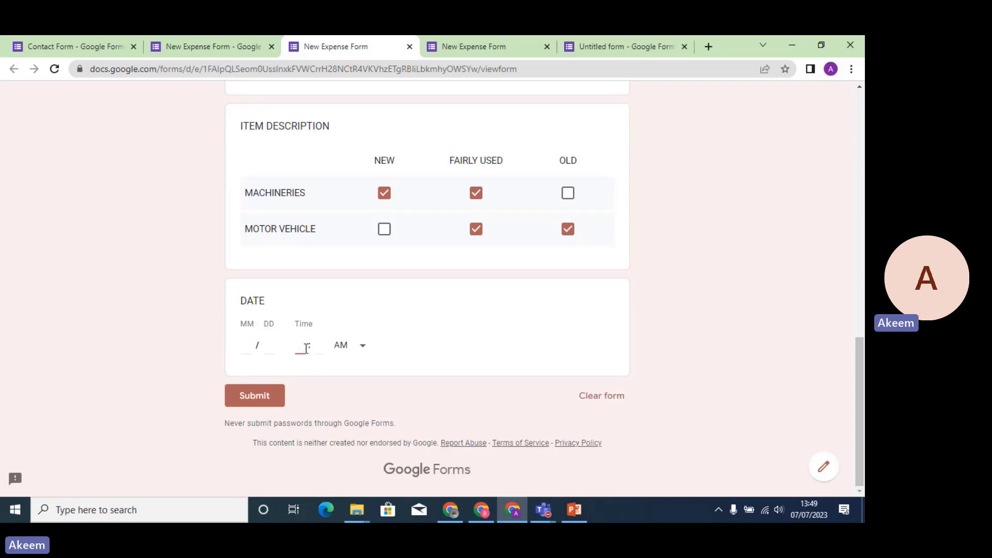
left_click(361, 347)
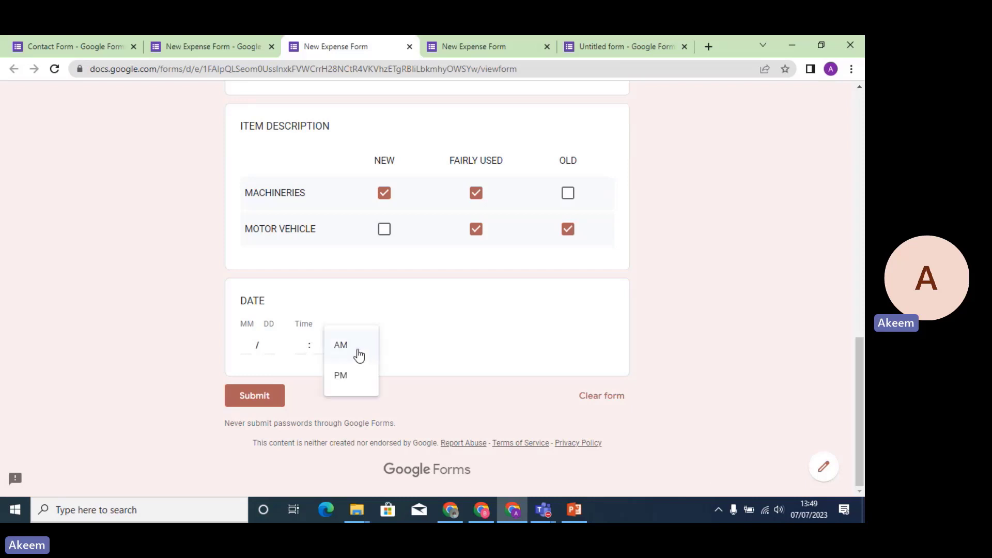
left_click(355, 376)
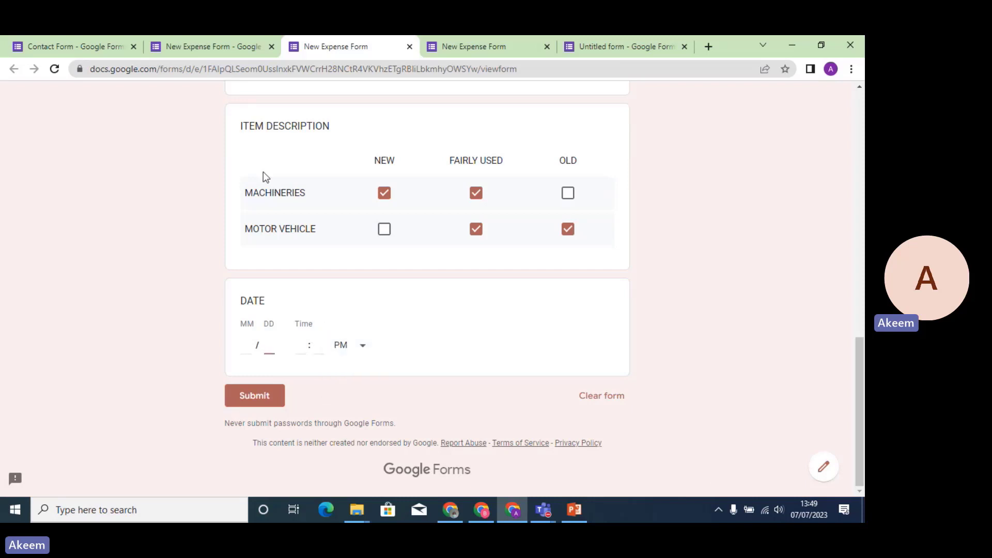
Re-enable Include year on the DATE question and preview the form again.
left_click(409, 47)
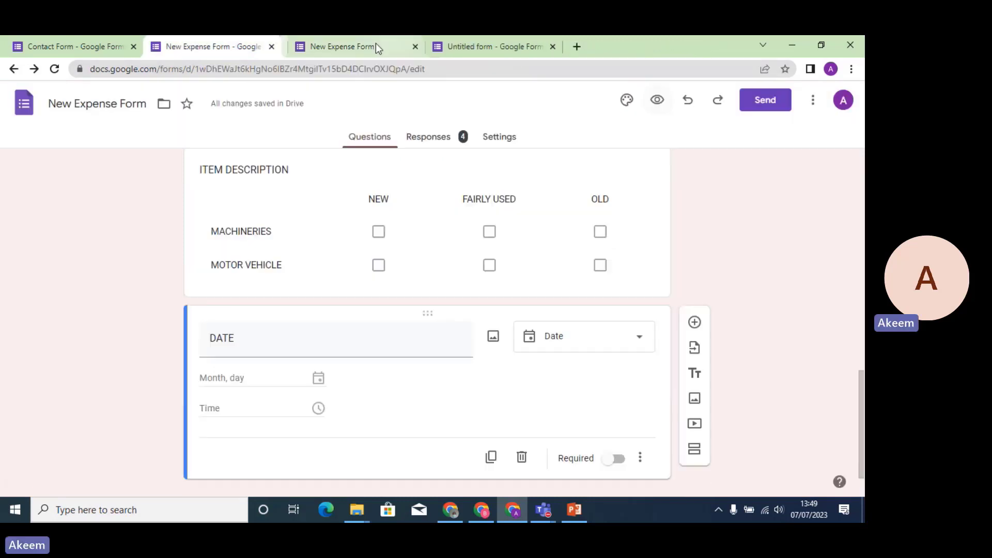
left_click(641, 458)
left_click(687, 460)
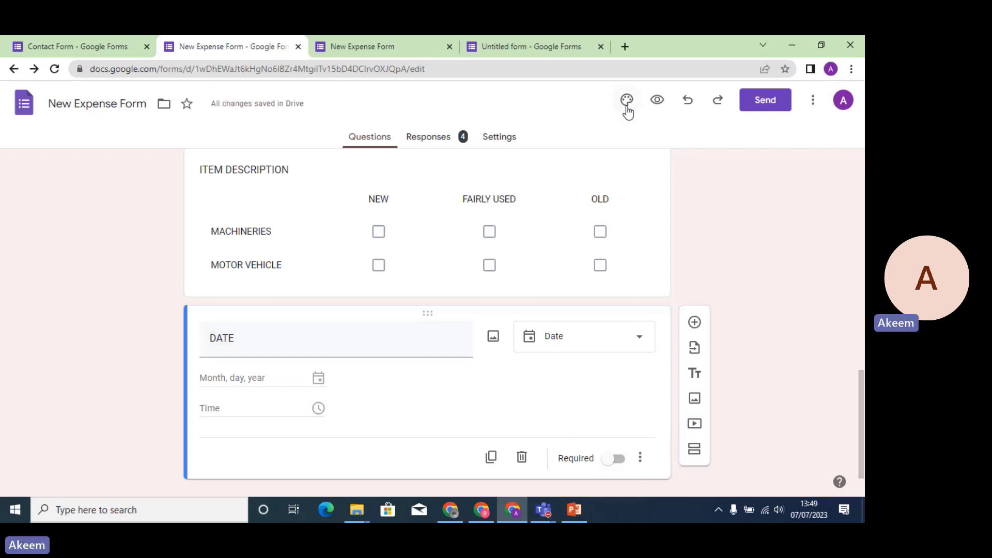
left_click(657, 100)
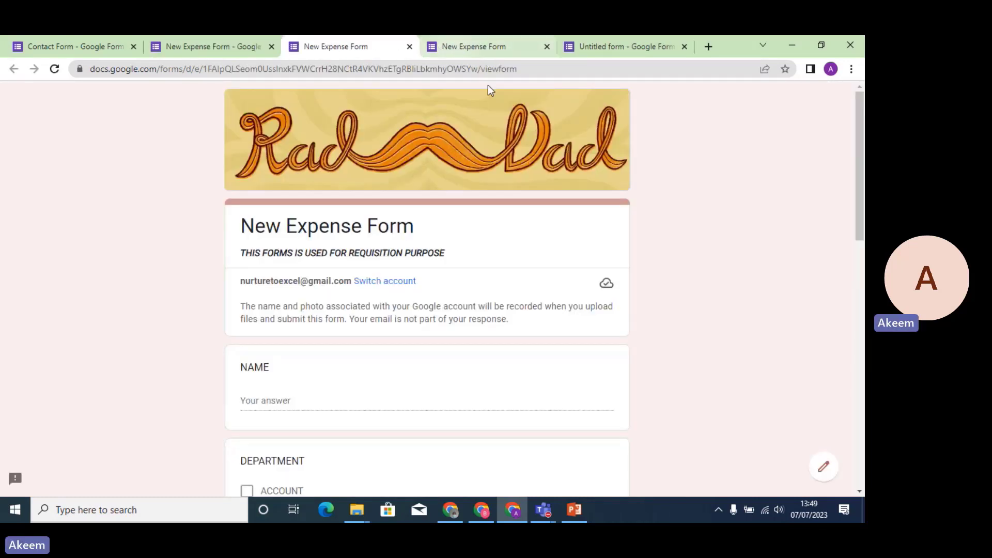
Open and dismiss the DATE calendar picker in the preview, then close the preview.
left_click_drag(858, 154, 860, 394)
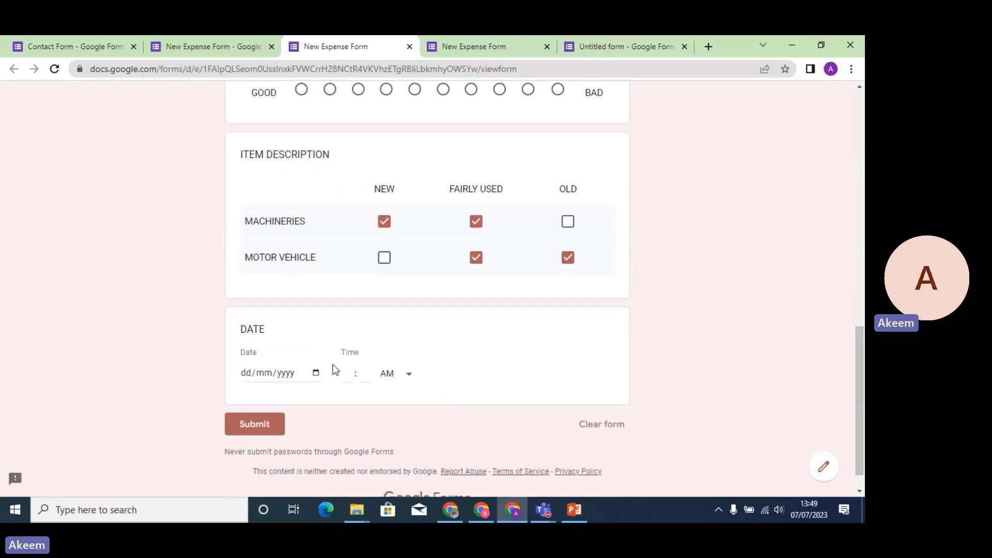
left_click(316, 372)
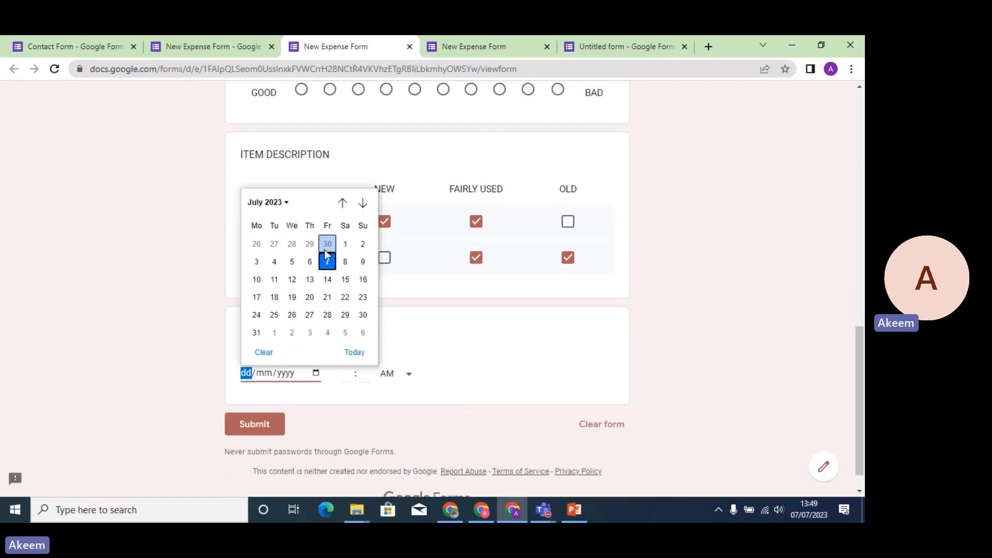
left_click(506, 370)
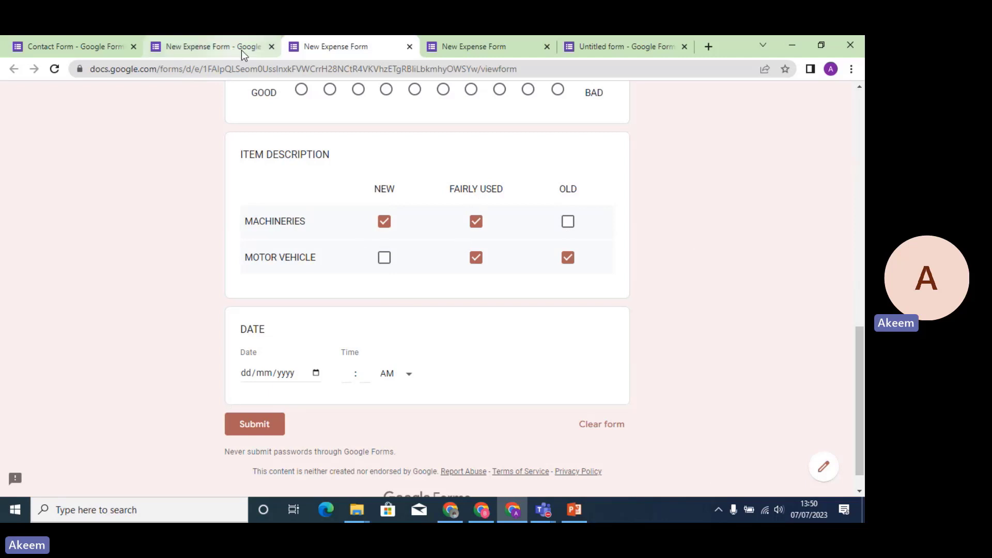
left_click_drag(860, 332, 862, 146)
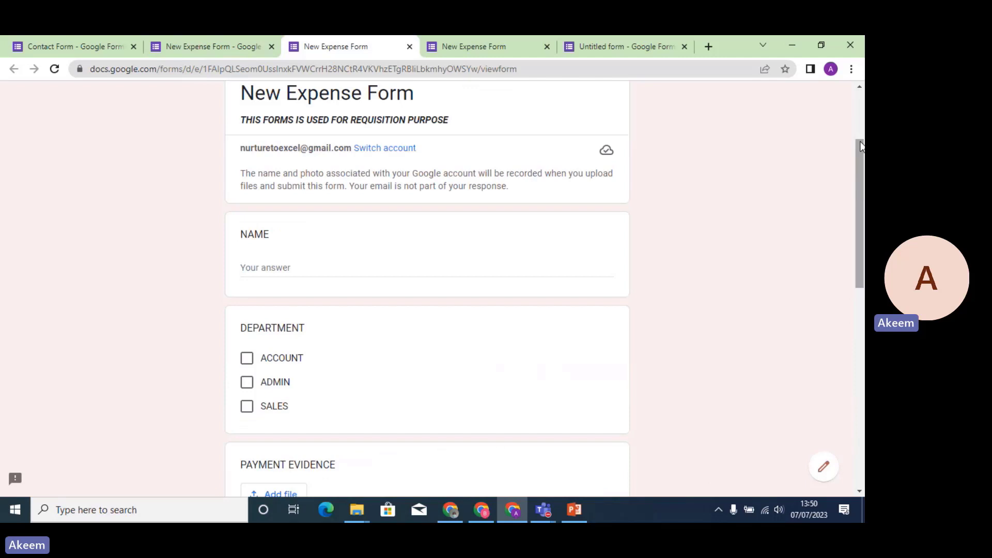
left_click(410, 47)
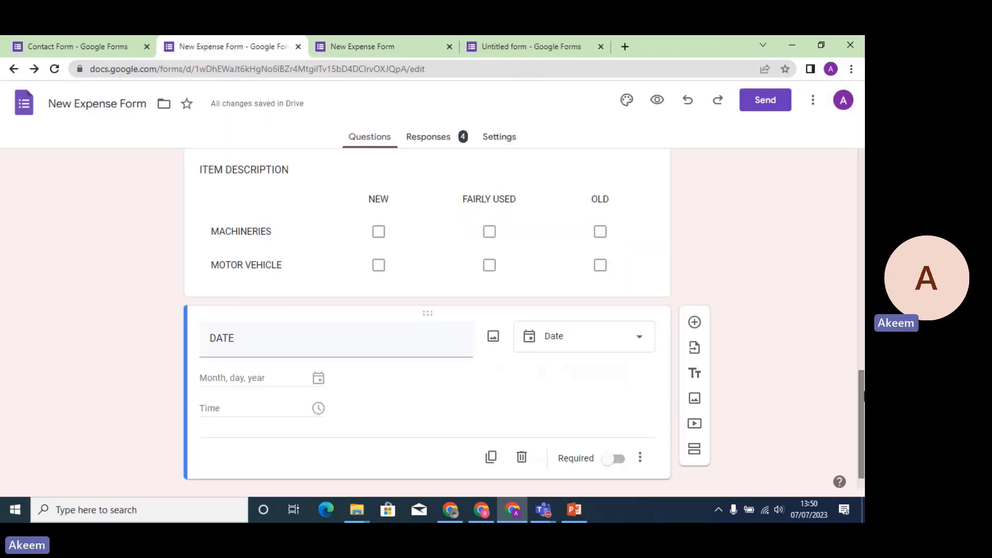
Start another response, rate the service 7, submit it and return to the editor.
left_click_drag(864, 396, 863, 418)
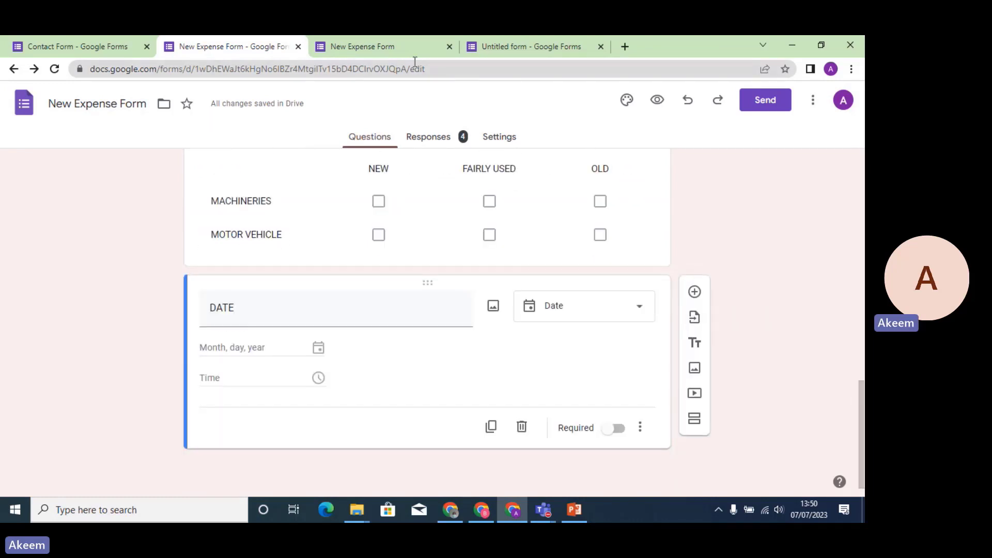
left_click(398, 46)
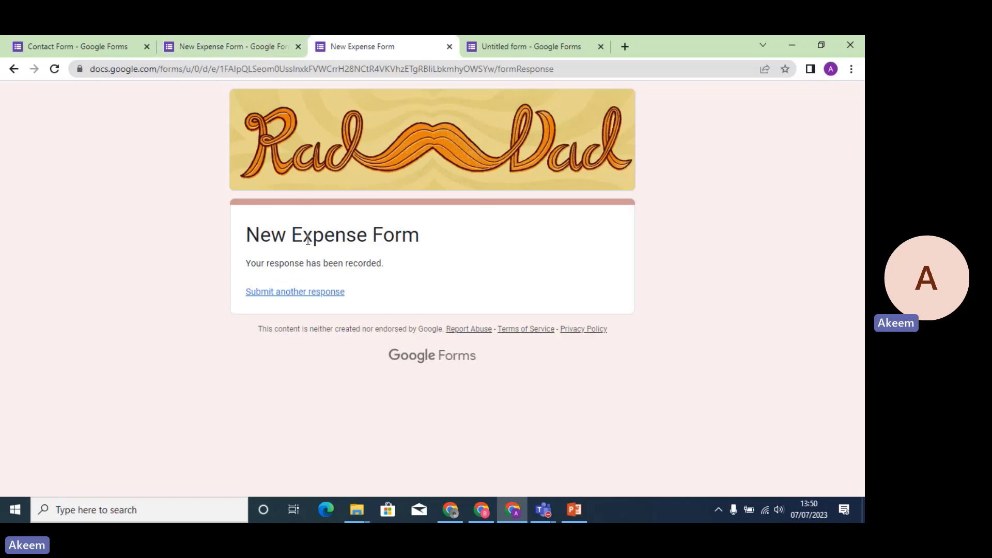
left_click(311, 292)
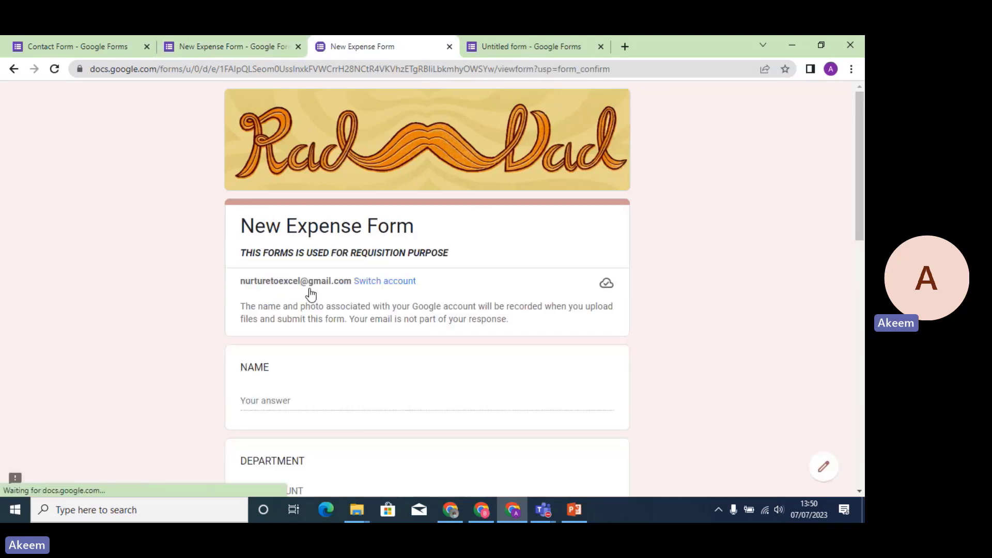
left_click_drag(861, 157, 863, 343)
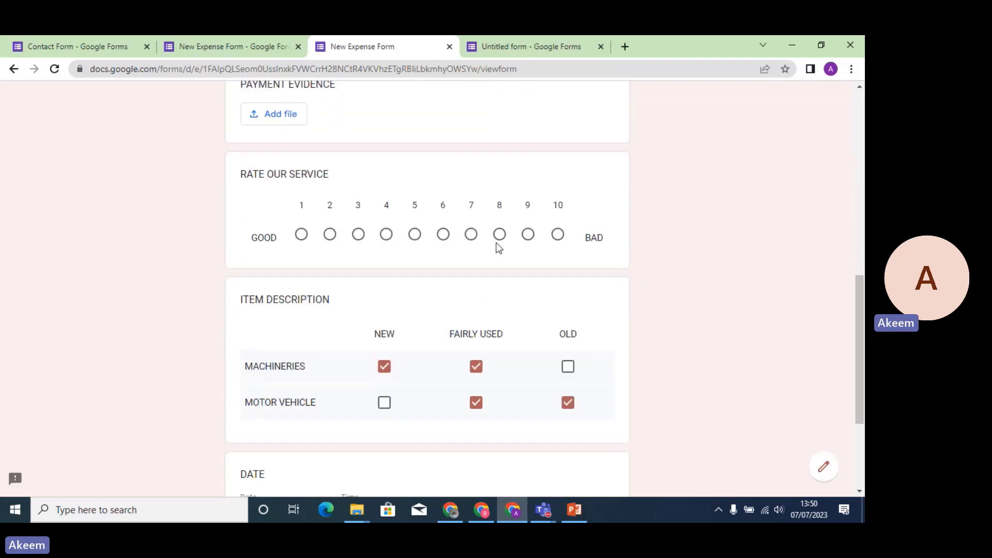
left_click(471, 235)
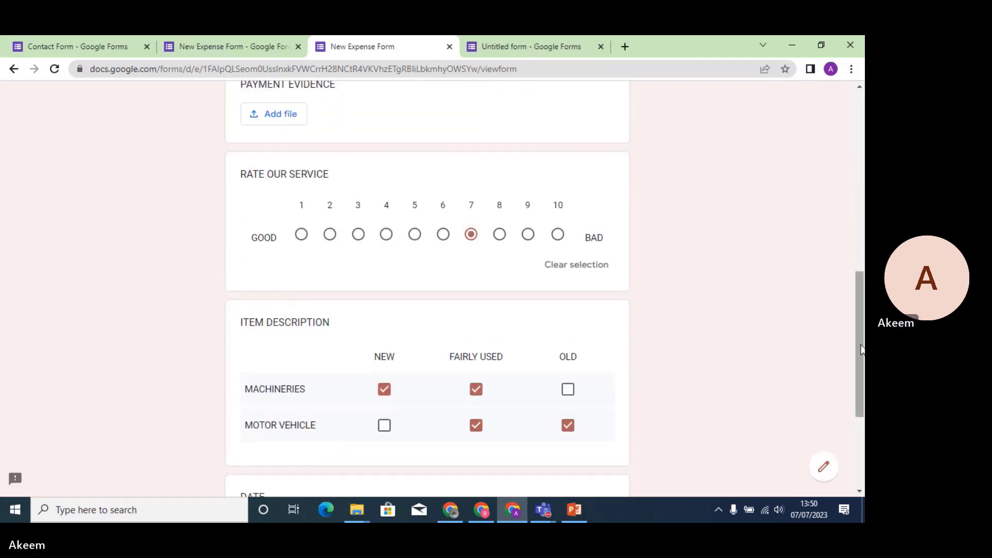
left_click_drag(861, 348, 861, 416)
left_click(250, 399)
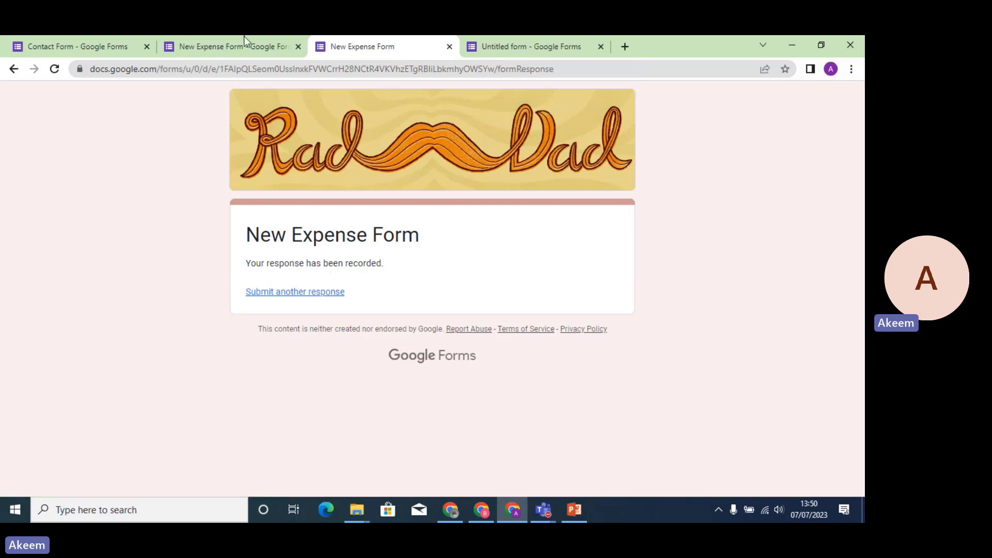
left_click(238, 50)
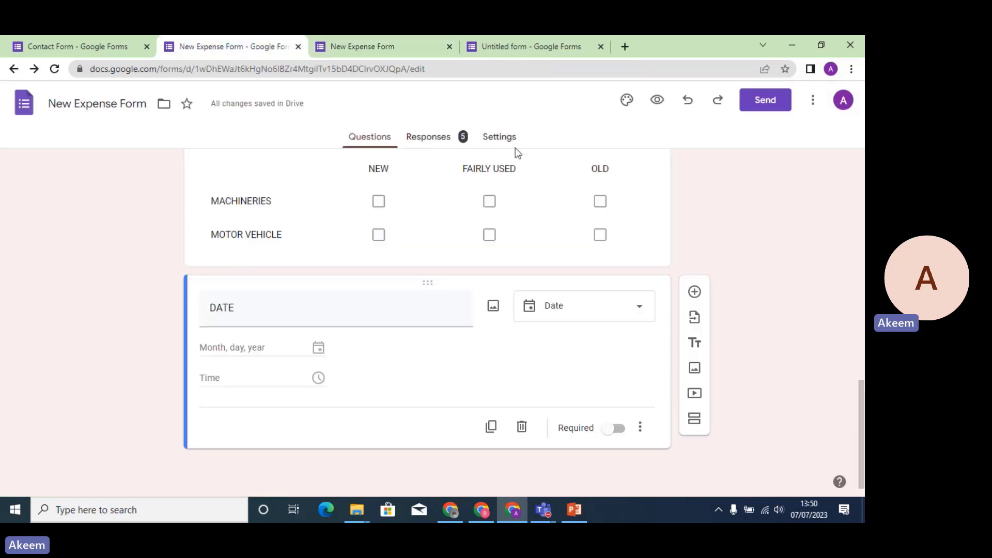
Scroll the Responses summary charts, close the submitted-response page, and go back to Questions.
left_click(432, 138)
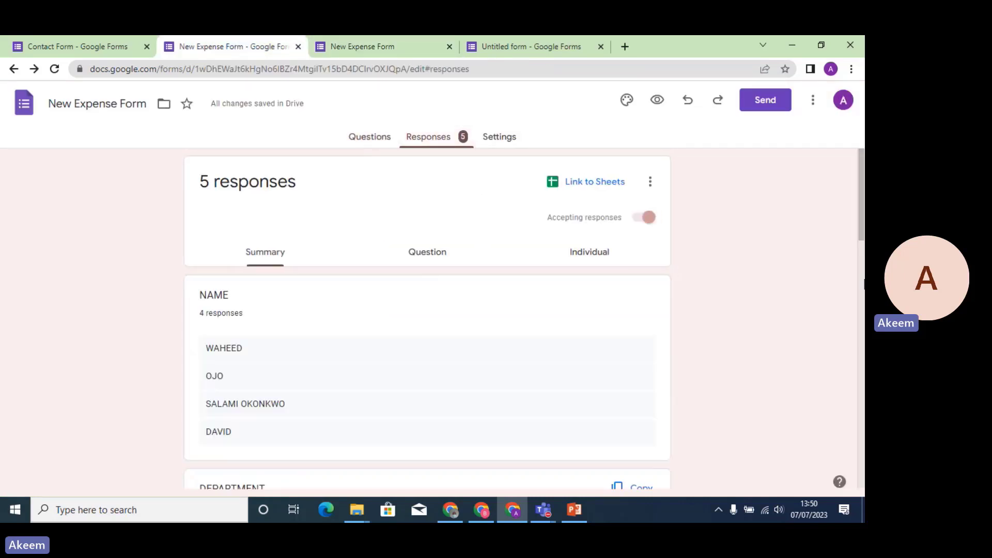
left_click_drag(862, 234, 862, 482)
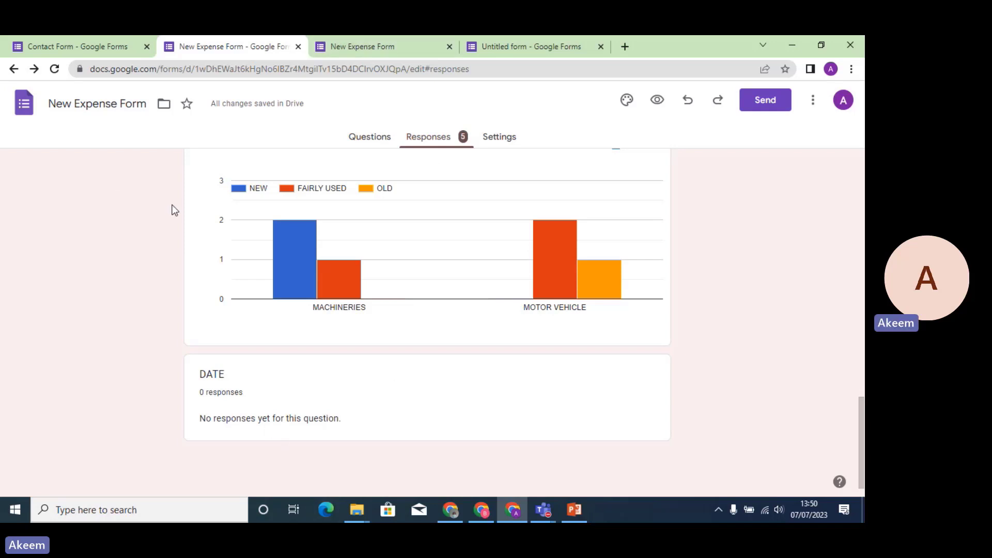
left_click(390, 49)
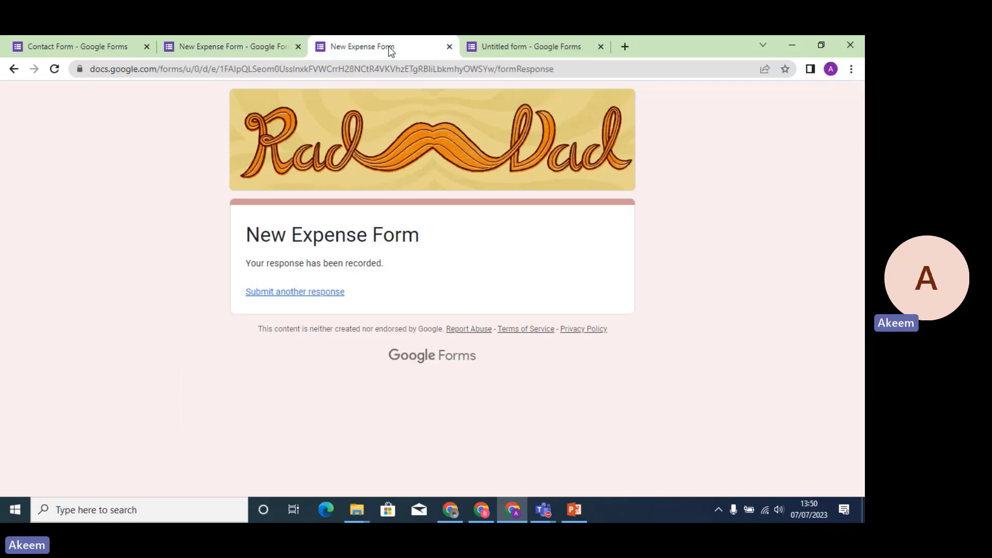
left_click(450, 47)
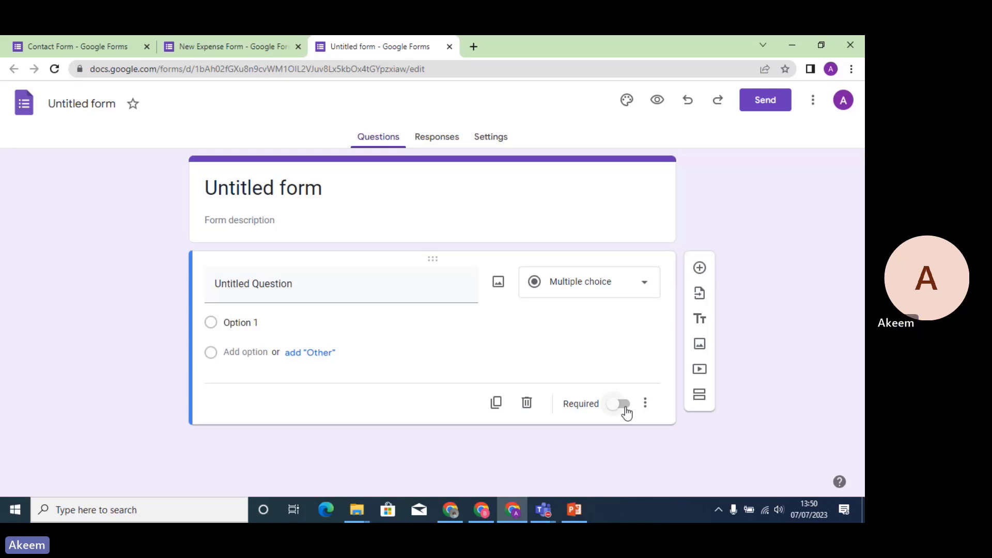
left_click(249, 44)
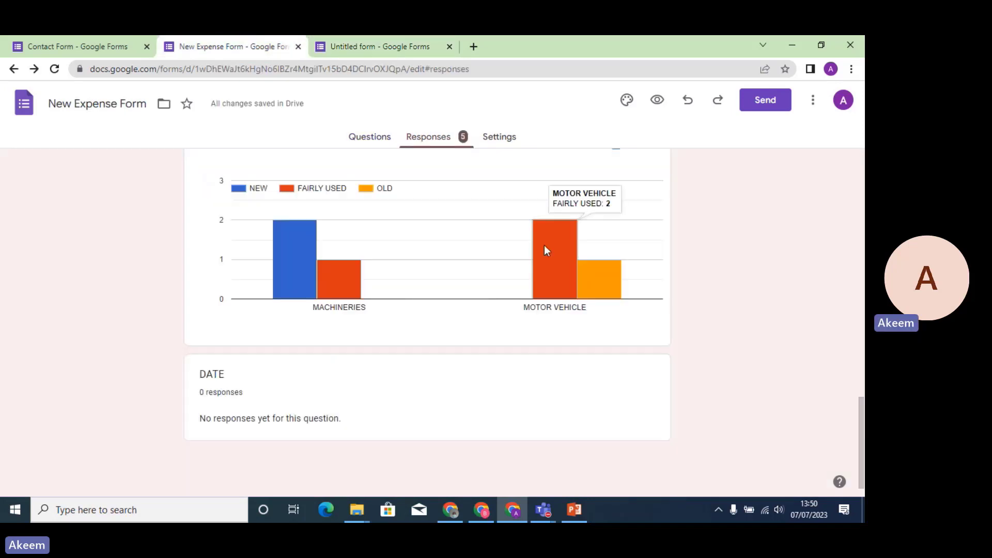
left_click(371, 143)
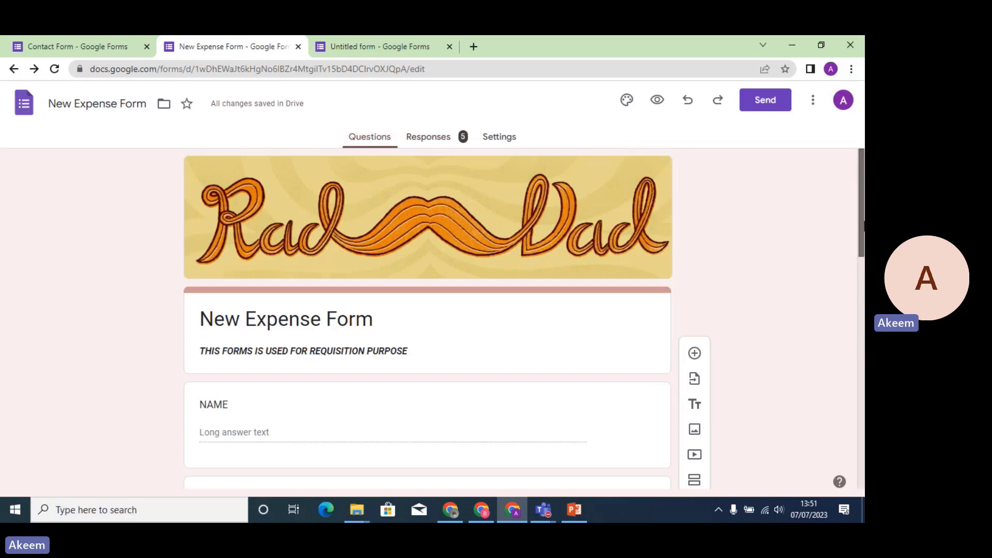
Turn on Required for the DEPARTMENT question and preview the New Expense Form as a respondent.
scroll(812, 349, "down", 4)
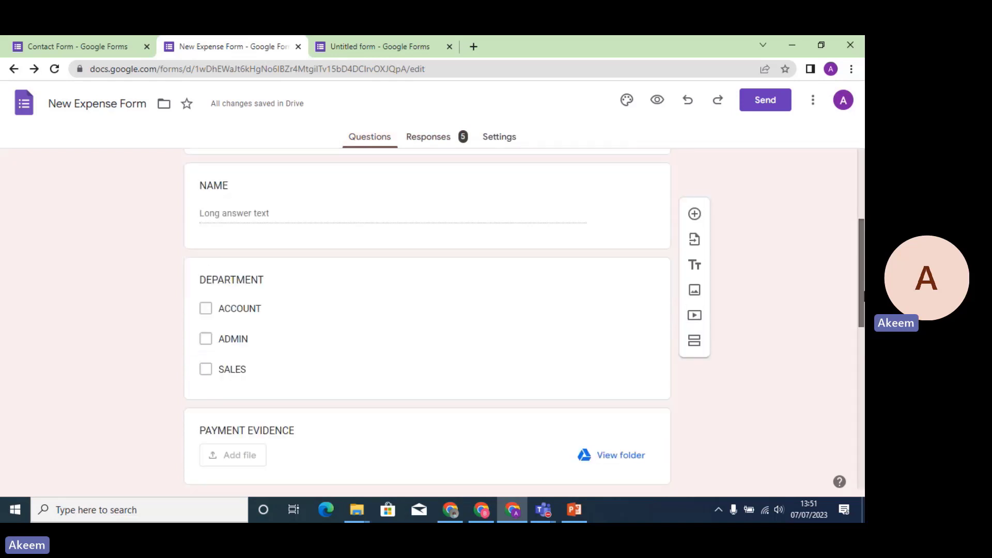
left_click(558, 344)
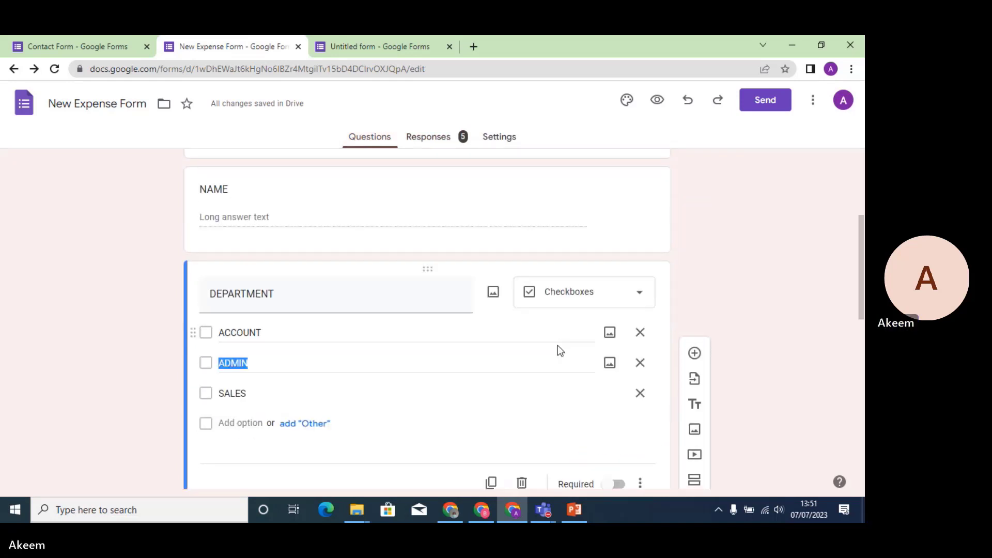
left_click(617, 484)
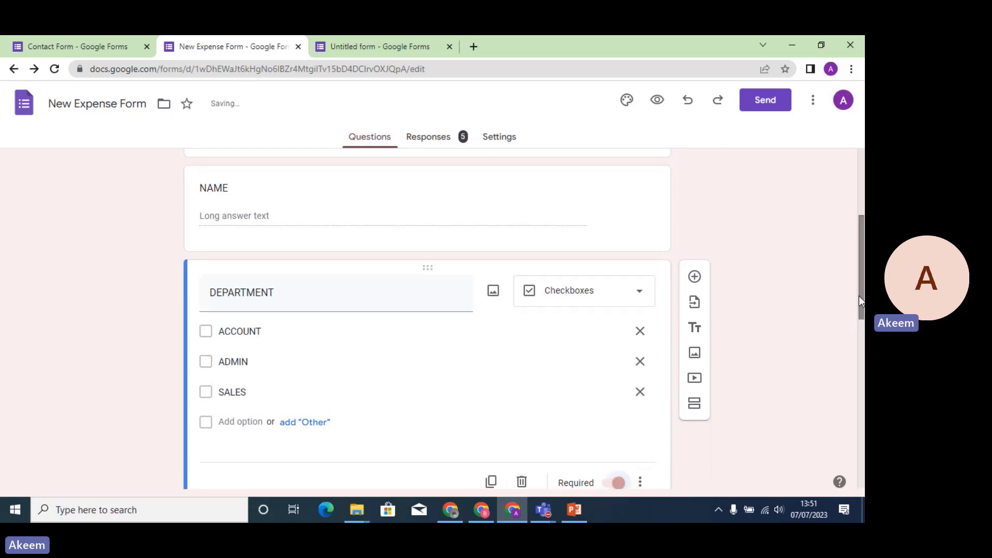
mouse_move(862, 298)
left_mouse_down()
mouse_move(862, 347)
mouse_move(860, 314)
left_mouse_up()
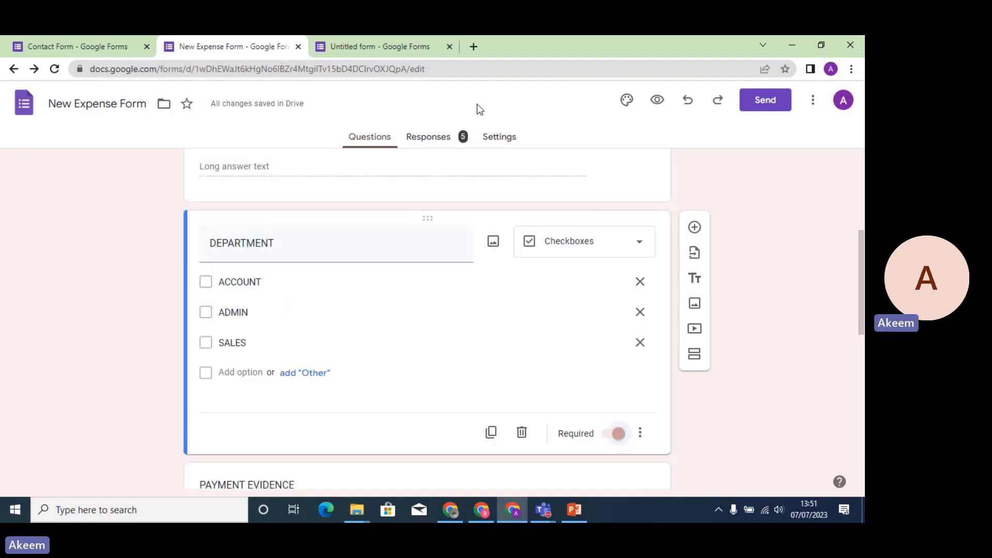
left_click(652, 105)
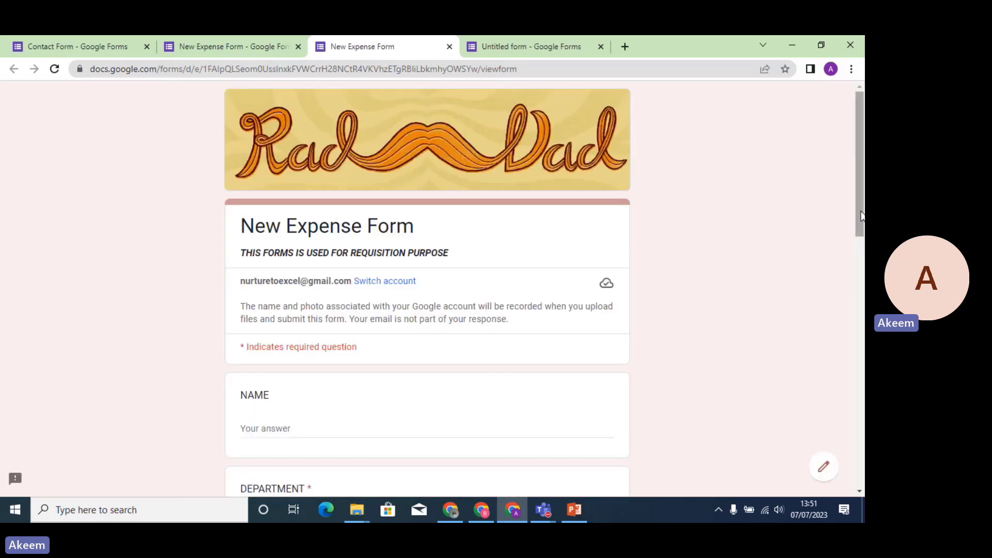
Fill a test response: a name, motor vehicle fairly used, date 6 July 2023, rating 6, machineries new.
scroll(861, 250, "down", 3)
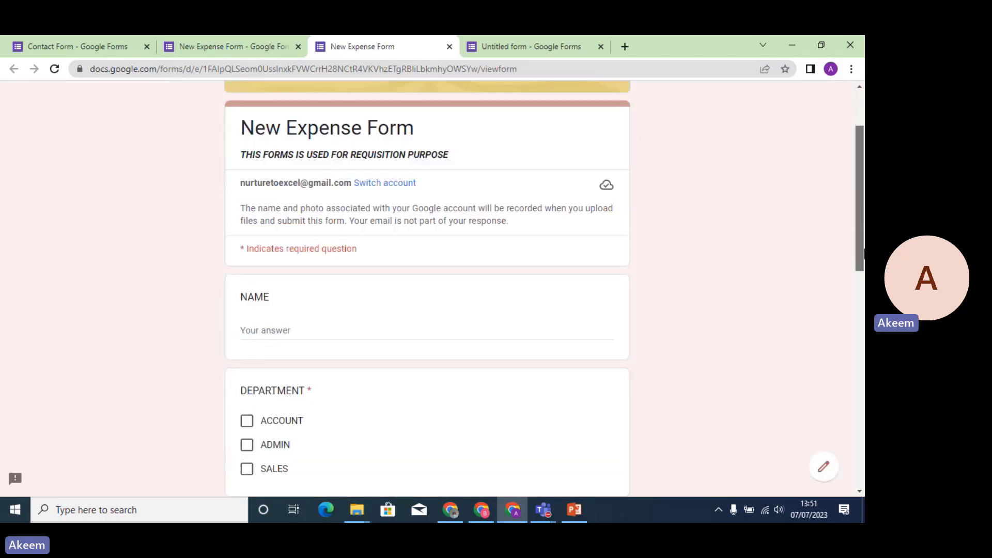
left_click(362, 279)
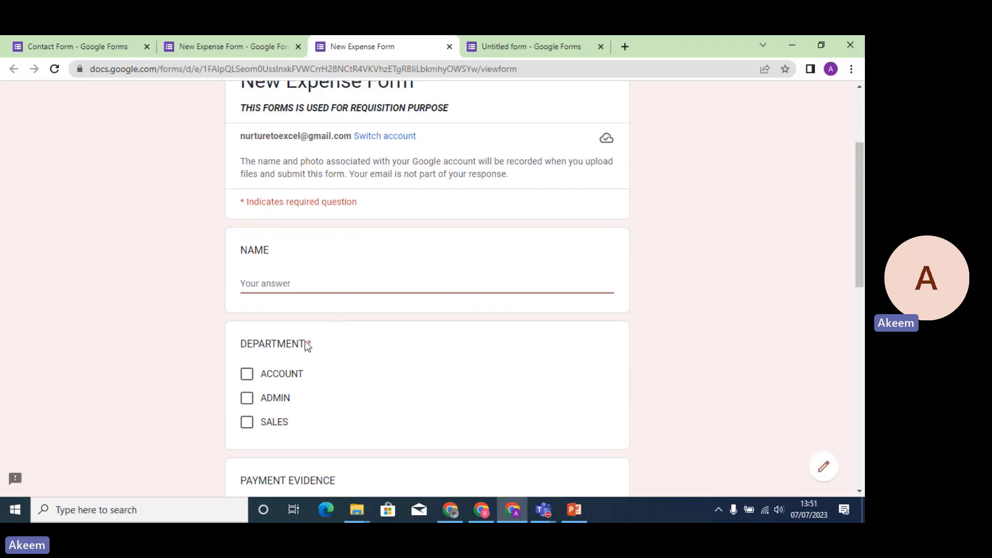
type("S")
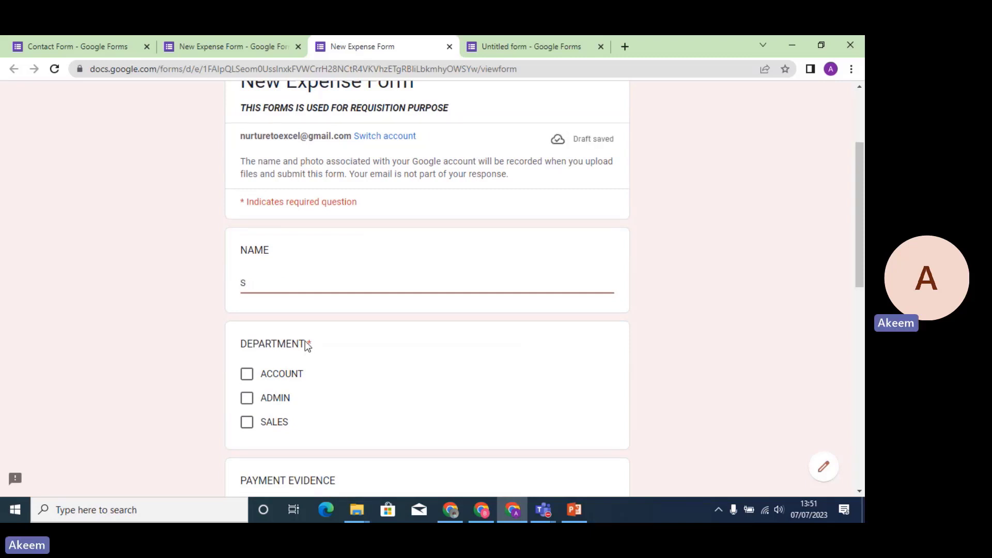
type("HINA")
left_click(860, 314)
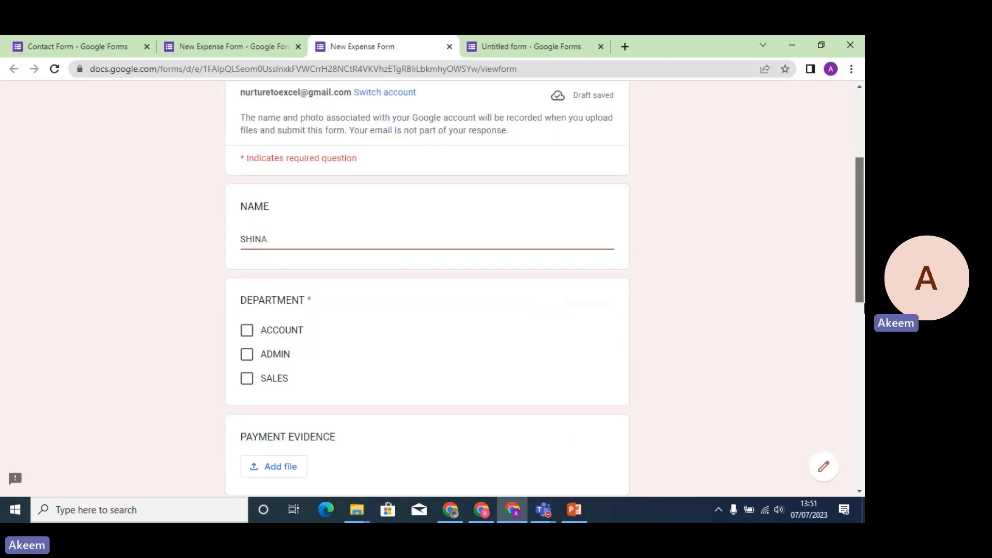
scroll(811, 423, "down", 4)
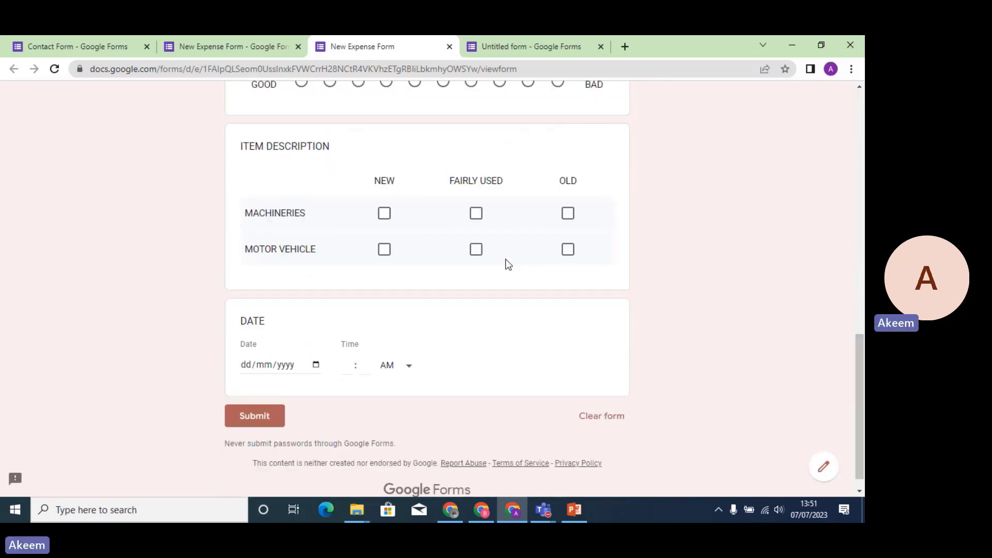
left_click(476, 252)
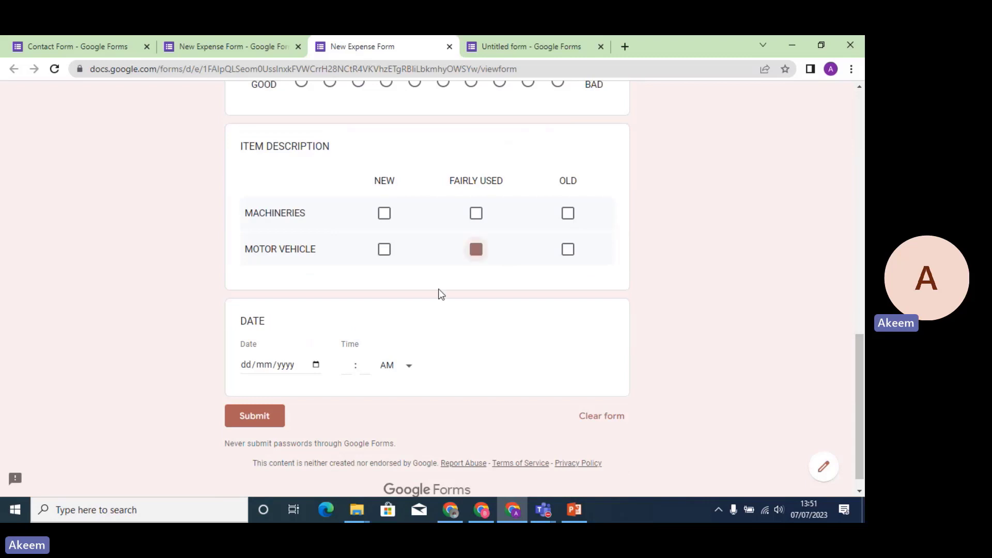
left_click(316, 365)
left_click(313, 257)
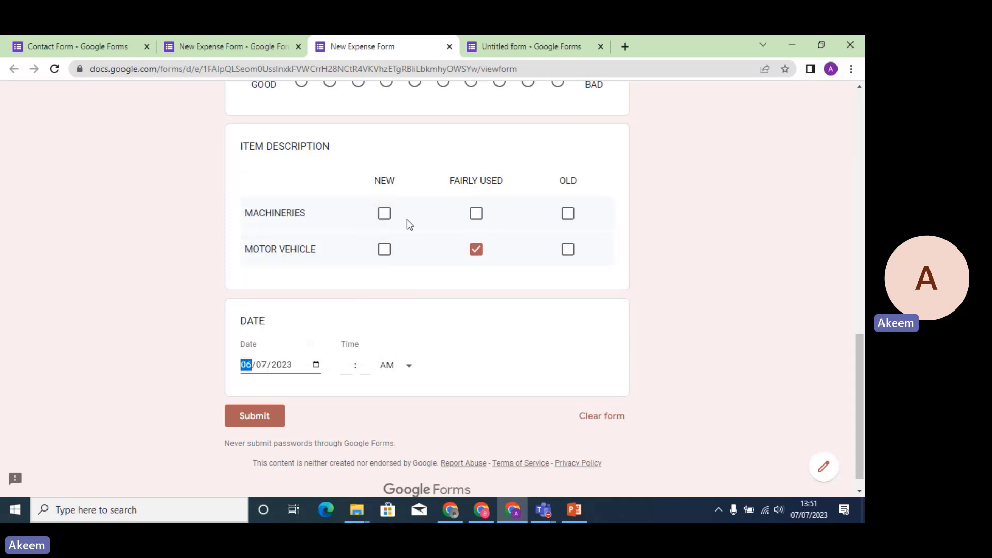
left_click(445, 86)
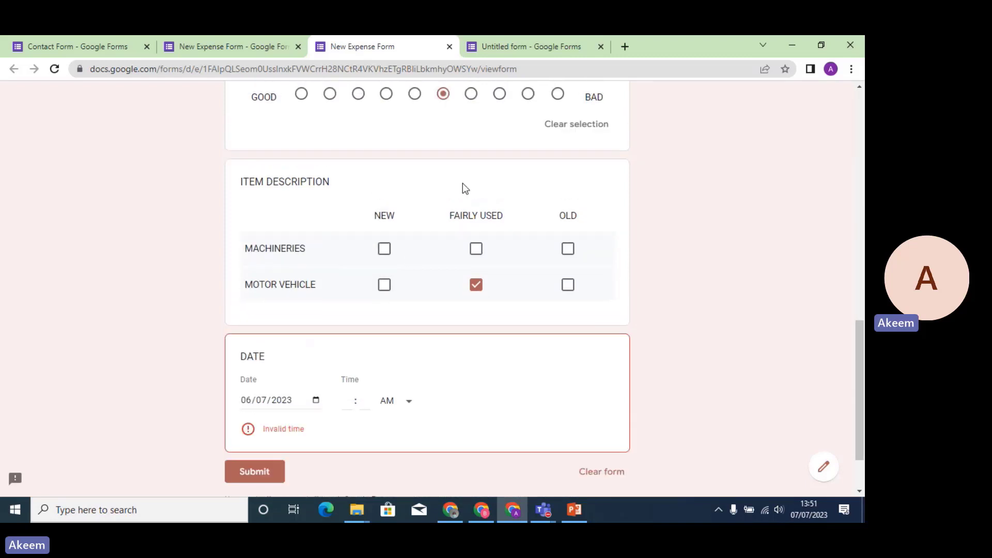
left_click(387, 251)
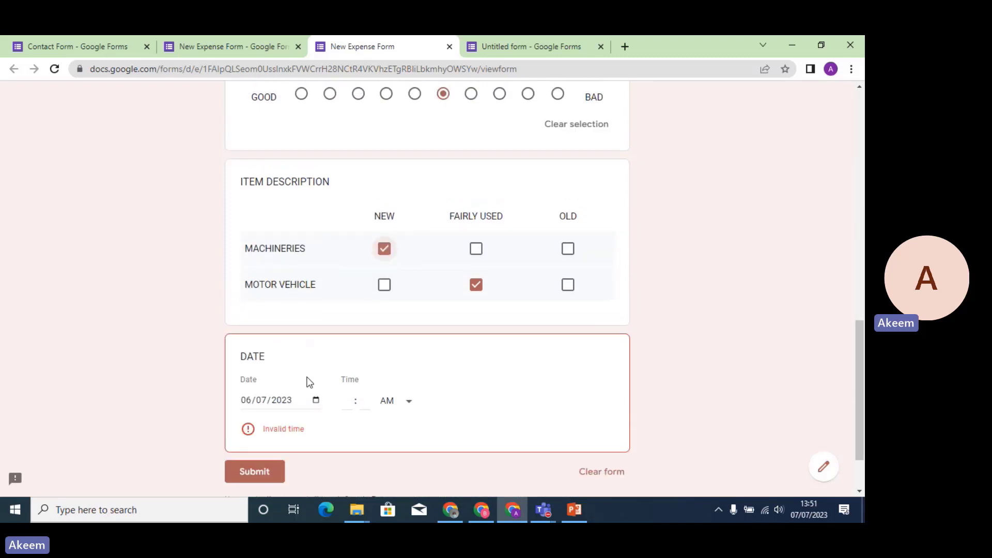
Submit without a department to see it blocked, then return to the editor and PowerPoint.
left_click(265, 477)
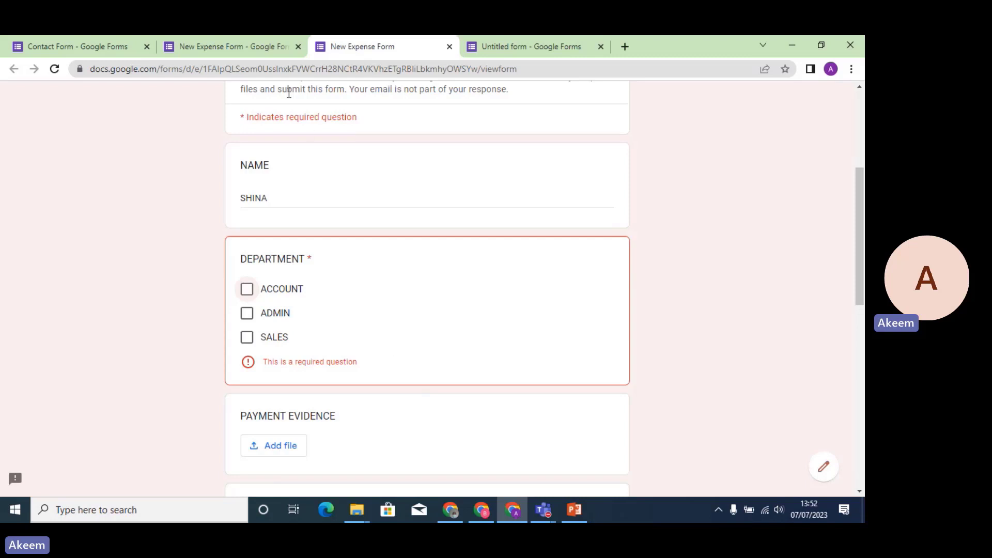
left_click(261, 46)
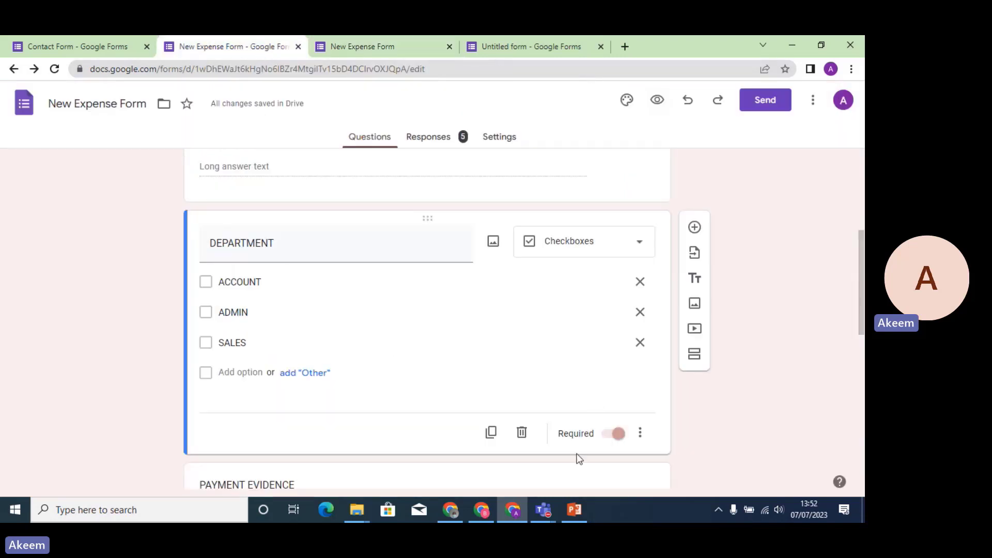
left_click(575, 511)
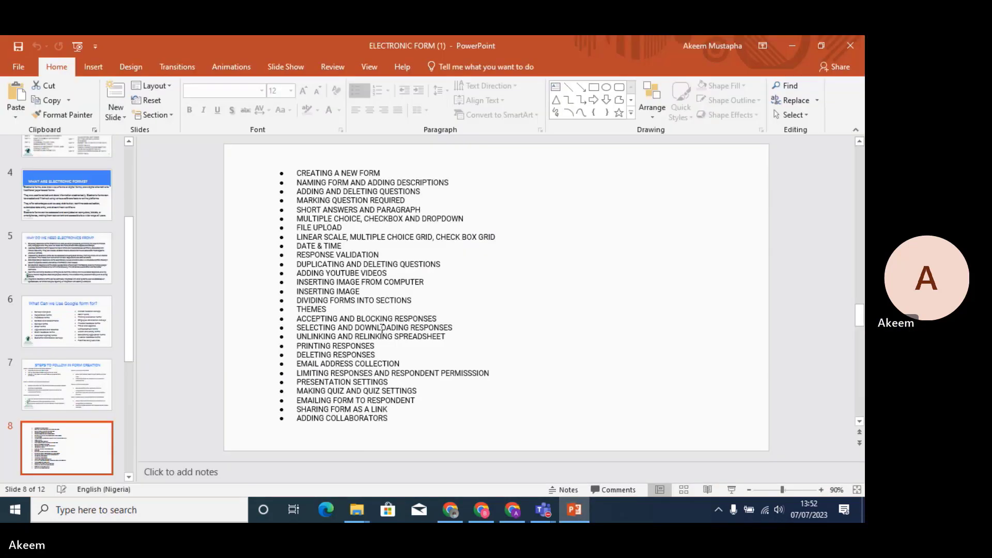
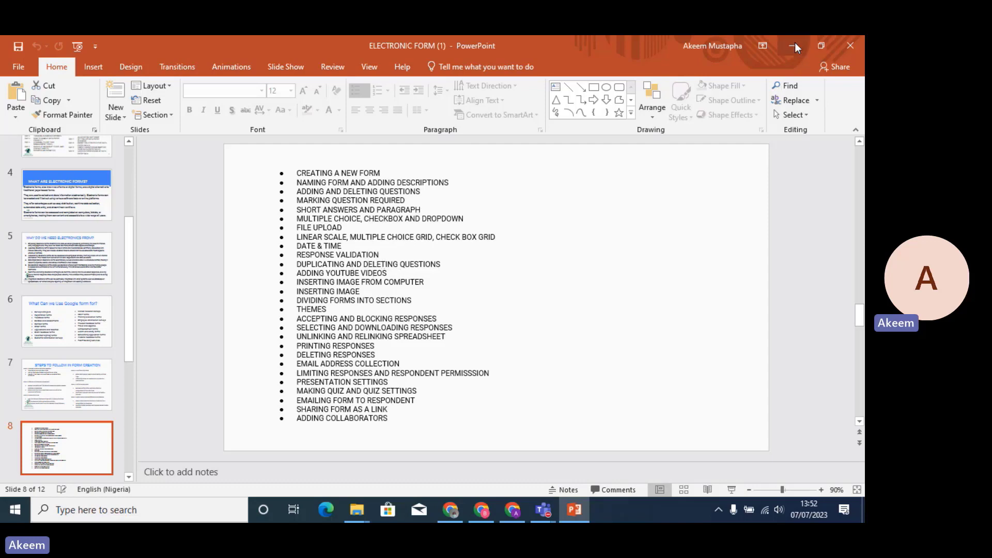
Minimise PowerPoint and give the DEPARTMENT checkbox question a 'Select at least' response validation rule.
left_click(795, 44)
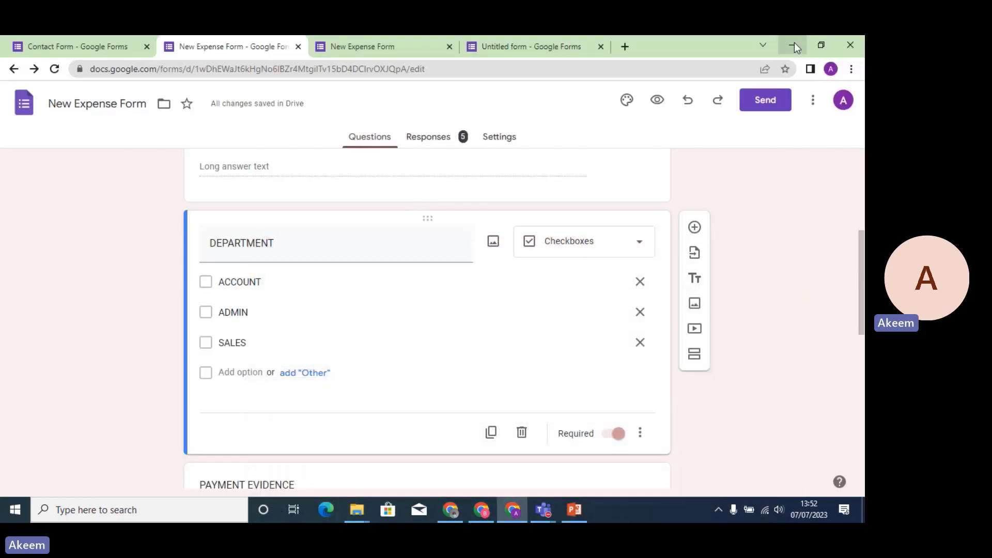
left_click(639, 433)
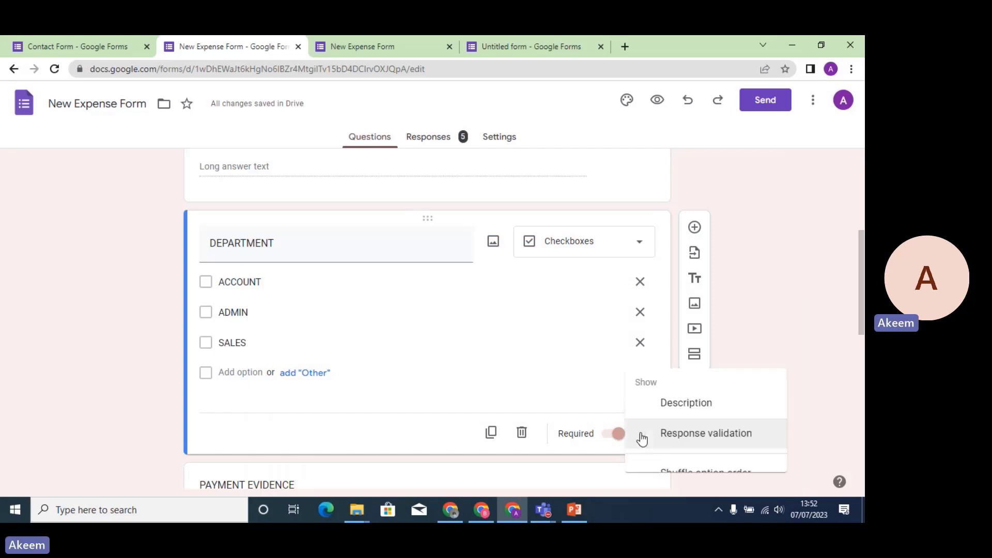
left_click(706, 421)
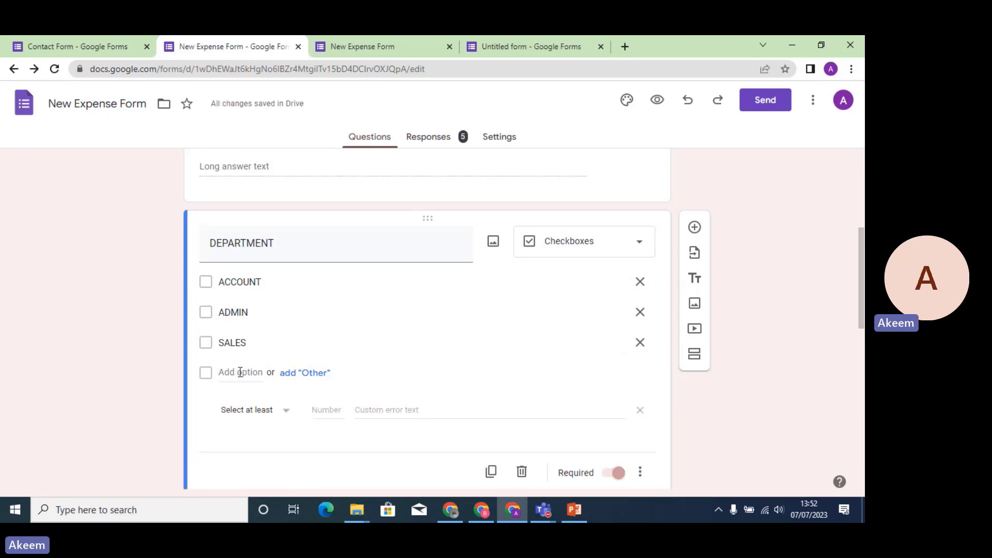
left_click(289, 413)
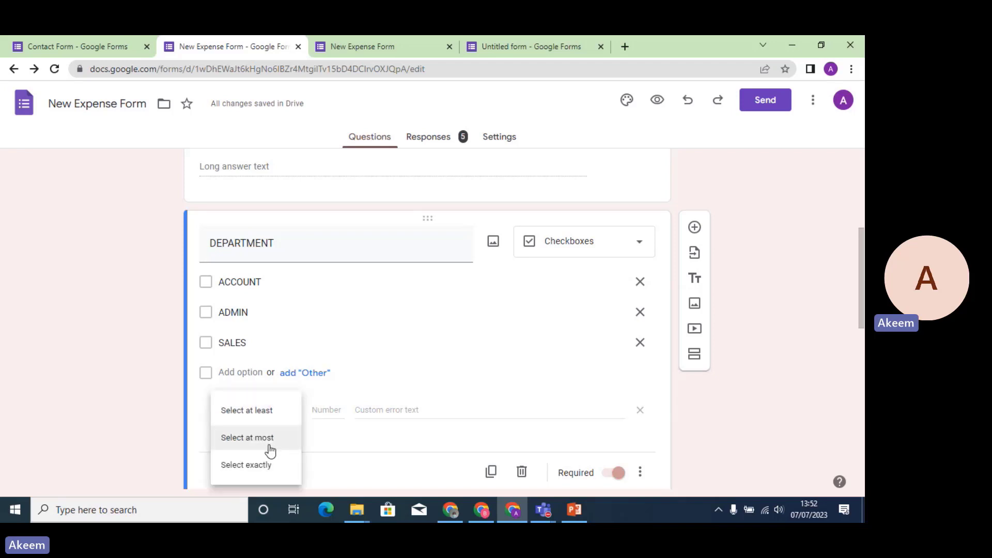
left_click(325, 408)
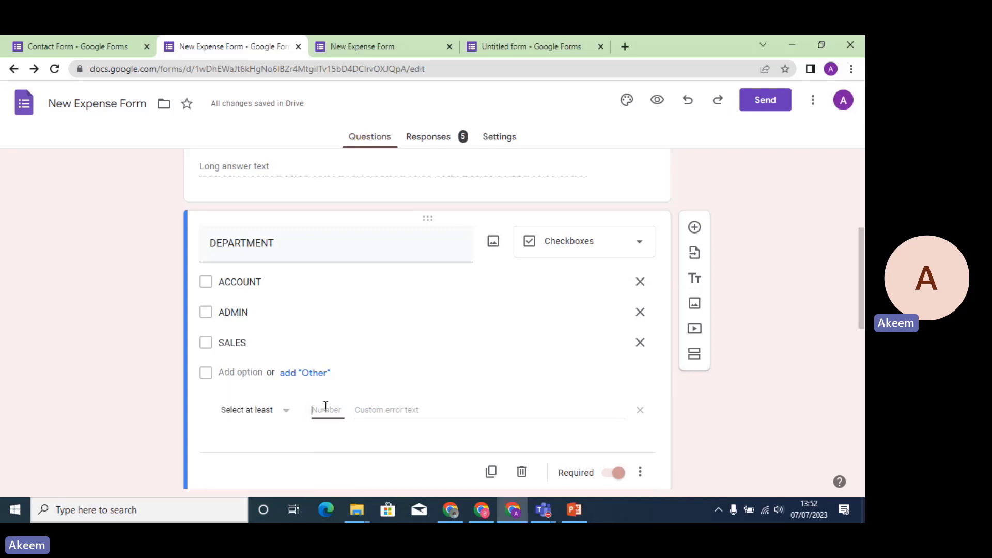
left_click(426, 408)
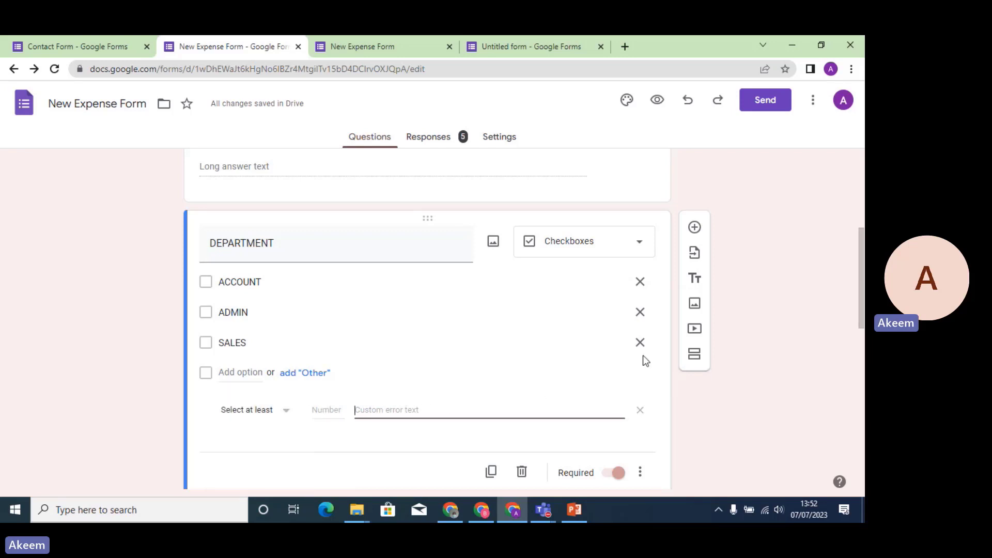
mouse_move(862, 283)
left_mouse_down()
mouse_move(862, 205)
mouse_move(857, 314)
mouse_move(850, 277)
left_mouse_up()
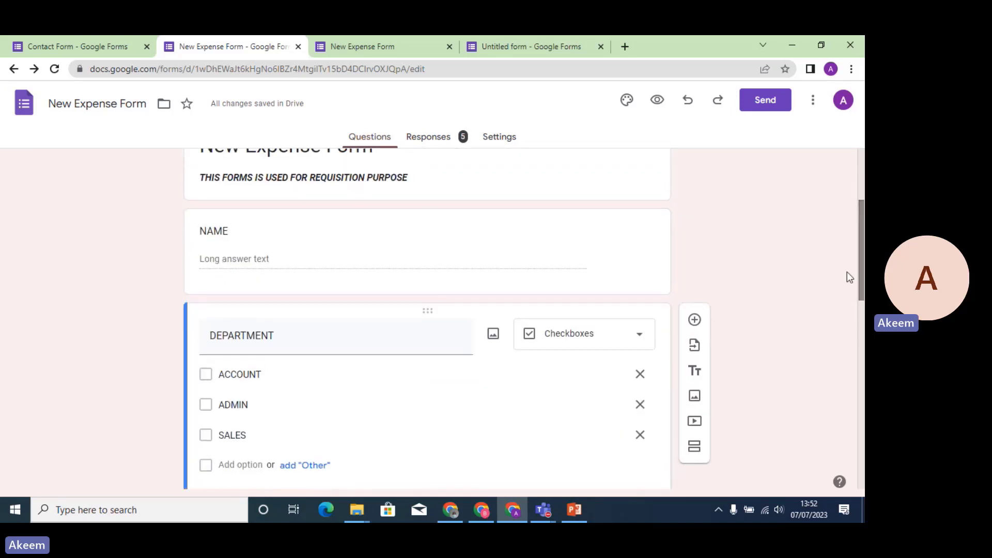
Change the NAME question to a Short answer question.
left_click(479, 263)
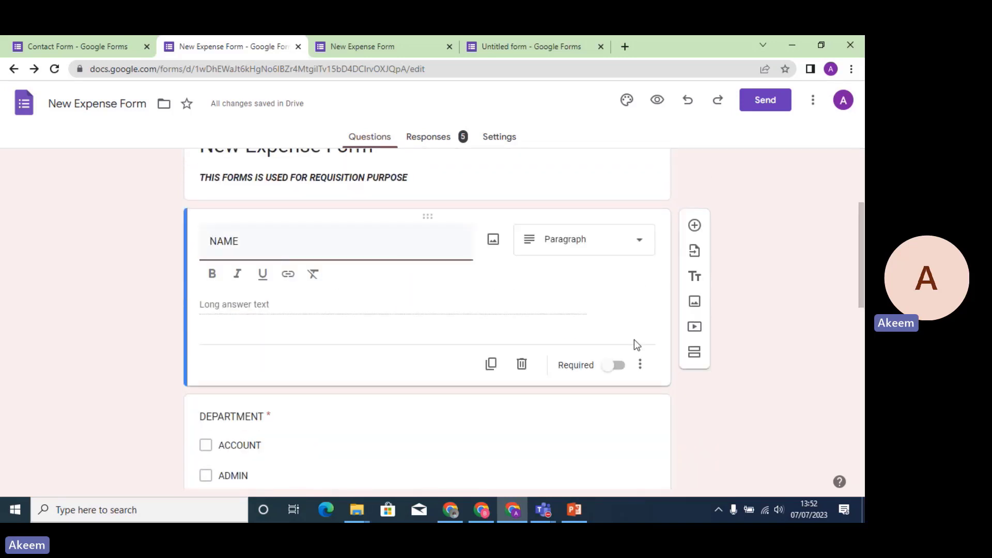
left_click(640, 368)
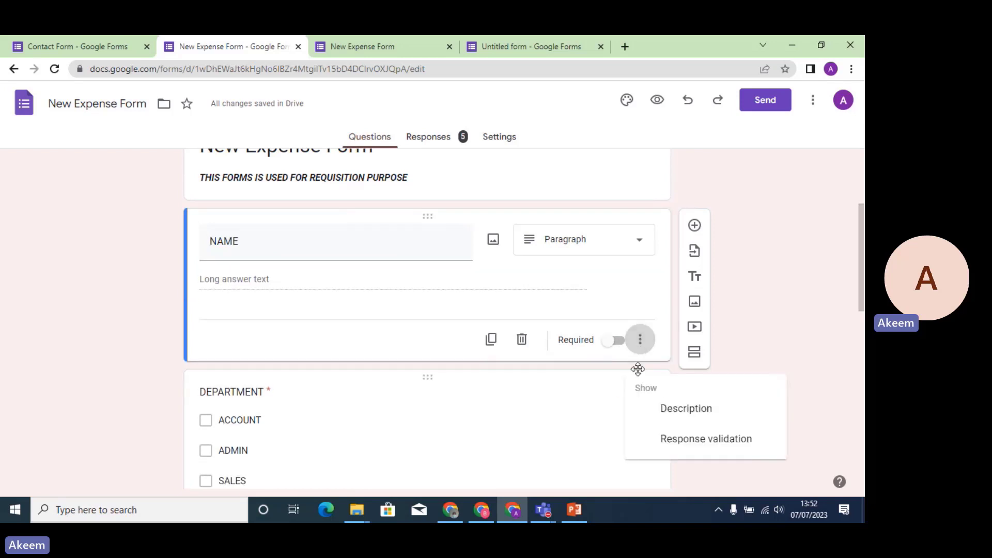
left_click(672, 441)
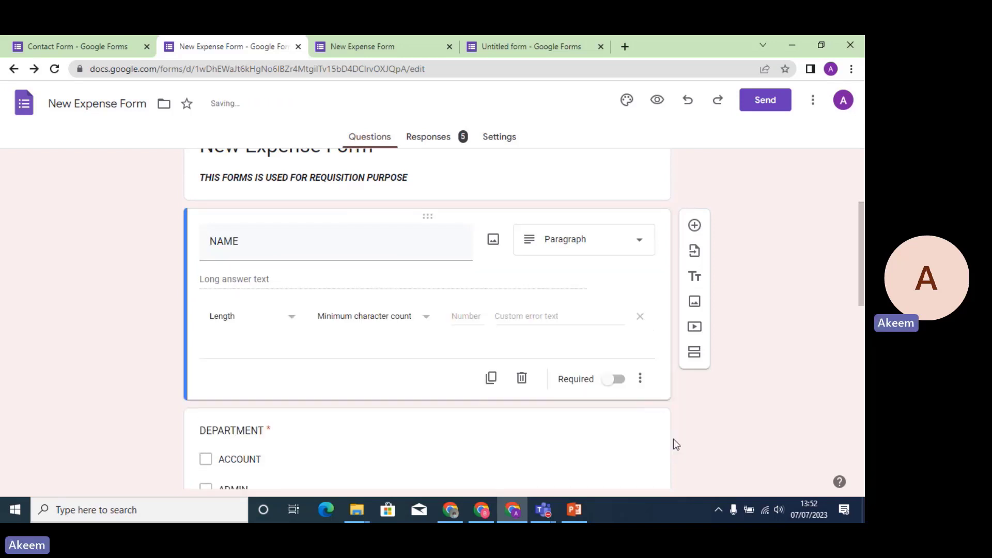
left_click(293, 323)
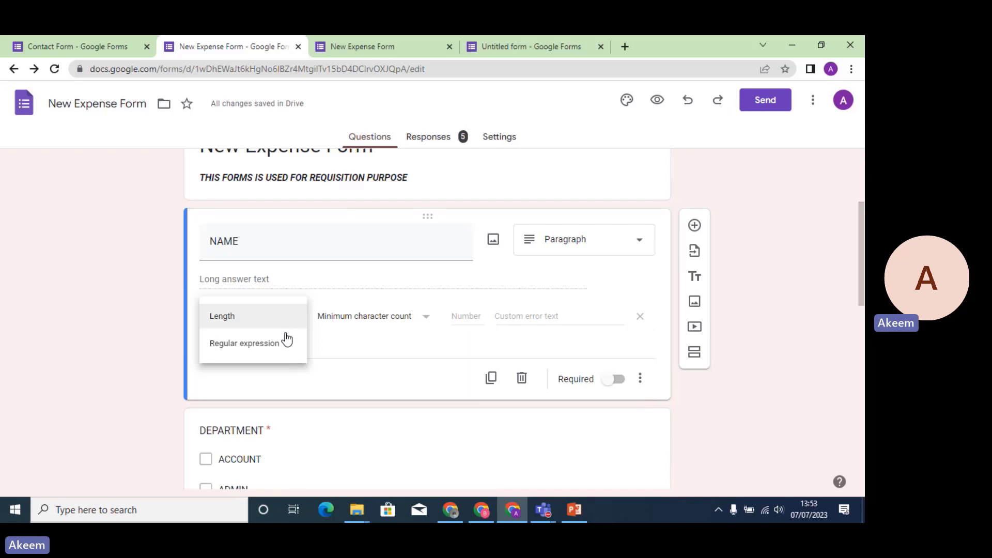
left_click(287, 324)
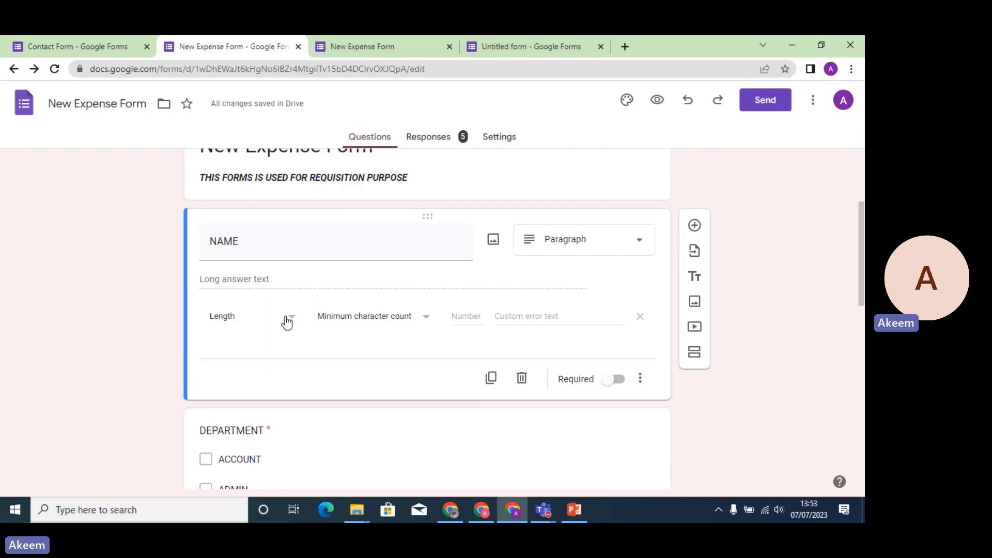
left_click(643, 244)
left_click(593, 126)
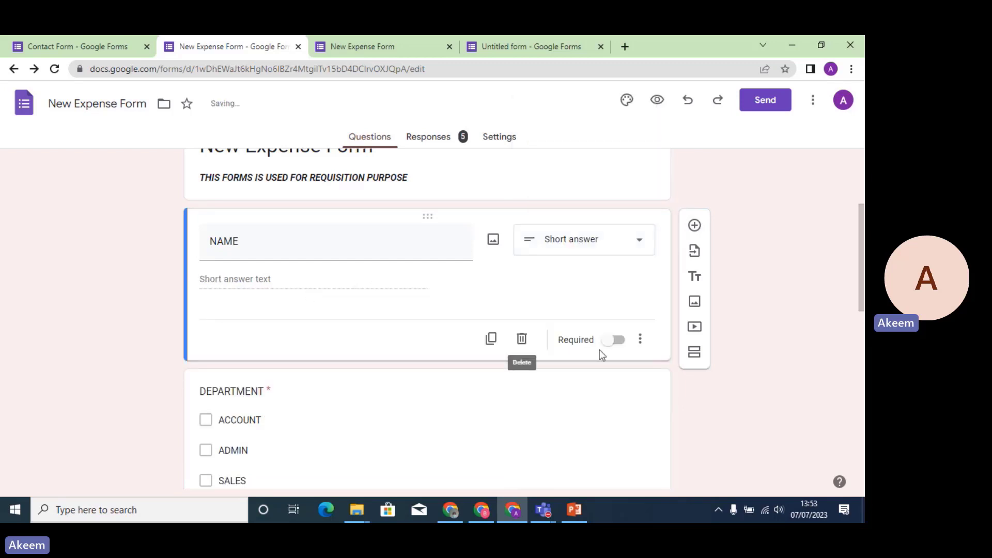
Give NAME a Text 'Contains' response validation with '@' as the custom error text.
left_click(639, 338)
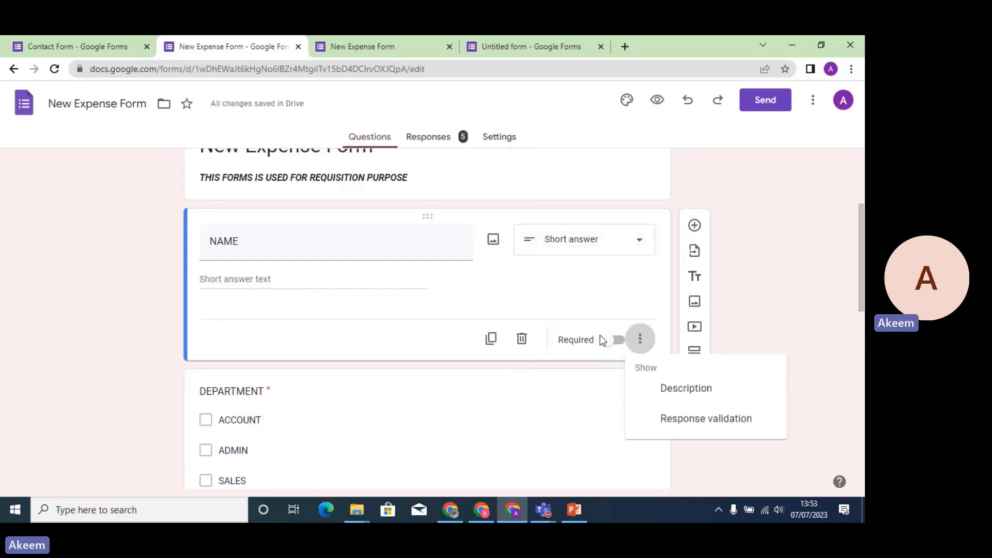
left_click(675, 417)
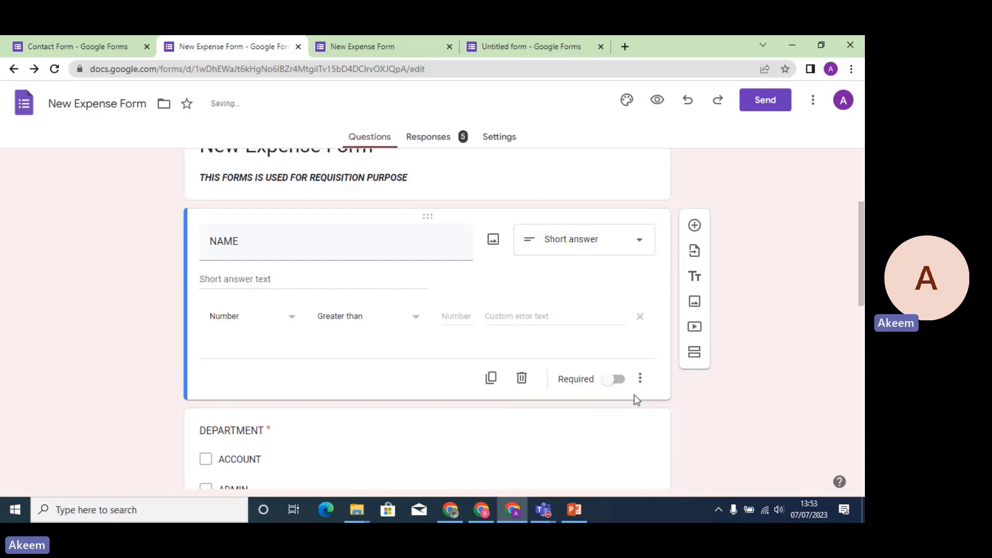
left_click(291, 322)
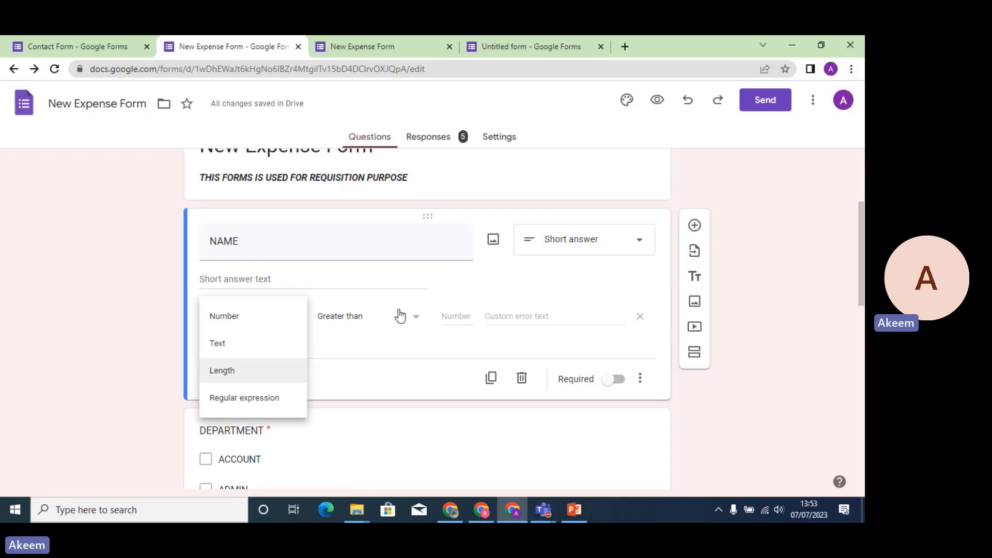
left_click(250, 372)
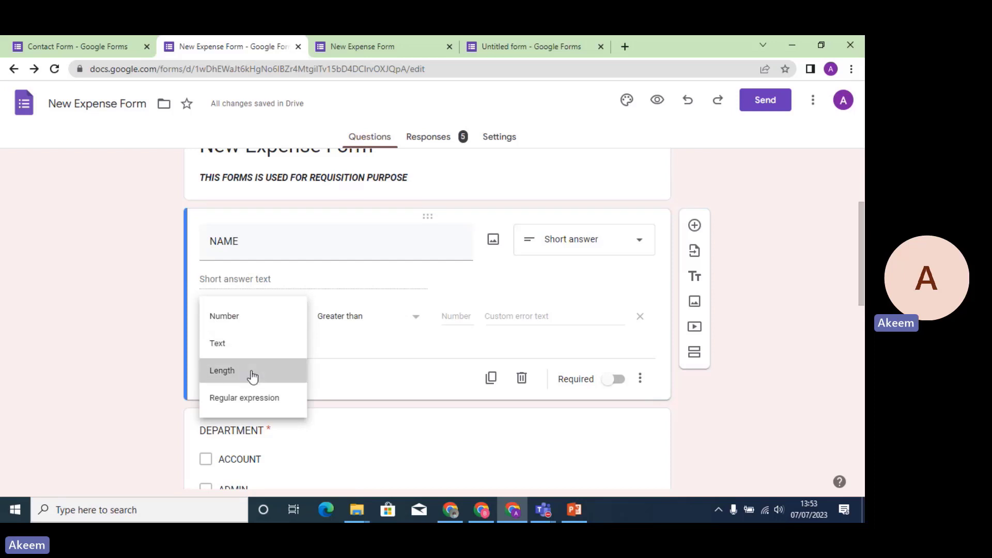
left_click(423, 322)
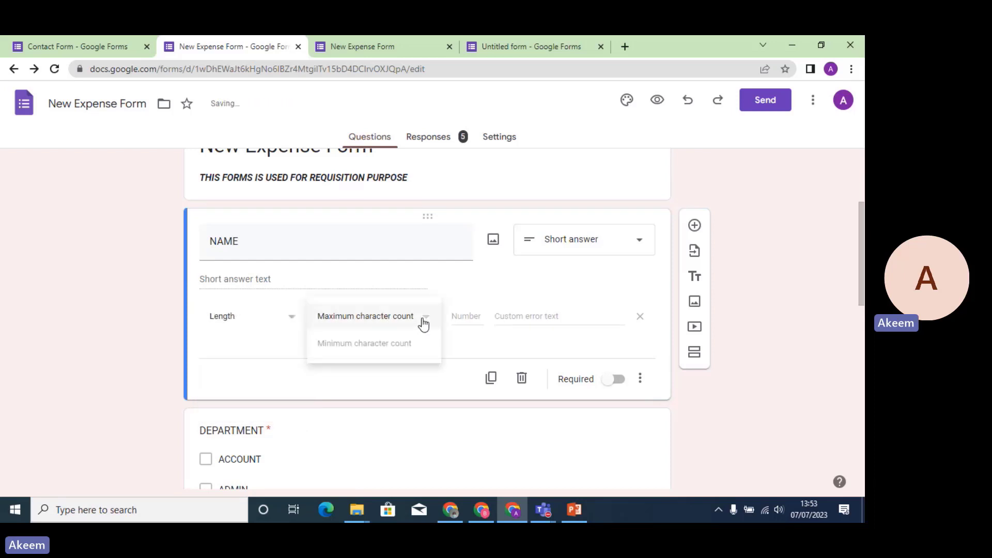
left_click(402, 354)
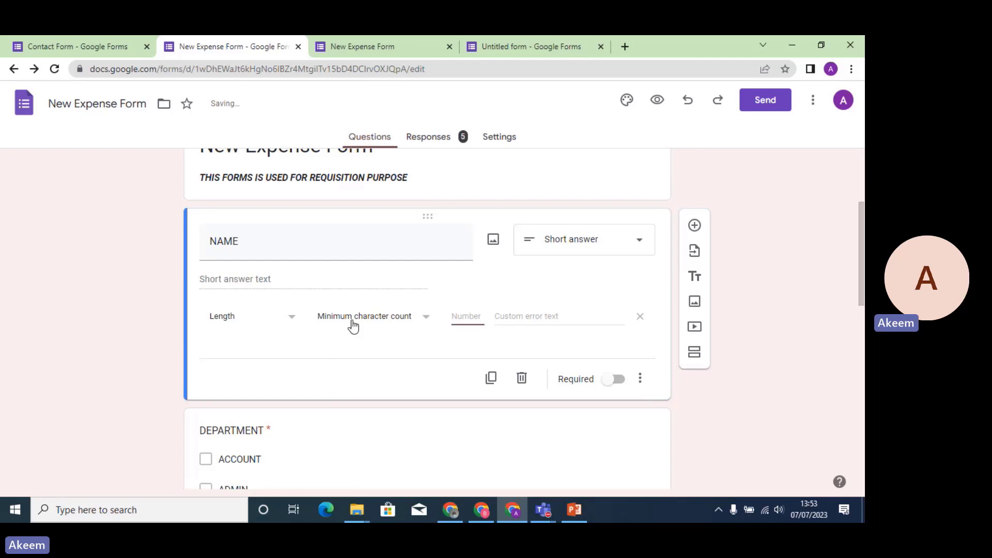
left_click(282, 322)
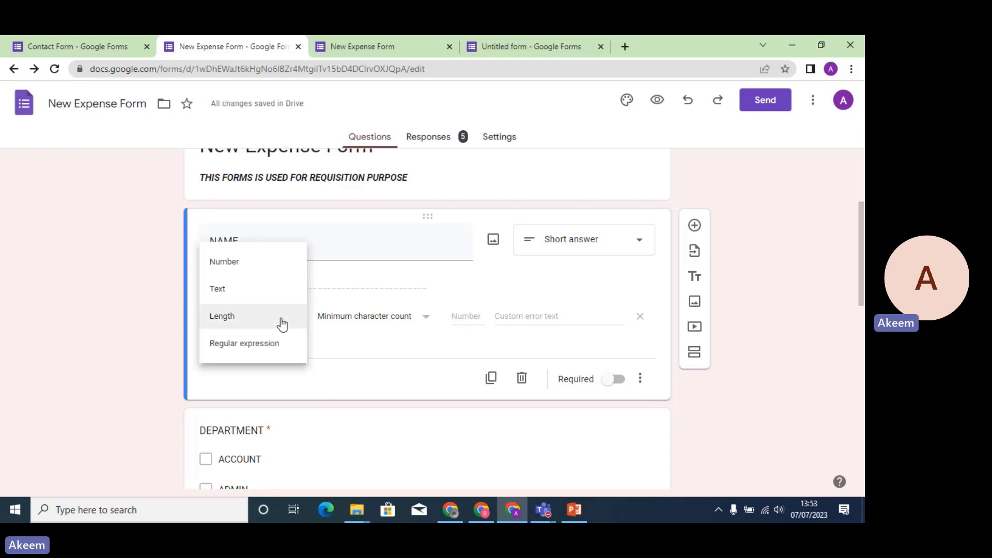
left_click(245, 292)
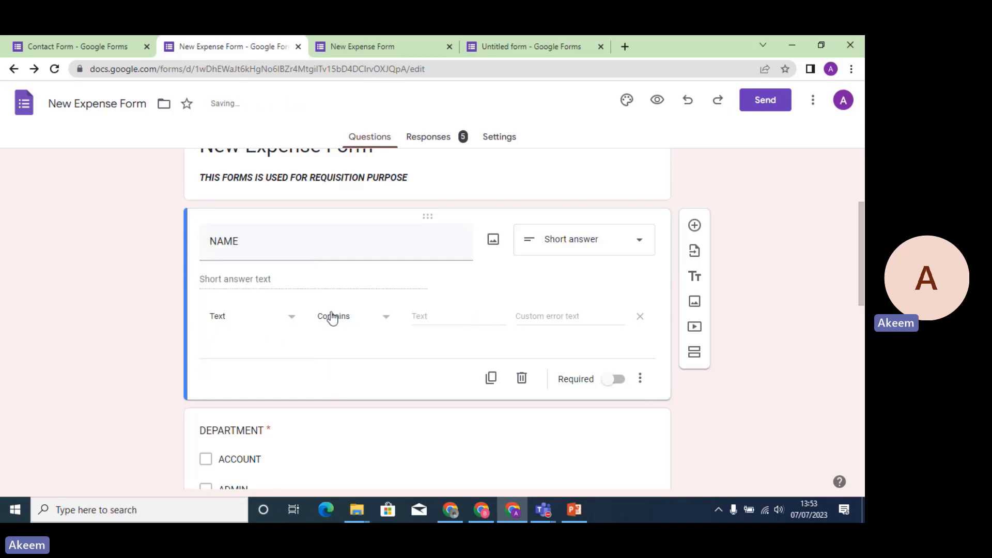
left_click(425, 321)
left_click(571, 321)
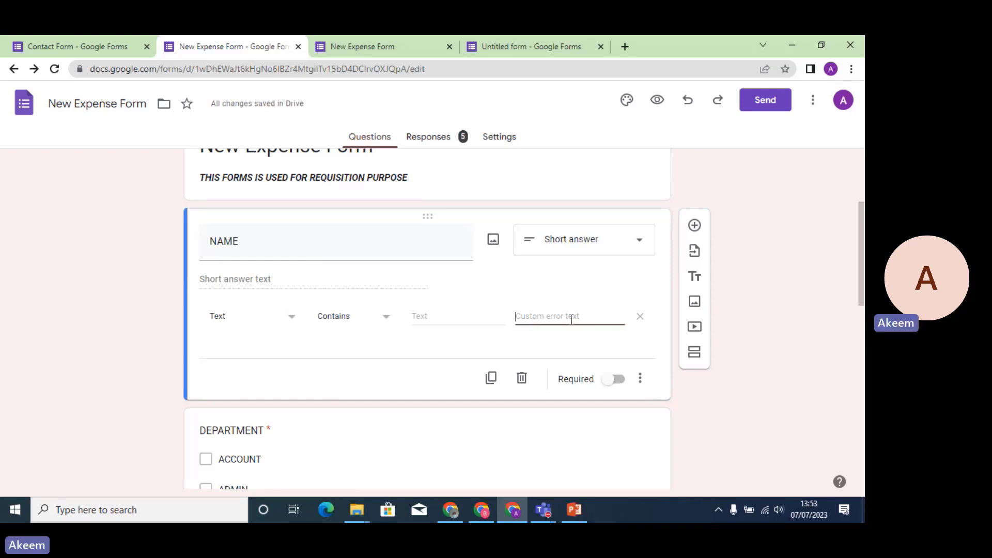
type("@")
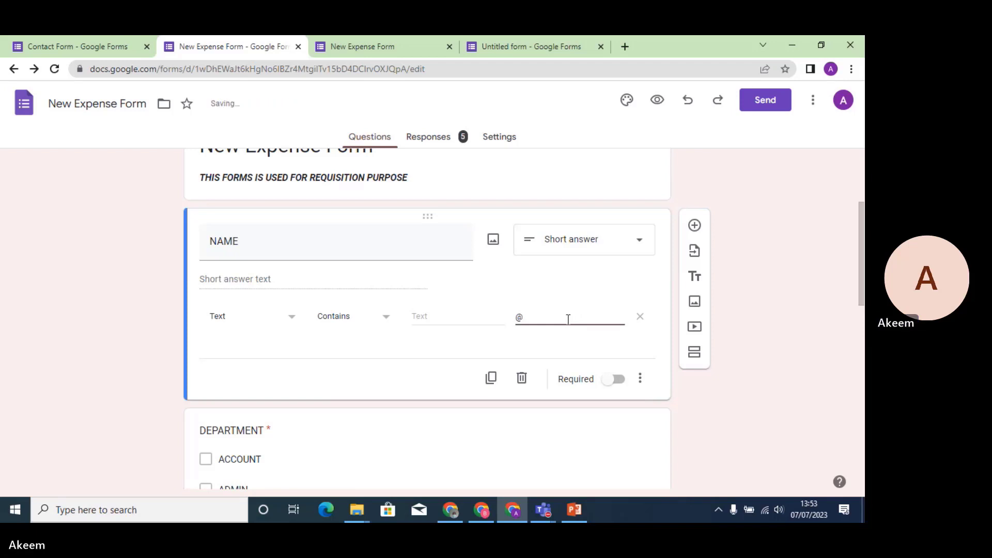
left_click(435, 312)
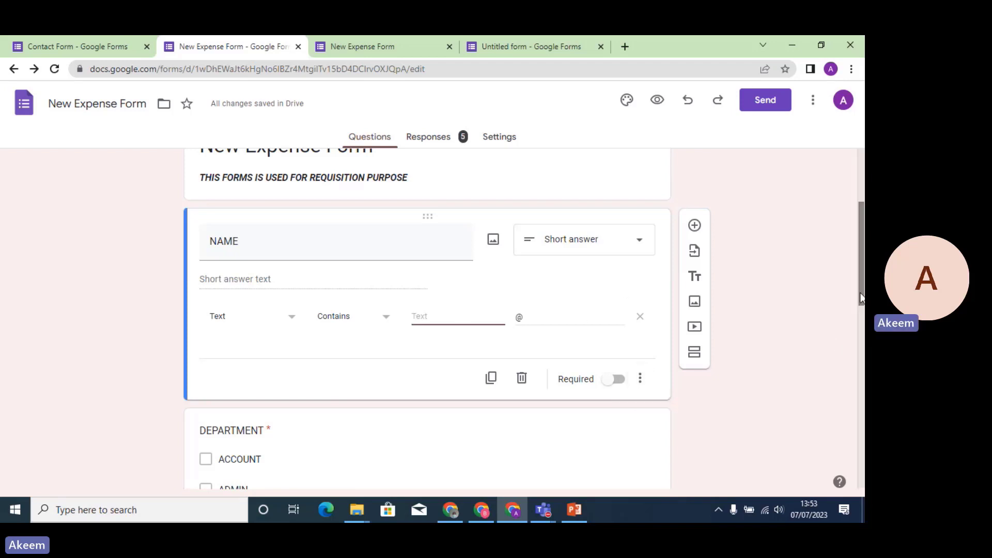
mouse_move(861, 295)
left_mouse_down()
mouse_move(860, 345)
mouse_move(860, 312)
left_mouse_up()
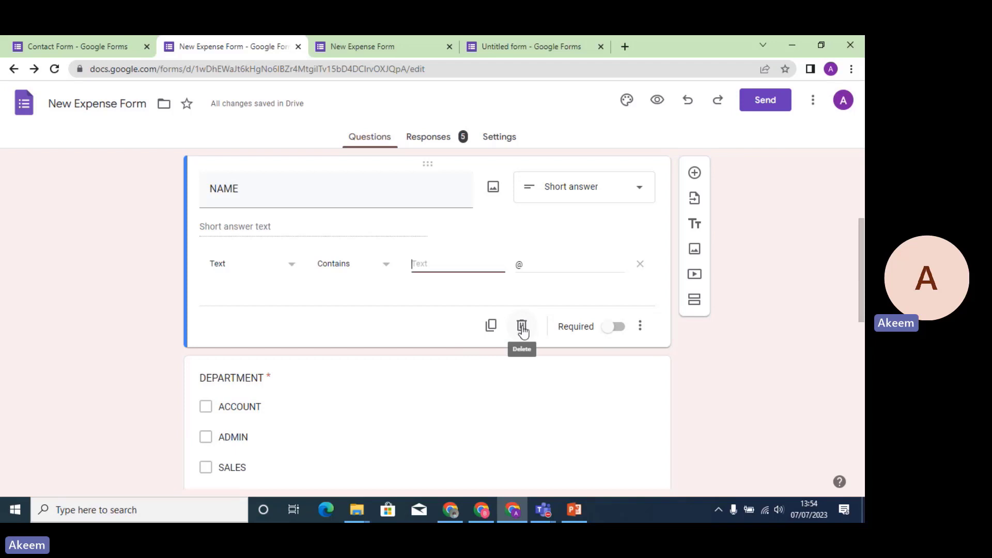
left_click(490, 325)
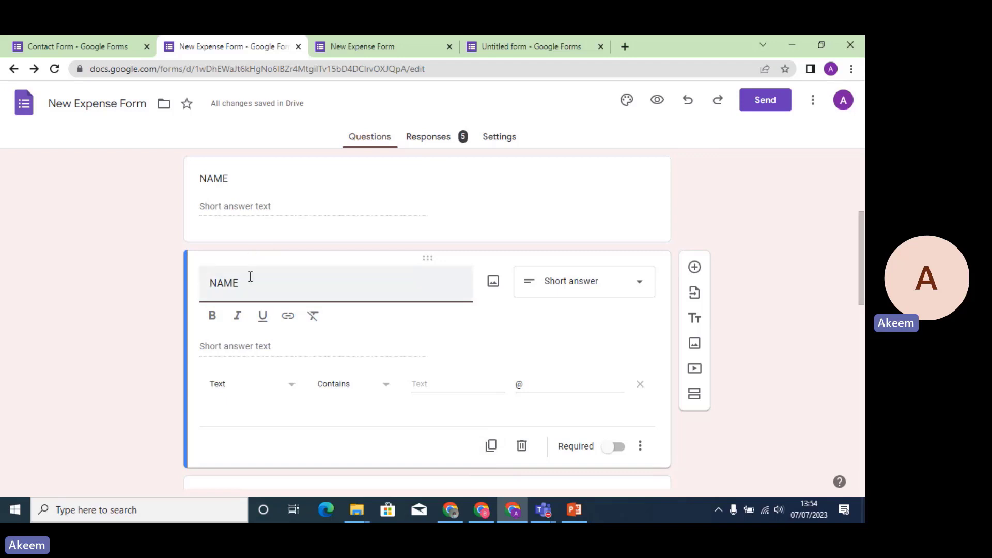
left_click_drag(250, 282, 182, 286)
type("FIRST NAME")
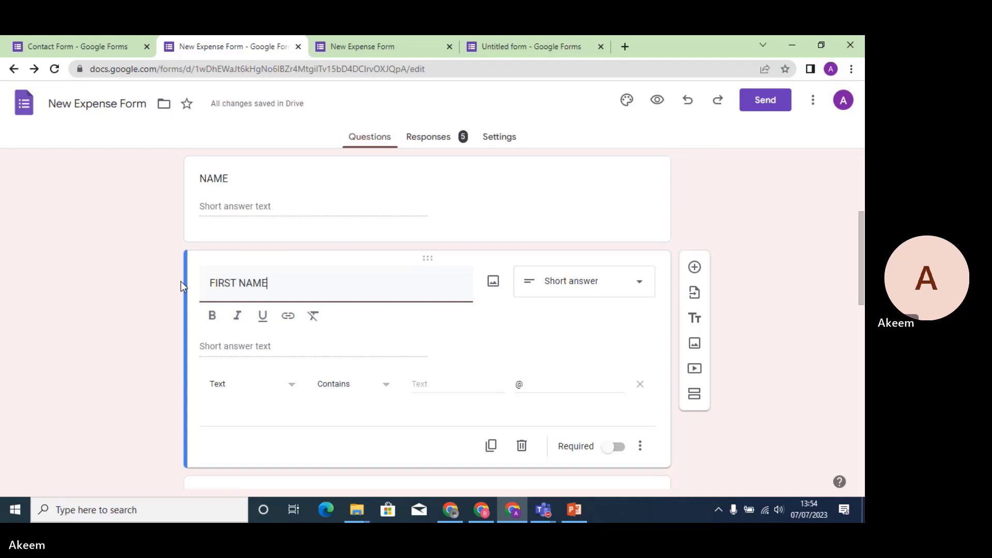
left_click(203, 177)
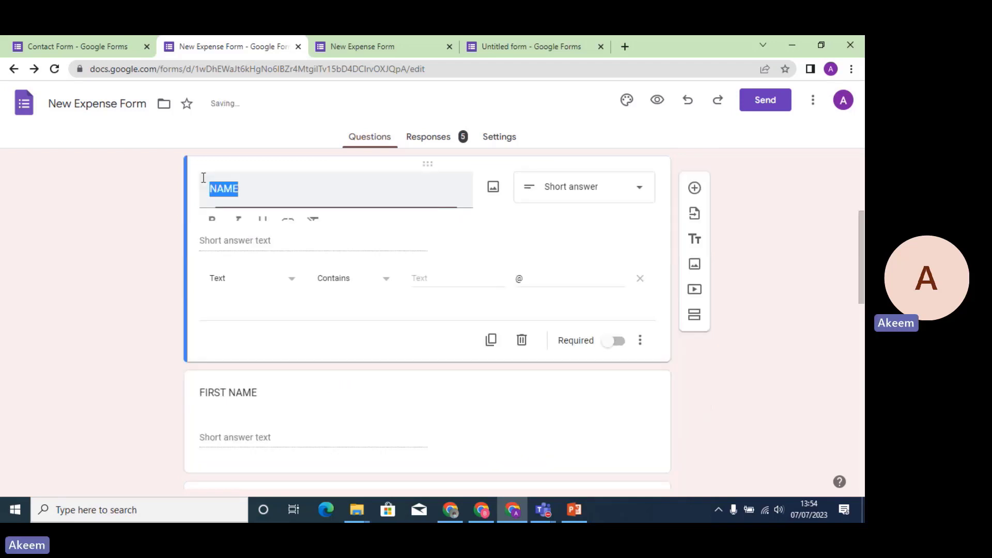
type("LAST N")
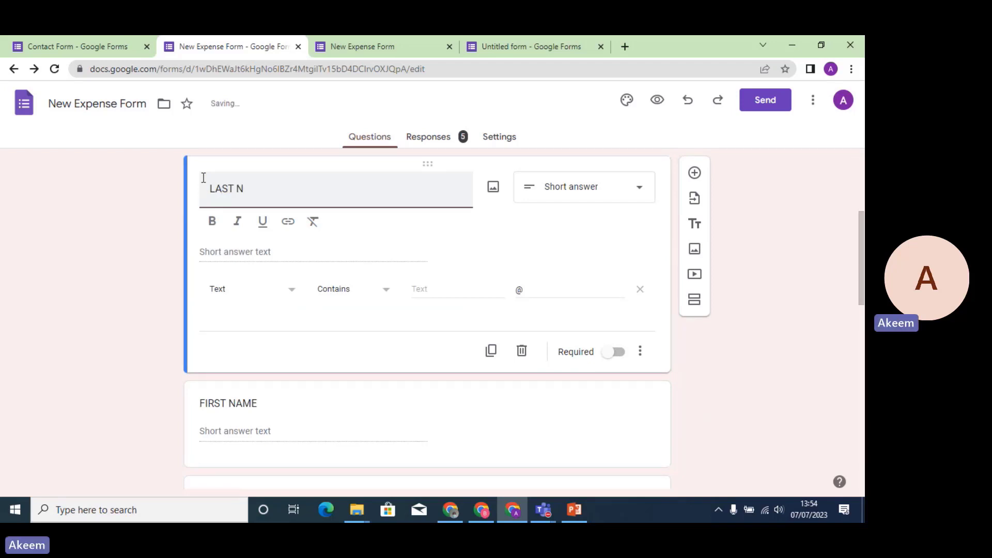
type("AME")
left_click(729, 303)
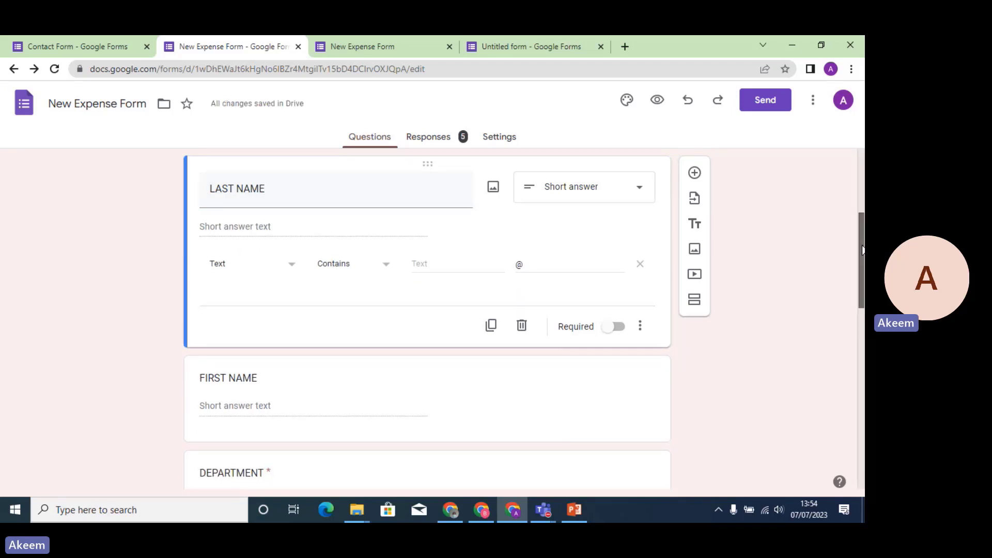
left_click(640, 266)
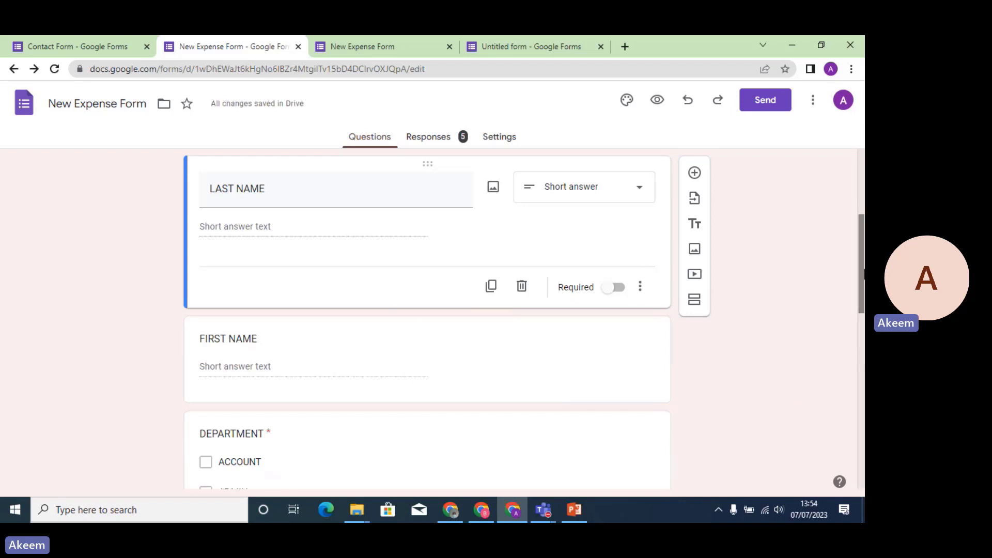
left_click_drag(861, 274, 861, 318)
left_click(574, 510)
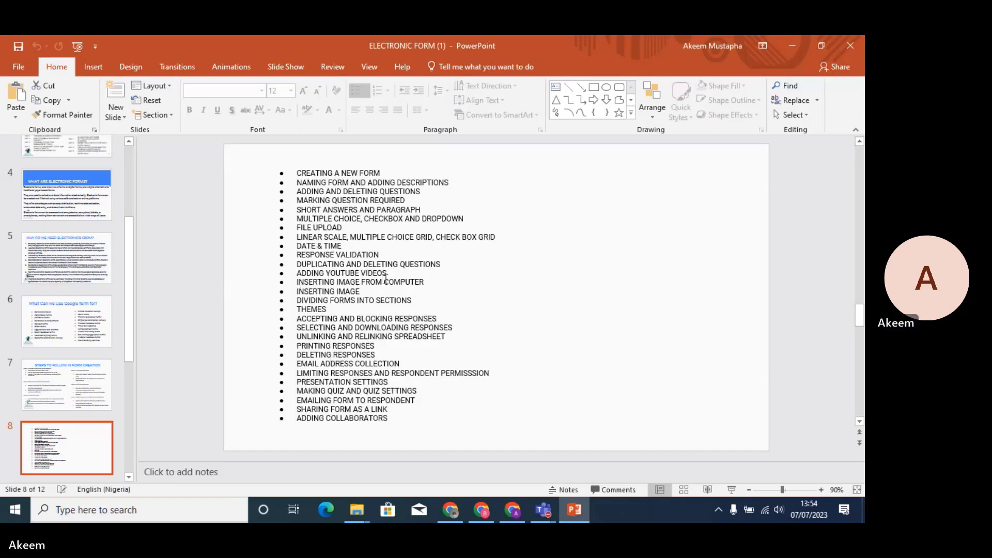
left_click(785, 51)
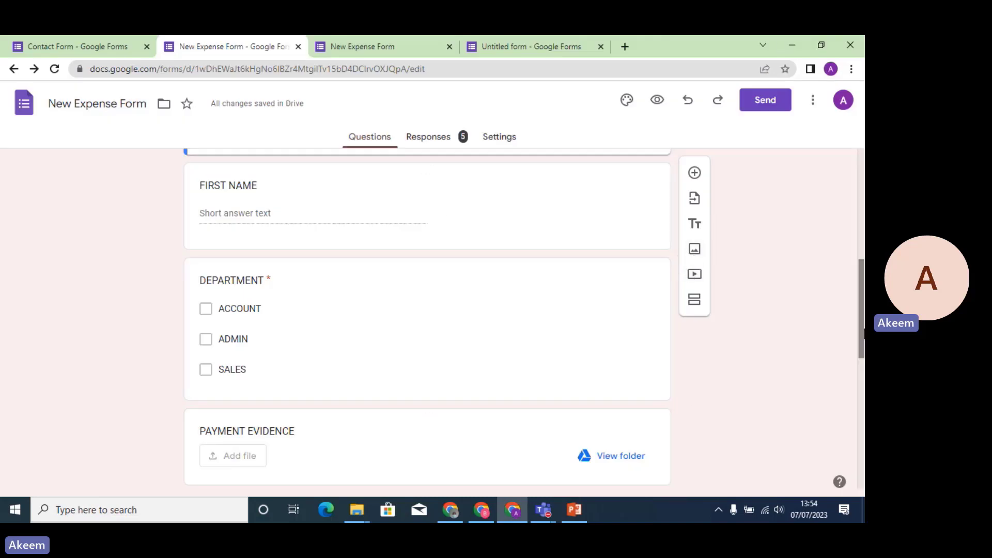
Add a new multiple-choice question below the DATE question.
left_click_drag(862, 327, 863, 437)
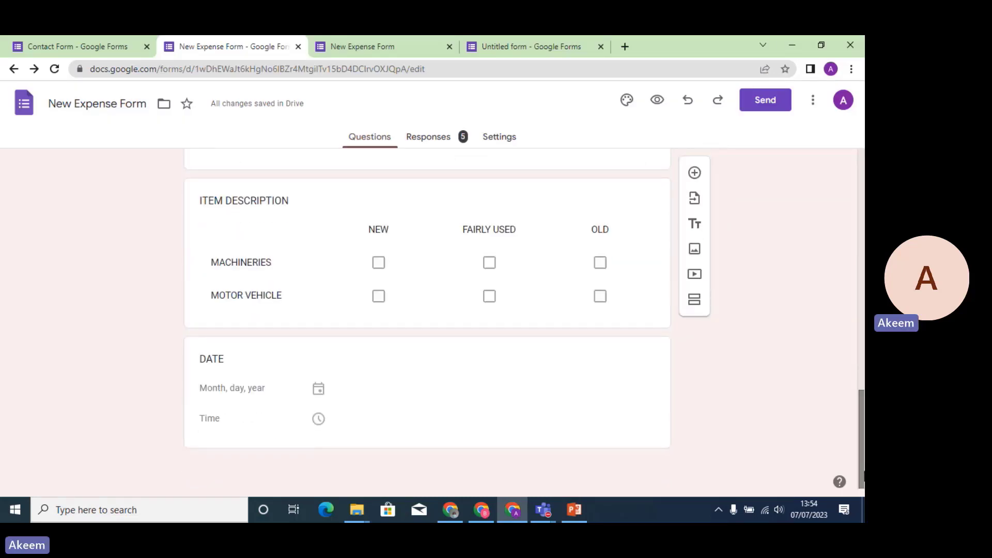
left_click(527, 396)
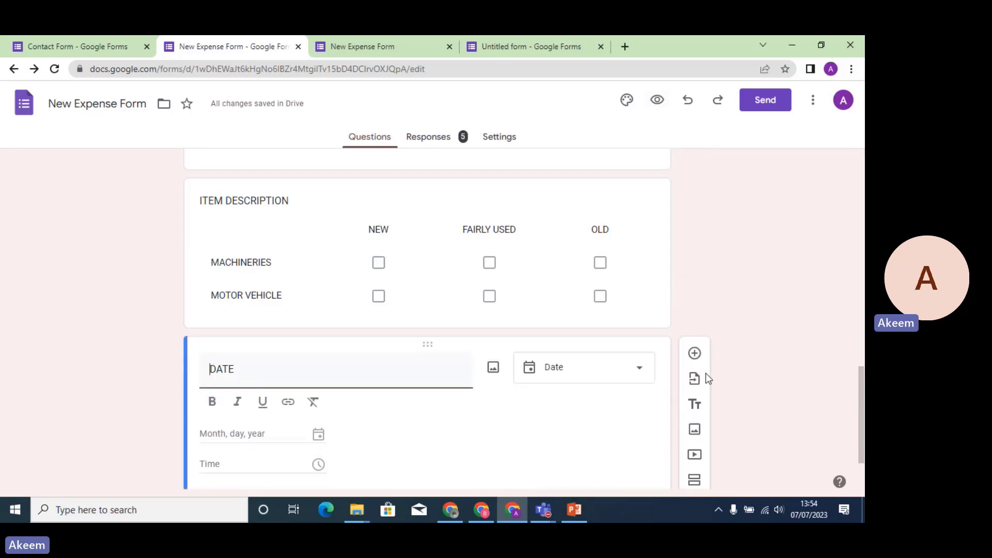
left_click(694, 354)
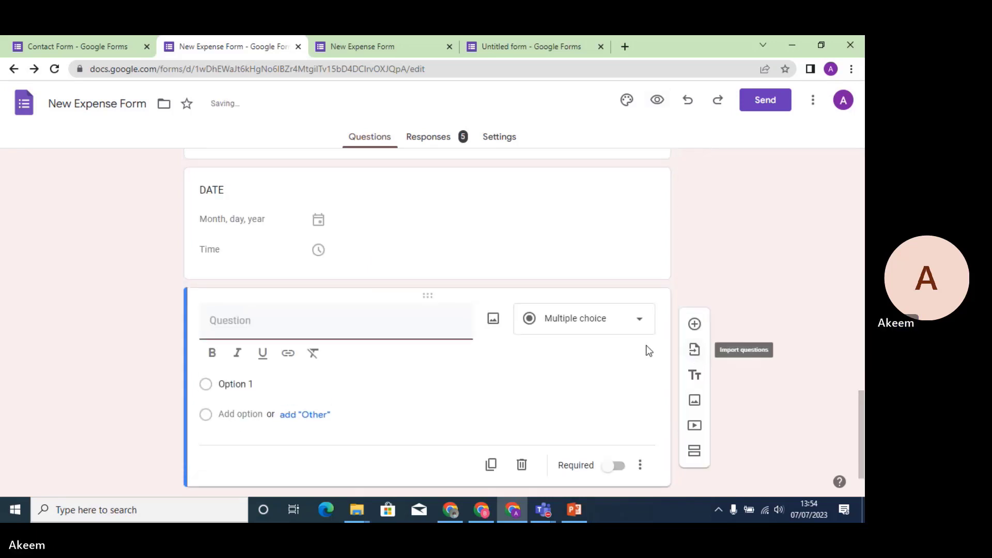
left_click(616, 331)
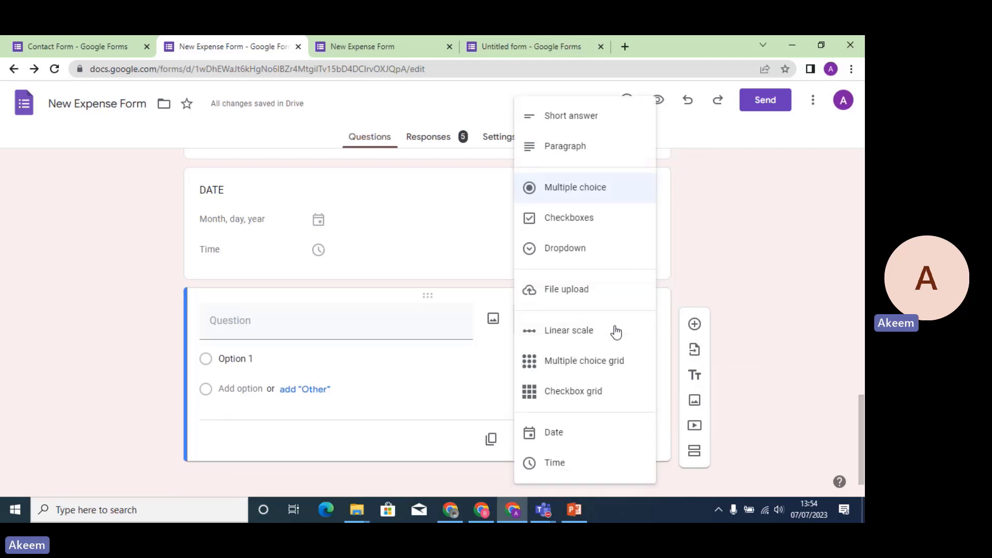
left_click(751, 268)
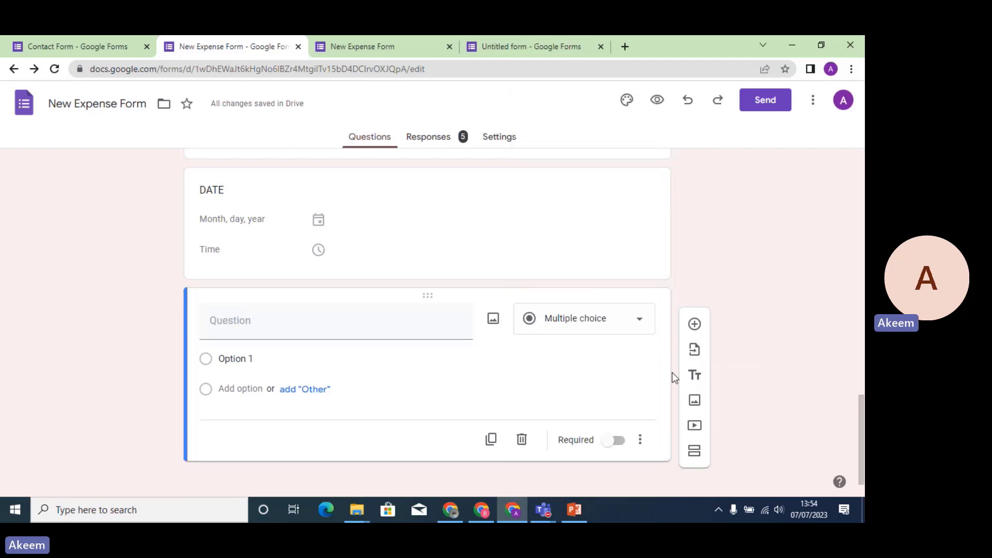
Insert the first Google Images result for 'cat fish' below the new question.
left_click(694, 401)
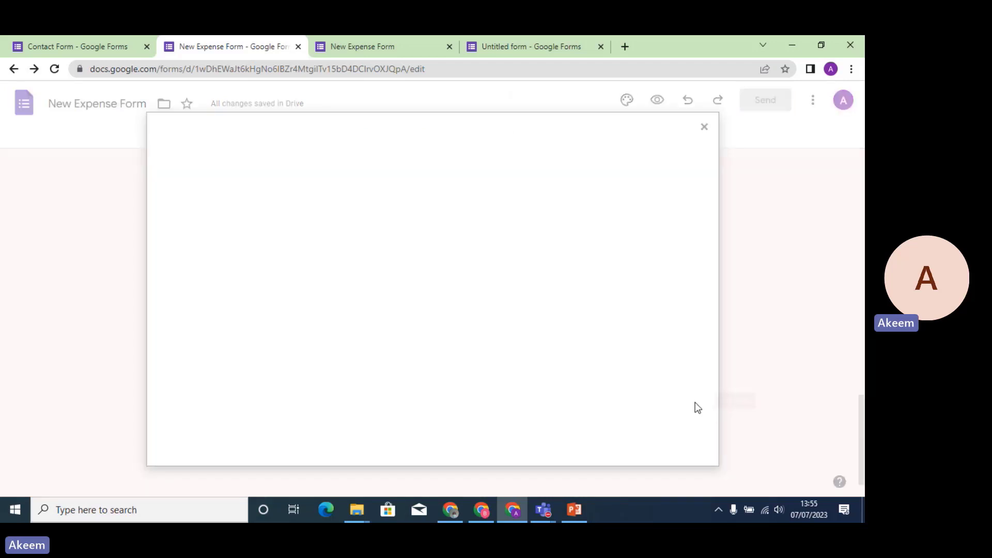
left_click(477, 182)
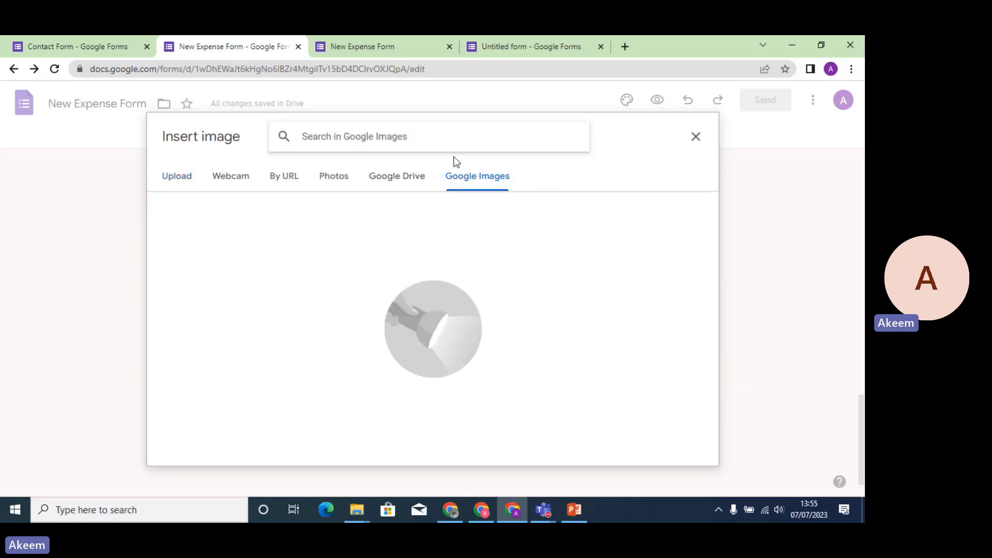
type("CAT")
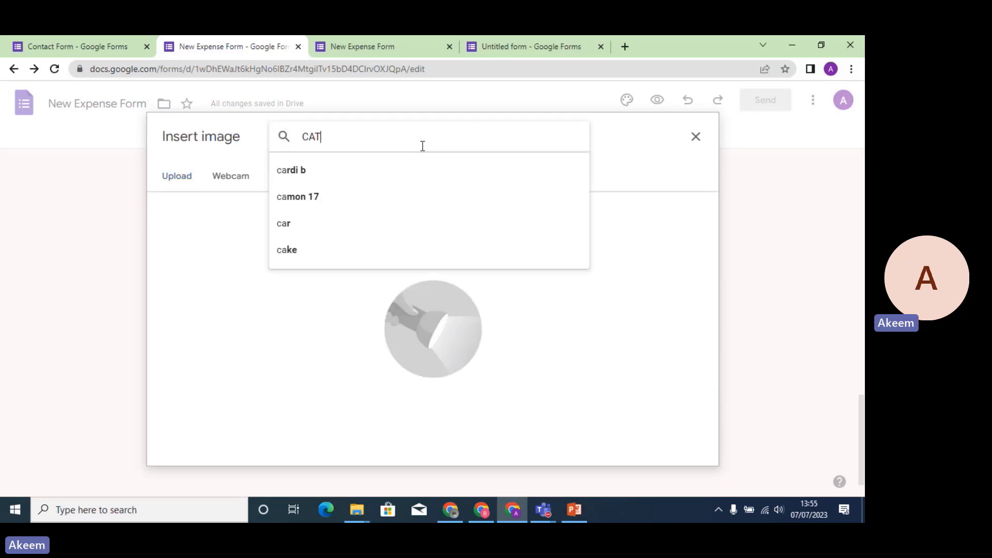
type(" FO")
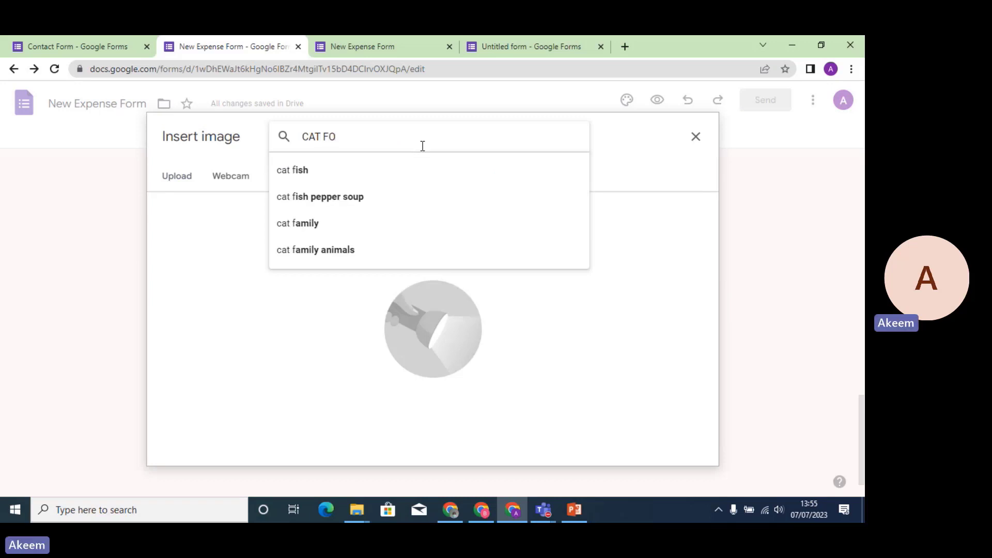
key("BackSpace")
type("ISH")
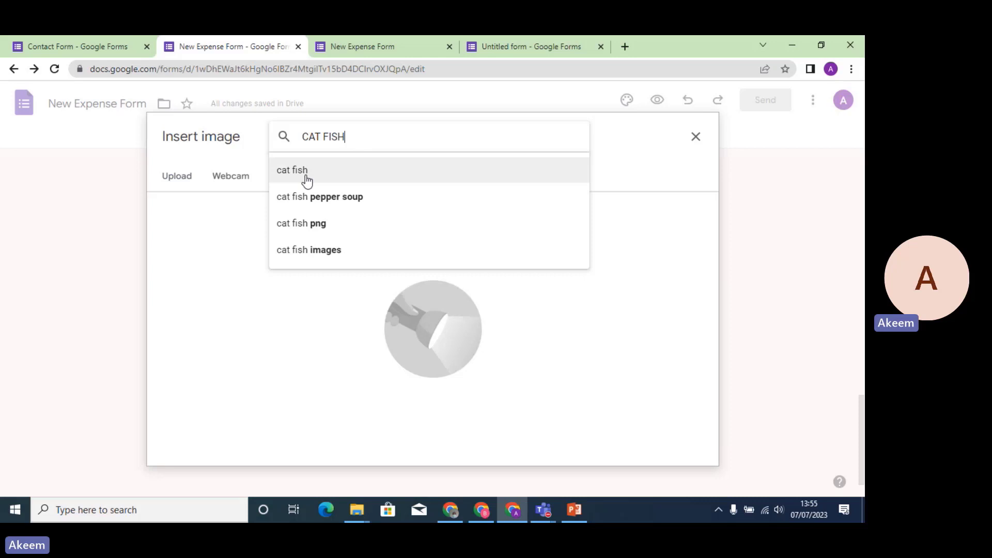
left_click(306, 176)
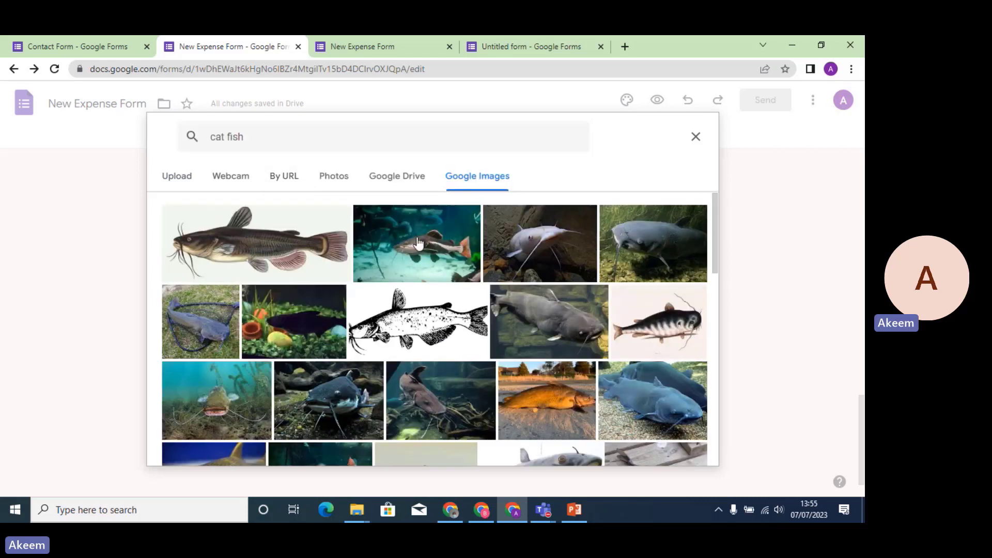
double_click(228, 247)
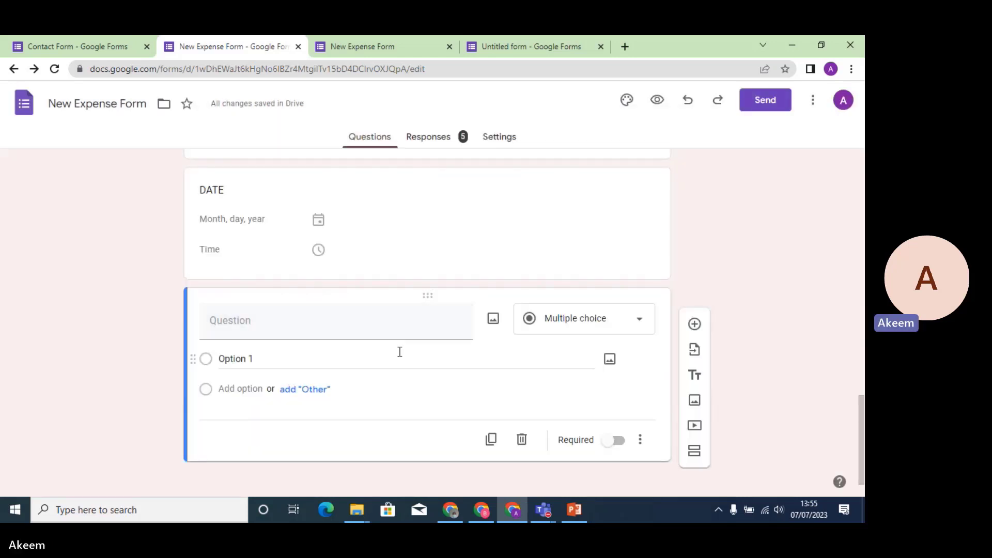
left_click(356, 336)
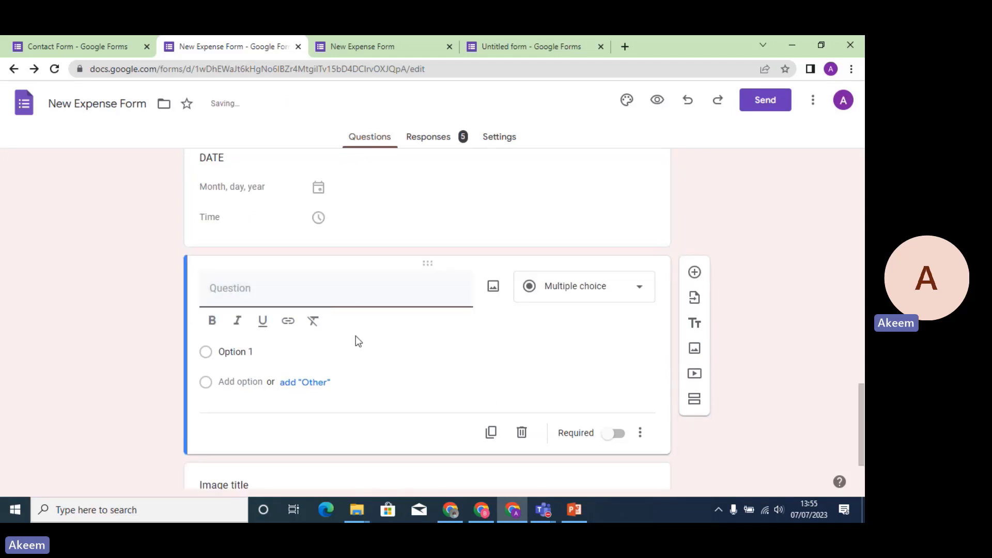
Title the new question 'WTAT TYPE OF FISH IS THIS'.
type("WHAT ")
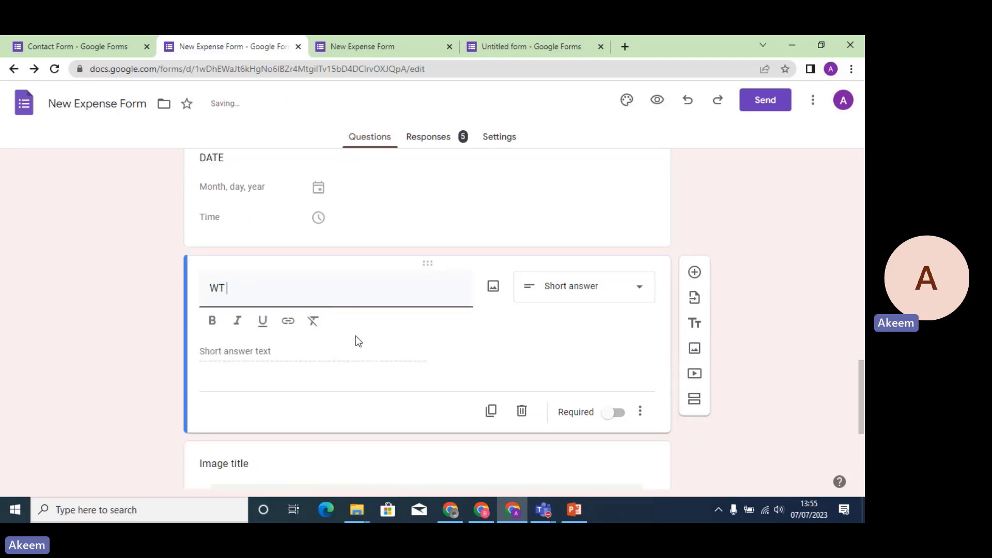
type("TYPR")
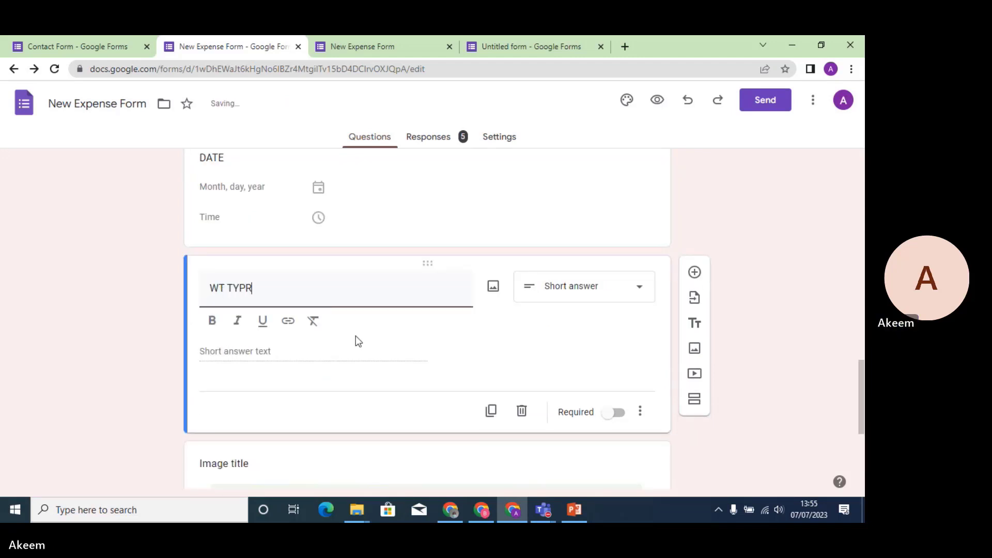
key("BackSpace")
key("BackSpace")
key("BackSpace")
key("BackSpace")
type("AT TY")
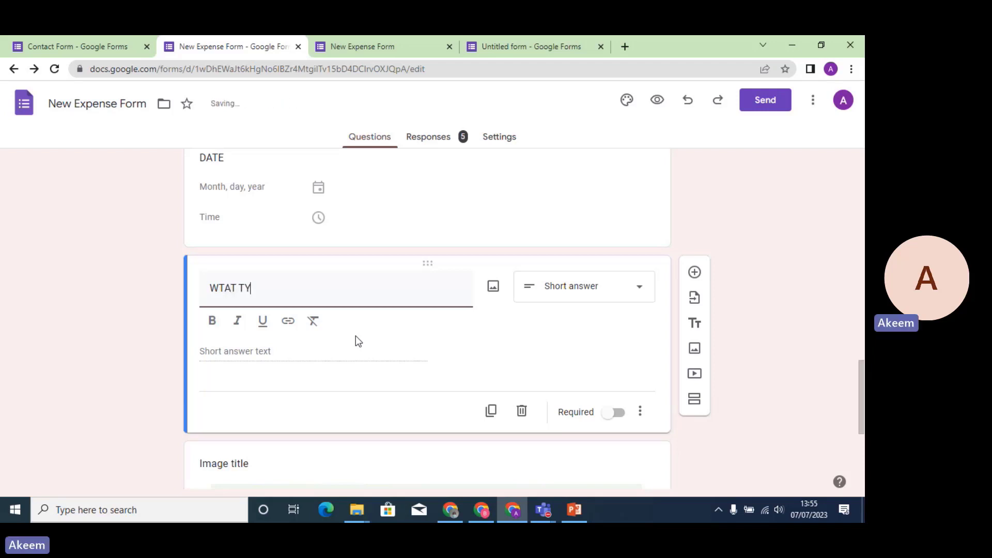
type("PE OF FISH")
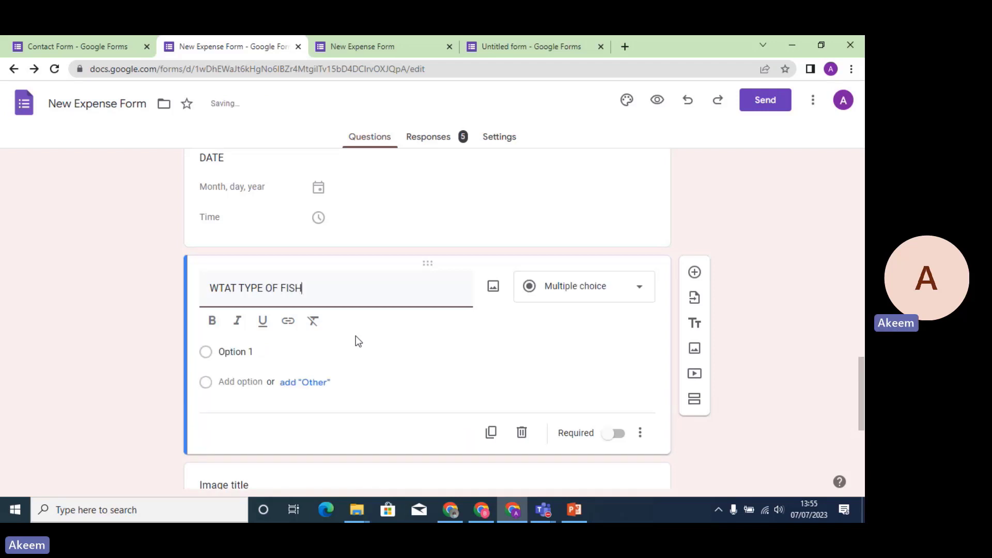
type(" IS THIS?")
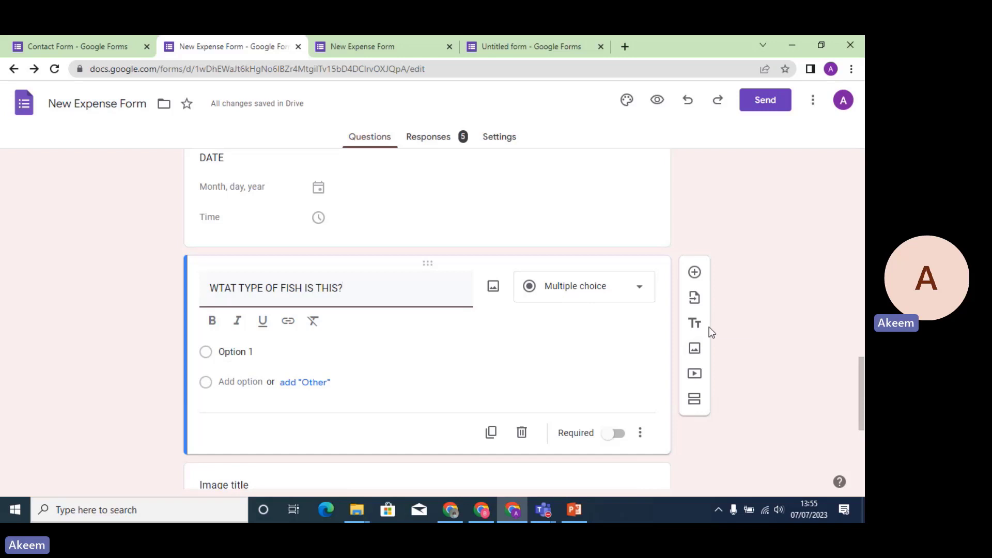
Delete the duplicate catfish image, leaving one picture below the fish question.
left_click(694, 347)
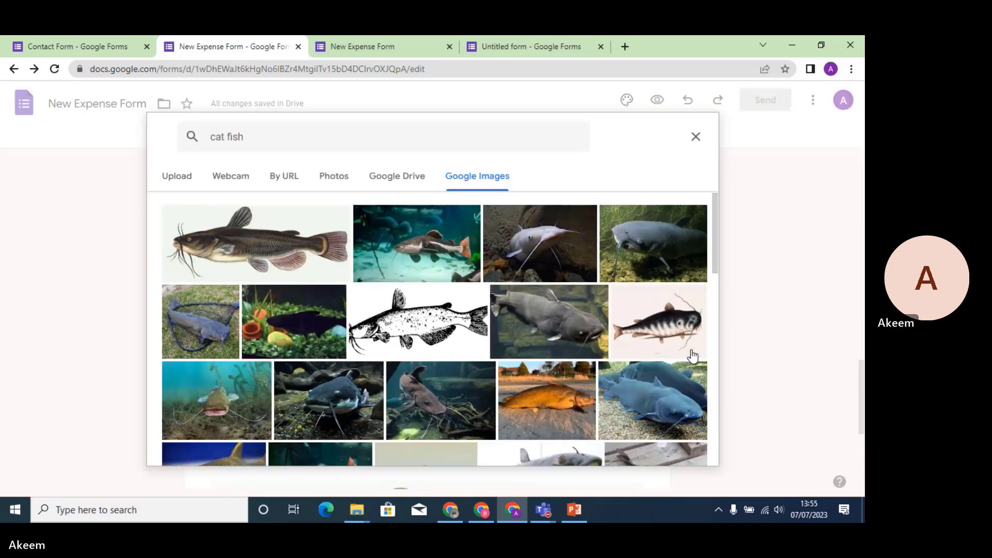
key("Escape")
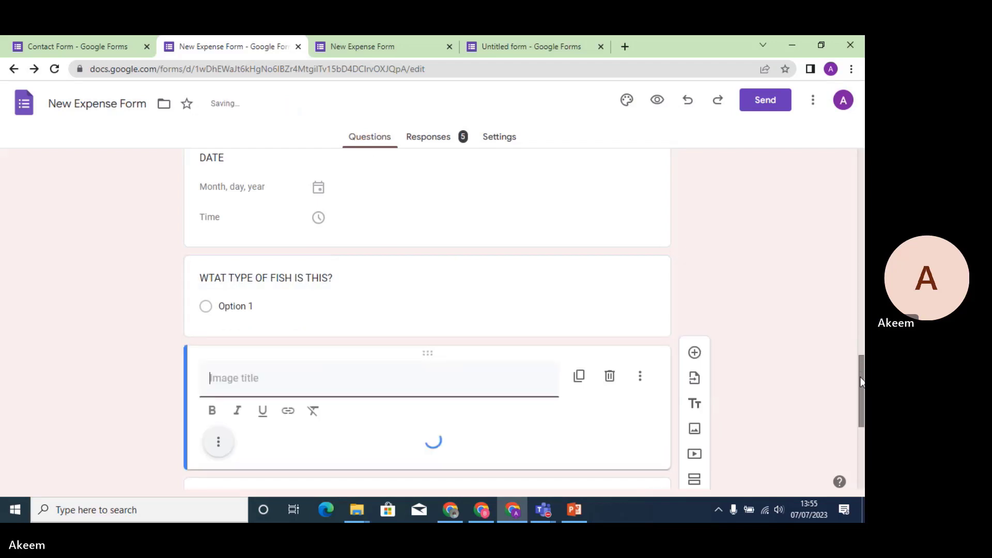
left_click_drag(861, 383, 864, 475)
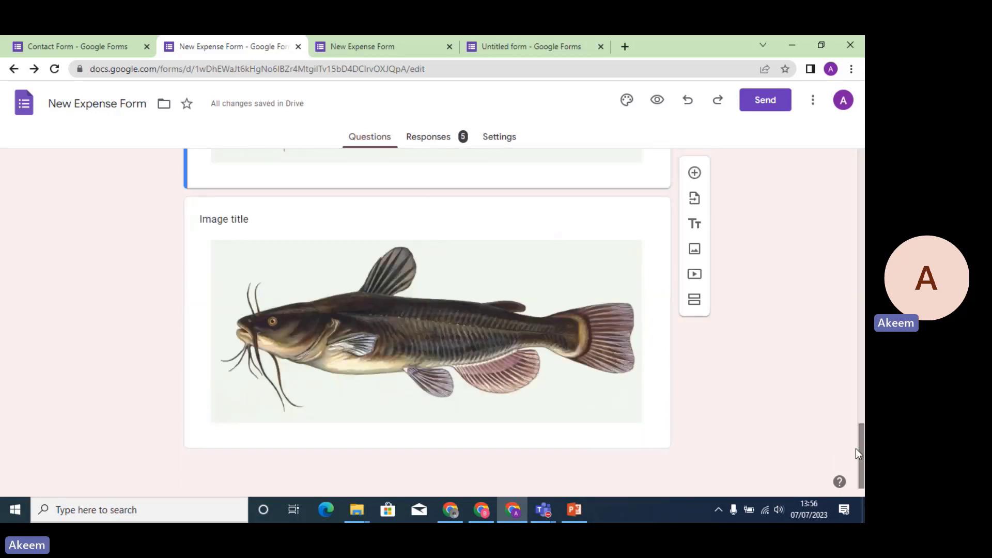
left_click(569, 312)
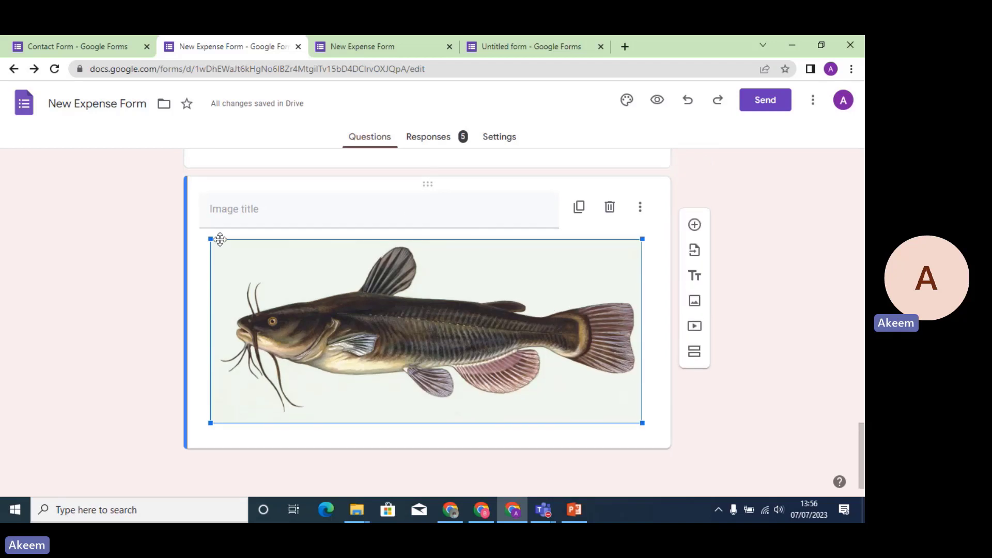
left_click(613, 208)
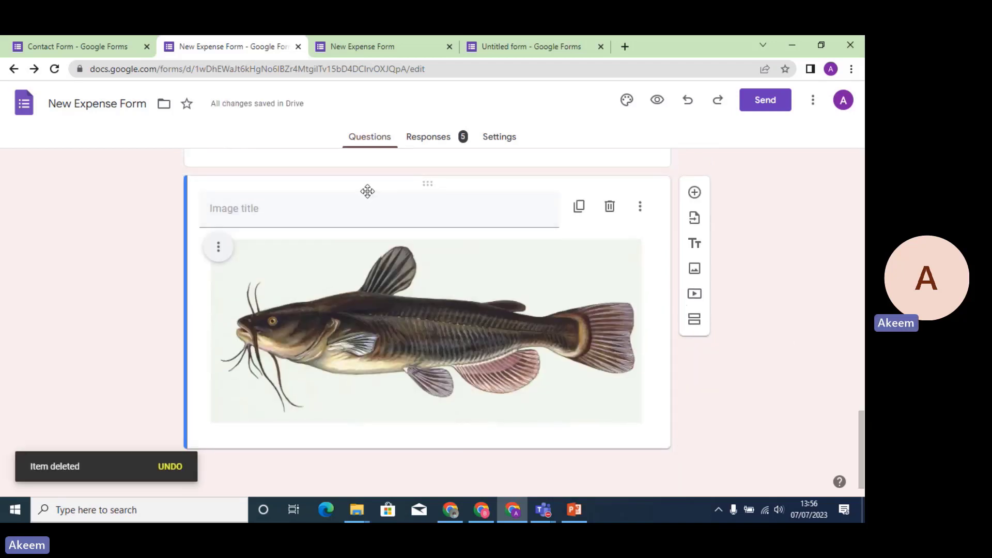
left_click(351, 206)
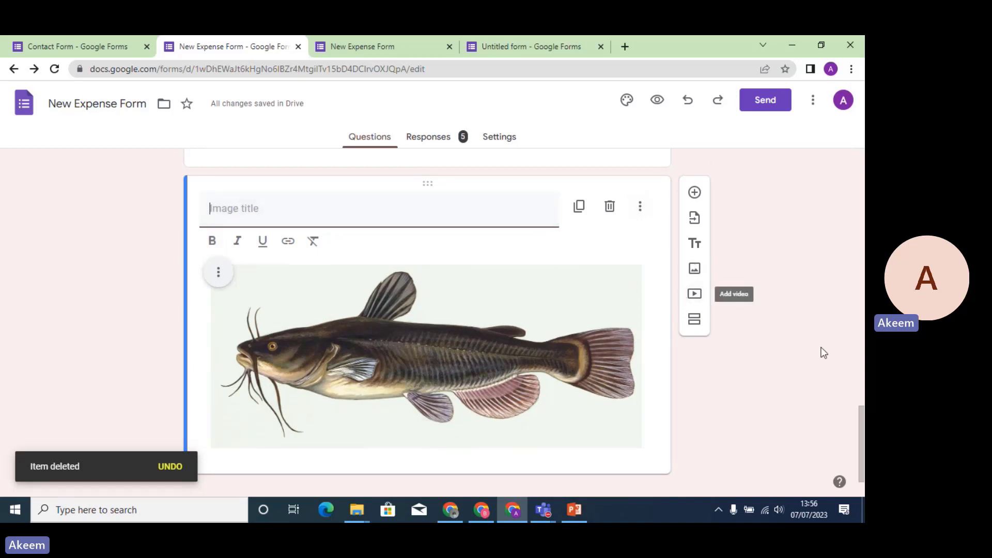
left_click_drag(859, 418, 858, 390)
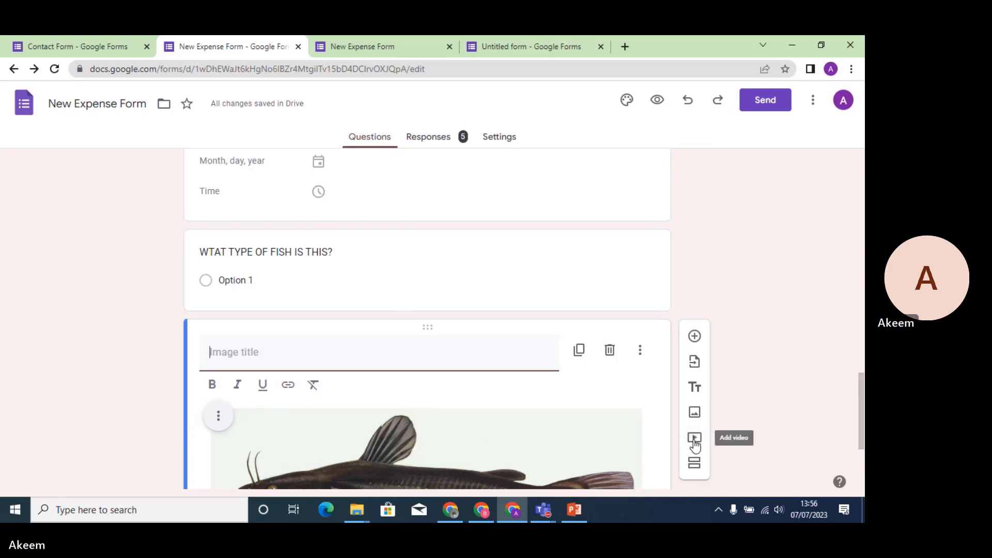
Insert the YouTube video 'HOW TO DO A VLOOKUP IN EXCEL' found by searching BMC TUTORS VLOOKUP.
left_click(428, 246)
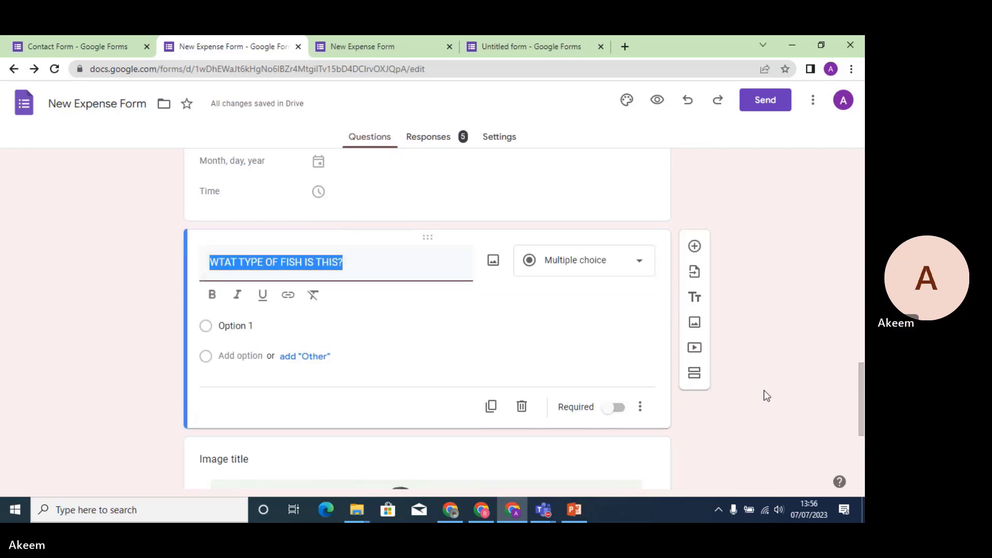
left_click(695, 349)
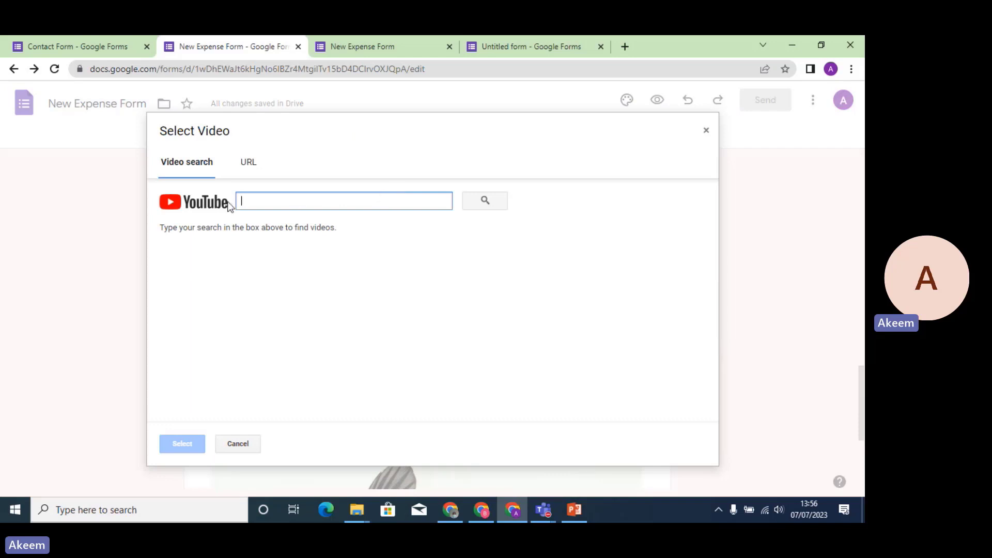
left_click(246, 163)
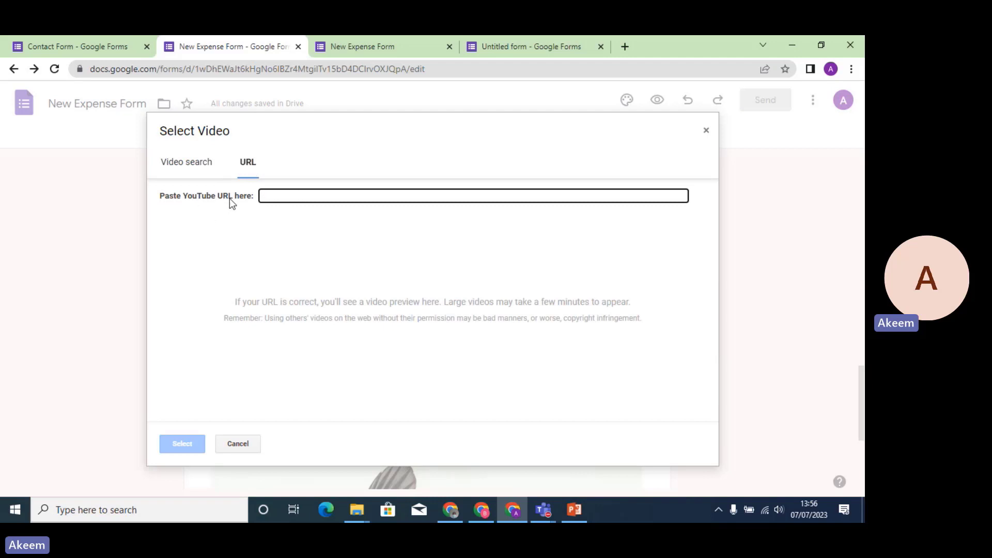
left_click(210, 171)
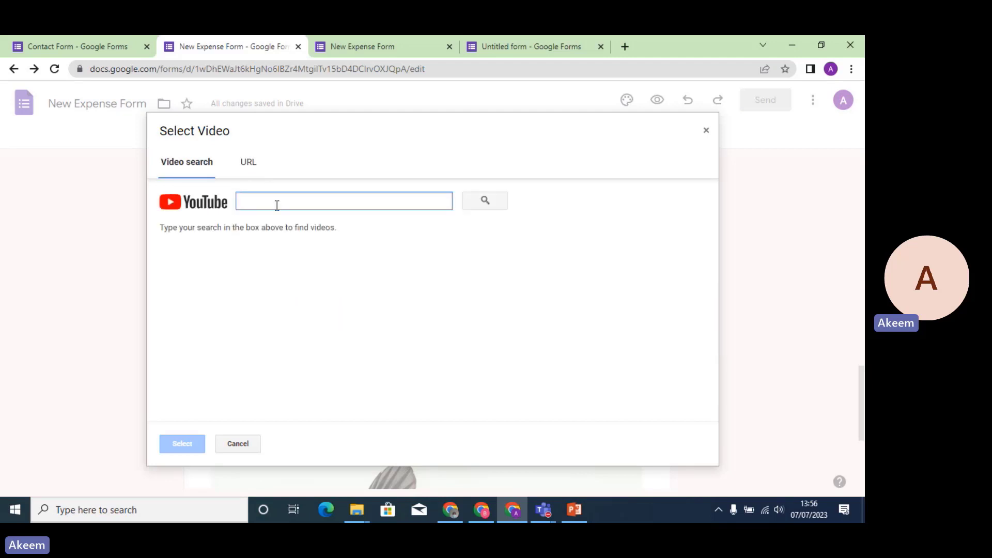
type("S")
key("BackSpace")
type("BMC TUTORS")
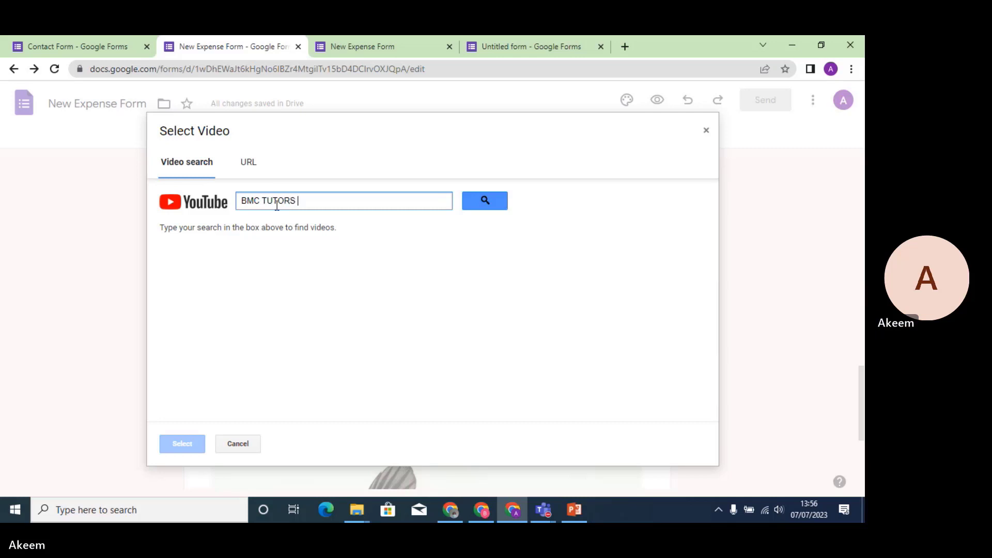
type(" VLOOKUP")
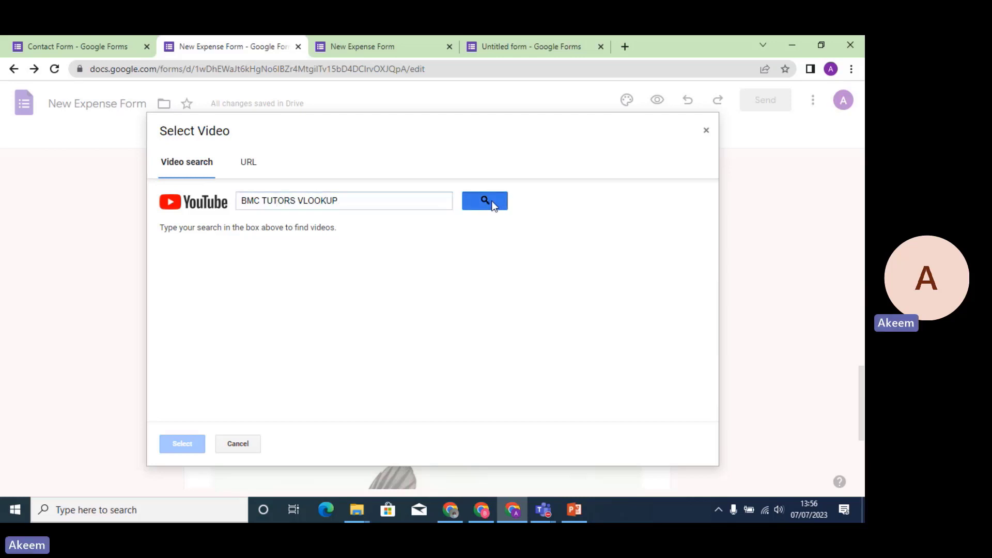
left_click(491, 201)
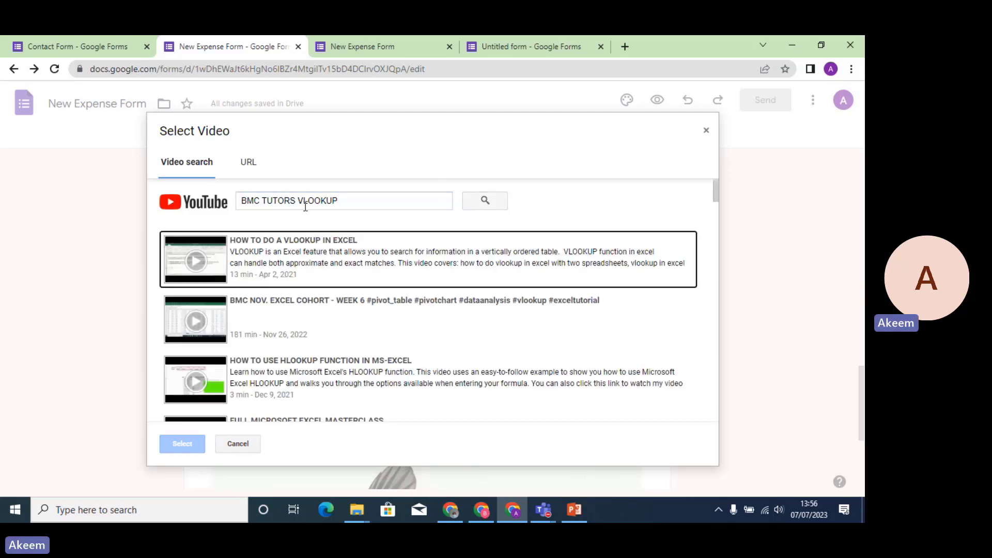
double_click(305, 250)
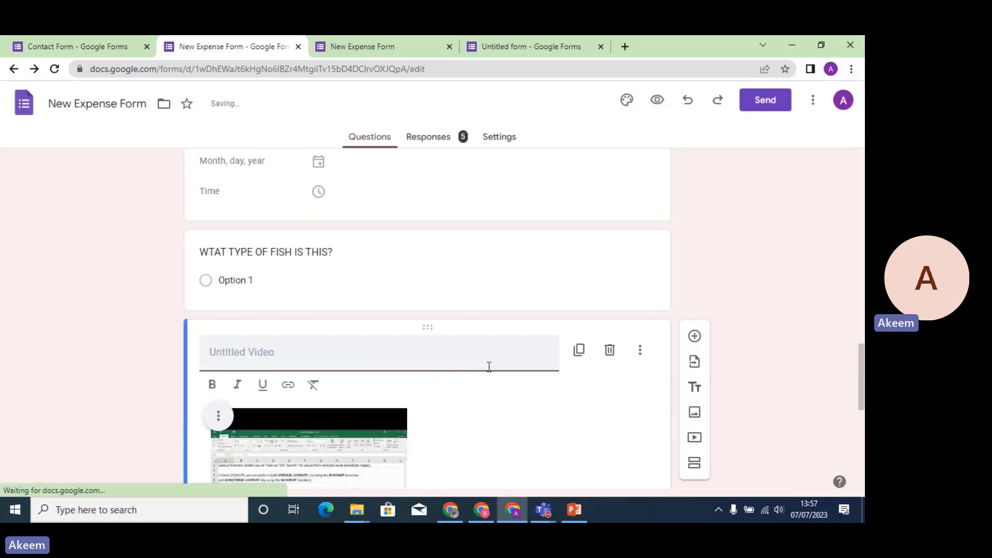
left_click_drag(862, 352, 856, 374)
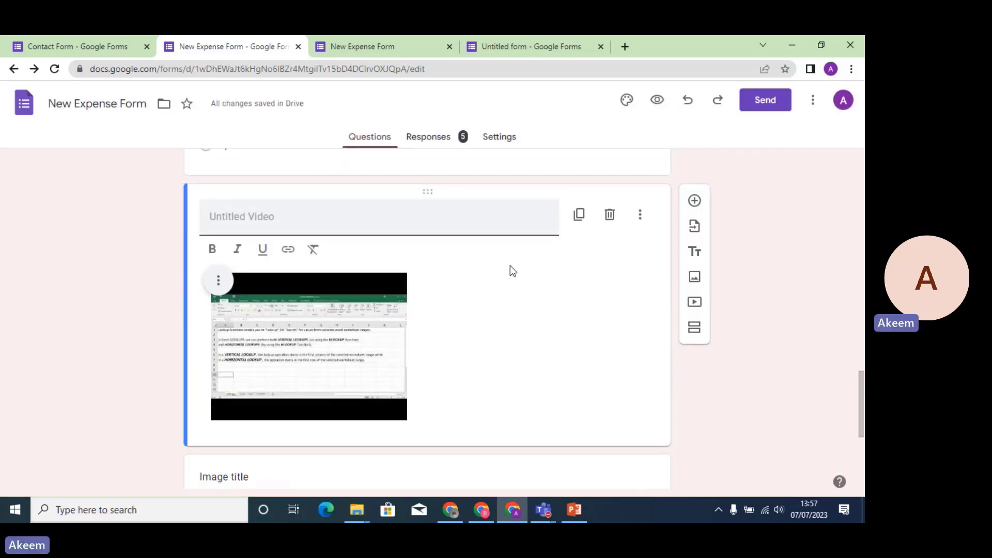
left_click(507, 337)
left_click(361, 215)
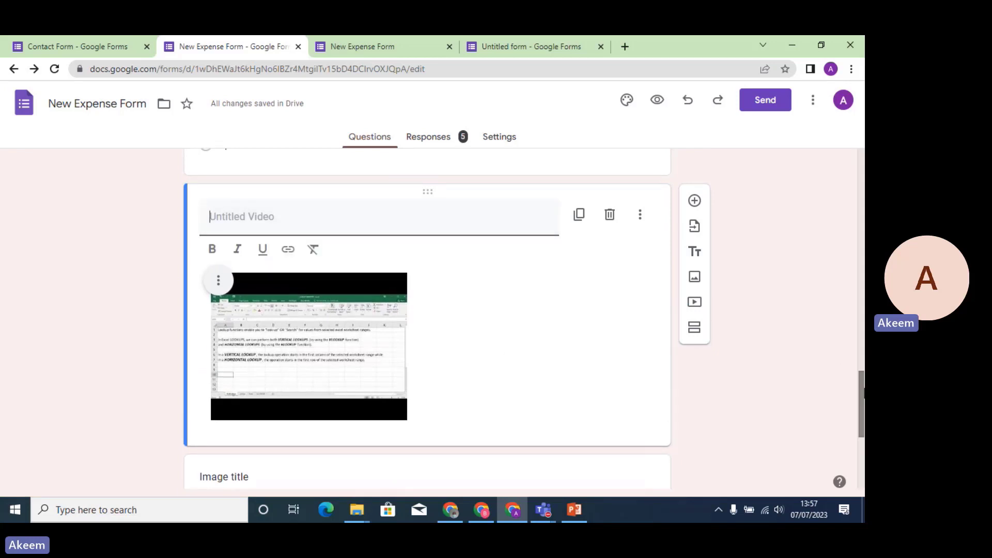
left_click_drag(861, 397, 665, 482)
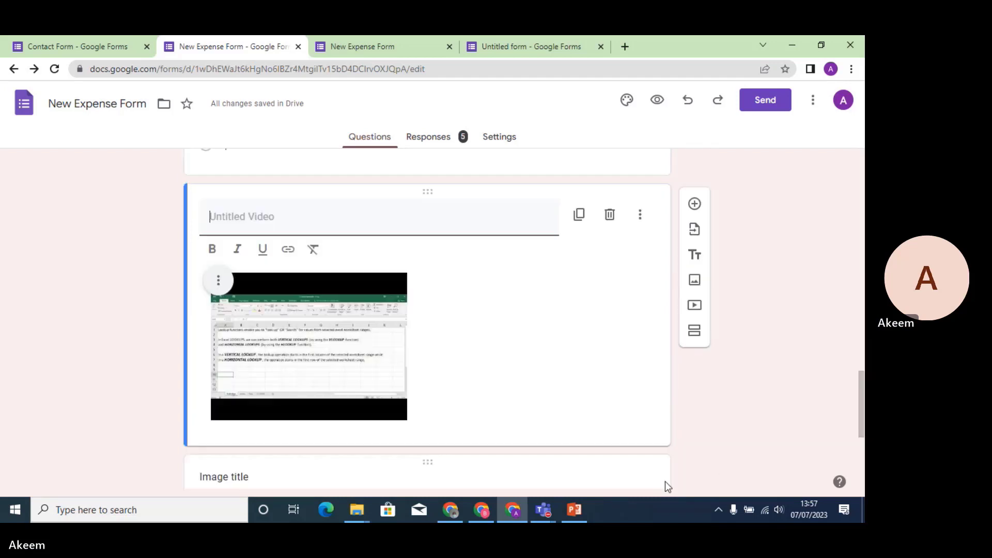
left_click(578, 513)
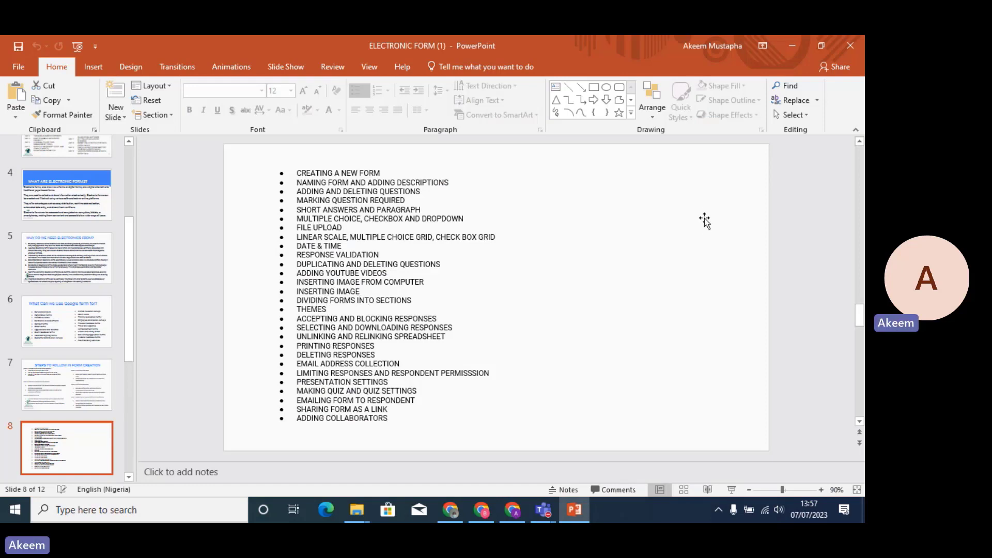
left_click(785, 47)
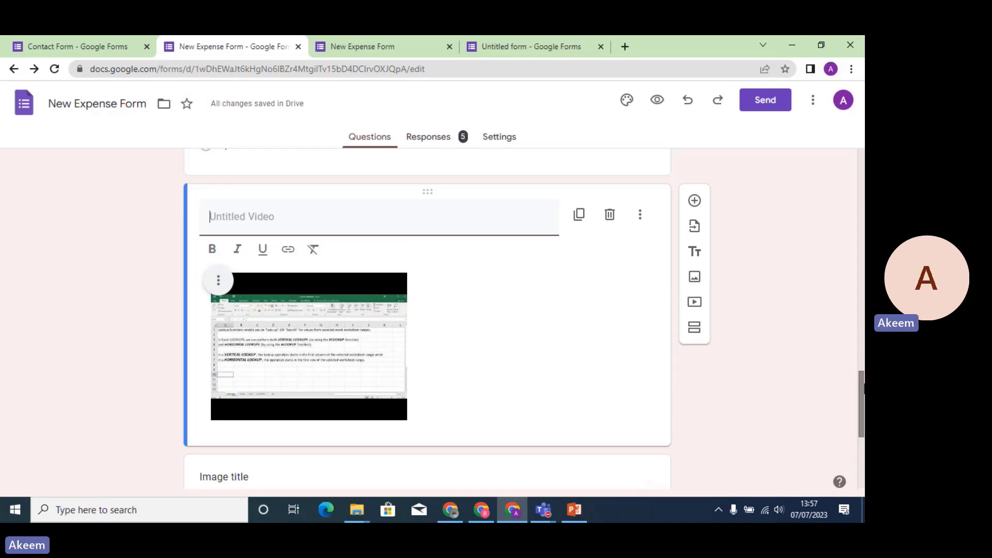
Add a second section after the catfish image and set section 1 to Submit form.
scroll(771, 338, "down", 5)
scroll(708, 292, "up", 2)
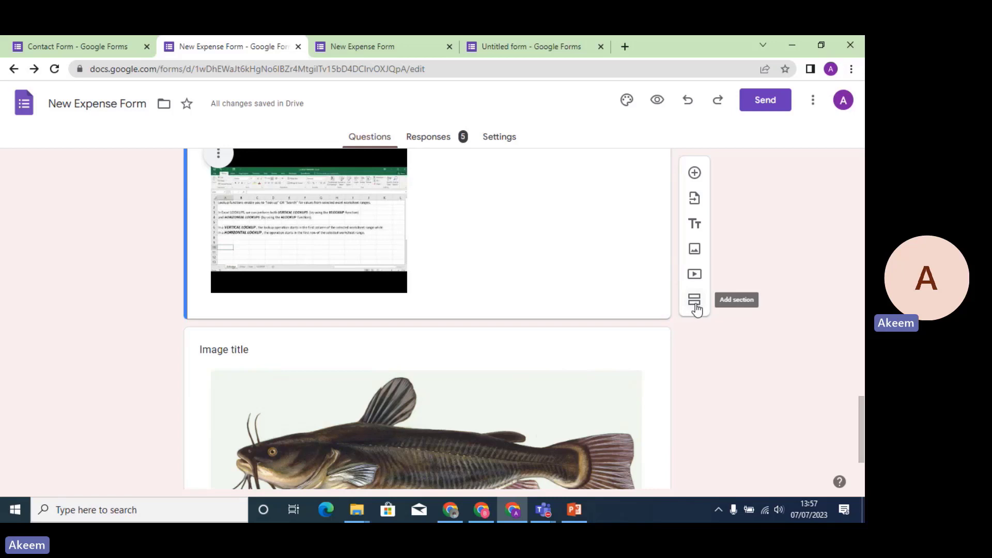
left_click(646, 365)
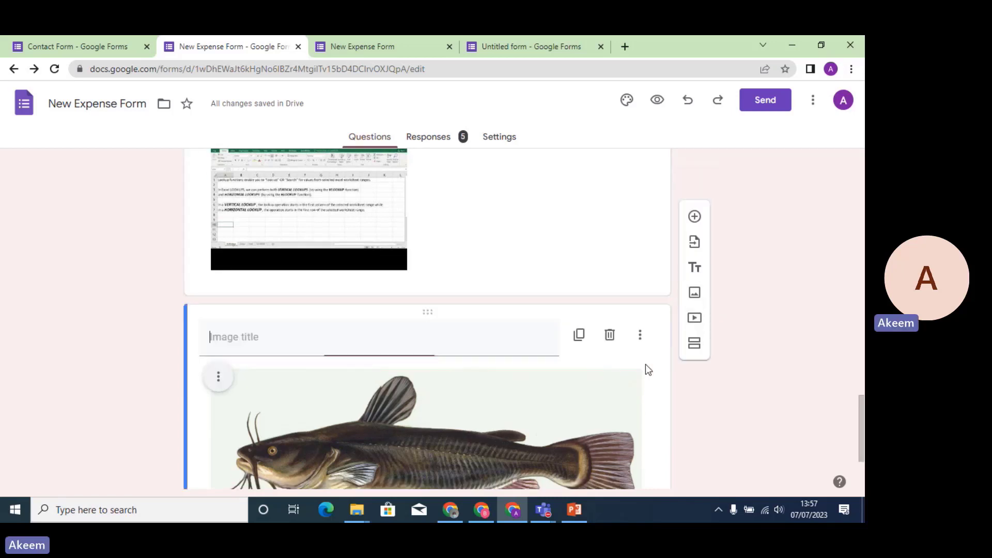
left_click(702, 471)
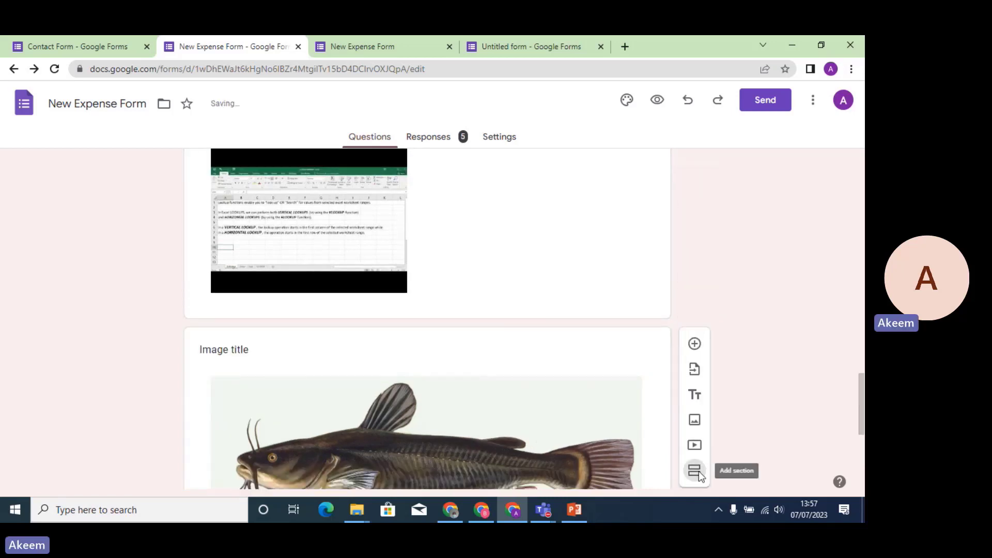
left_click_drag(859, 395, 858, 449)
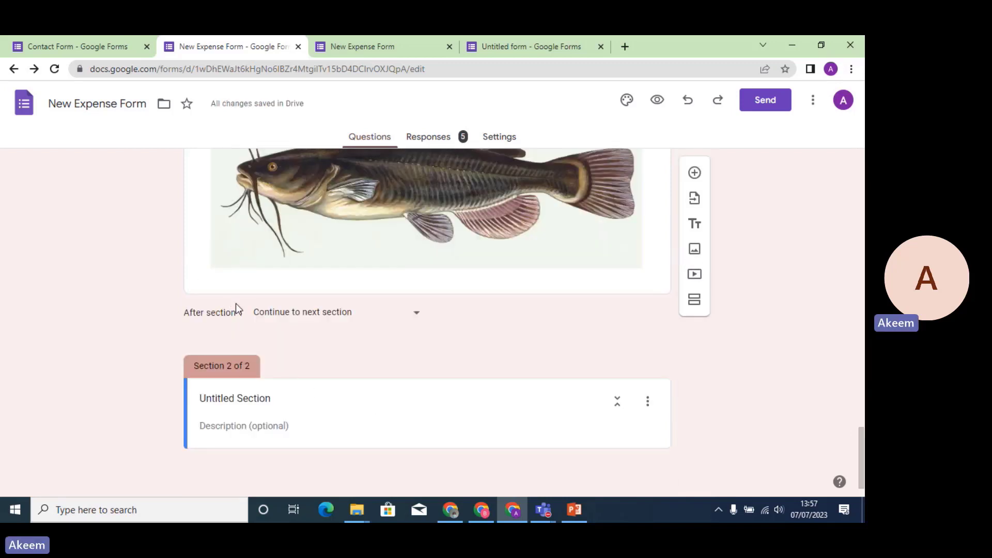
left_click(412, 321)
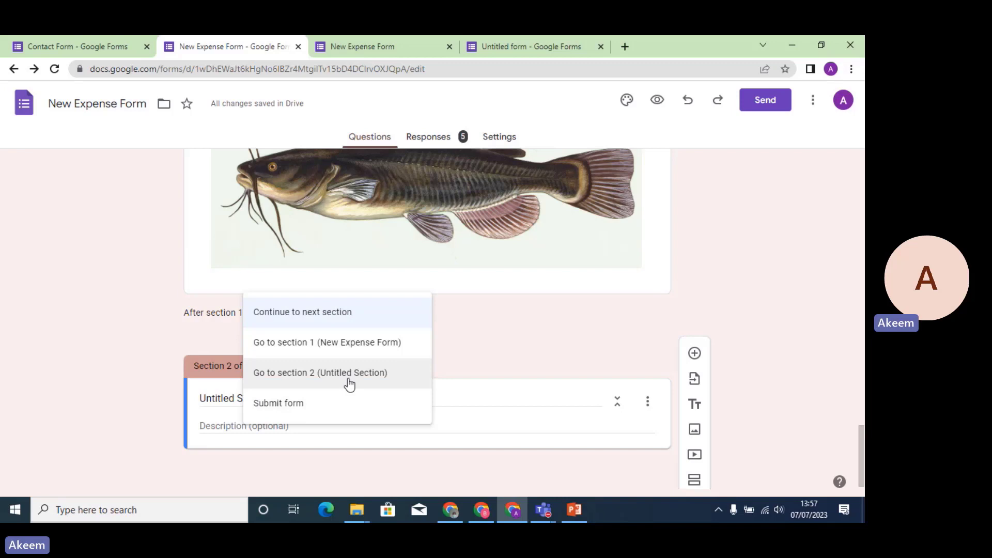
left_click(313, 405)
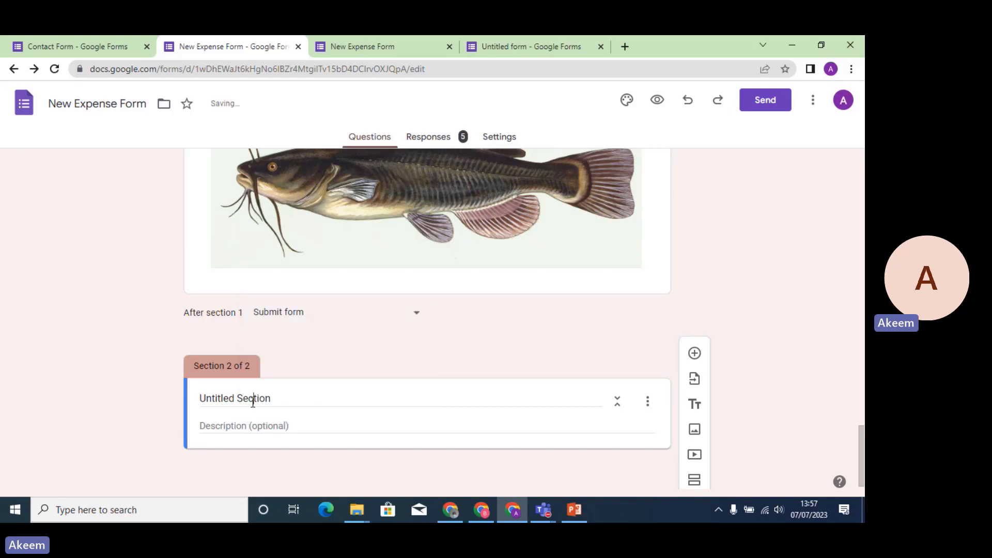
left_click(253, 399)
Rename the second section to 'FOR OFFICIAL USE ONLY'.
left_click_drag(287, 401, 166, 393)
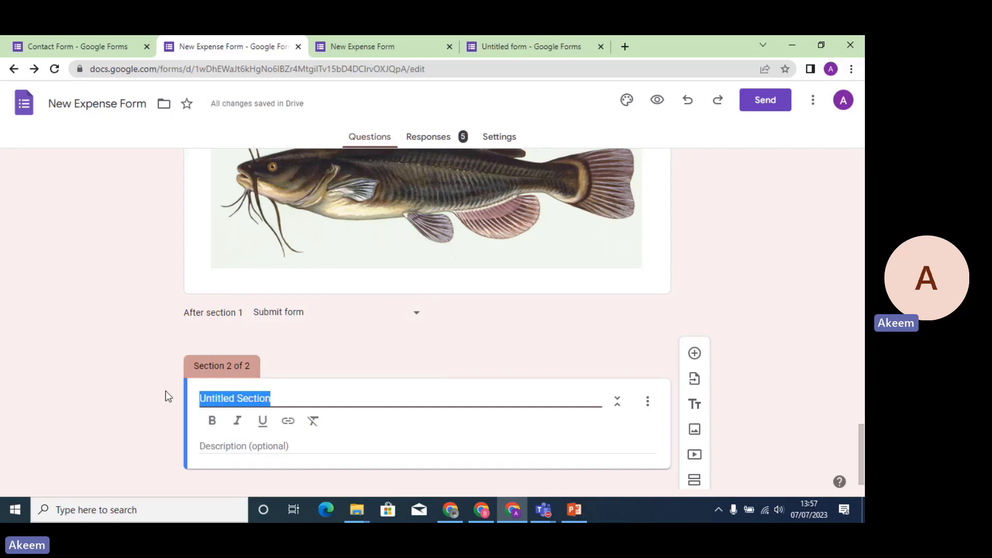
key("BackSpace")
type("FO")
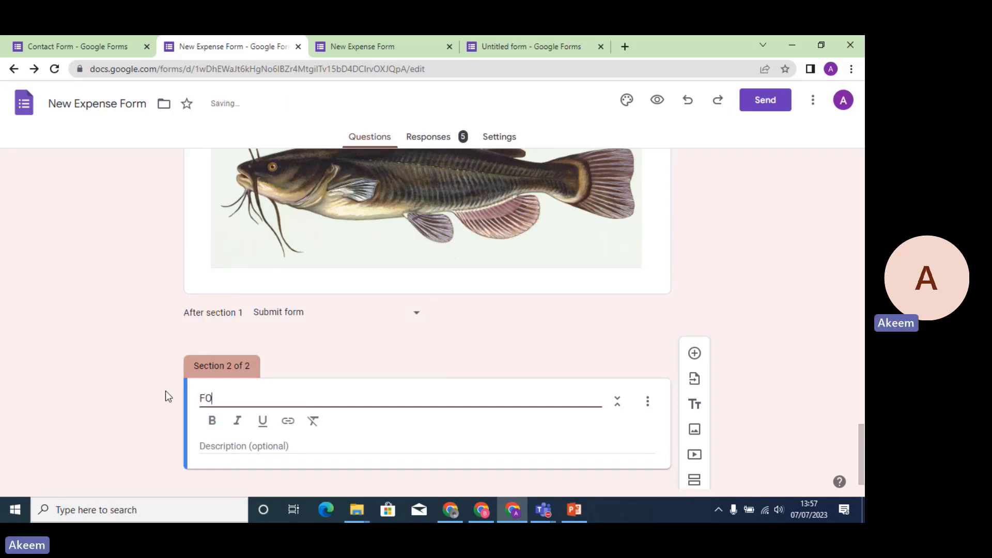
type("R OFF")
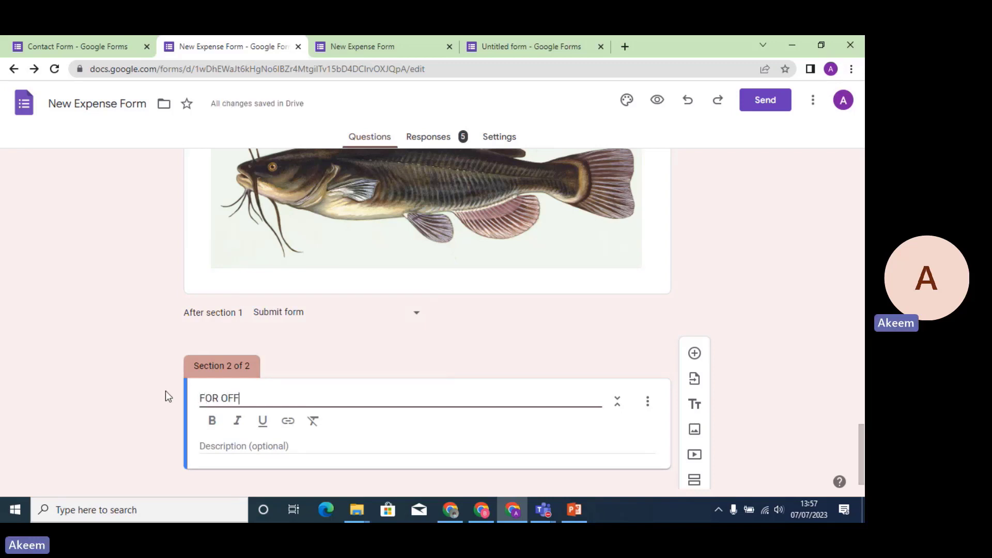
type("ICIAL USE ONLY")
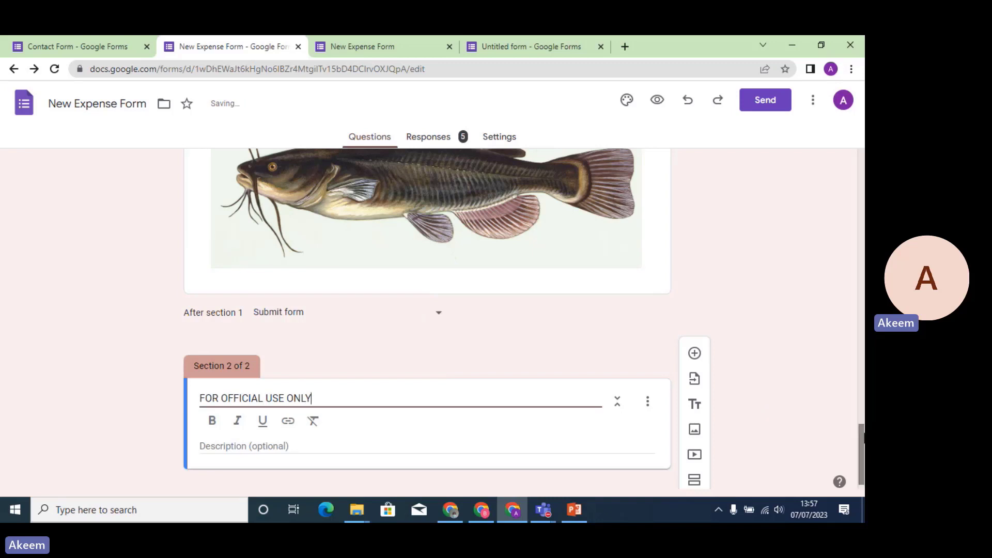
scroll(862, 444, "down", 2)
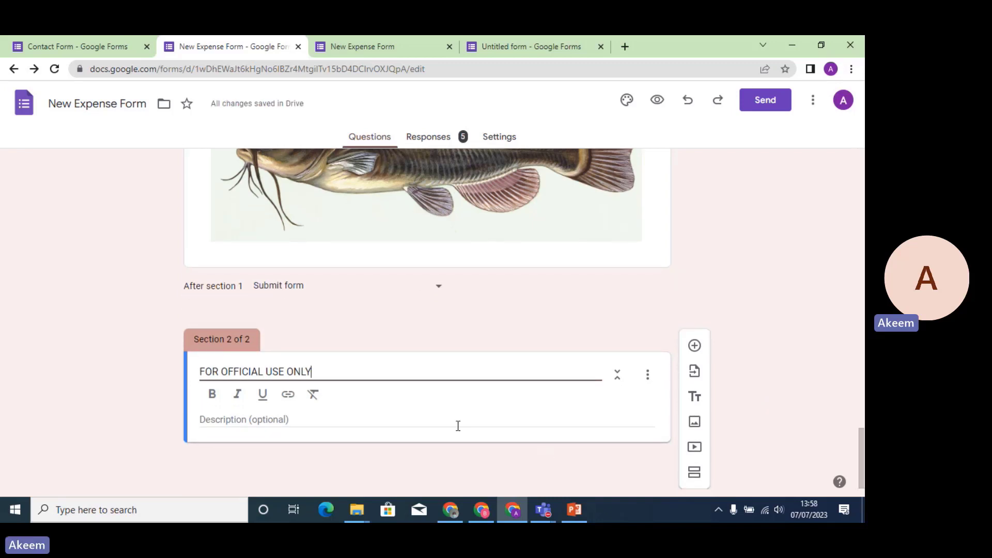
Add a blank multiple-choice question to section 2, then reselect the catfish image.
left_click(694, 345)
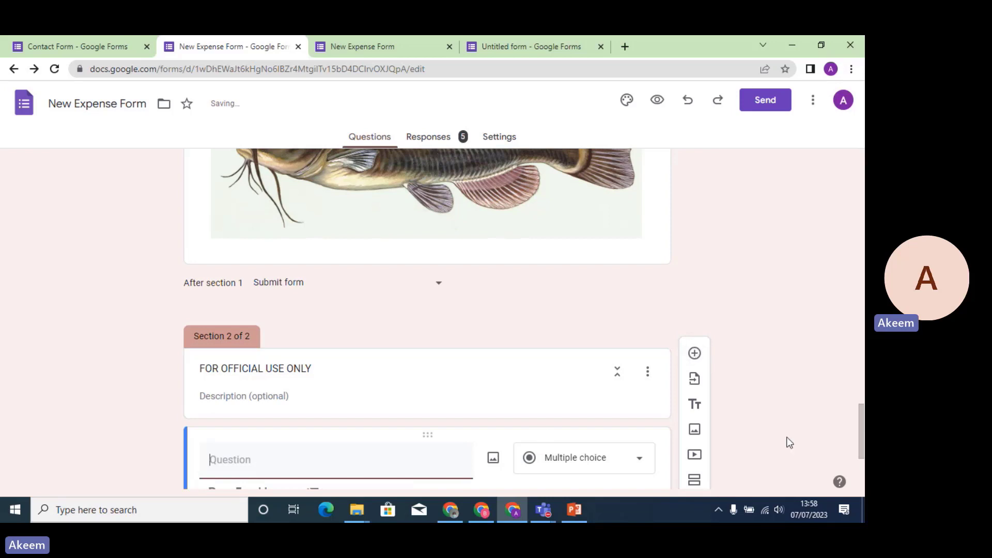
scroll(861, 431, "down", 3)
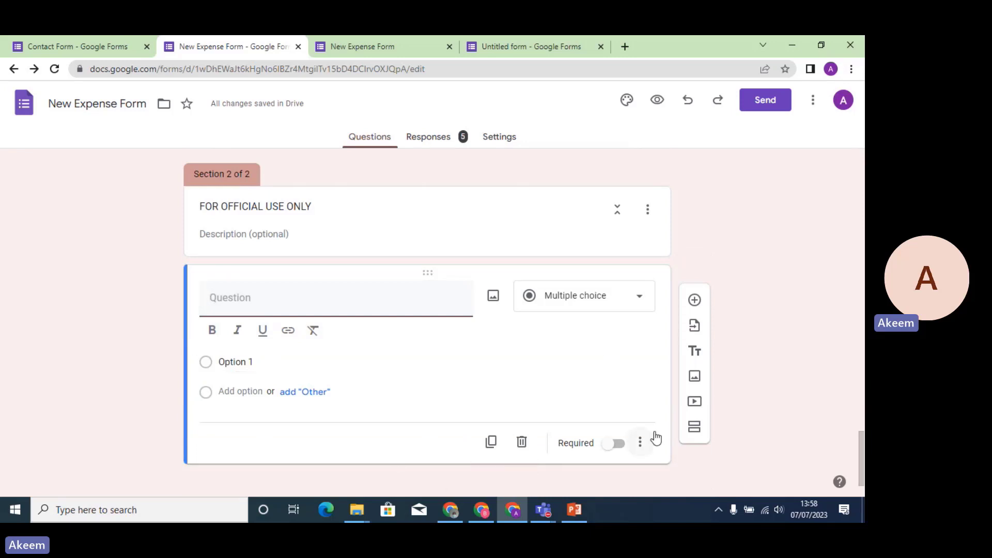
scroll(861, 442, "up", 1)
left_click_drag(861, 442, 856, 400)
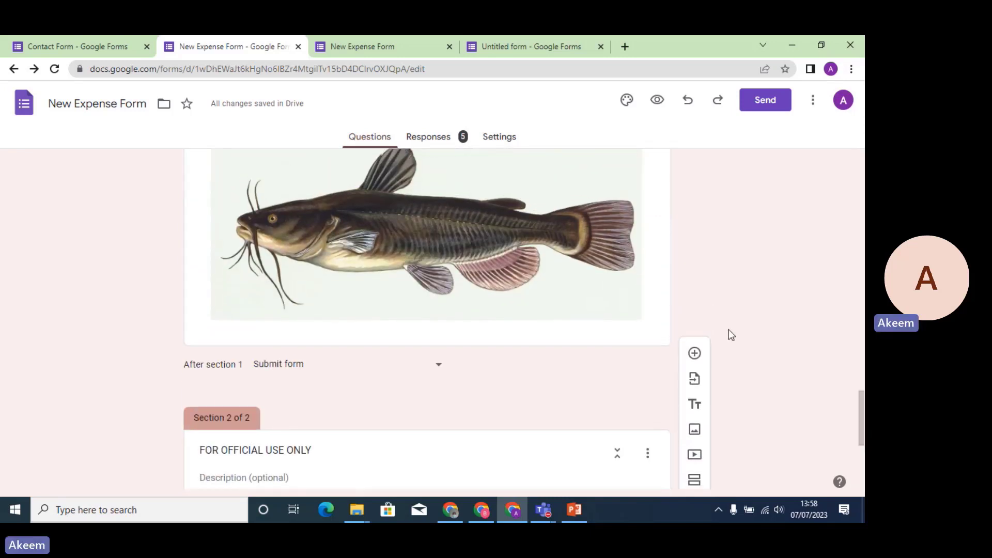
left_click(592, 336)
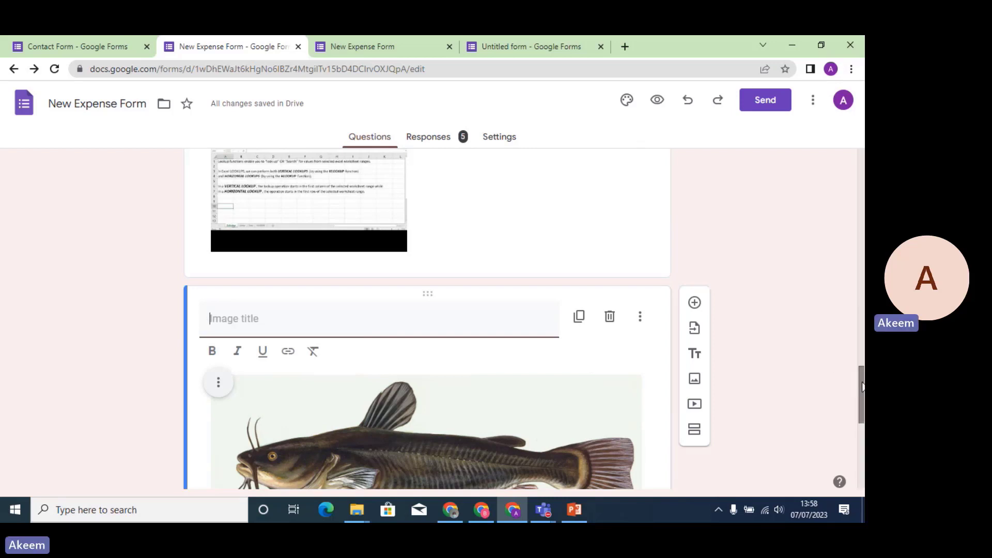
left_click_drag(857, 378, 861, 410)
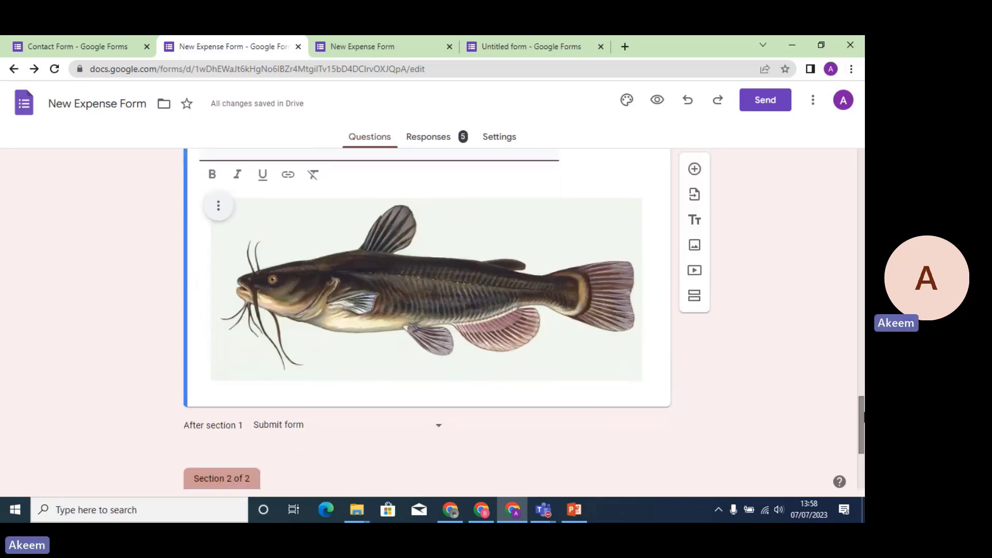
Add a question below the catfish image titled 'I HAVE READ AND UNDER'.
left_click(695, 175)
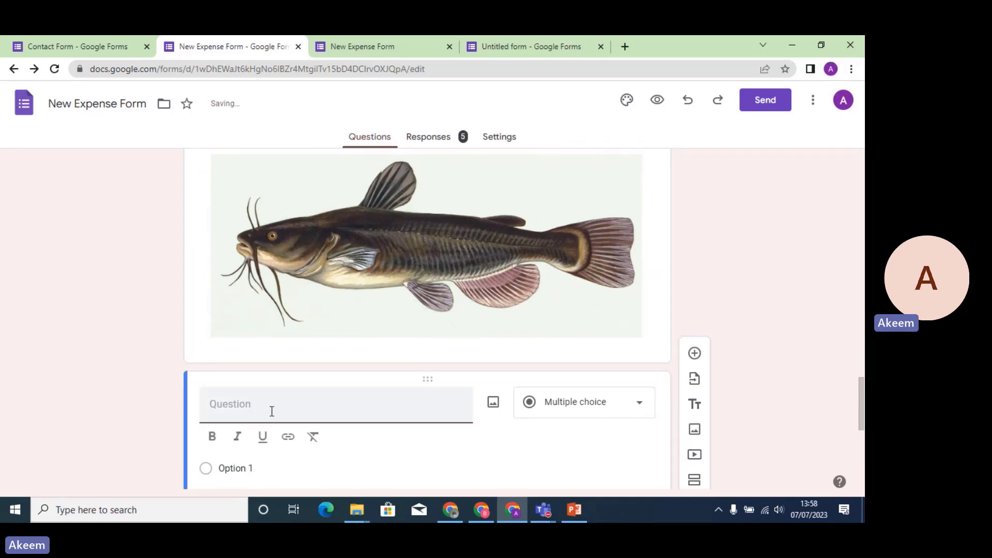
type("I AG")
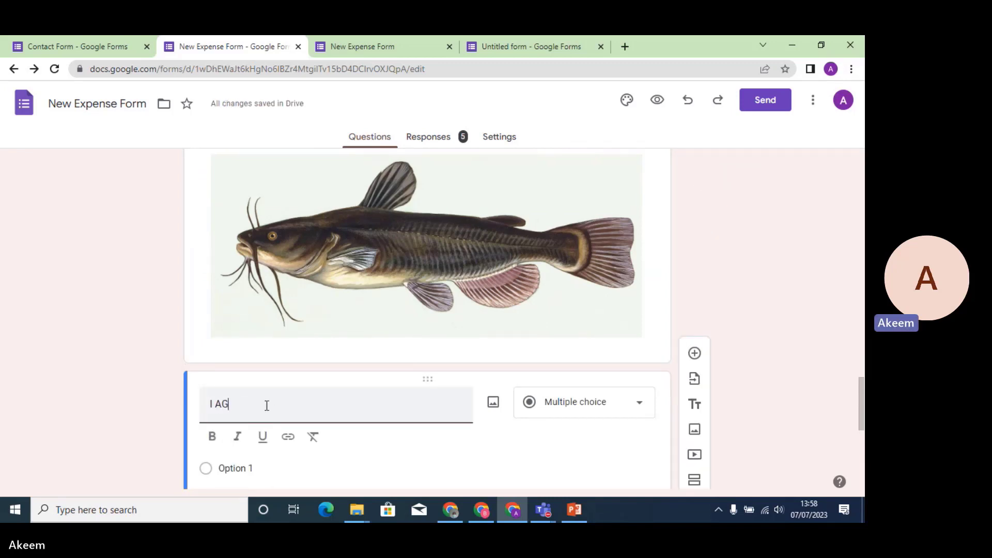
type("REE TO ")
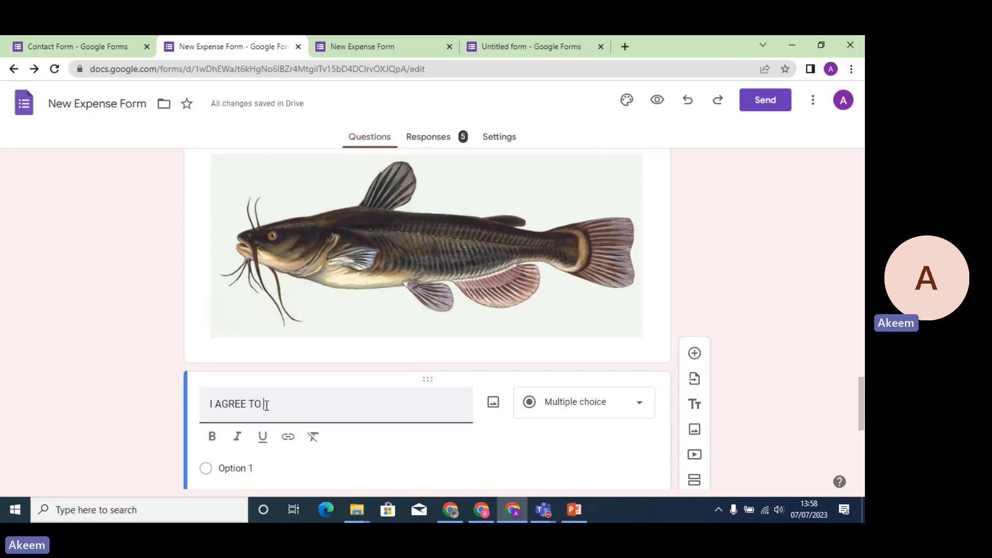
type("TERMS AND CONDI")
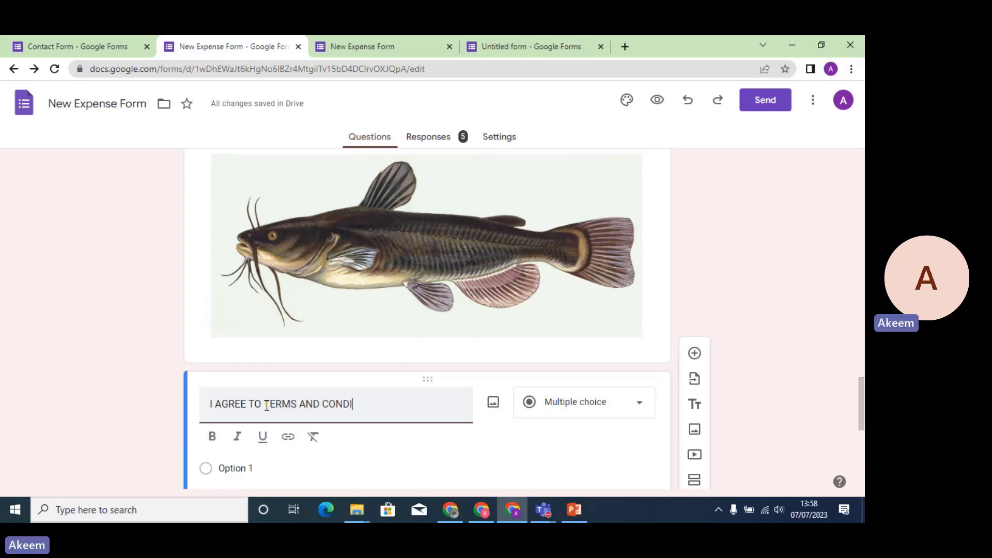
type("TION")
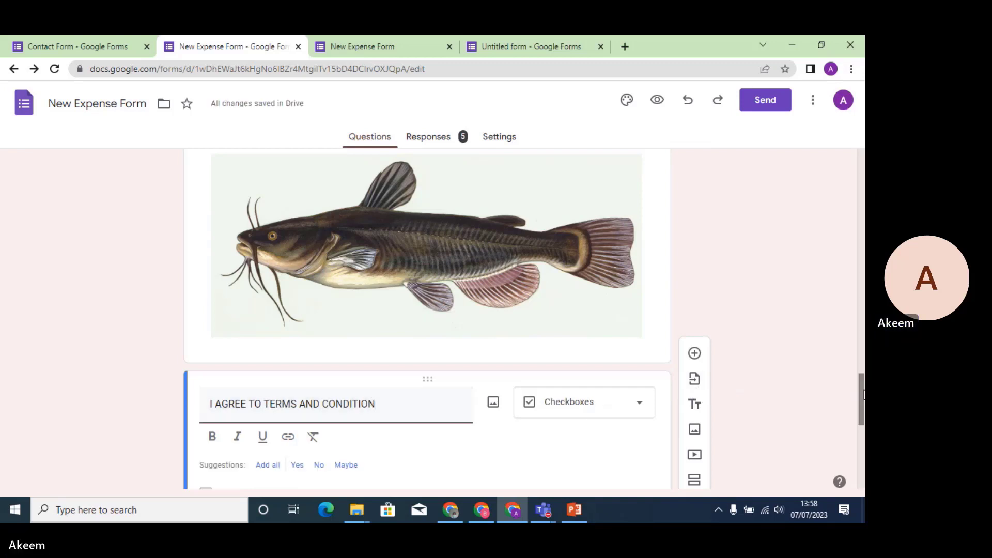
scroll(853, 371, "down", 3)
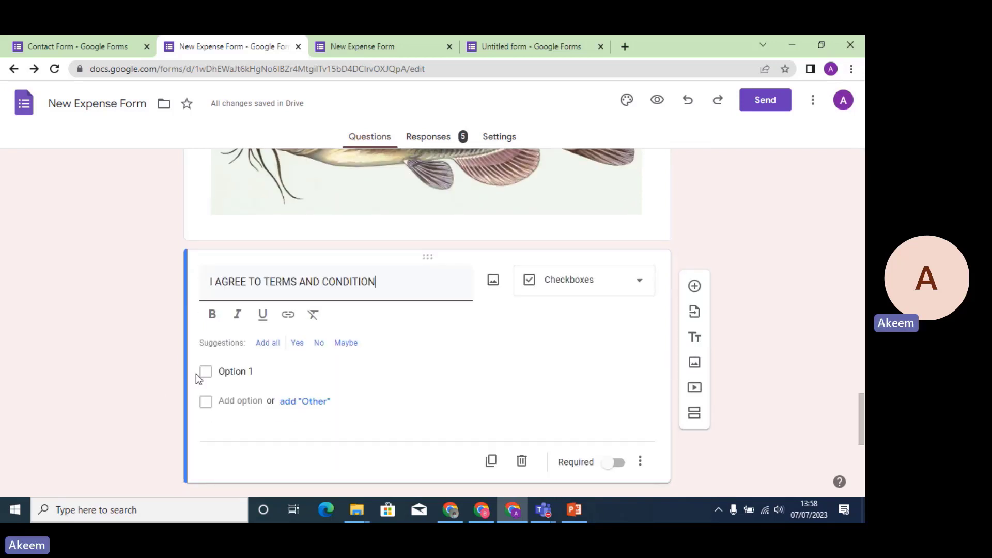
left_click(227, 373)
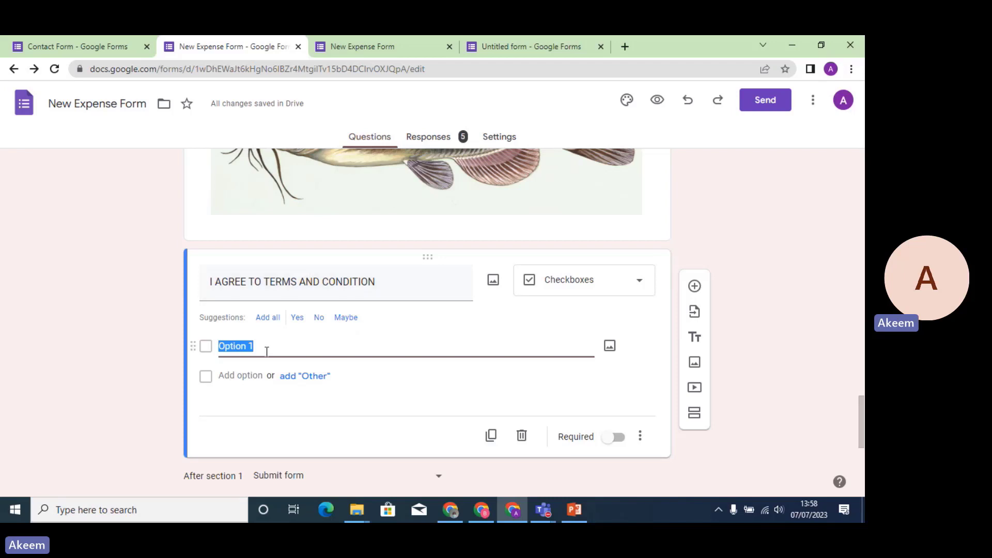
triple_click(390, 283)
key("ctrl+c")
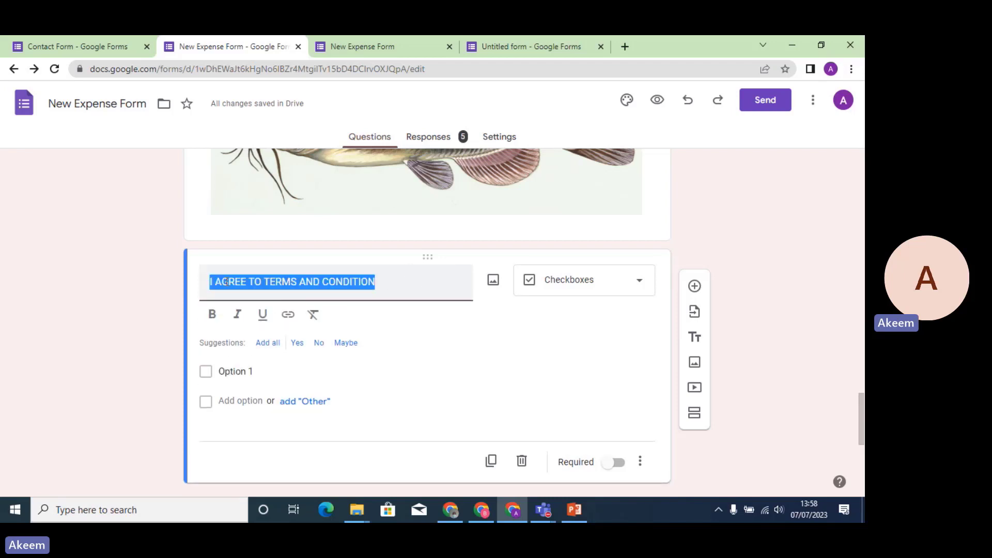
key("BackSpace")
type("I")
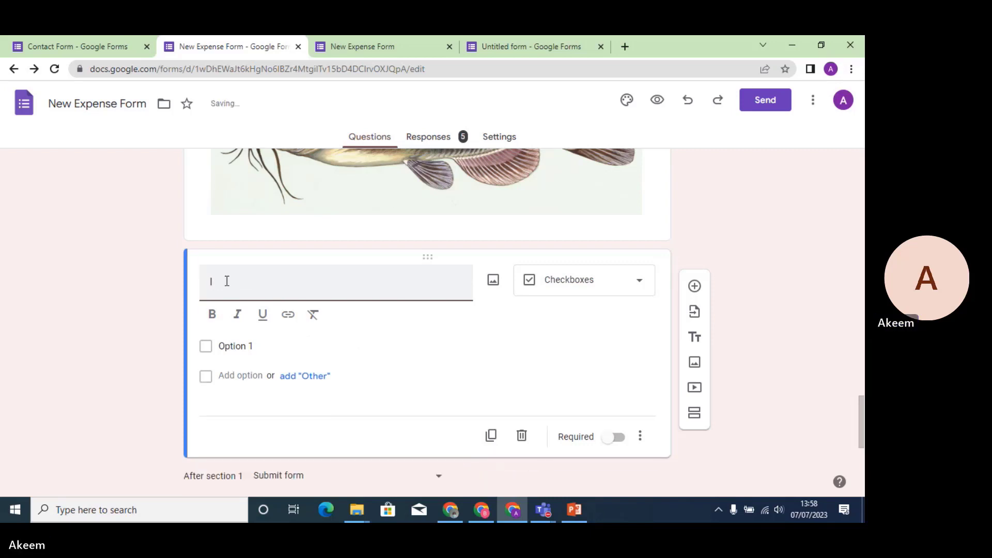
type(" U")
key("BackSpace")
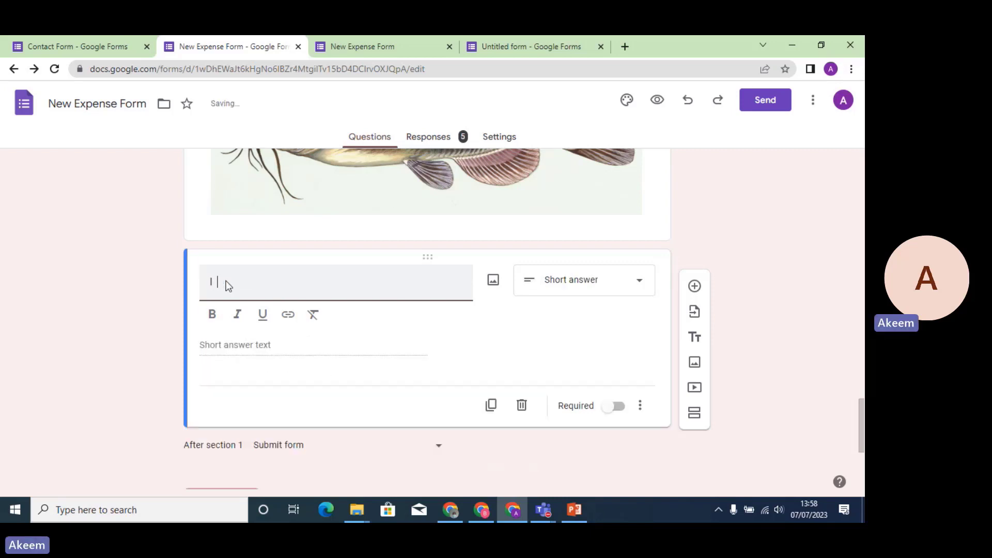
type("READ")
key("BackSpace")
key("BackSpace")
key("BackSpace")
key("BackSpace")
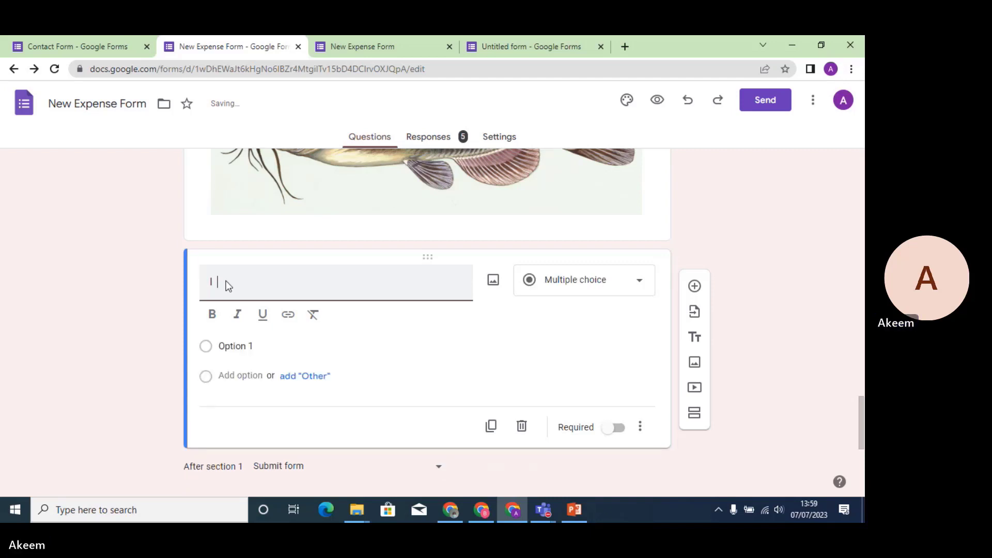
type("HAVE")
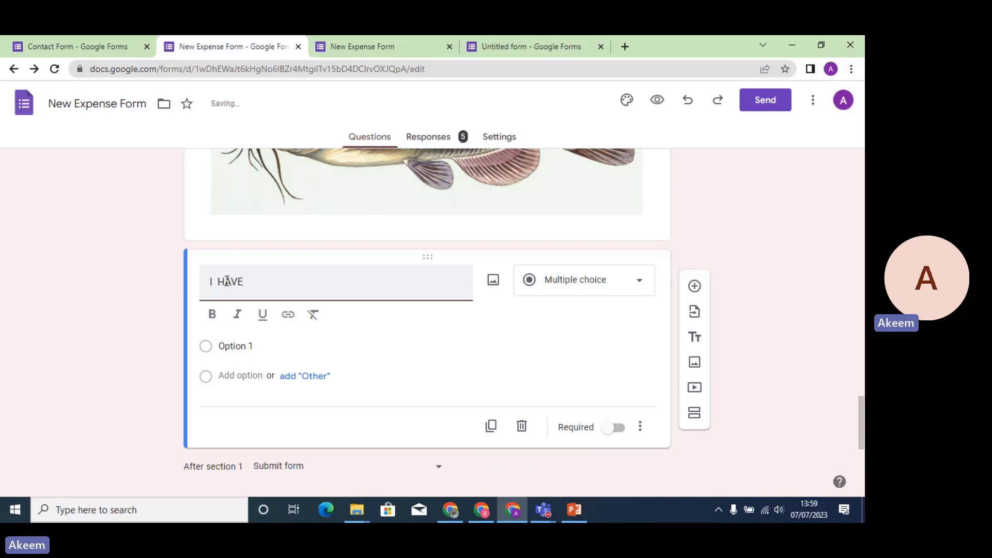
type(" READ AND UNDE")
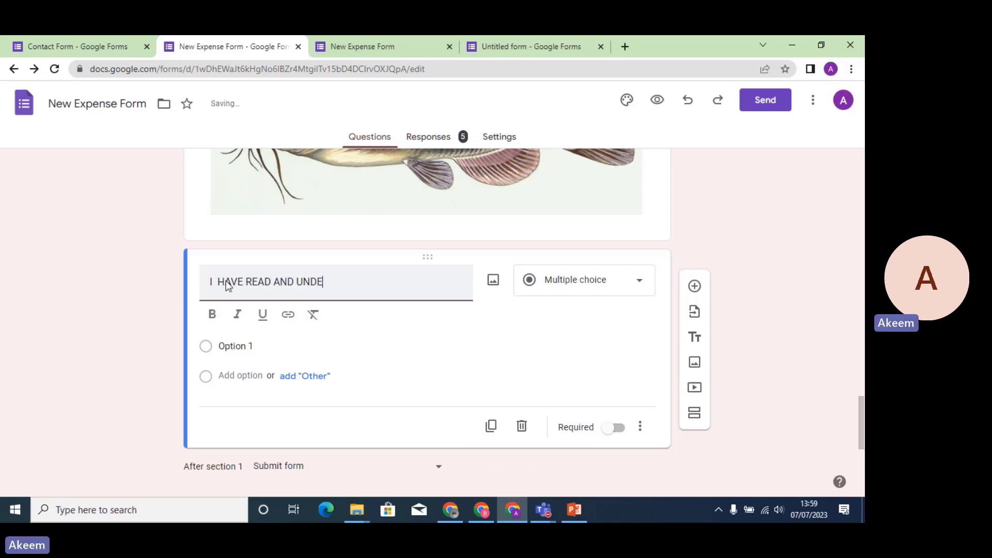
type("R")
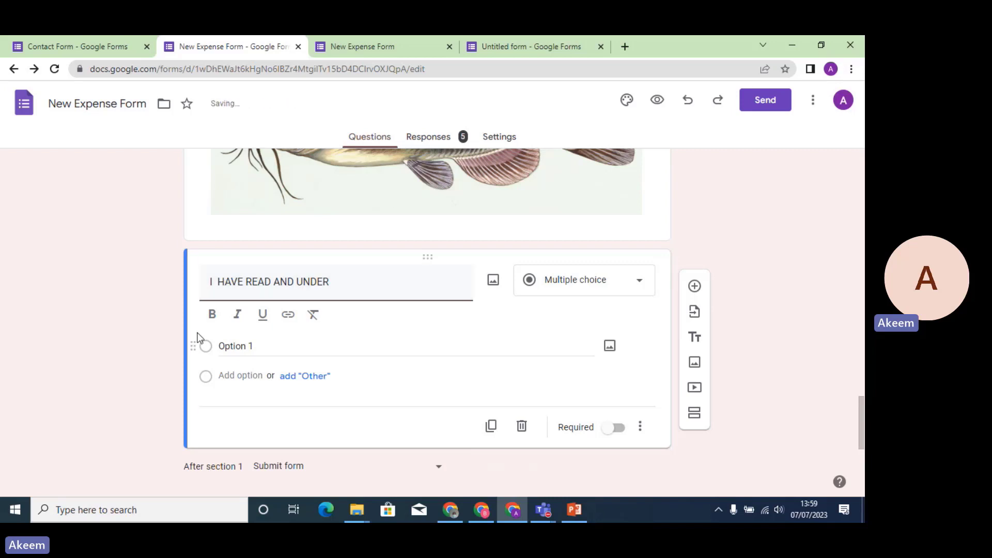
Make it a required Checkboxes question with option 'I AGREE TO TERMS AND CONDITION'.
left_click(235, 345)
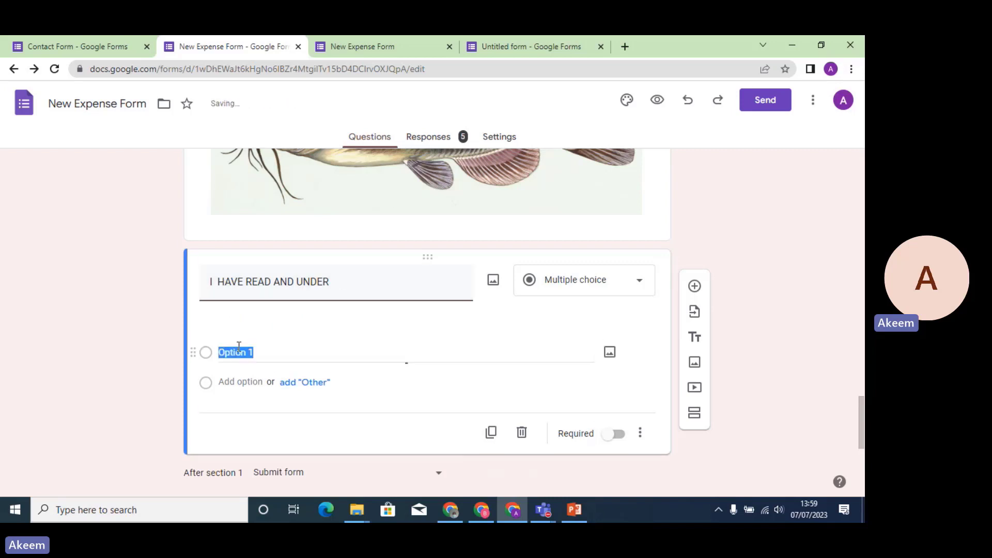
left_click(597, 292)
left_click(577, 219)
left_click(261, 323)
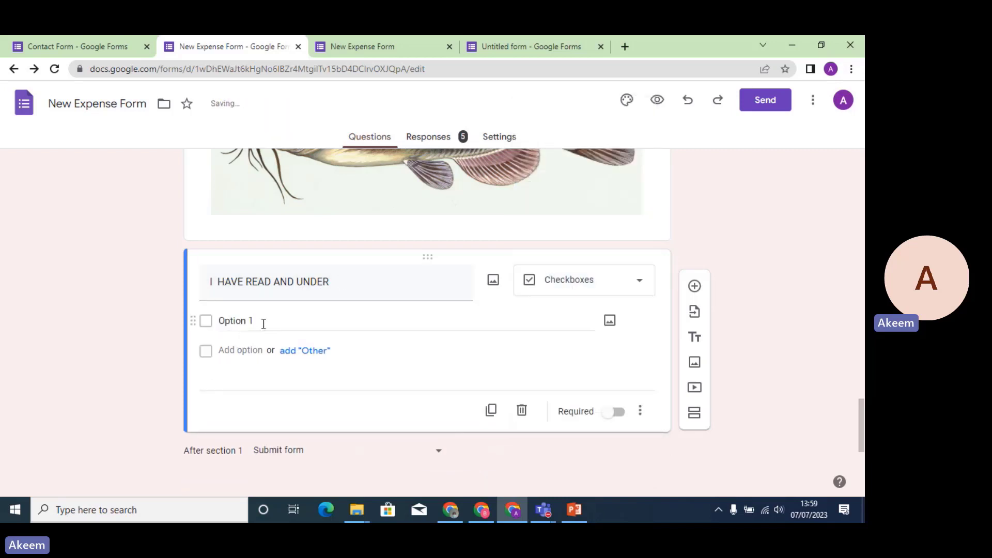
key("ctrl+v")
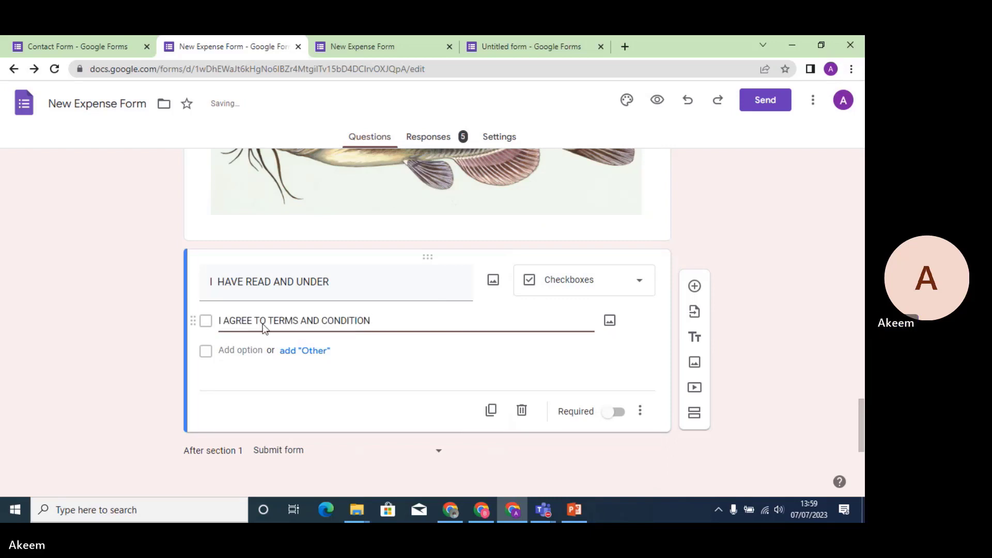
left_click(640, 410)
left_click(621, 416)
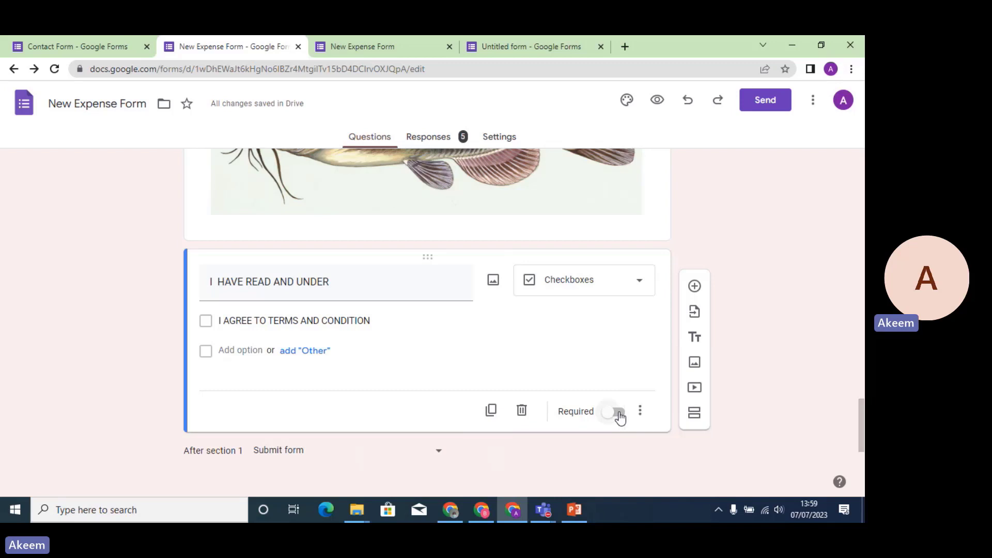
left_click(621, 415)
left_click(657, 100)
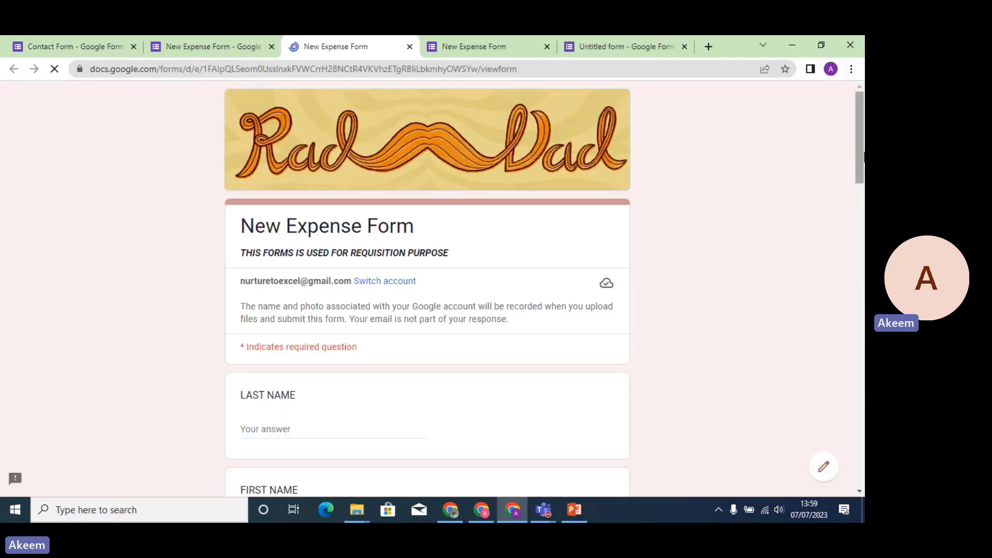
scroll(549, 132, "down", 10)
scroll(864, 292, "down", 10)
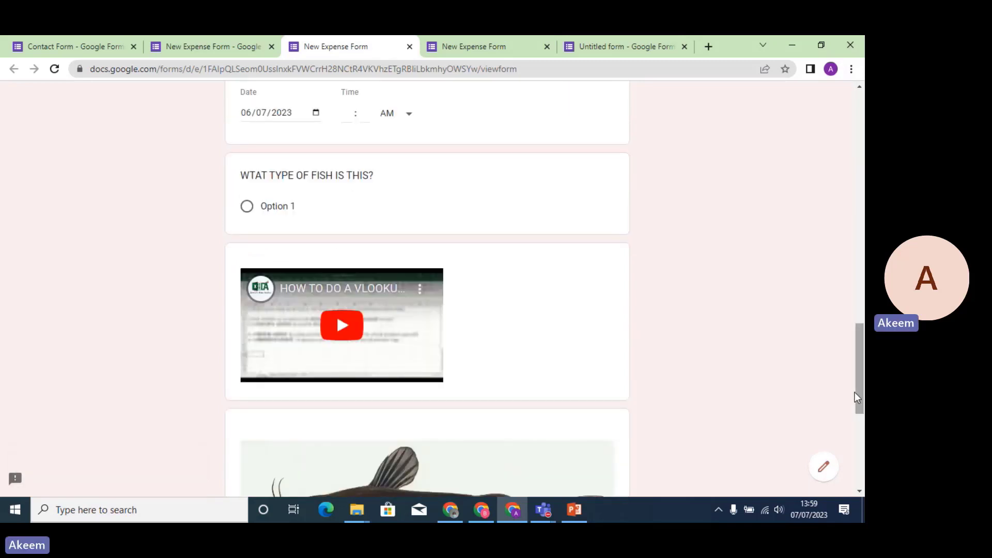
left_click_drag(857, 393, 858, 465)
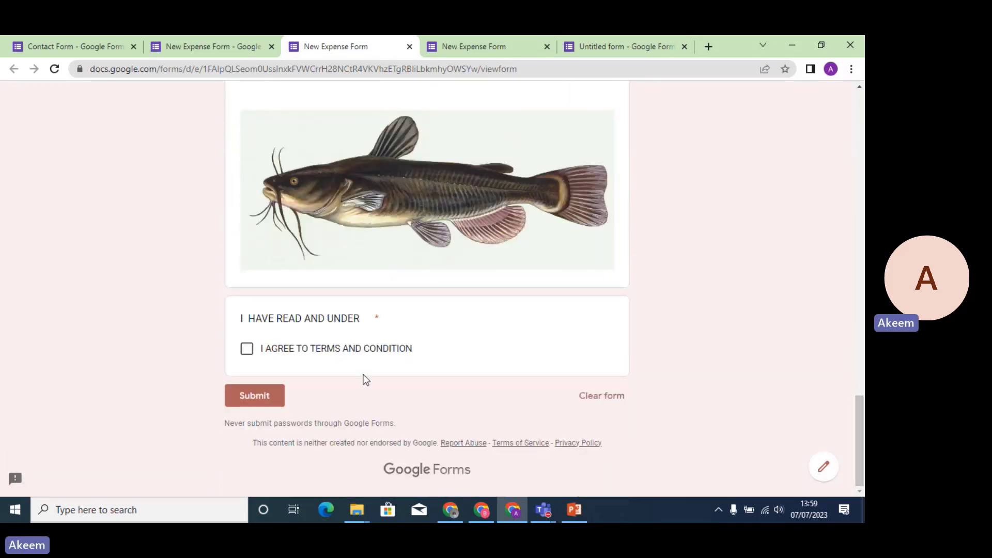
left_click(247, 350)
left_click(409, 47)
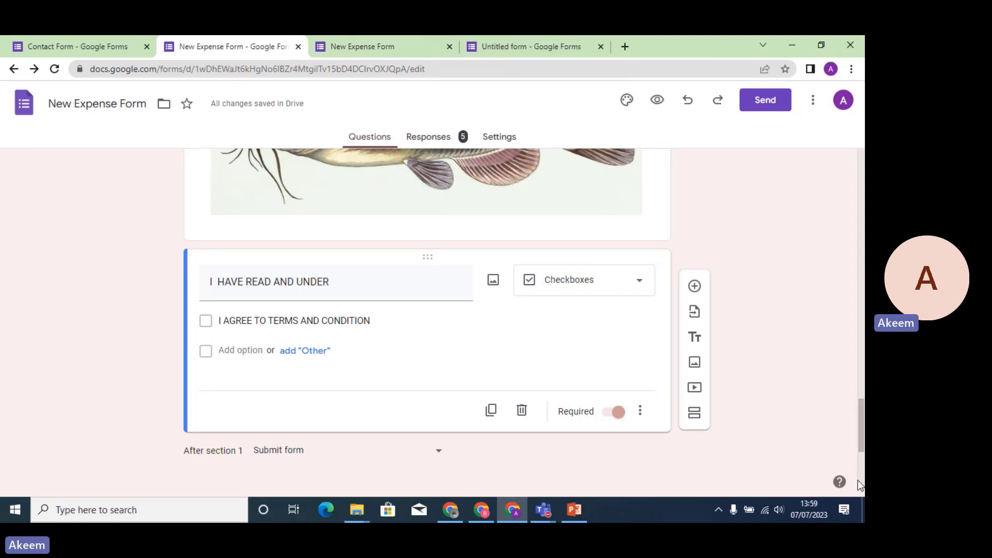
scroll(859, 446, "down", 4)
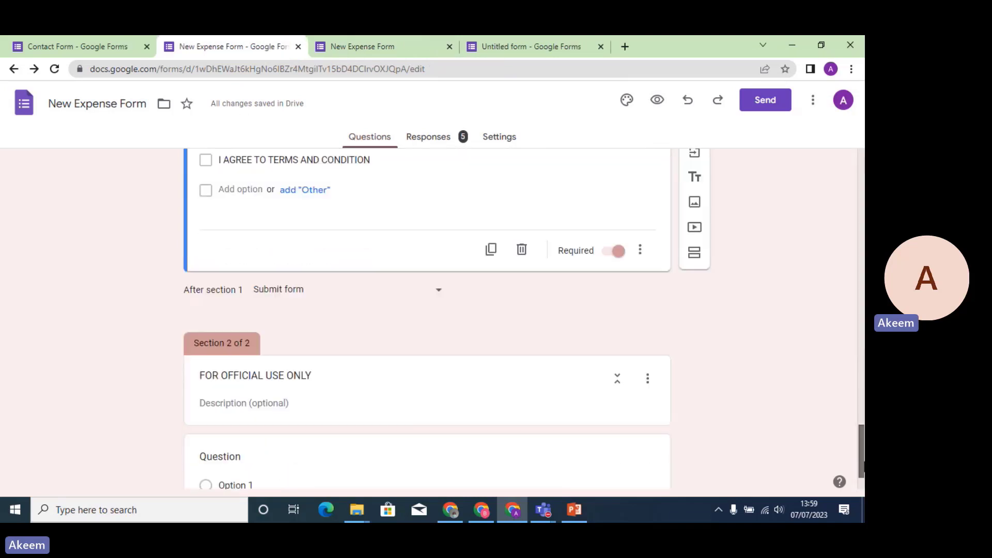
scroll(859, 429, "up", 3)
scroll(859, 429, "up", 2)
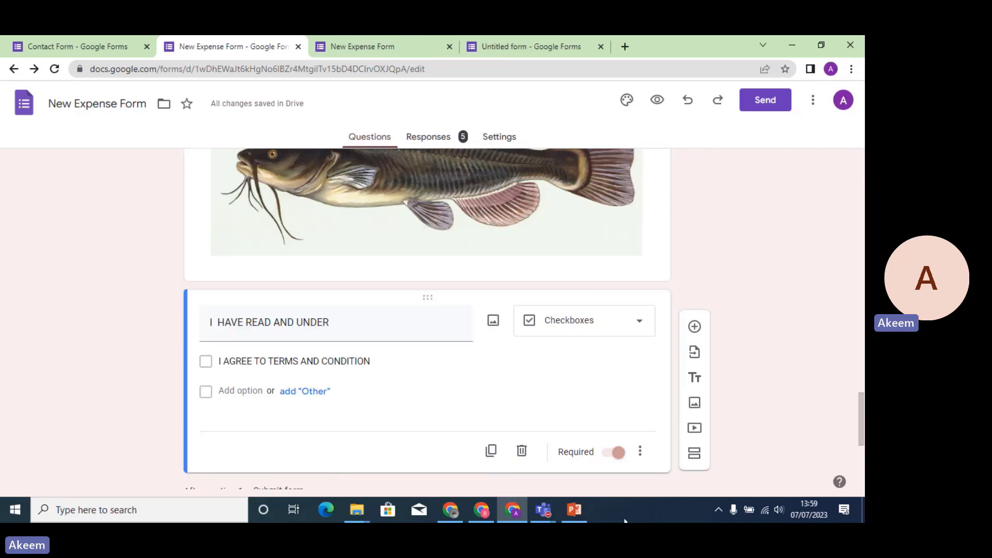
Hide the slides, view the form's 5 responses, and choose a spreadsheet destination.
left_click(574, 510)
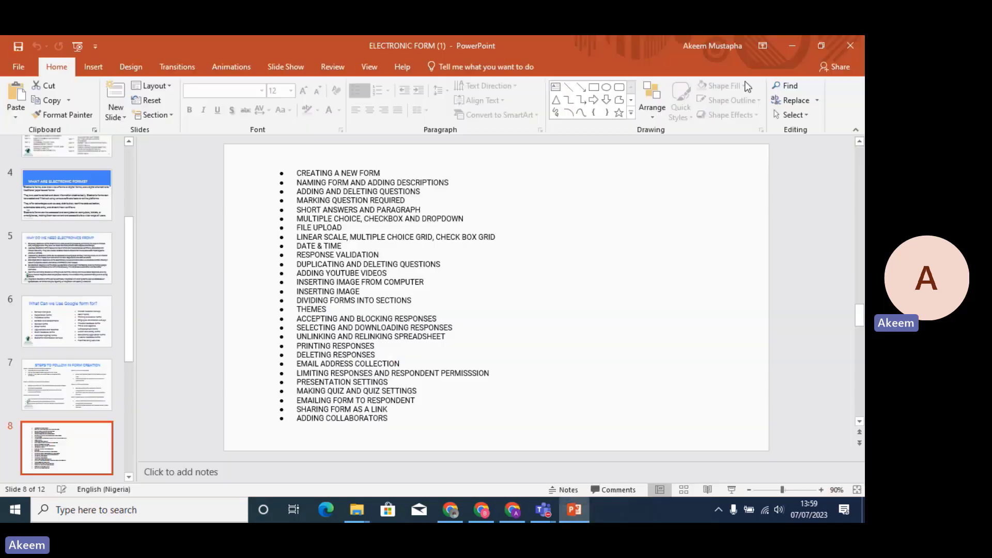
left_click(791, 46)
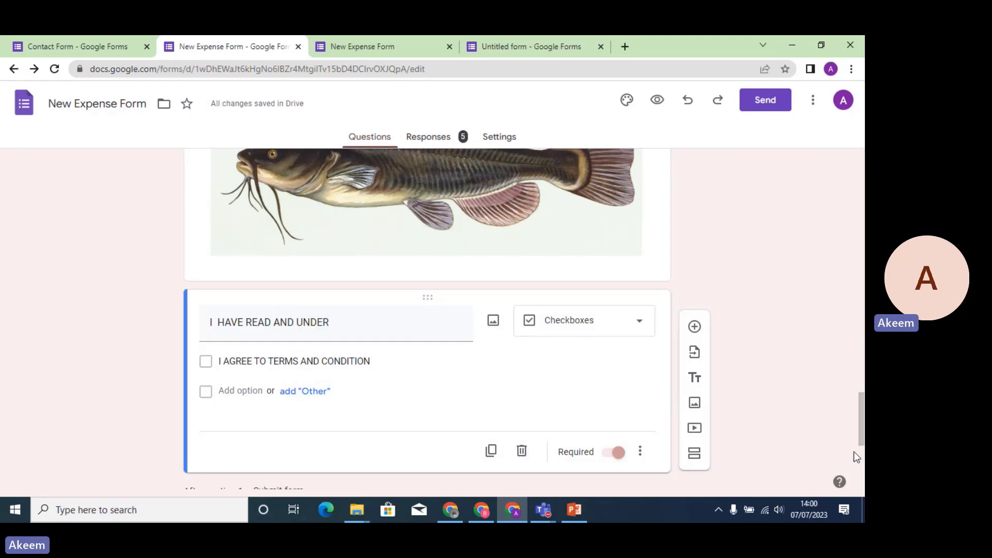
left_click_drag(860, 442, 861, 233)
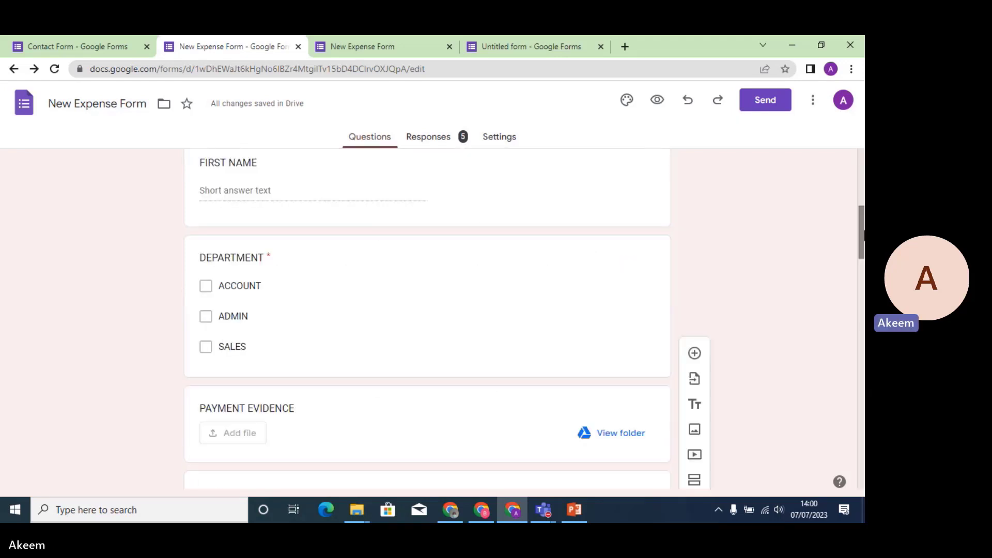
left_click(438, 142)
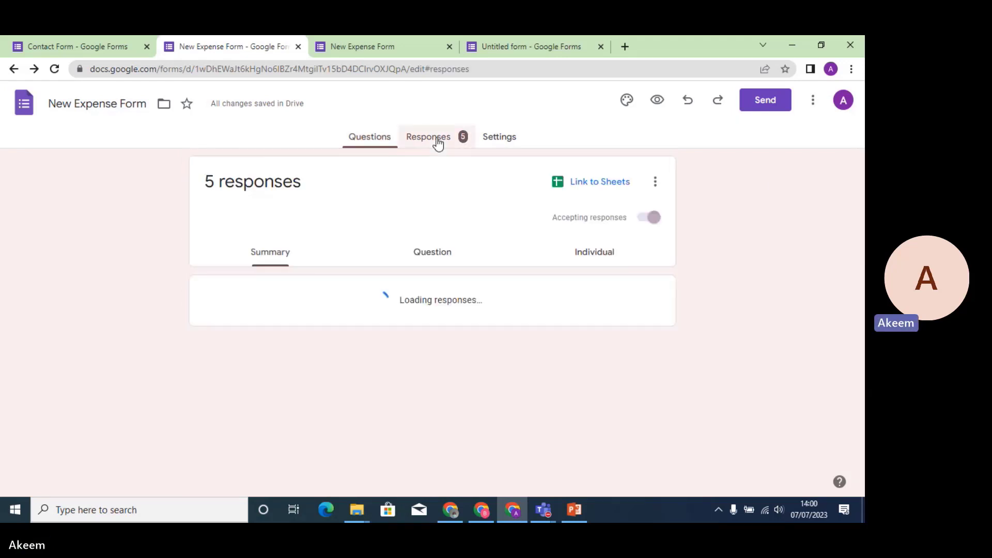
left_click(590, 185)
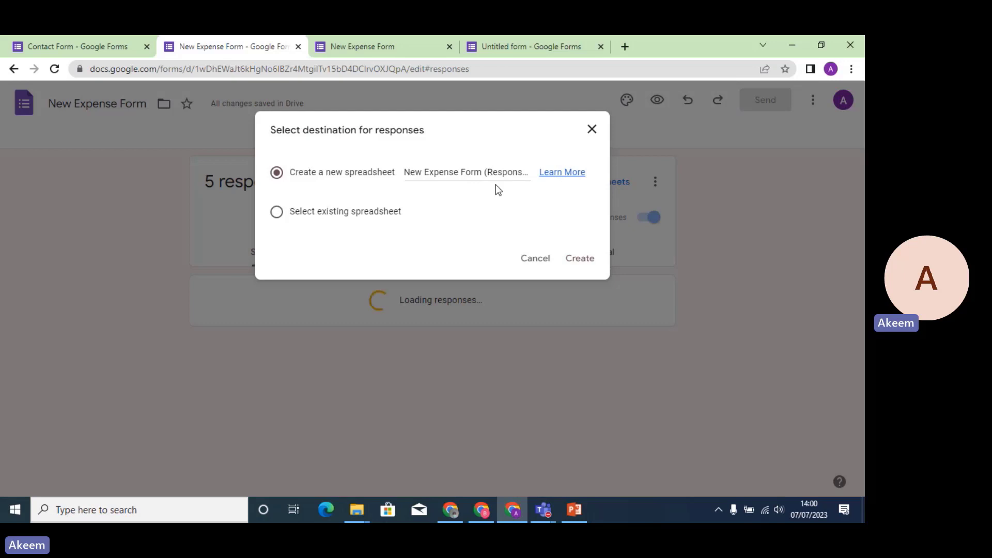
Create the linked 'New Expense Form (Responses)' spreadsheet and browse its five timestamped responses.
left_click(579, 259)
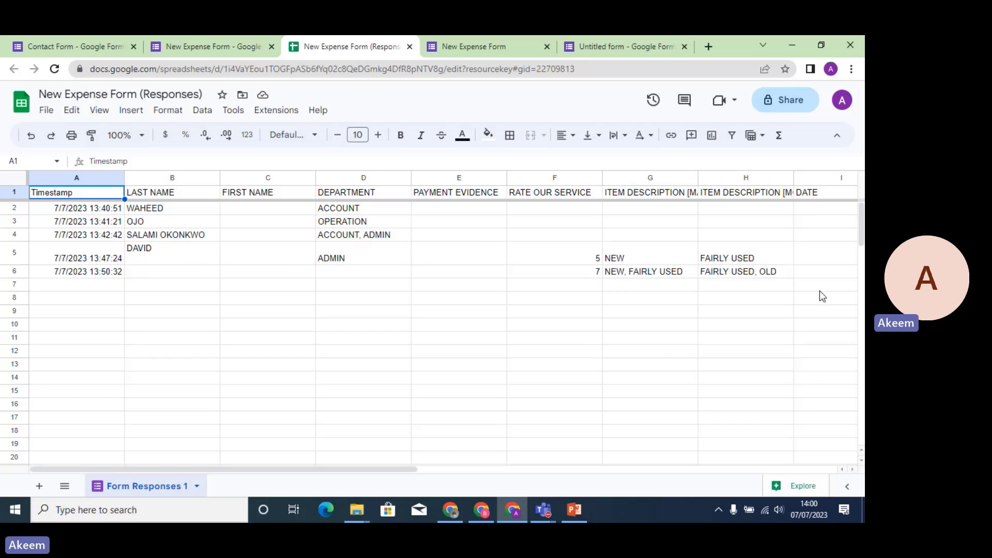
left_click(821, 272)
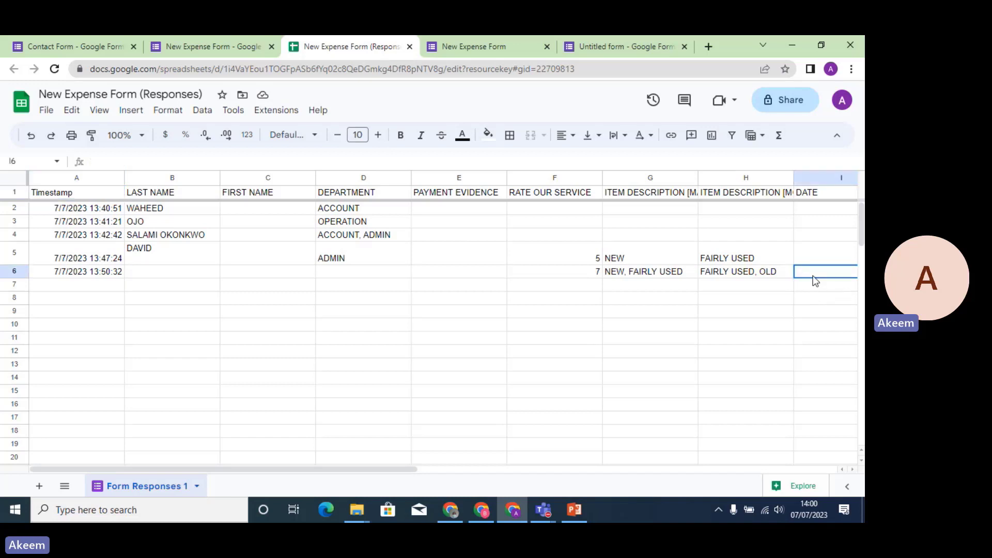
key("Right")
key("Right")
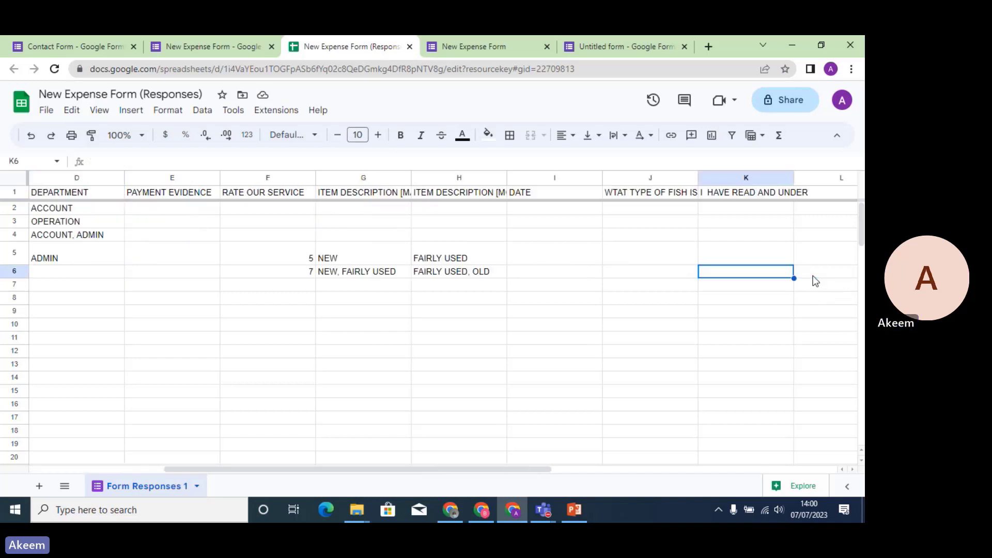
key("Left")
key("Left")
key("Left")
key("Left")
key("Left")
key("Left")
key("Left")
key("Left")
key("Left")
key("Left")
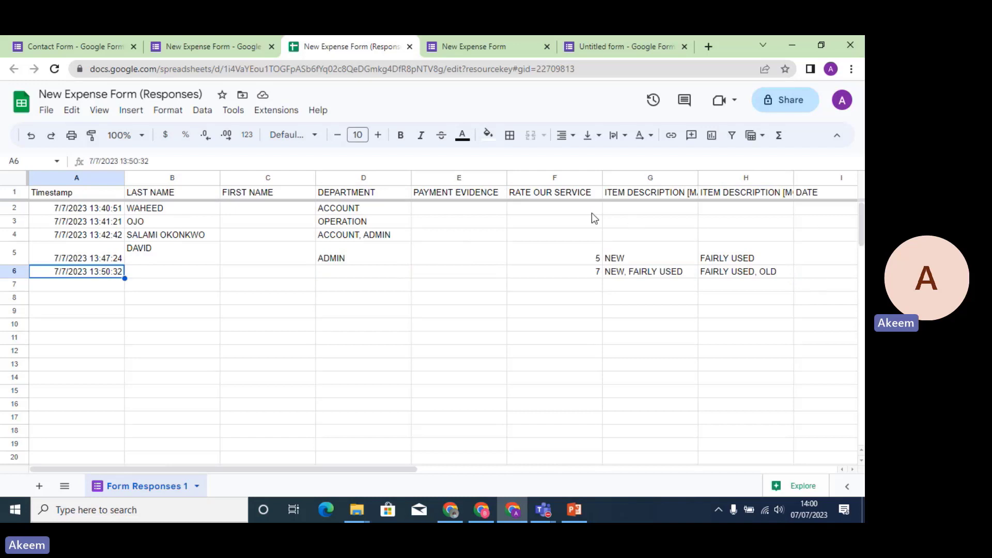
Leave the responses summary and go back to the questions, starting at section 1's LAST NAME.
left_click(205, 51)
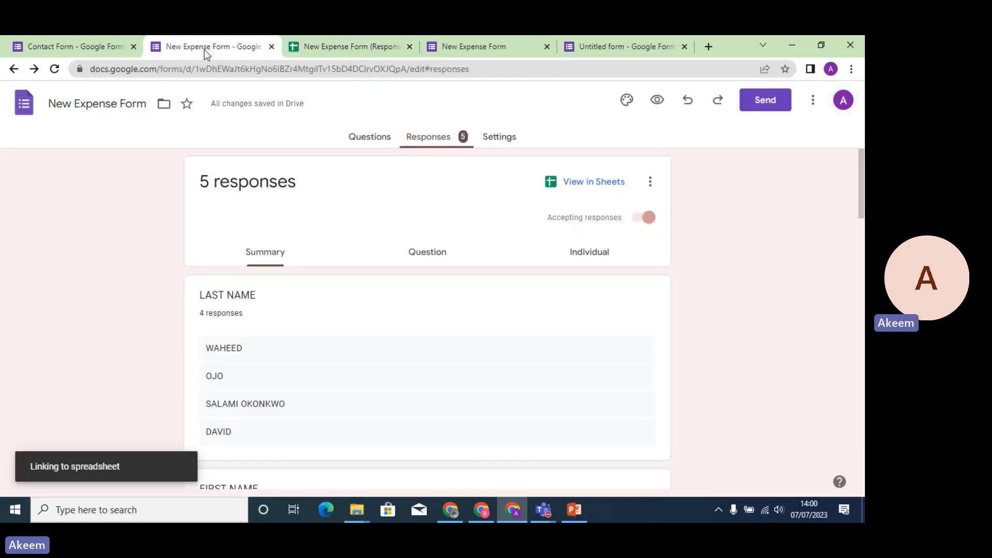
left_click(652, 189)
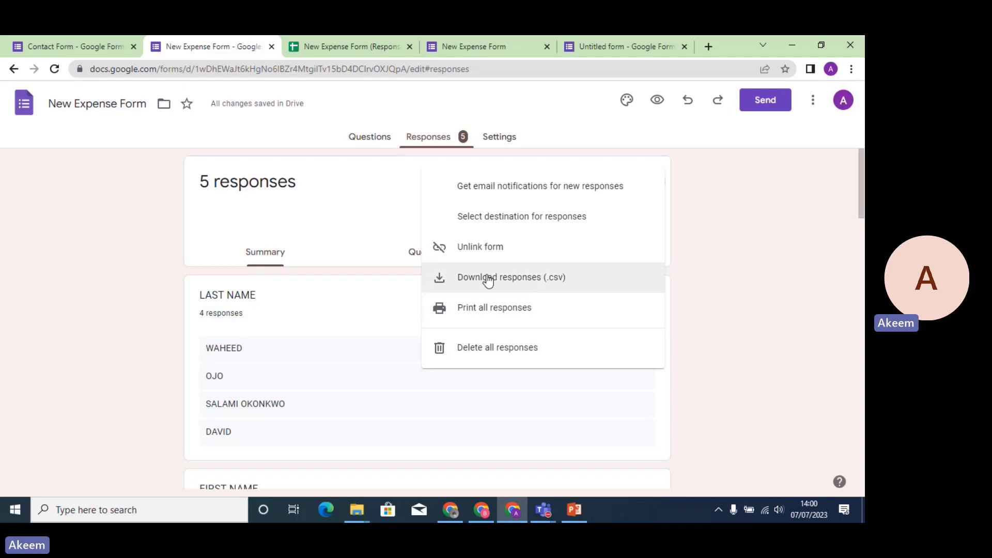
left_click(380, 141)
left_click(380, 140)
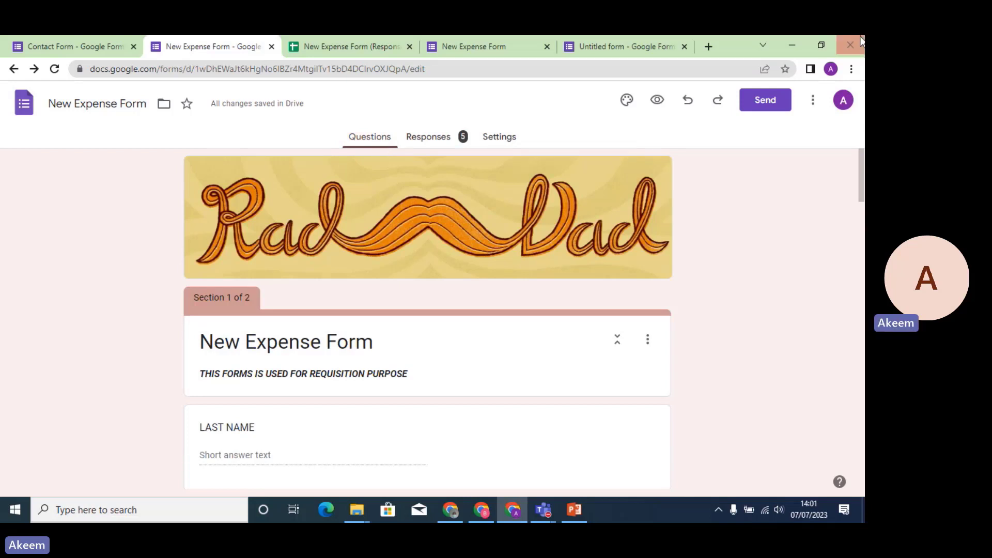
Address the Send form invitation to the recipient's Gmail address, picking the suggested contact.
left_click(763, 100)
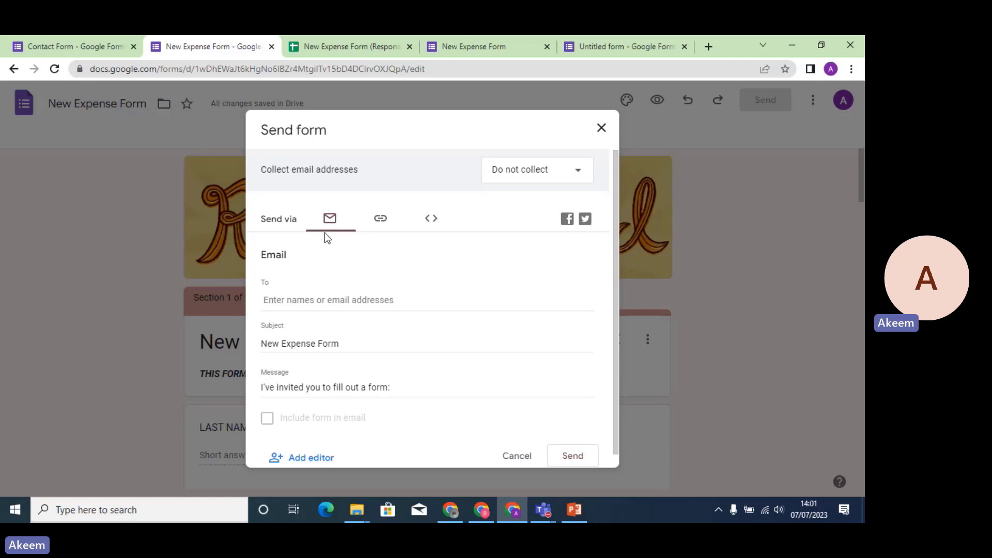
left_click(313, 302)
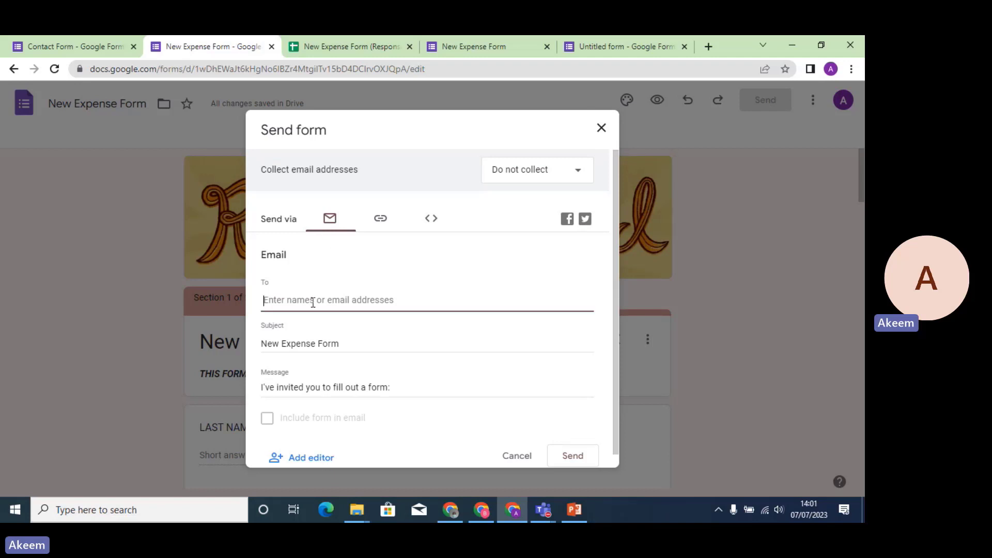
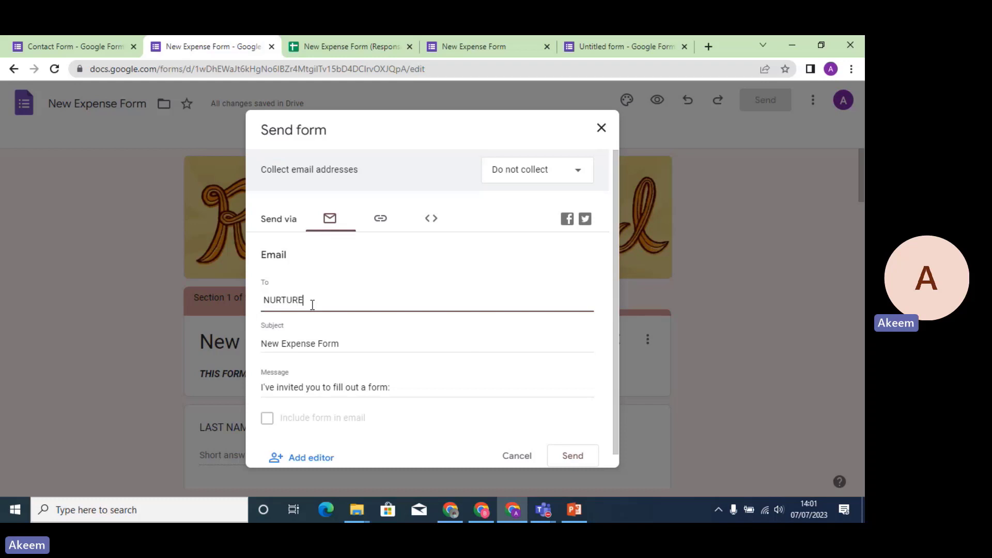
left_click(266, 419)
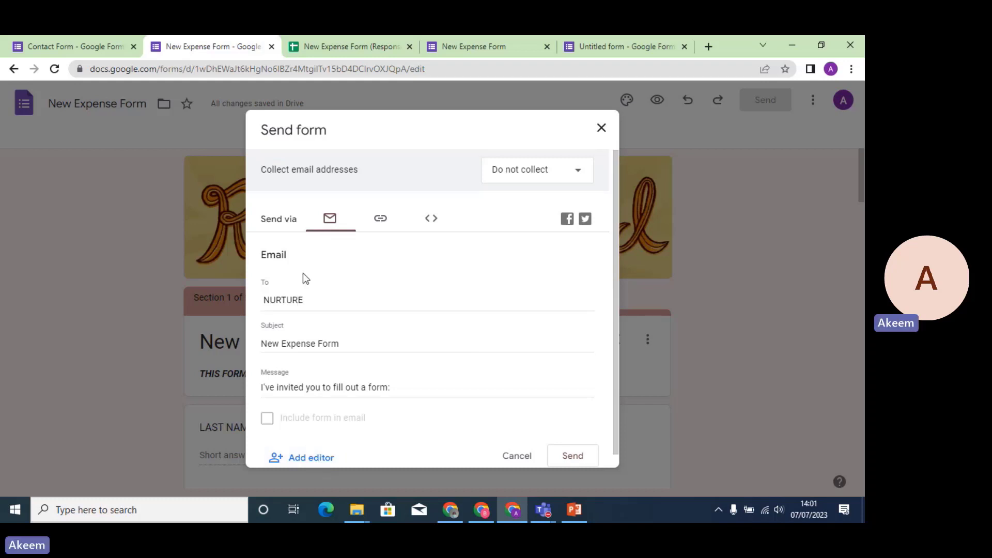
left_click(320, 300)
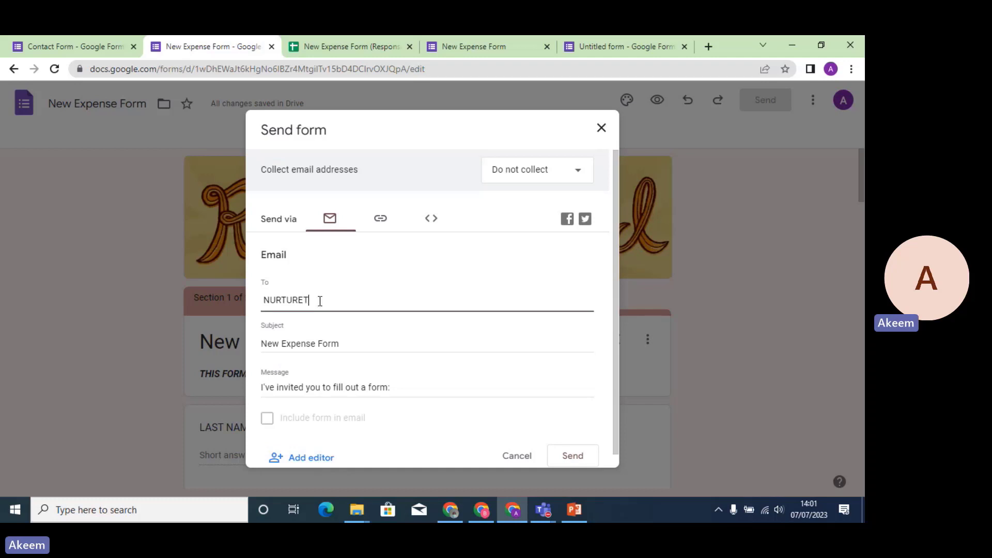
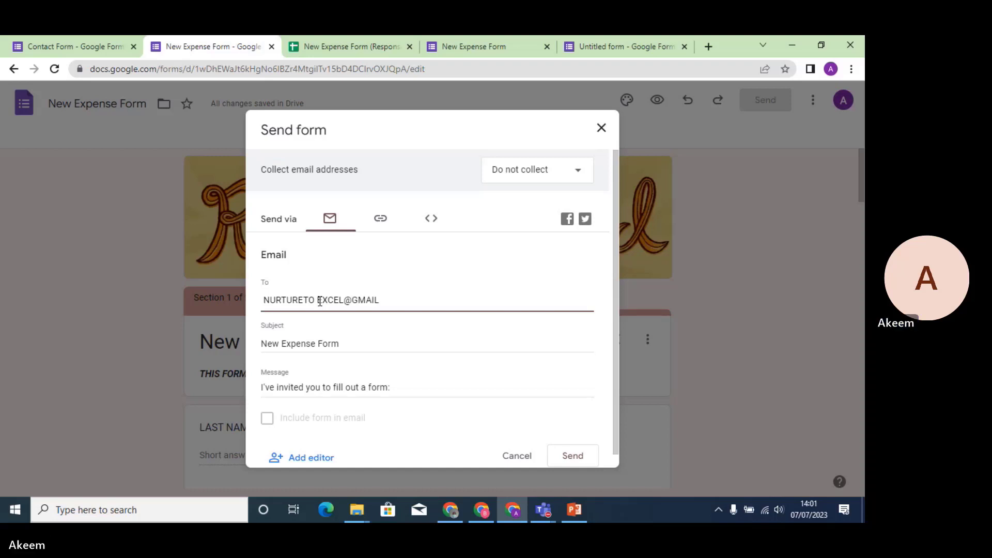
left_click(318, 299)
key("BackSpace")
left_click(342, 327)
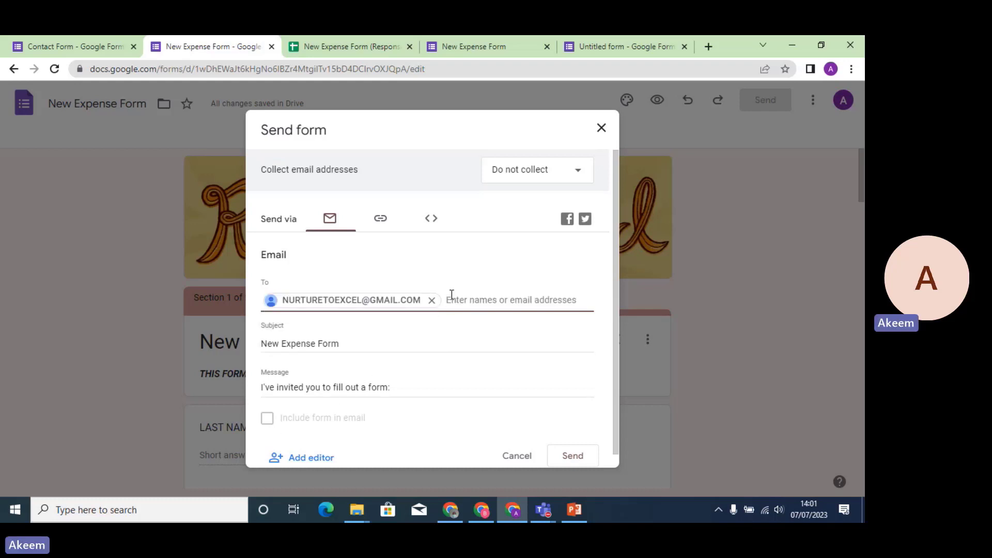
Set the Collect email addresses option to Verified.
left_click(578, 175)
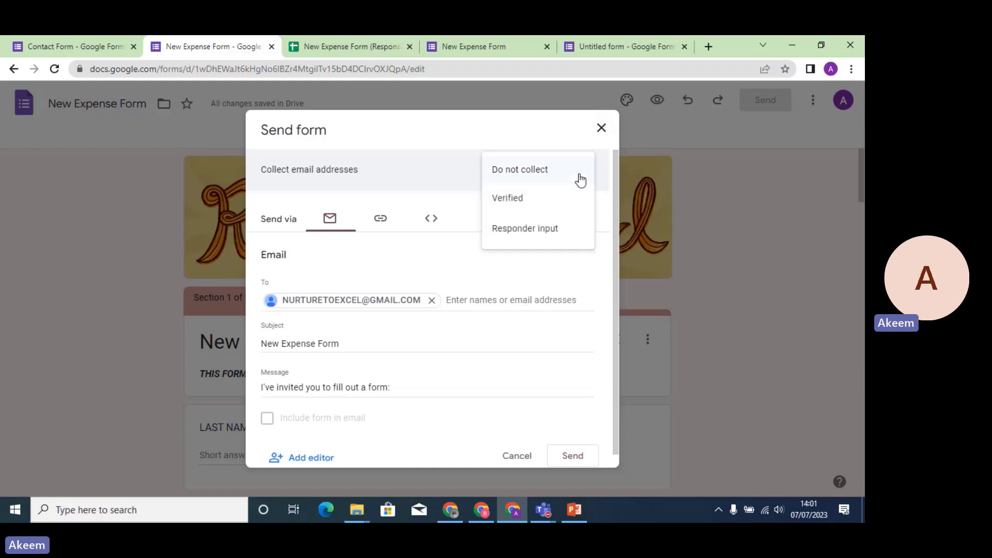
left_click(548, 199)
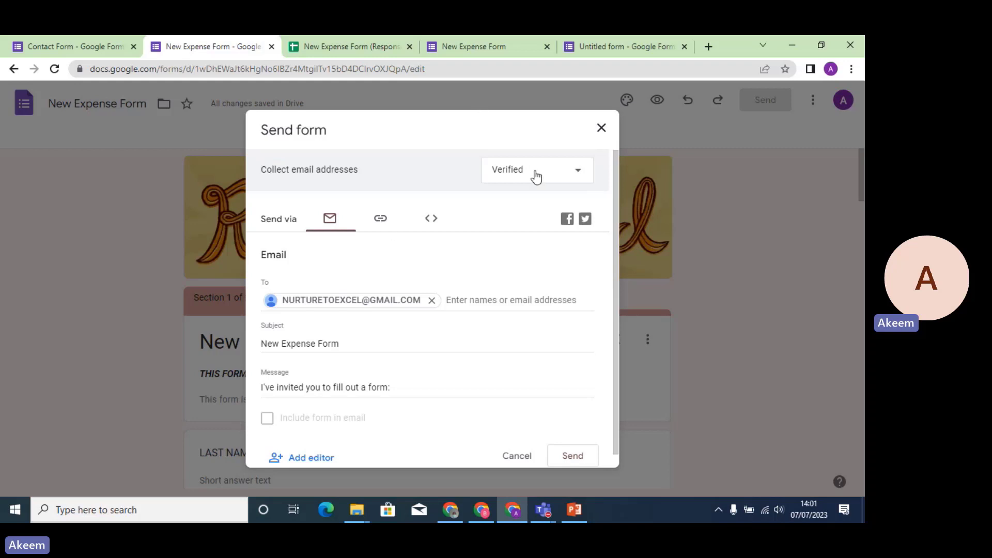
left_click(553, 180)
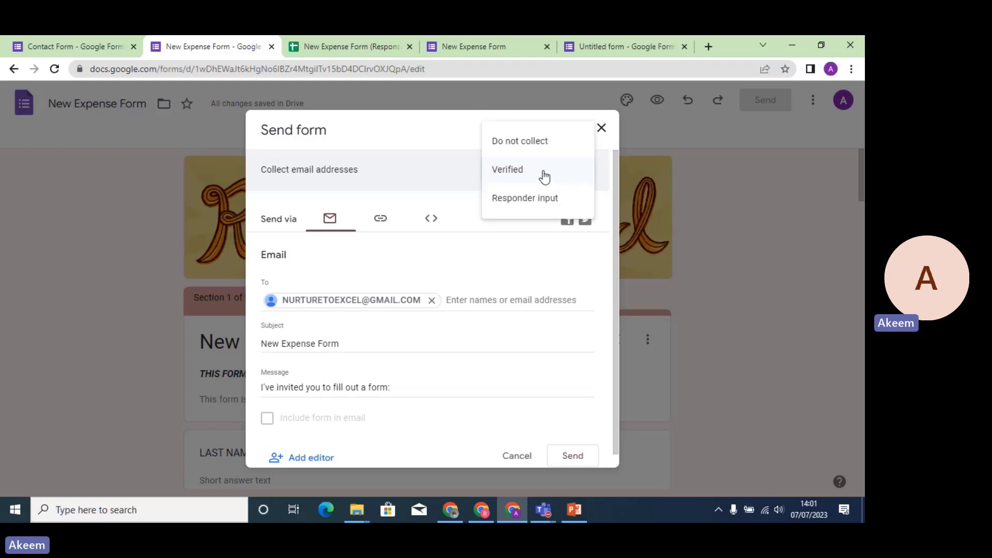
left_click(553, 178)
Leave the Send form dialog and reload the editor, which lists 5 responses.
left_click(396, 343)
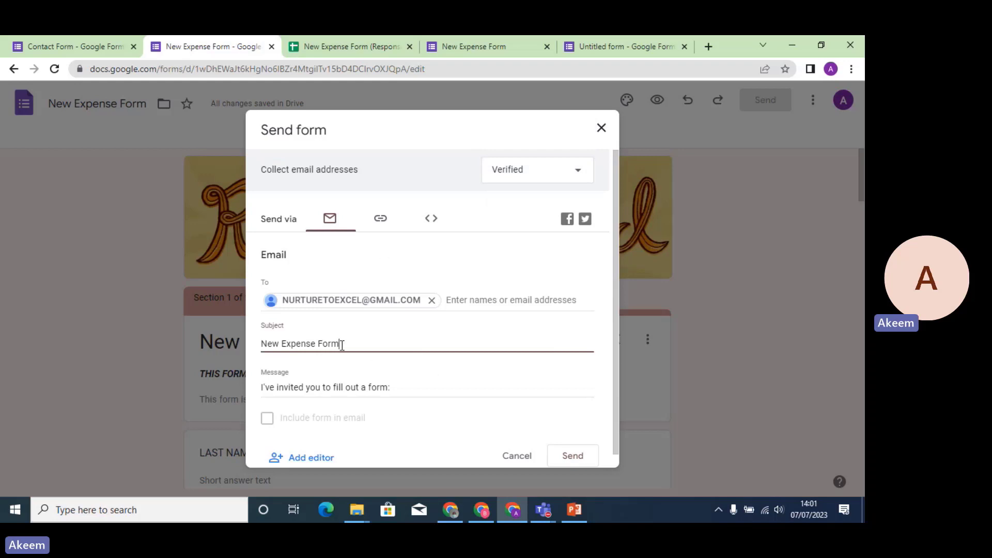
left_click(267, 419)
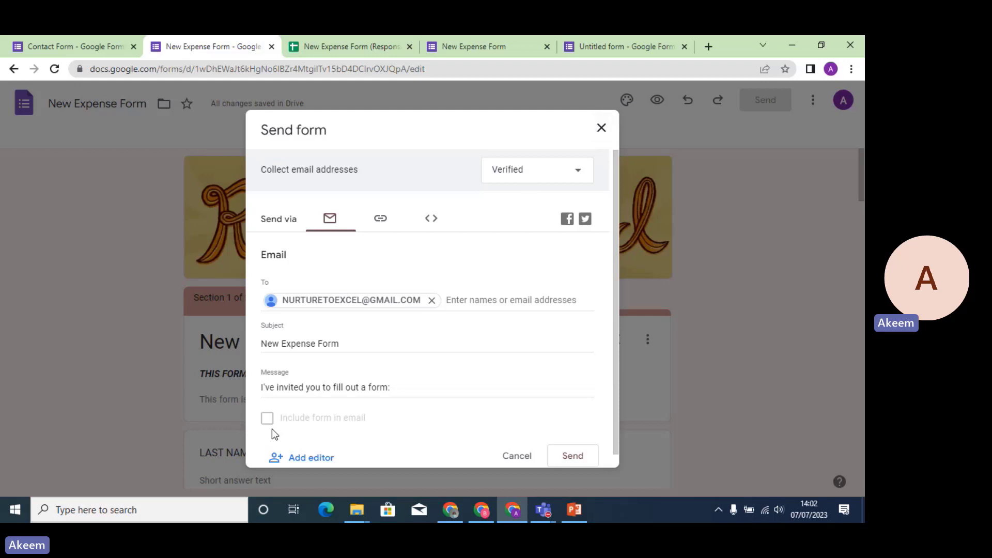
left_click(56, 70)
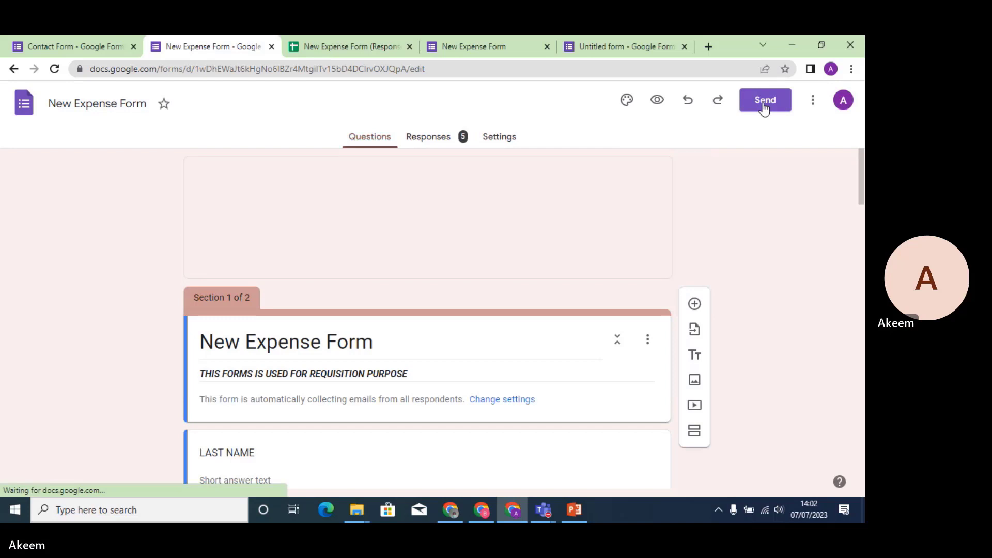
Revisit the Send form recipient field, then switch to the Untitled form editor.
left_click(764, 103)
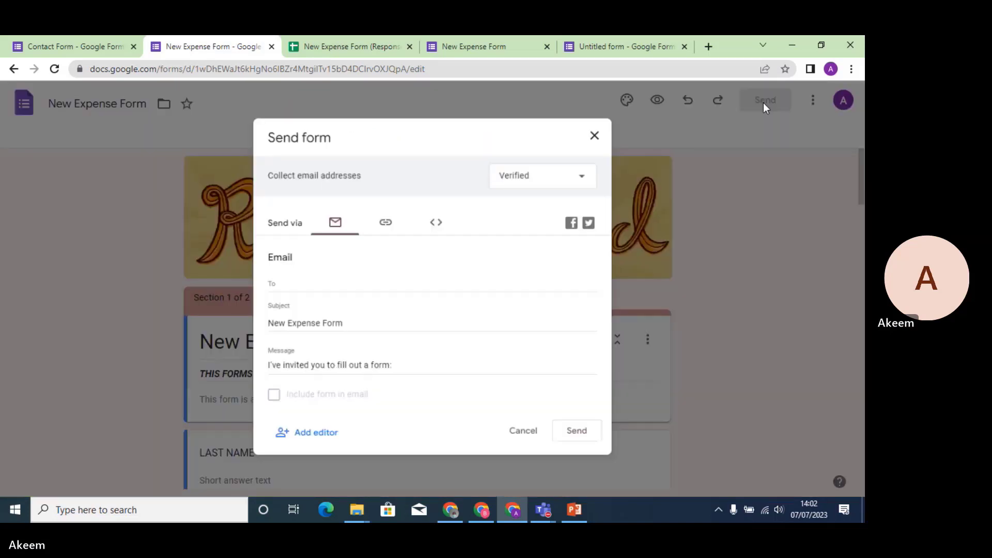
left_click(333, 303)
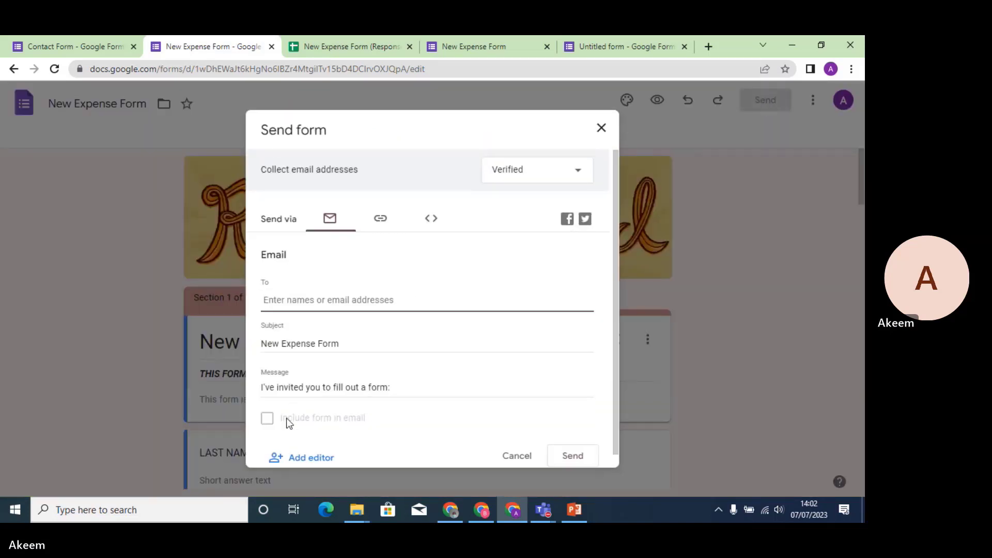
left_click(272, 430)
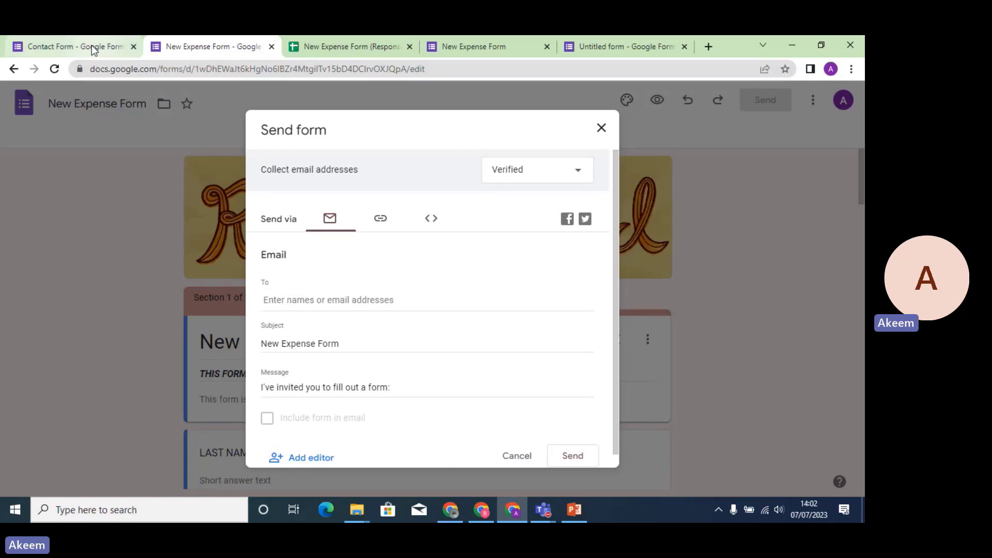
left_click(633, 46)
left_click(813, 103)
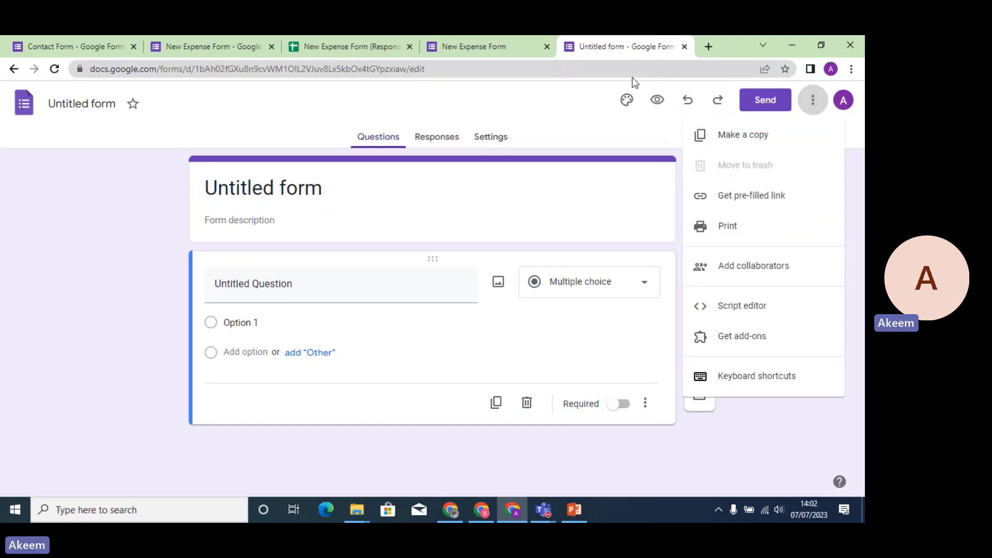
In a new tab, open the GOOGLE EXAM invitation e-mail in Gmail and scroll its embedded form.
left_click(491, 50)
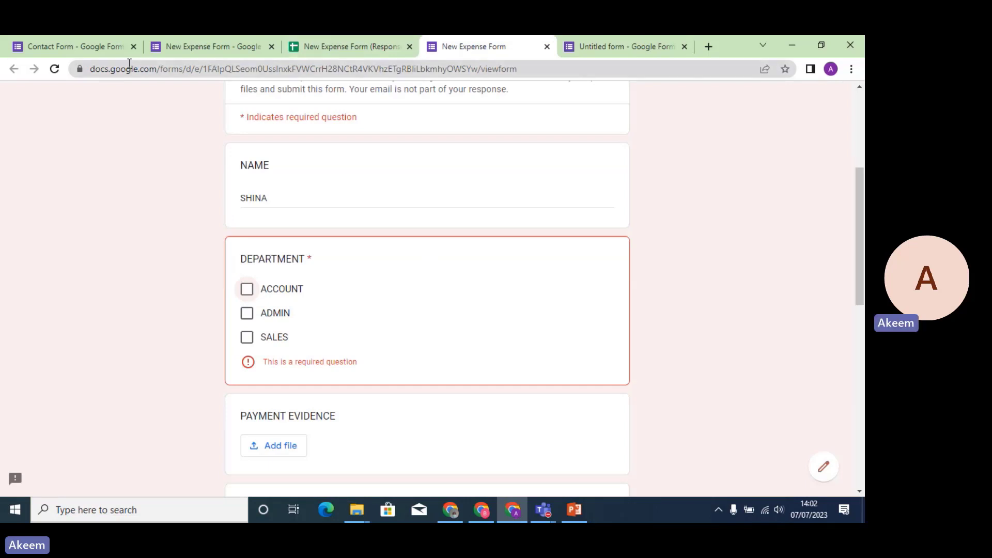
left_click(708, 46)
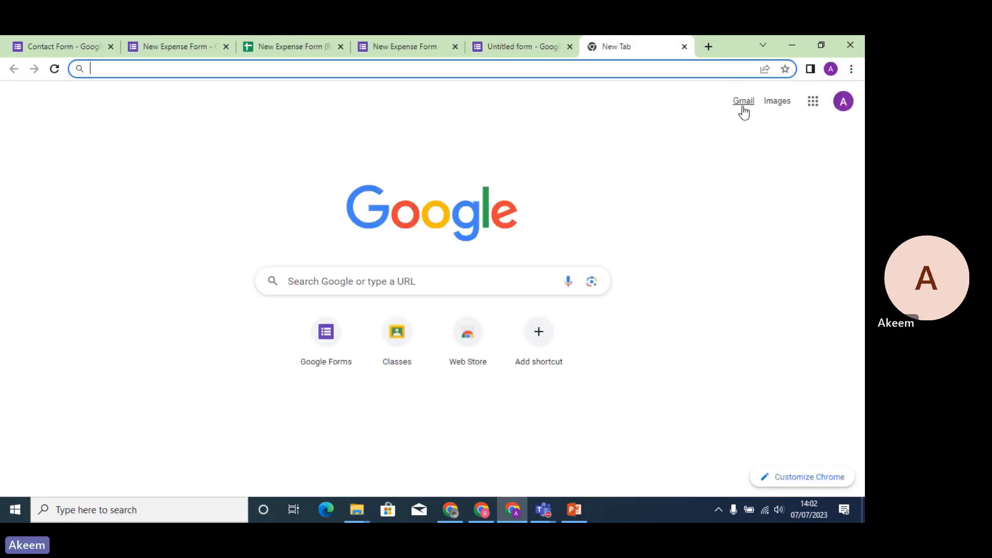
left_click(743, 103)
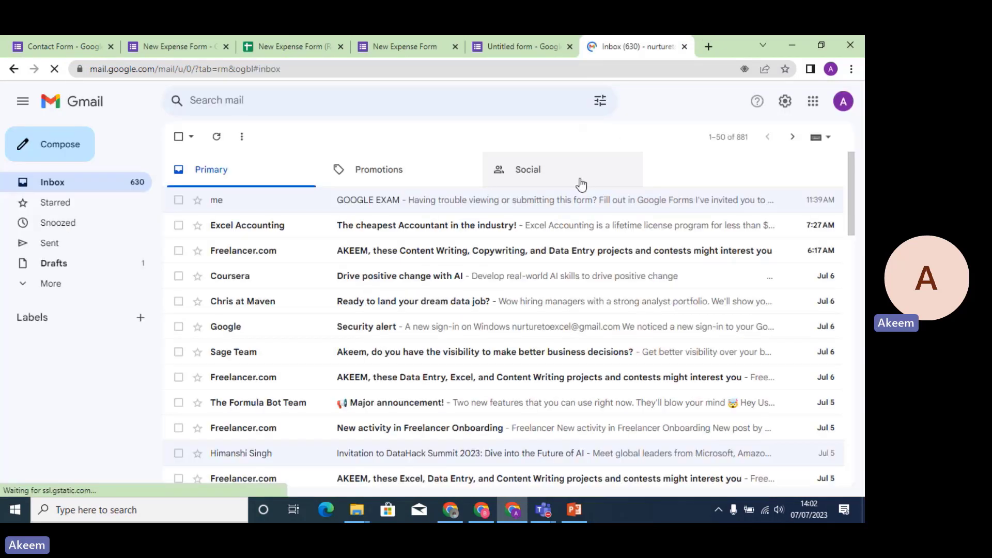
left_click(464, 202)
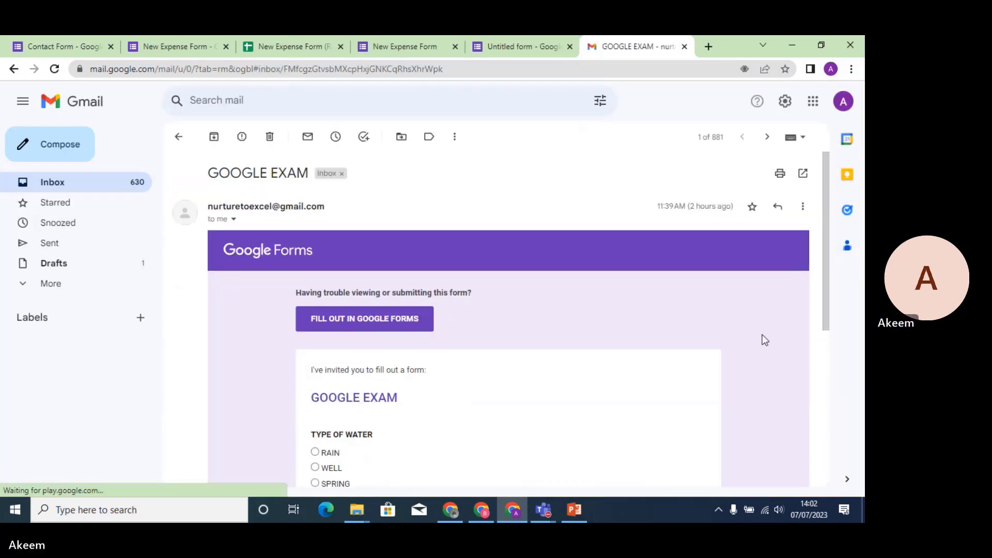
left_click_drag(827, 267, 527, 355)
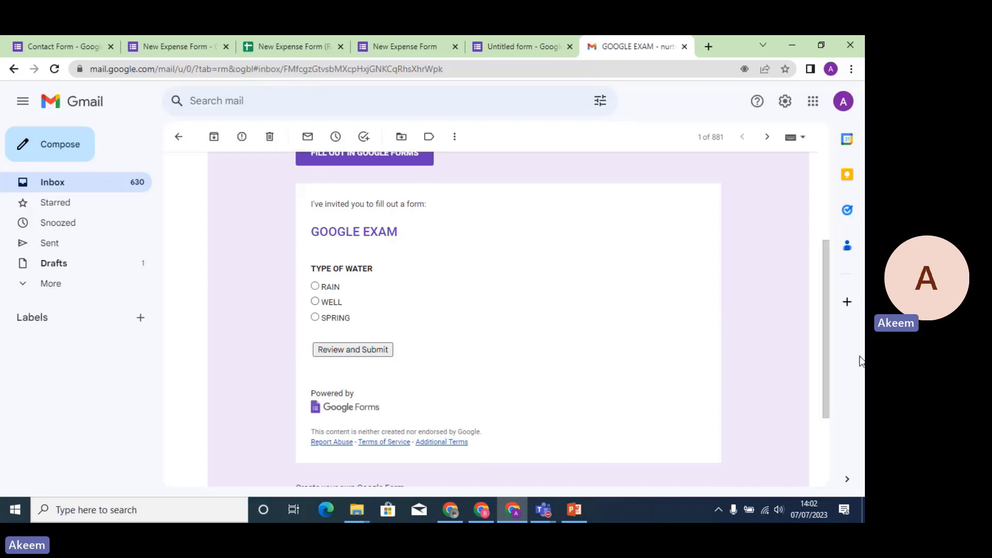
Cycle through the open tabs and settle back on the Untitled form editor.
left_click(529, 50)
left_click(404, 48)
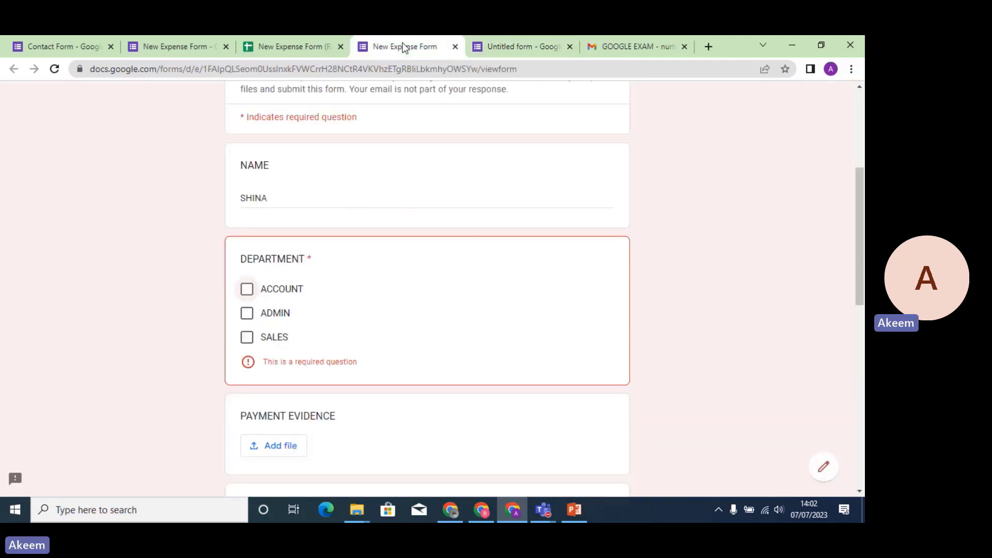
left_click(283, 48)
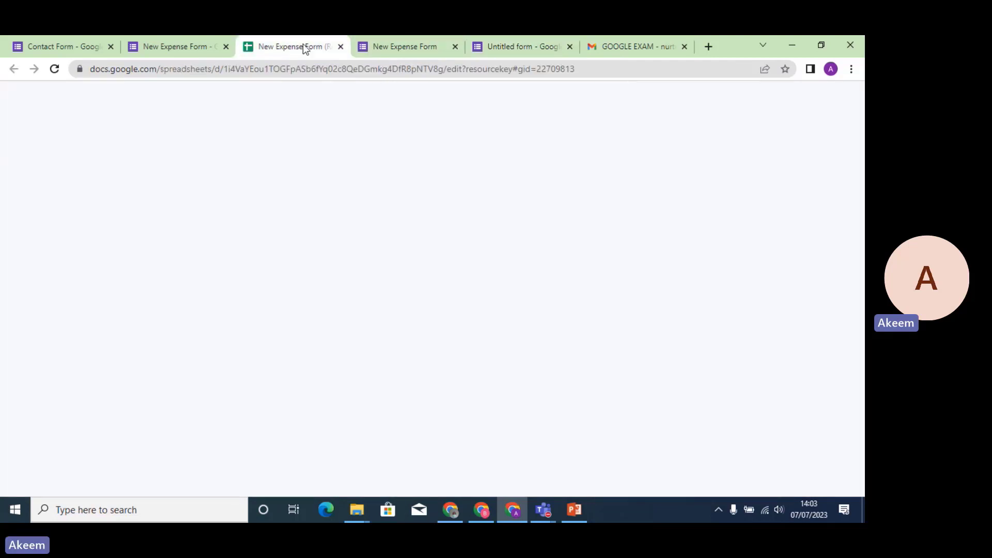
left_click(513, 46)
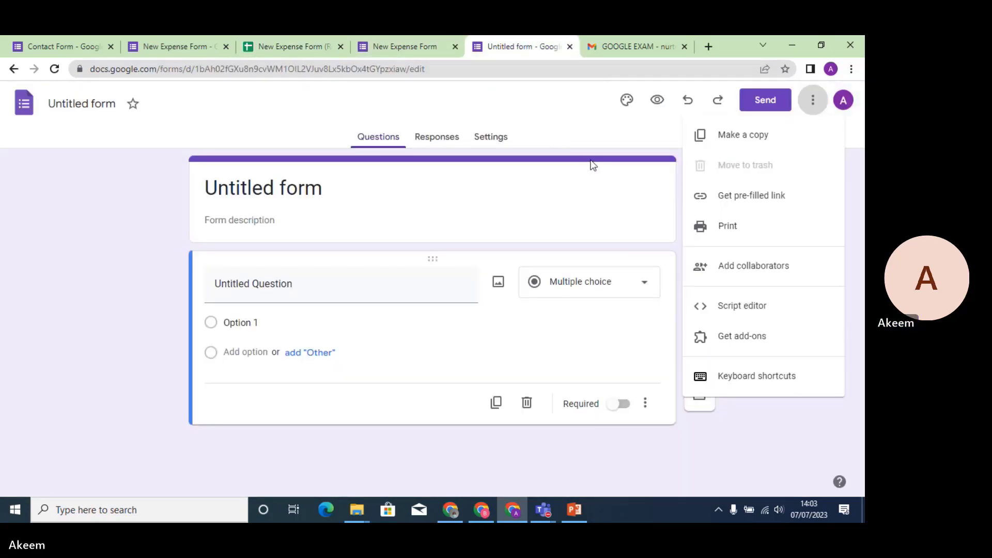
Turn on 'Make this a quiz' in the Untitled form's settings, releasing grades immediately.
left_click(535, 221)
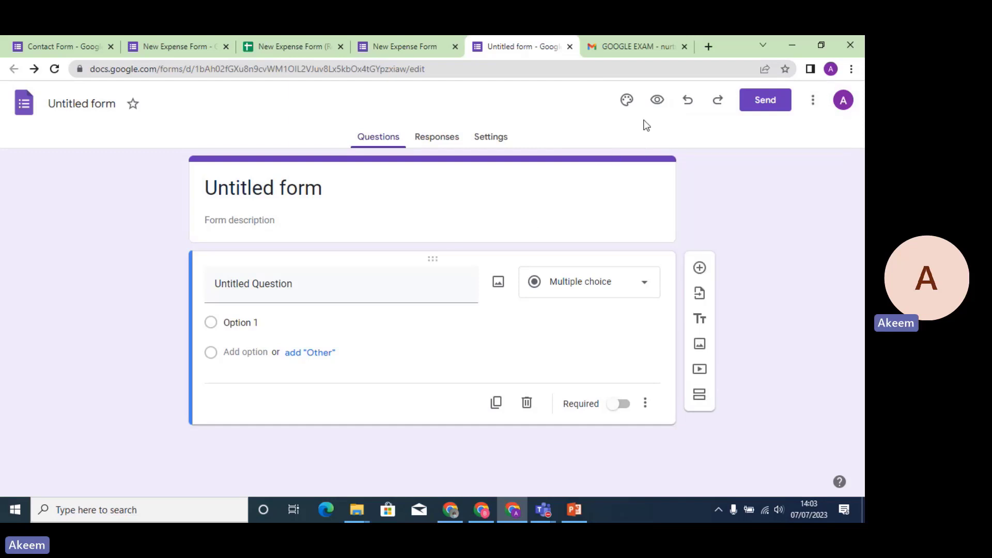
left_click(485, 137)
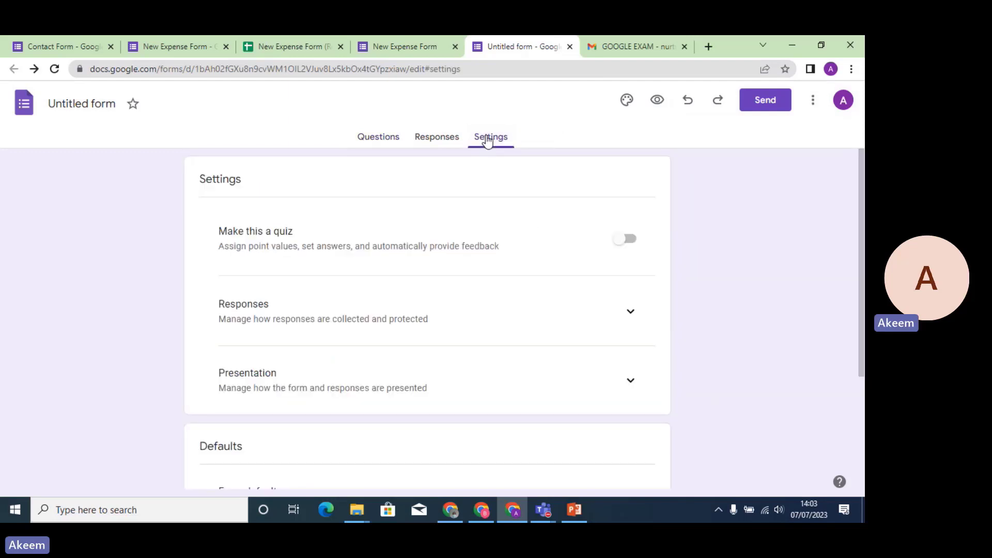
left_click(630, 239)
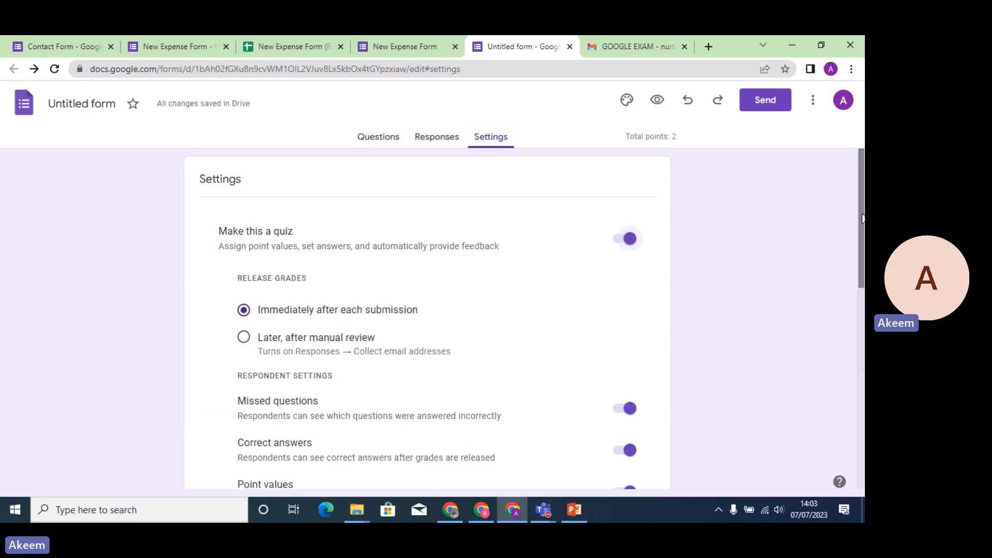
left_click_drag(862, 218, 857, 240)
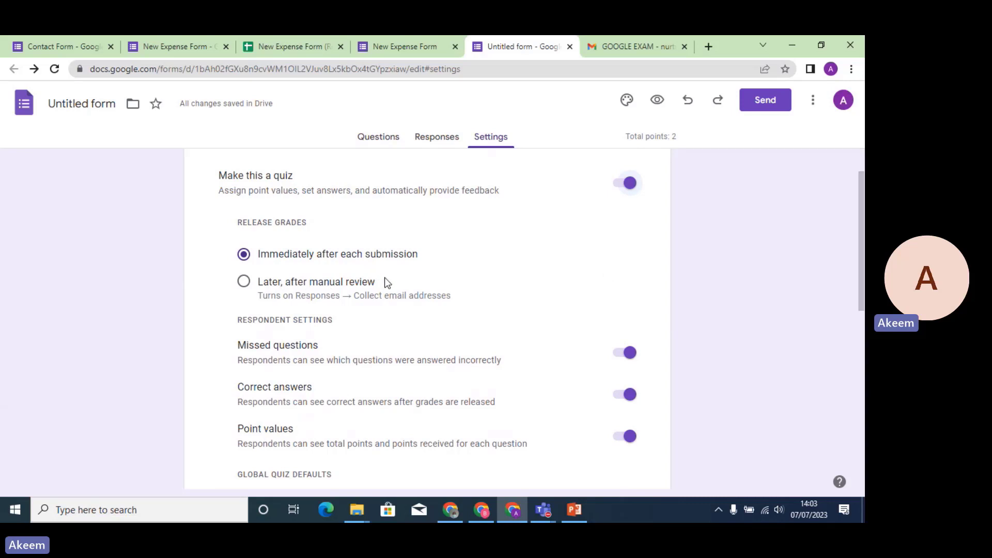
Title the multiple-choice question 'HOW OLD IS OUR GOVERNOR?'.
left_click(392, 138)
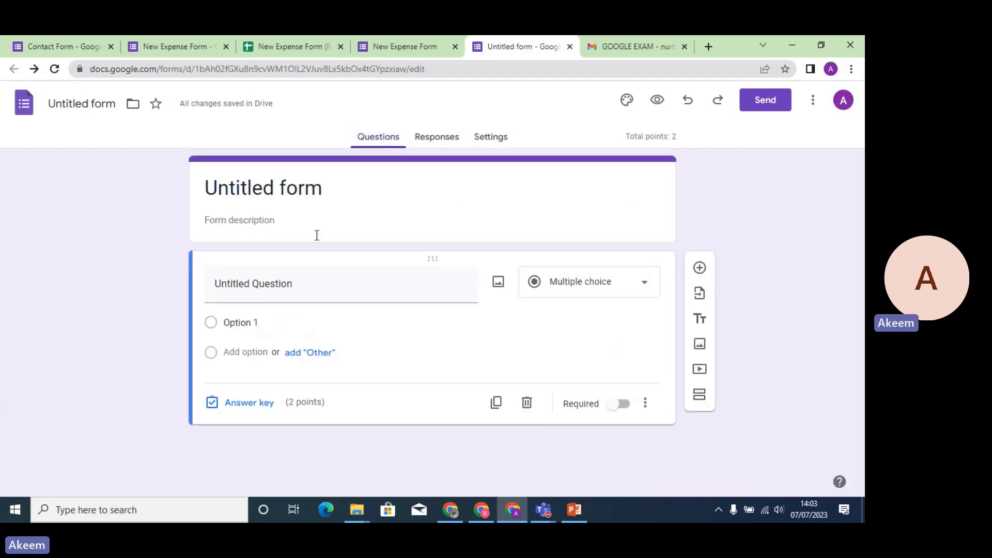
left_click(333, 289)
type("H")
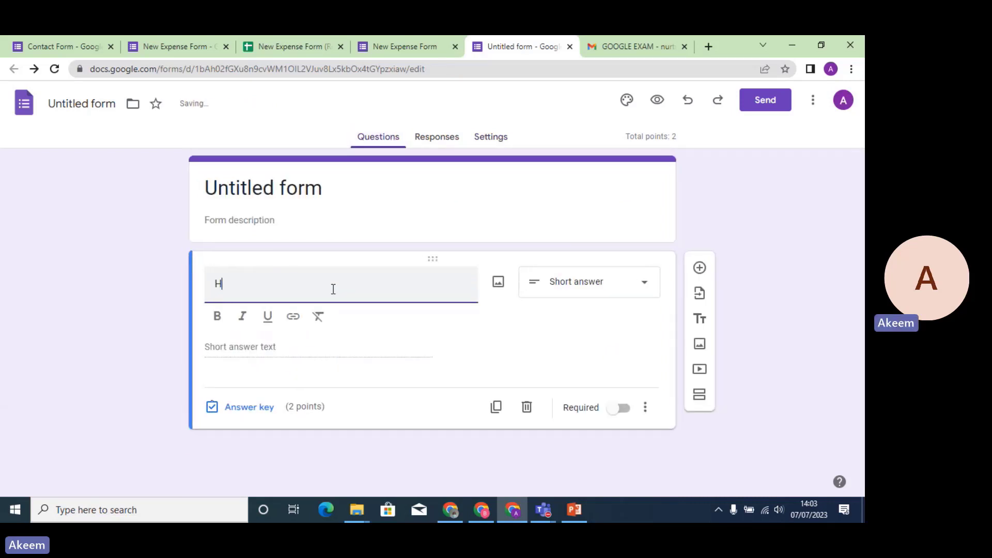
type("O")
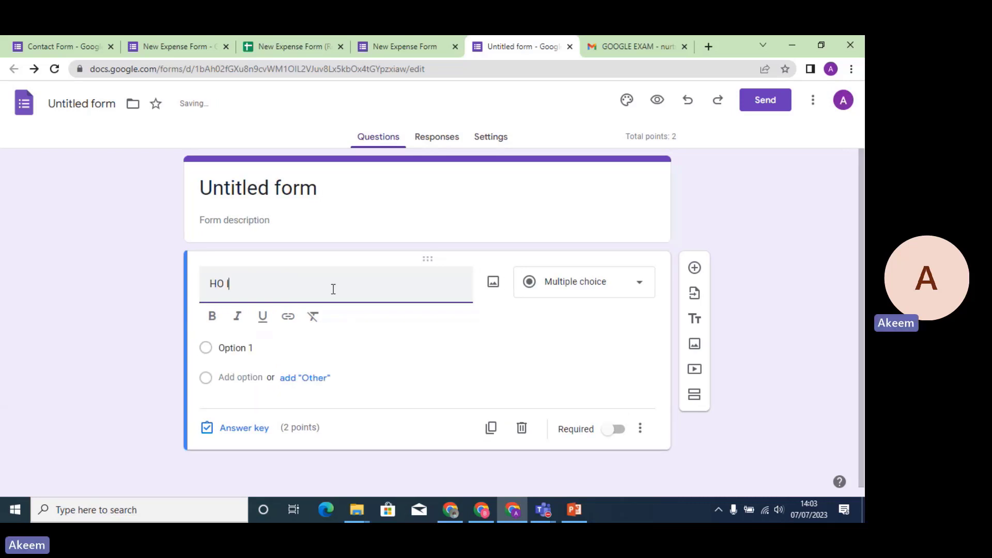
type("W OLD")
key("BackSpace")
key("BackSpace")
key("BackSpace")
key("BackSpace")
type("W OLD IS OUR GO")
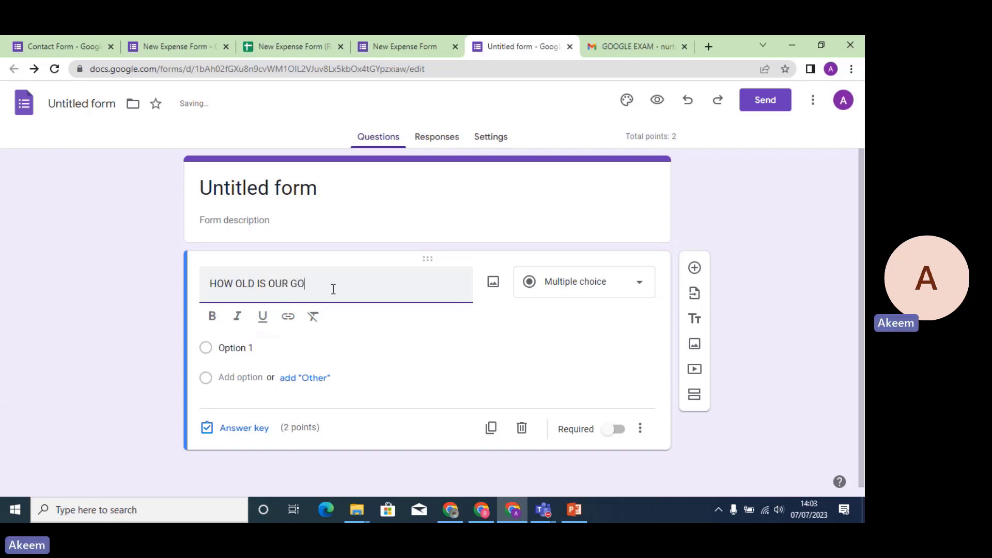
type("VERNOR>")
key("BackSpace")
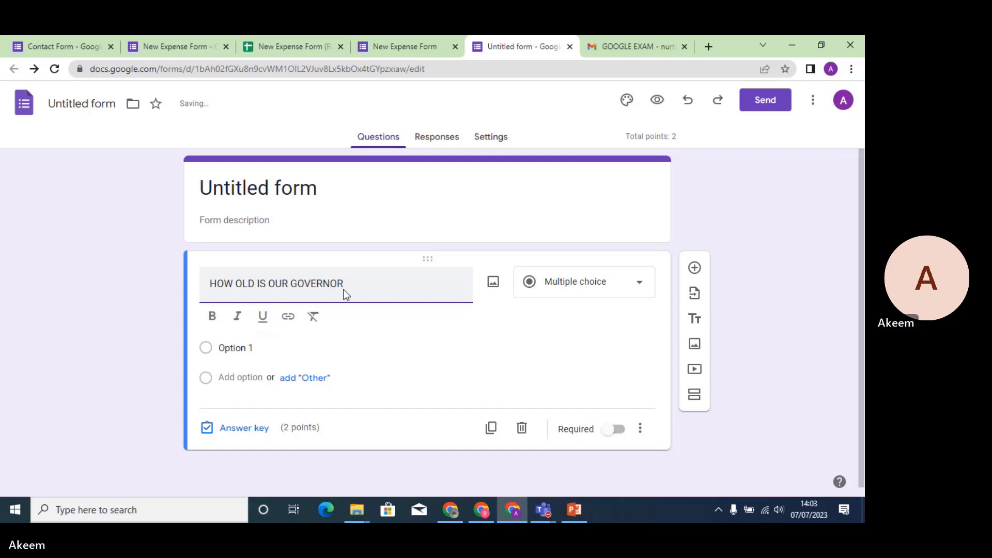
type("?")
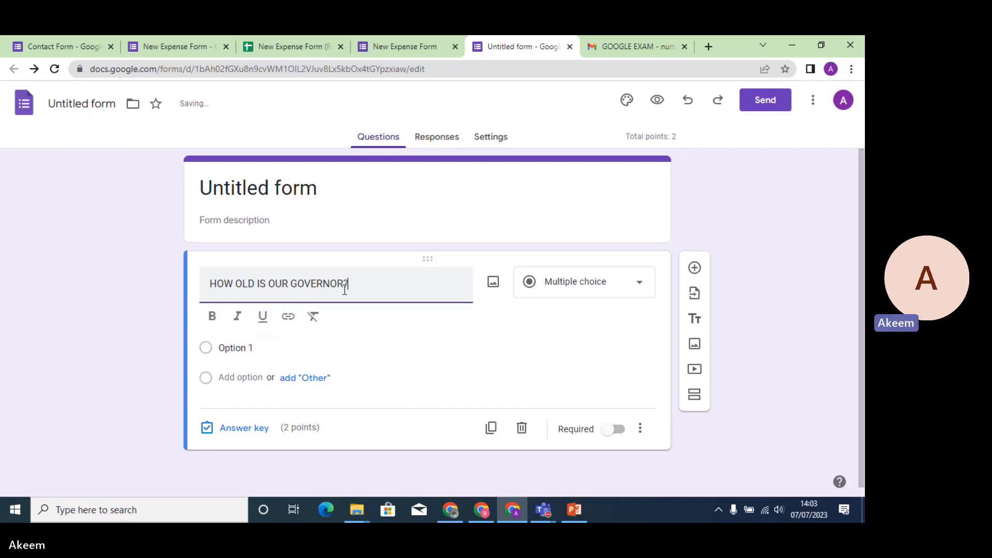
Fill in the answer options 35, 56 and 70.
left_click(240, 348)
type("56")
left_click(239, 347)
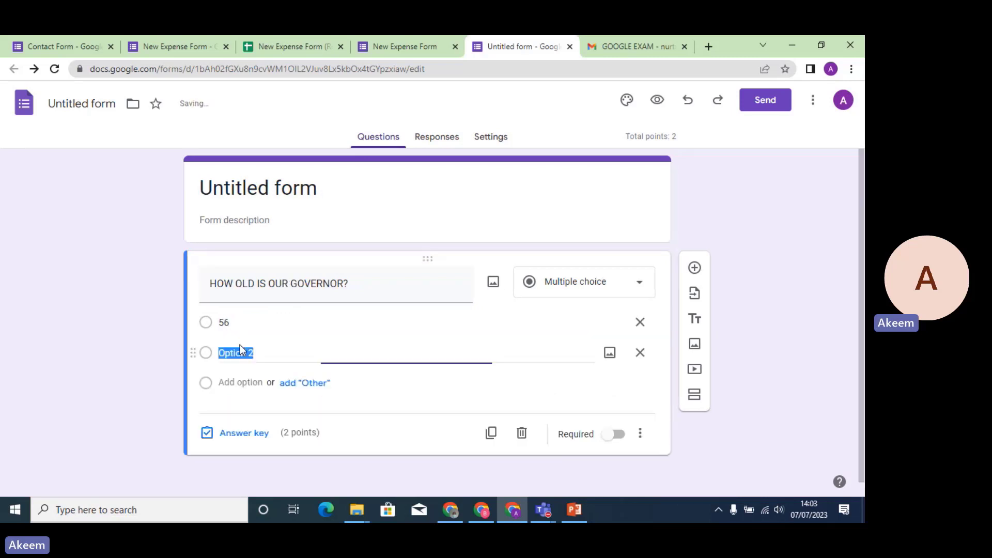
type("56")
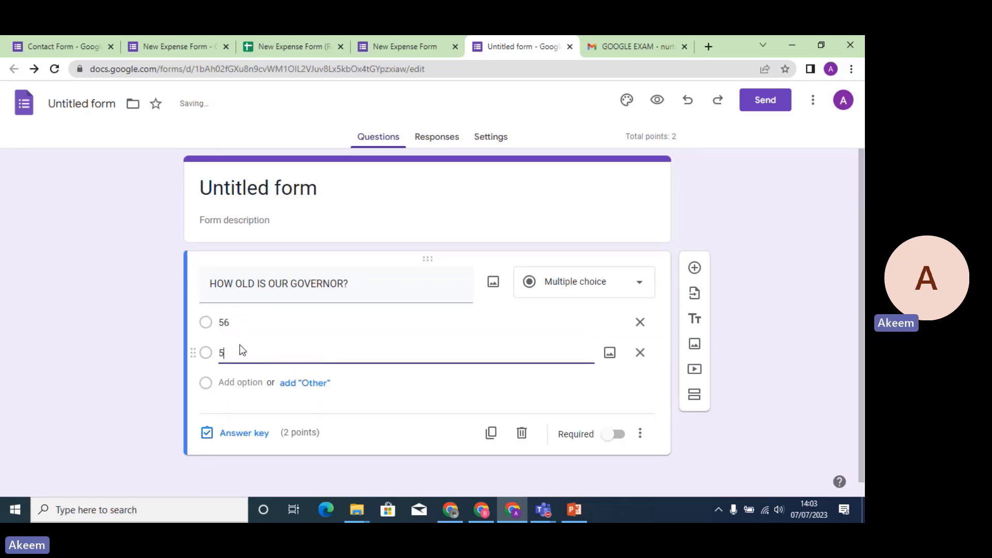
key("BackSpace")
key("BackSpace")
key("BackSpace")
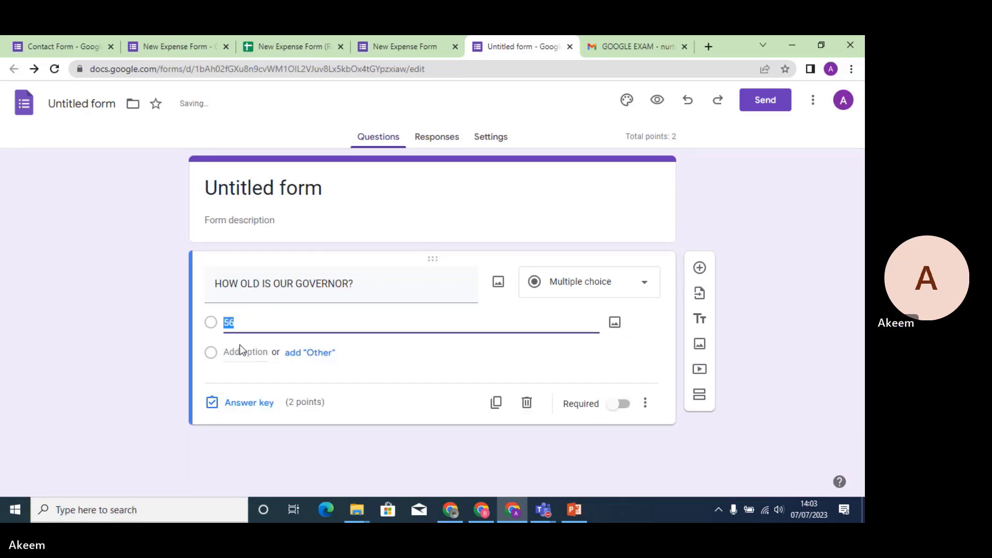
type("35")
left_click(240, 350)
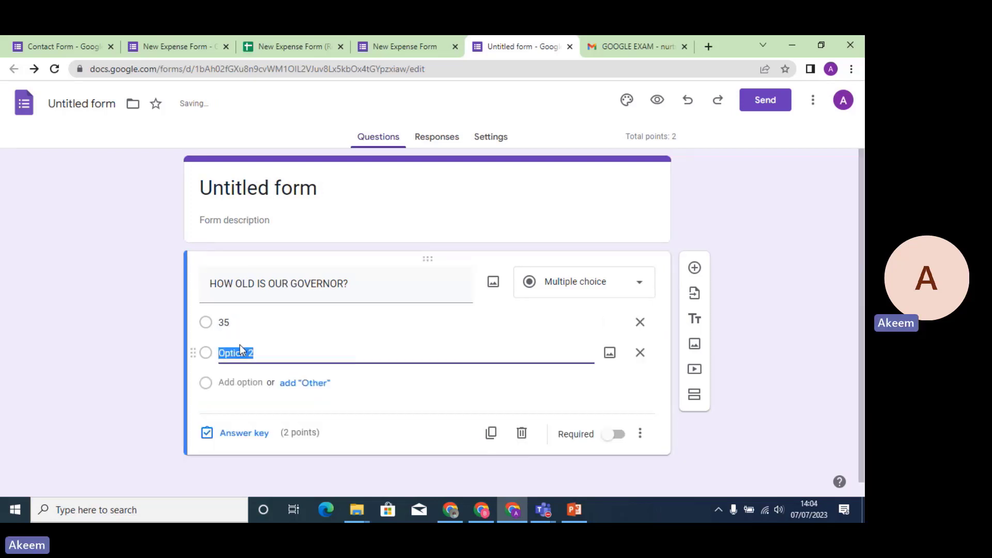
type("56")
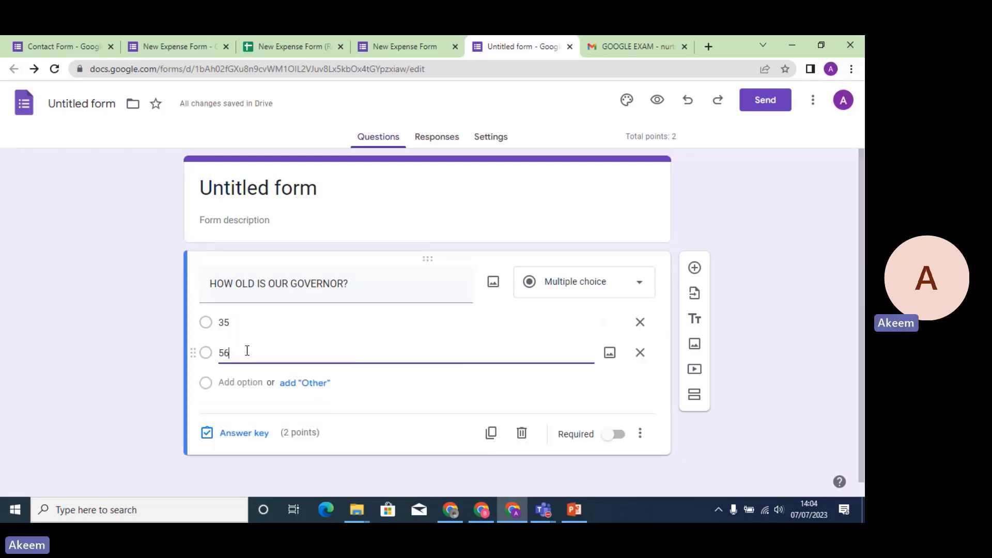
left_click(239, 382)
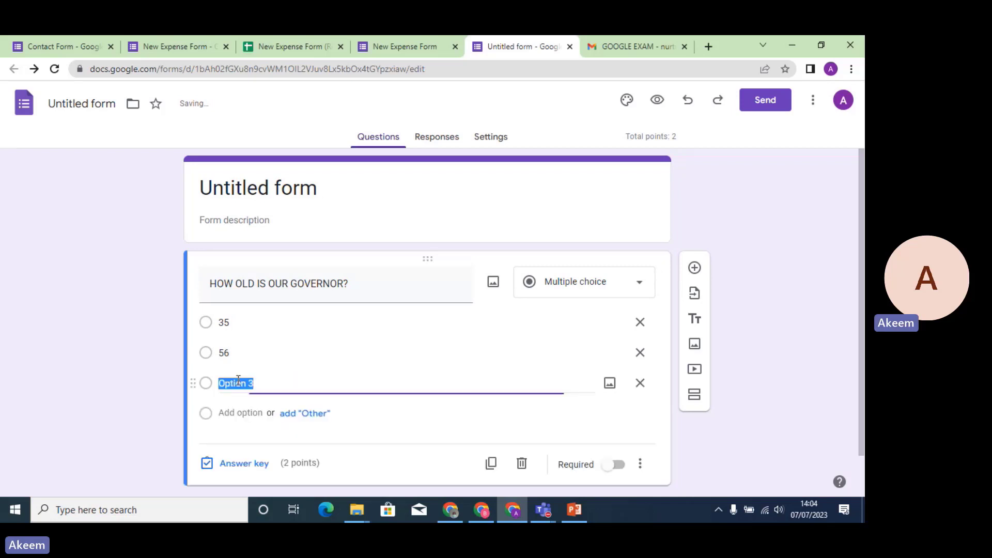
type("70")
Mark 56 as the correct answer in the answer key, worth 2 points.
left_click(260, 465)
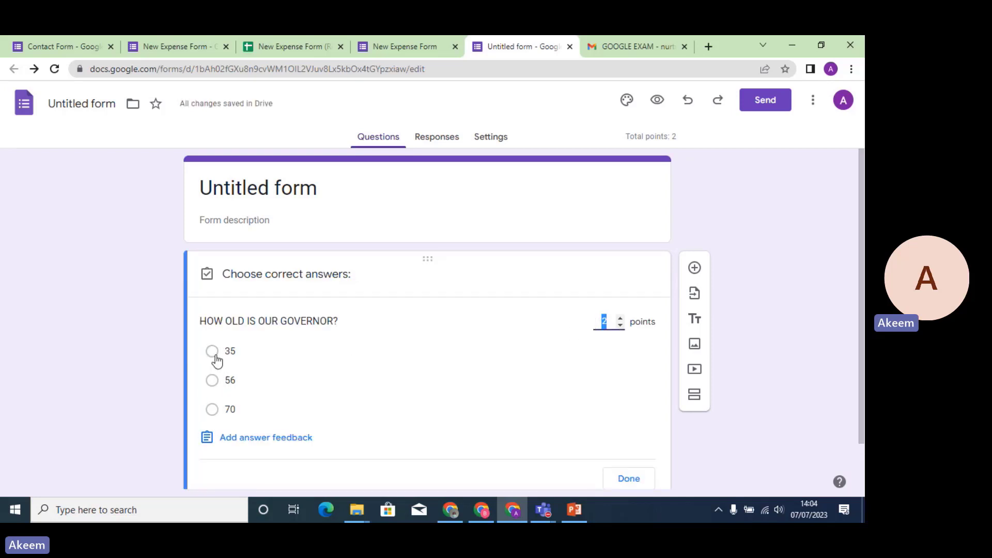
left_click(212, 382)
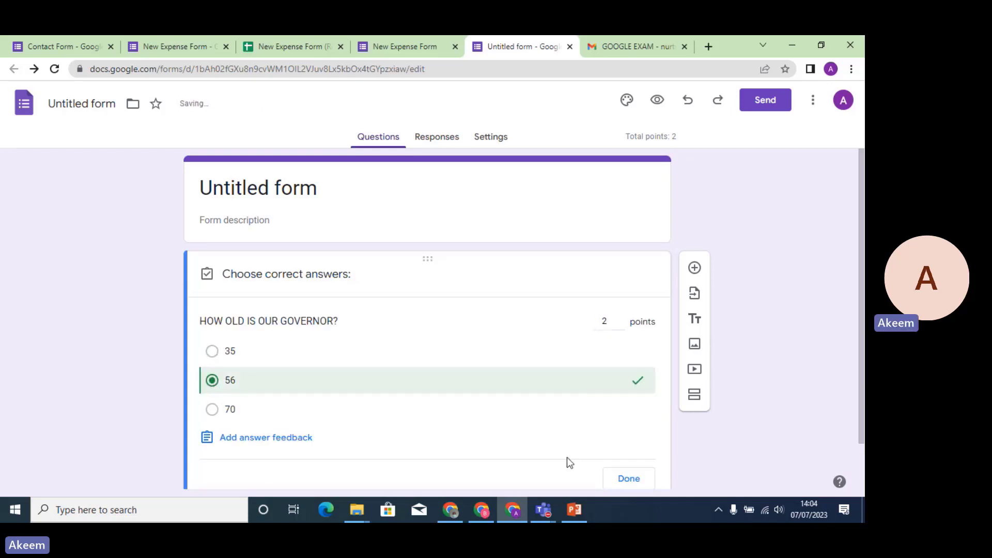
left_click(638, 479)
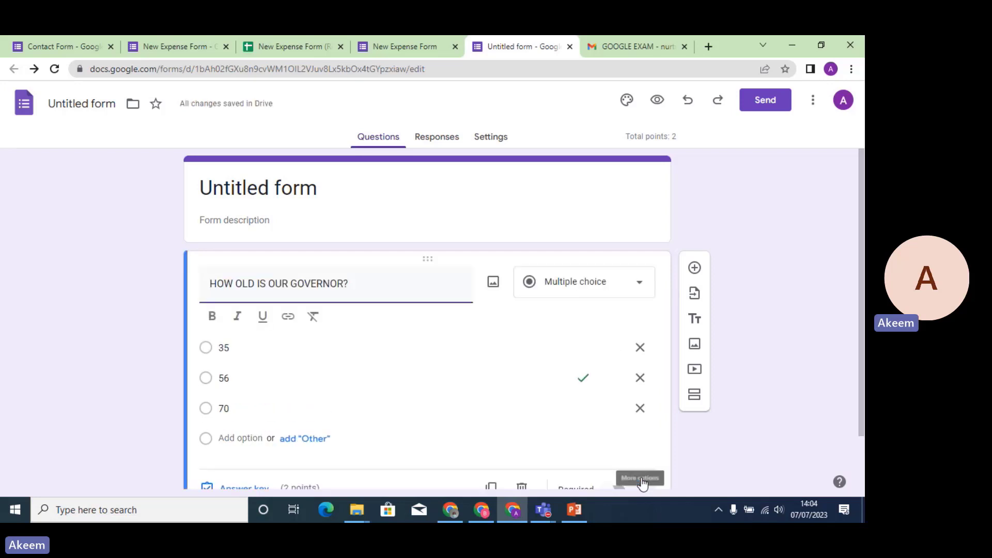
Preview the quiz, submit 70 as a test answer, and check its 0/2 score.
left_click(664, 101)
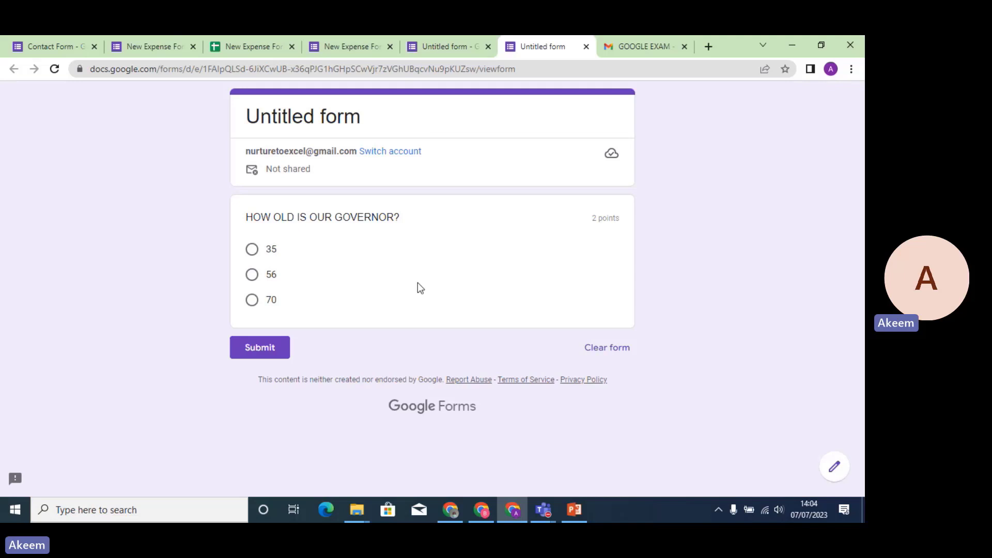
left_click(252, 303)
left_click(267, 372)
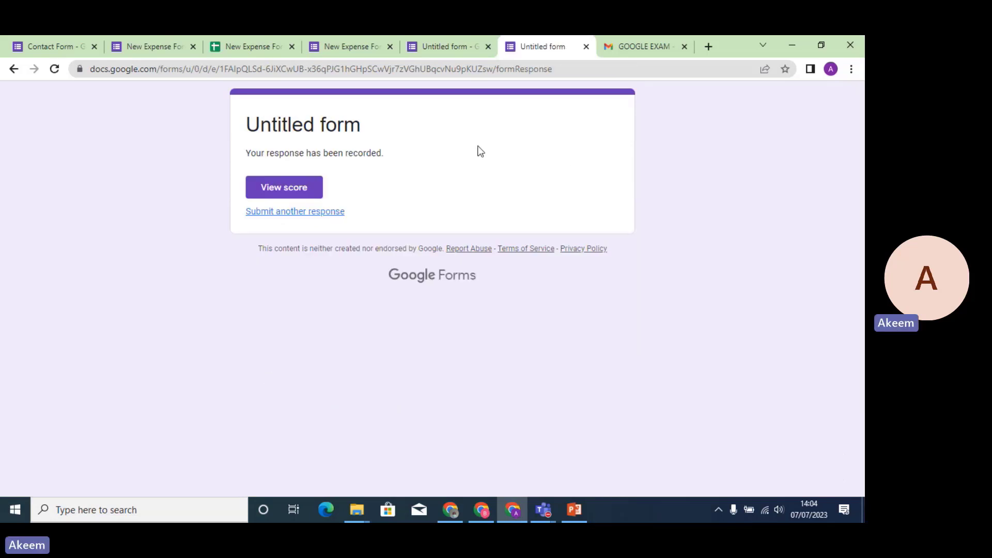
left_click(294, 190)
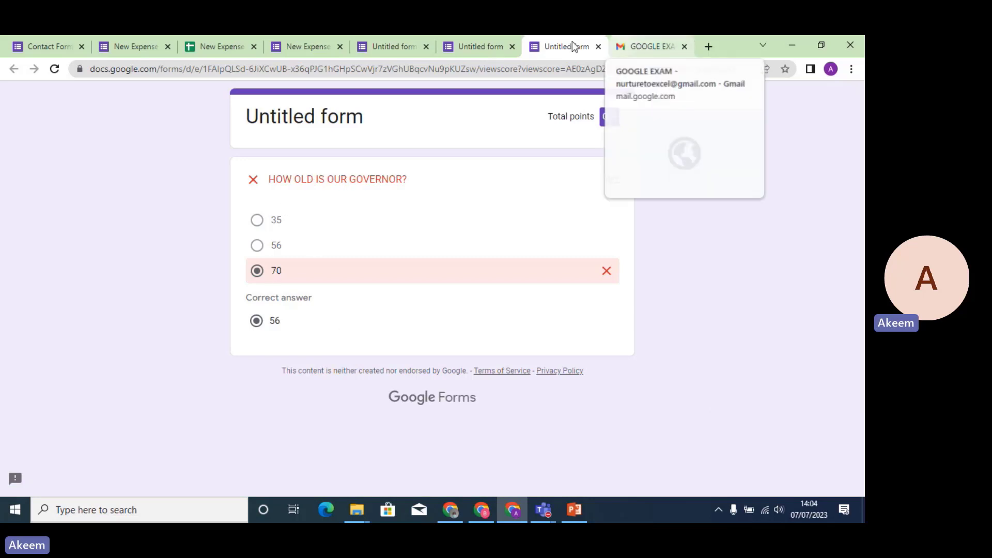
left_click(406, 47)
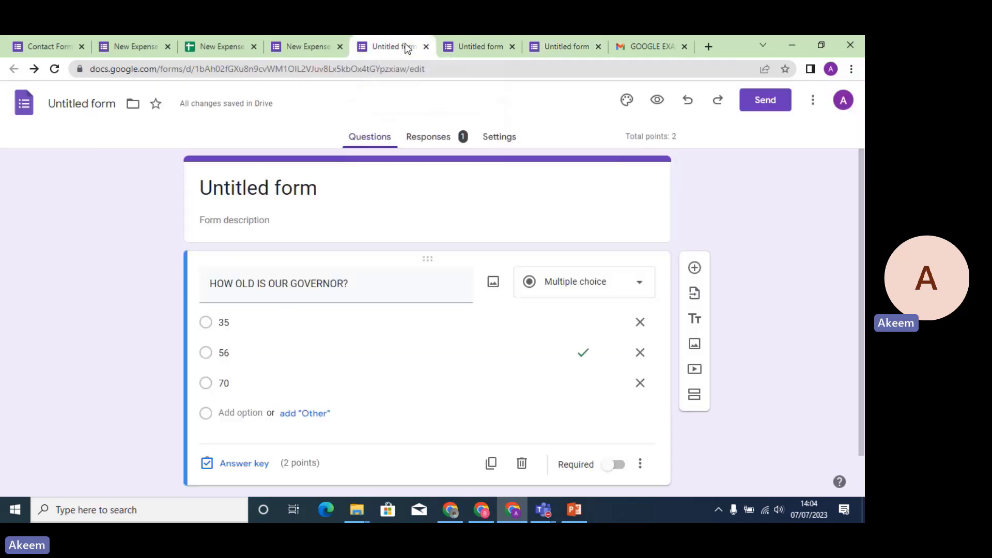
Review the form's Settings tab, with quiz grades released immediately after each submission.
left_click(512, 146)
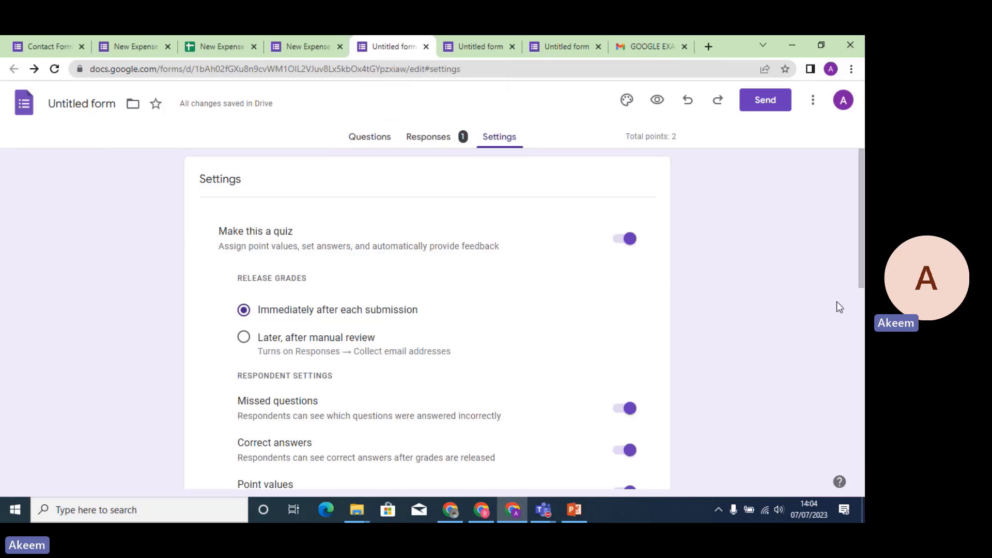
scroll(861, 310, "down", 3)
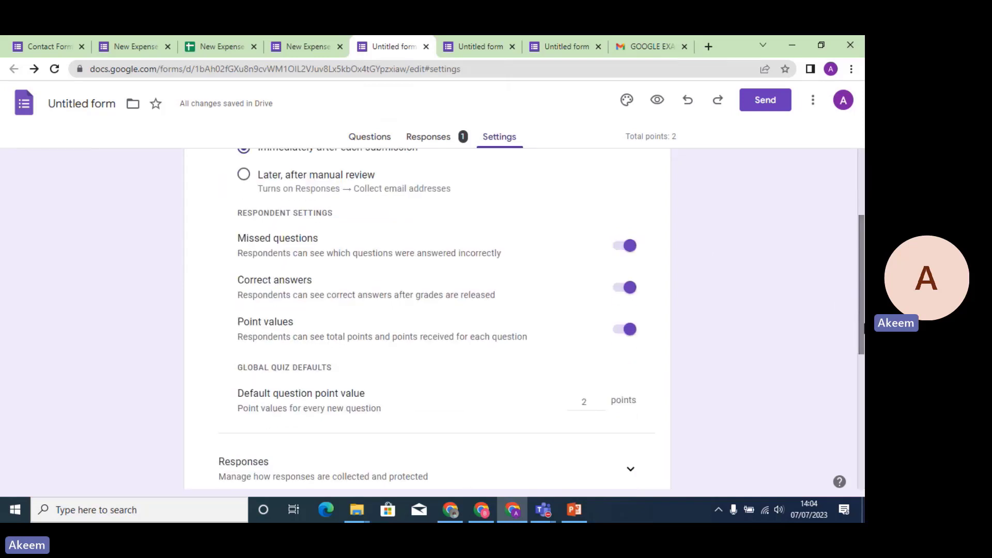
left_click_drag(861, 332, 862, 471)
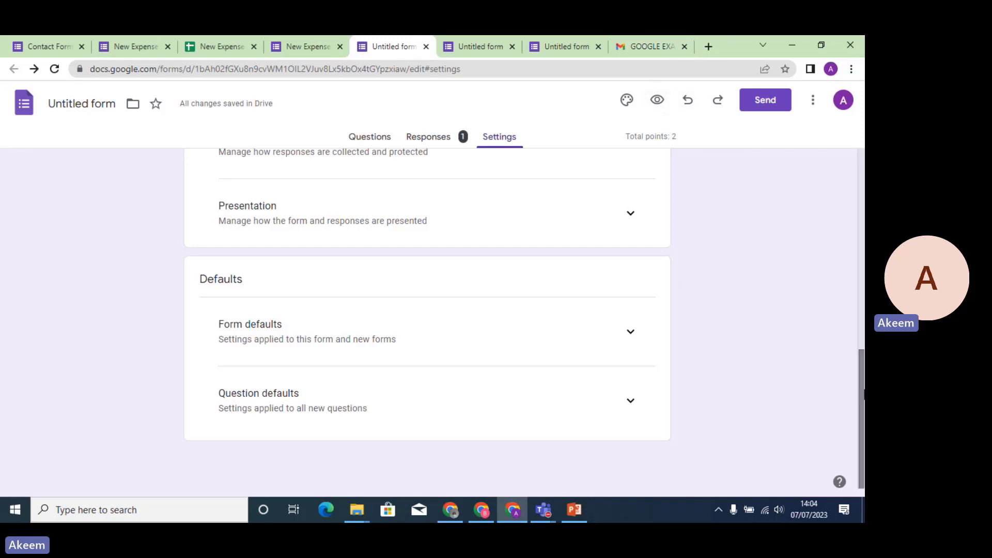
left_click_drag(861, 396, 854, 296)
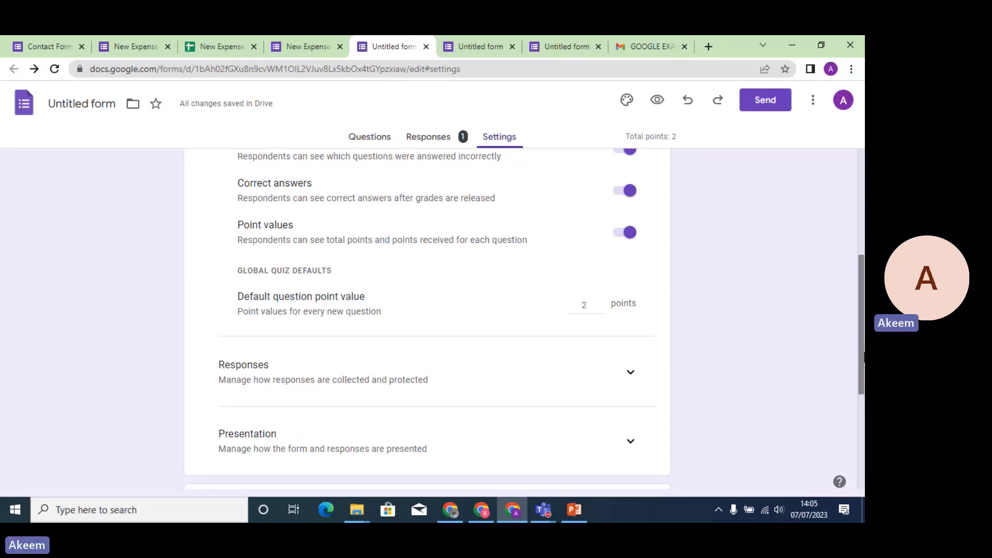
left_click_drag(861, 357, 852, 233)
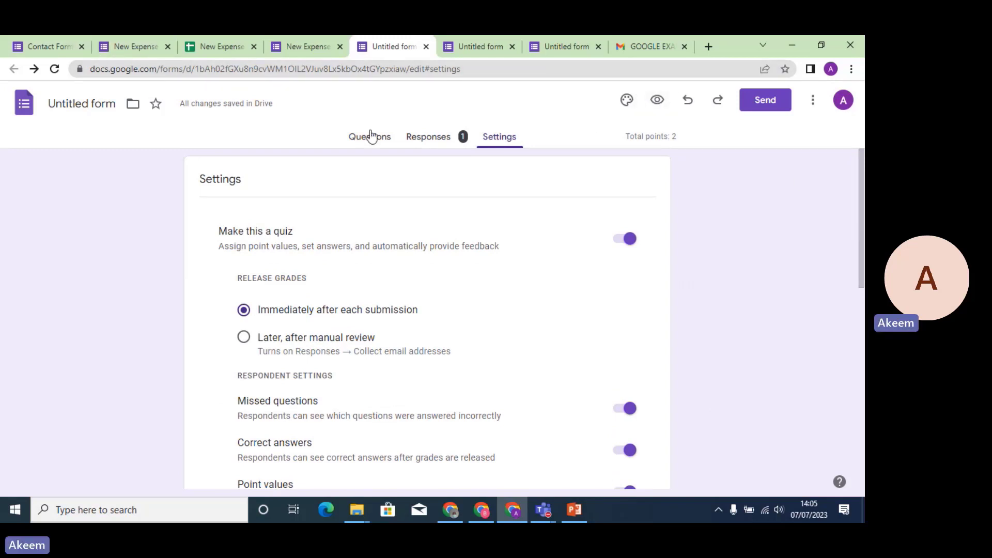
left_click(577, 518)
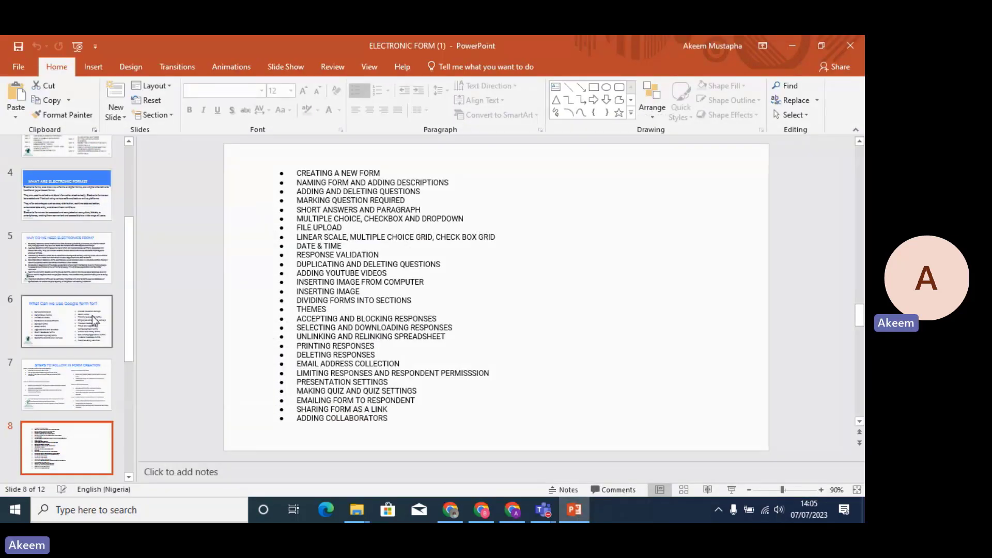
Display slide 3, the DATA-ENTRY TRAINING SYLLABUS listing DAY 1 through DAY 8.
left_click(86, 323)
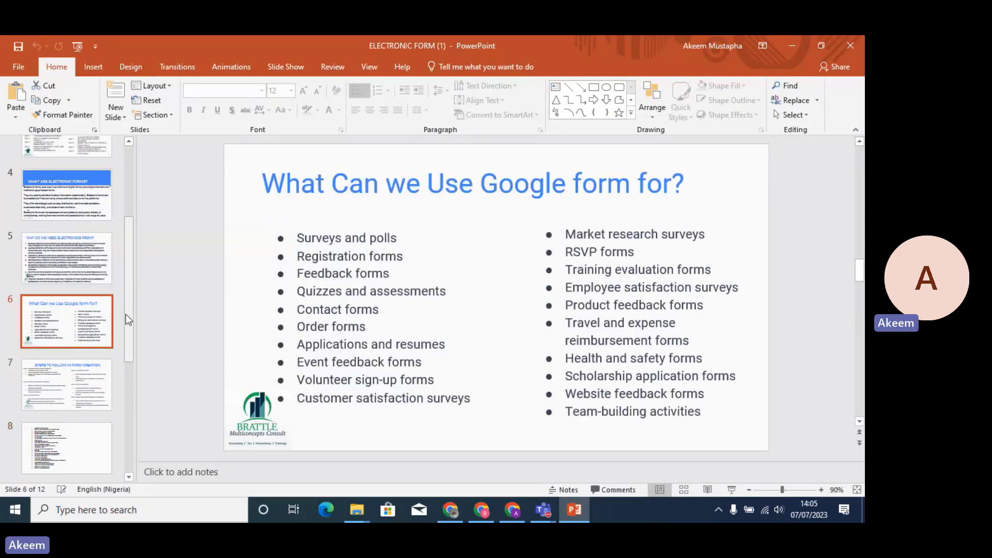
left_click_drag(129, 298, 128, 243)
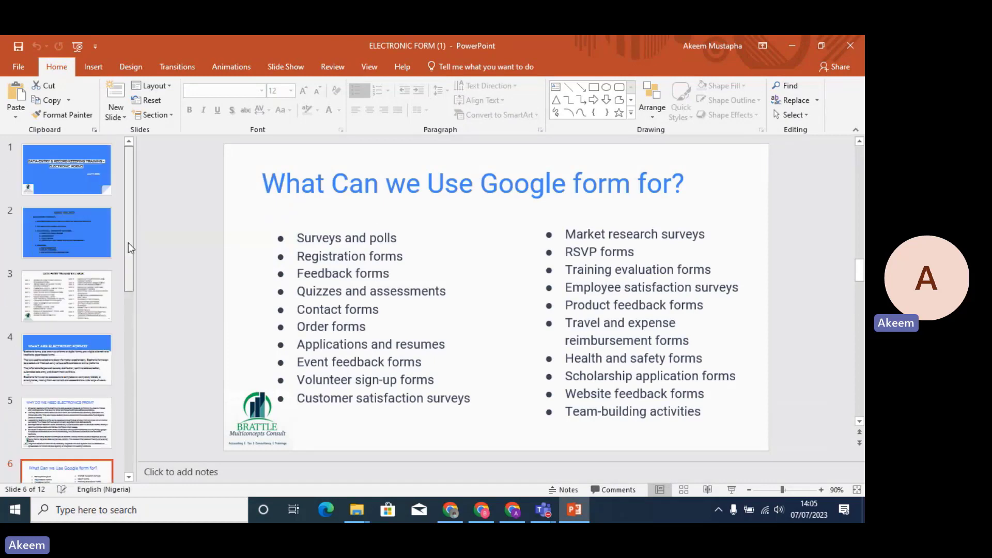
left_click(72, 306)
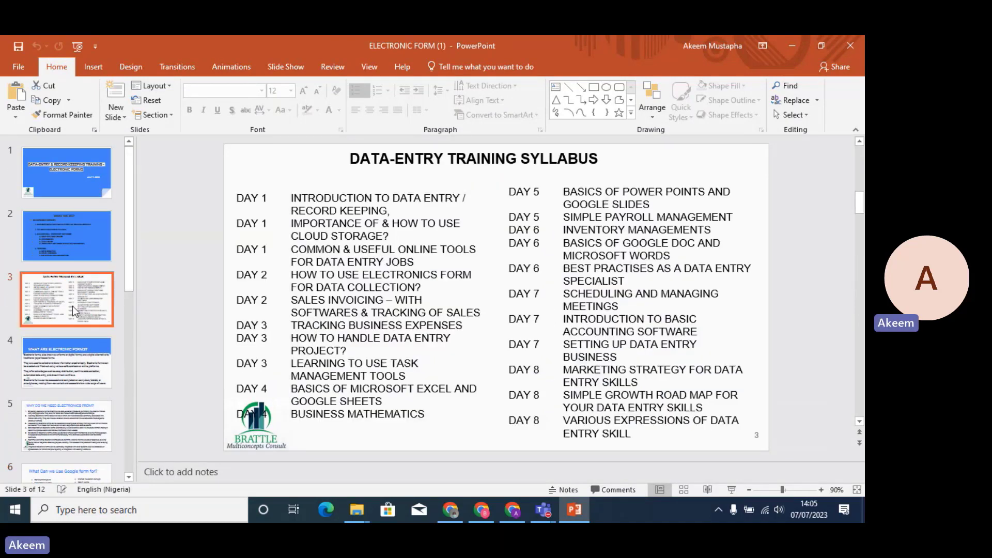